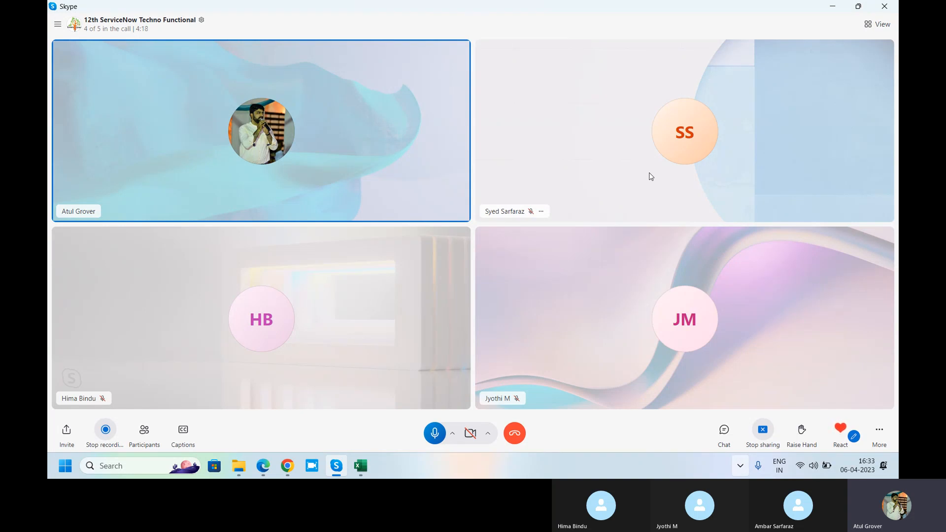
Open Notepad and write the heading "Email Confg." on the first line of the blank note
{"action": "key", "text": "super"}
{"action": "type", "text": "no"}
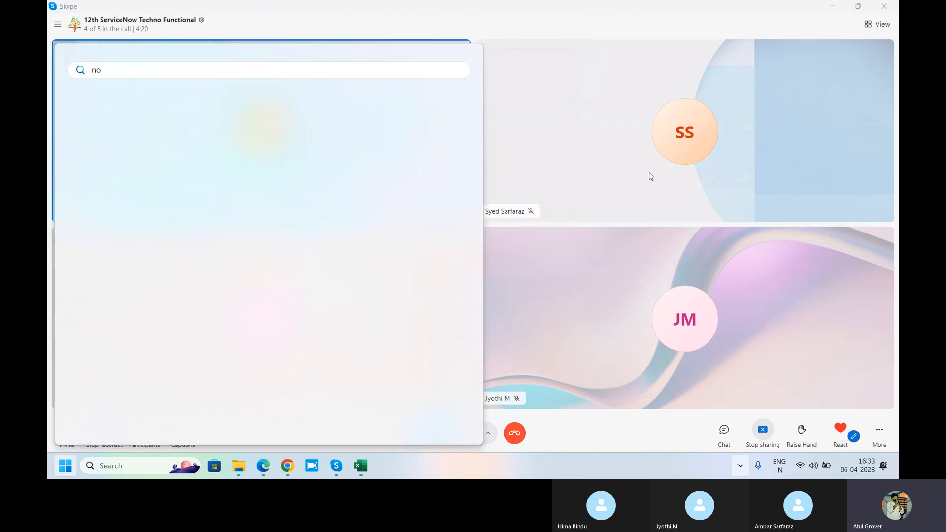
{"action": "type", "text": "te"}
{"action": "key", "text": "Return"}
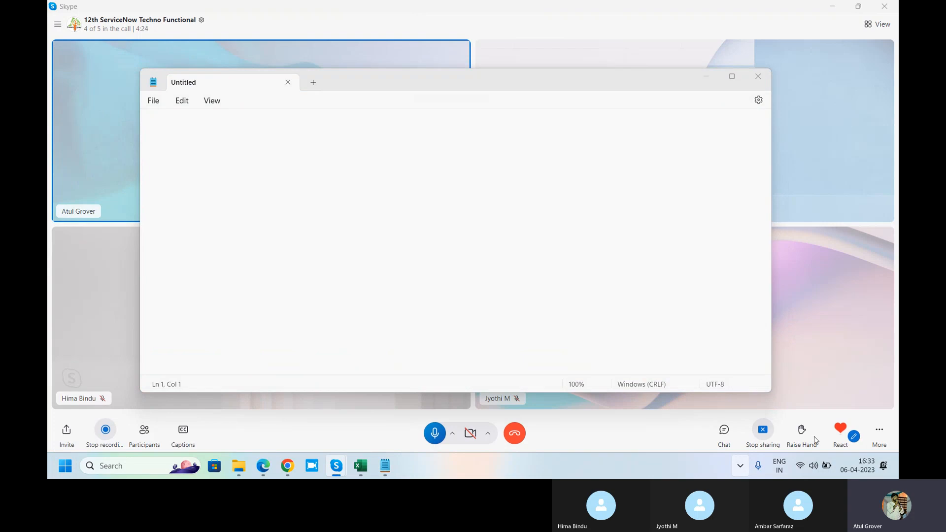
{"action": "left_click", "coordinate": [344, 138]}
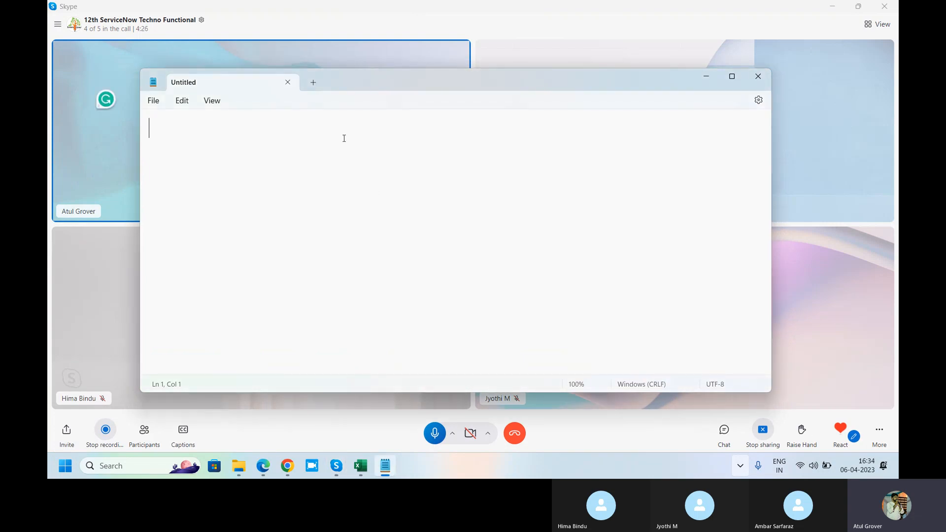
{"action": "type", "text": "Email C"}
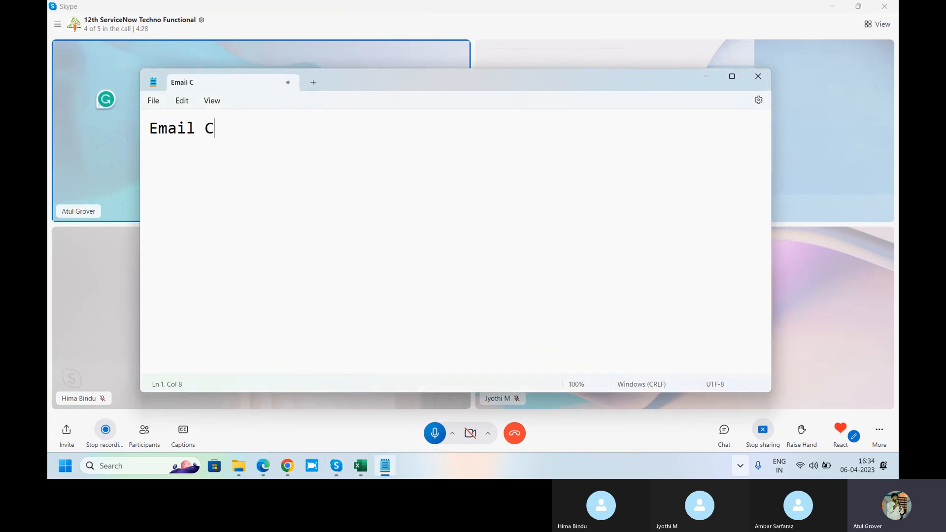
{"action": "type", "text": "onfg."}
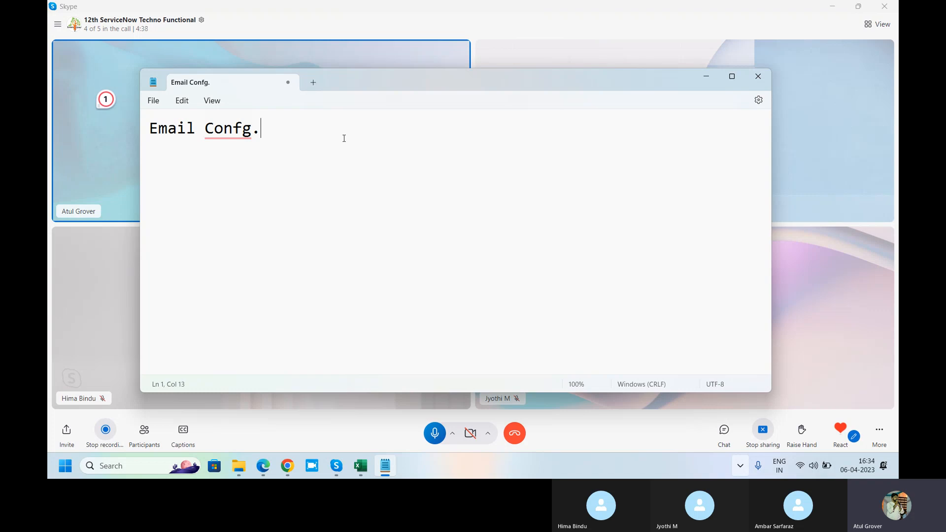
Leave a blank line under the heading and write "Start -- Pause -- Stop -- Reset"
{"action": "key", "text": "Return"}
{"action": "key", "text": "Return"}
{"action": "type", "text": "Start -- Pa"}
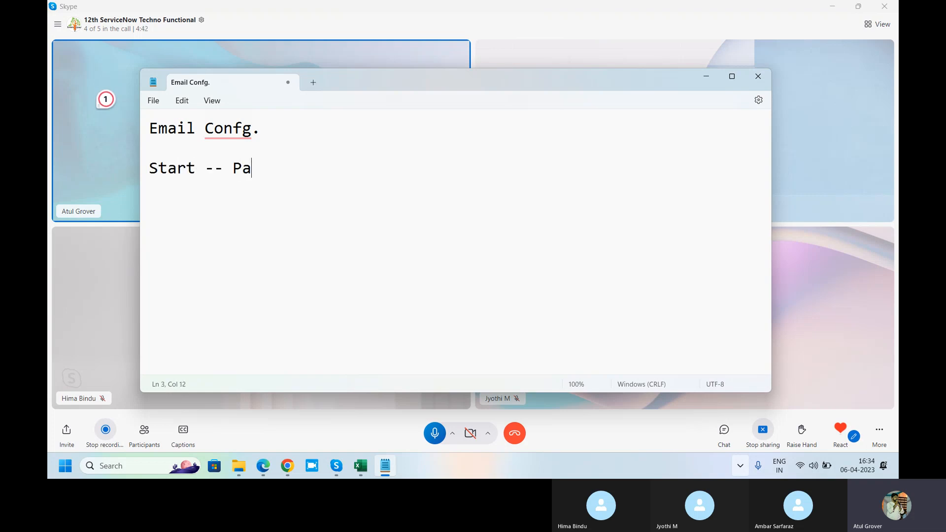
{"action": "type", "text": "use -- Stop =="}
{"action": "key", "text": "BackSpace"}
{"action": "key", "text": "BackSpace"}
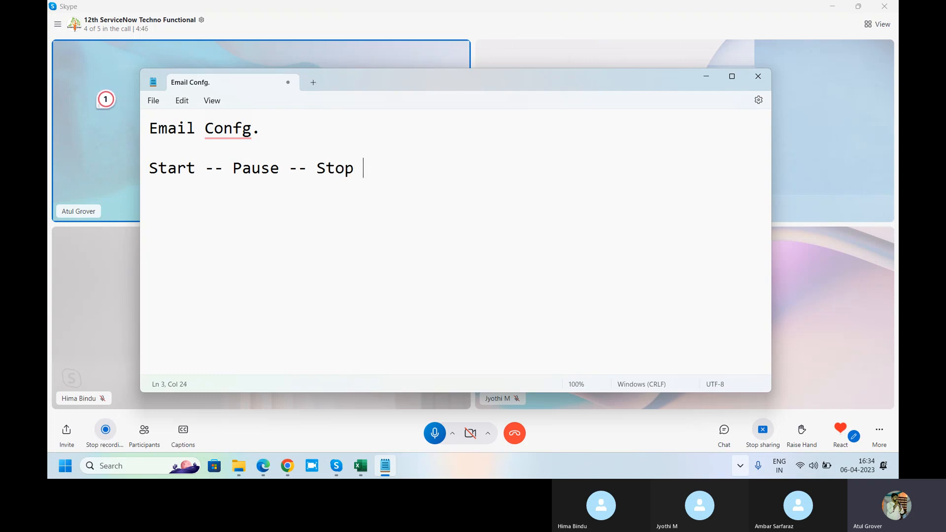
{"action": "type", "text": "-- RTest"}
{"action": "key", "text": "BackSpace"}
{"action": "key", "text": "BackSpace"}
{"action": "key", "text": "BackSpace"}
{"action": "key", "text": "BackSpace"}
{"action": "key", "text": "BackSpace"}
{"action": "type", "text": "eset"}
Add "Email" to the note, followed after a blank line by "Recepint", "Address" and "Letter Body" on separate lines
{"action": "key", "text": "Return"}
{"action": "key", "text": "Return"}
{"action": "type", "text": "Email"}
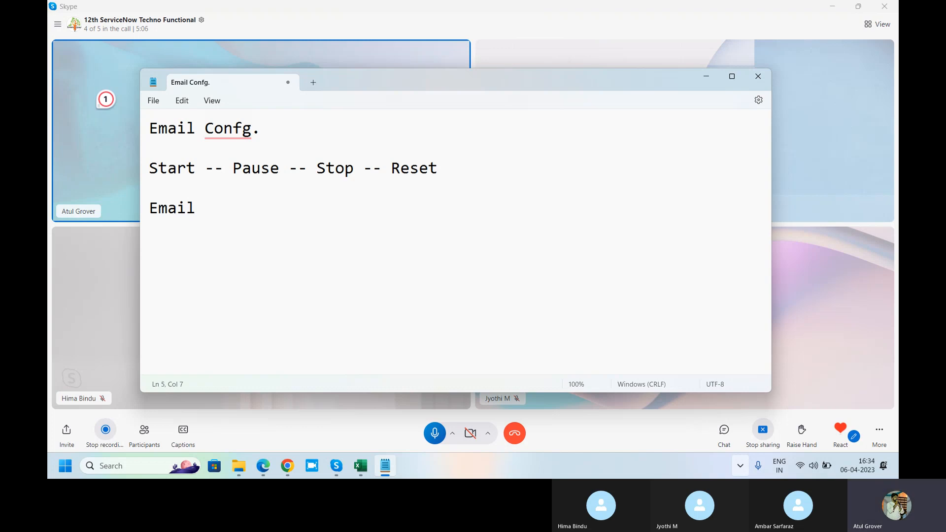
{"action": "key", "text": "Return"}
{"action": "key", "text": "Return"}
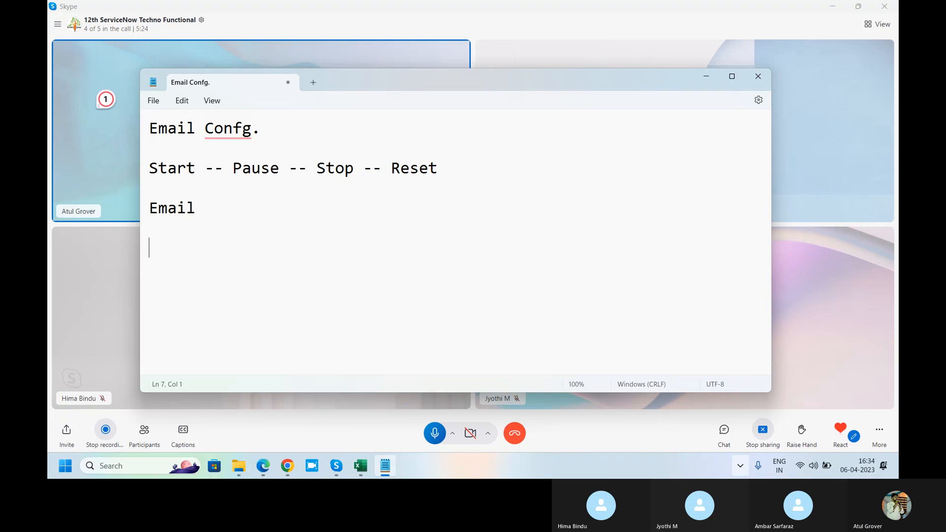
{"action": "type", "text": "T"}
{"action": "key", "text": "BackSpace"}
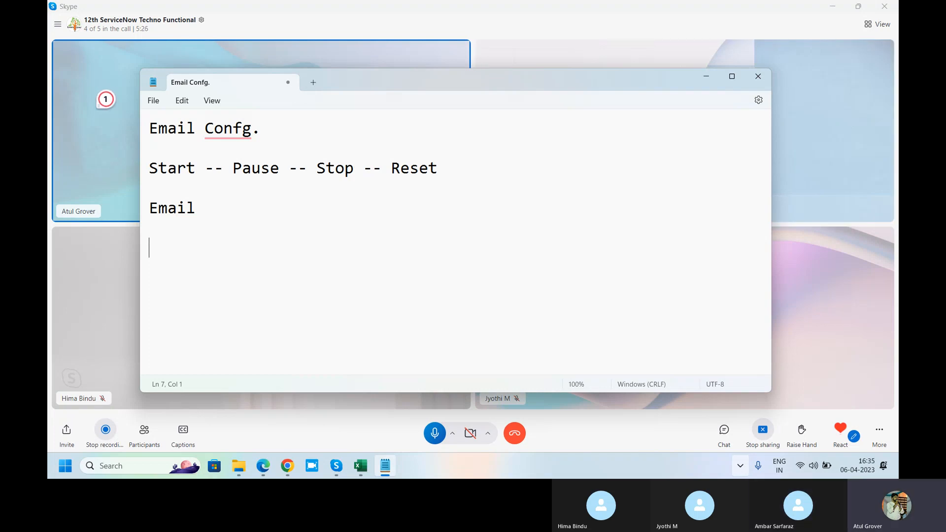
{"action": "type", "text": "Recep"}
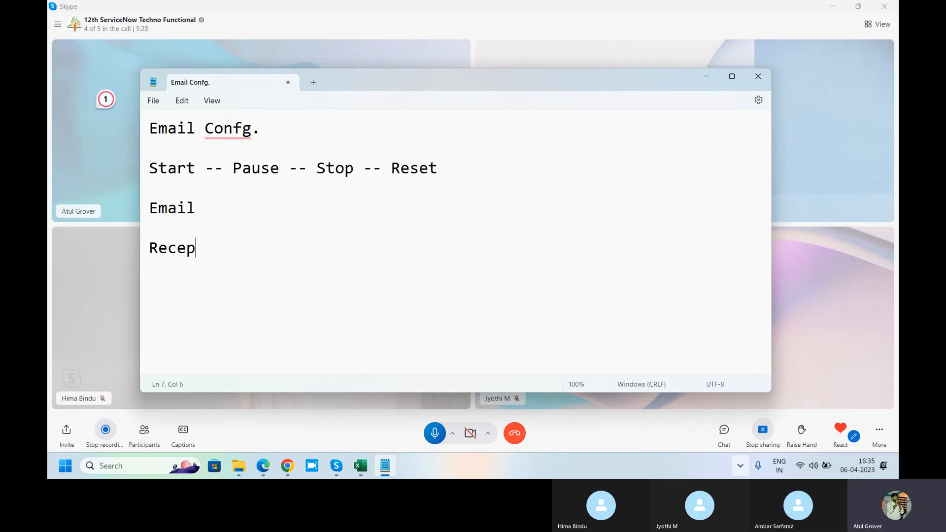
{"action": "type", "text": "int"}
{"action": "key", "text": "Return"}
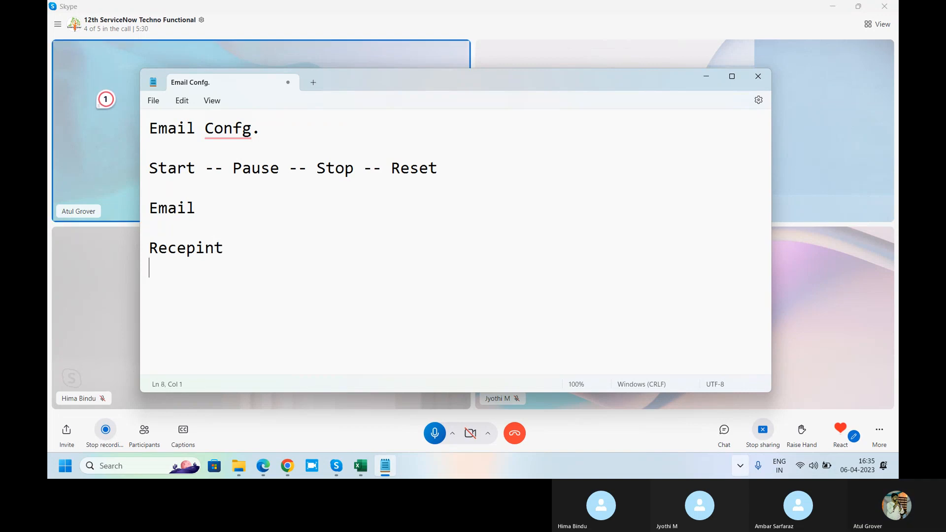
{"action": "type", "text": "Add"}
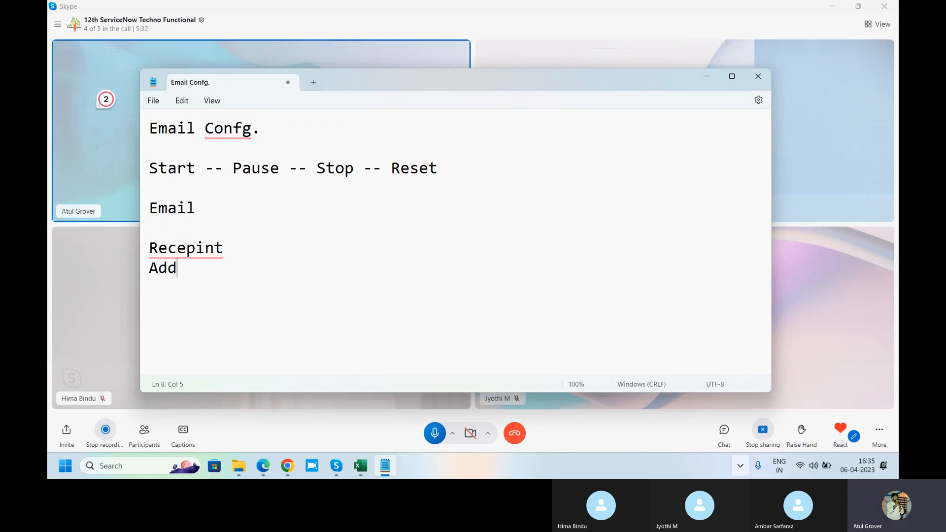
{"action": "type", "text": "ress"}
{"action": "key", "text": "Return"}
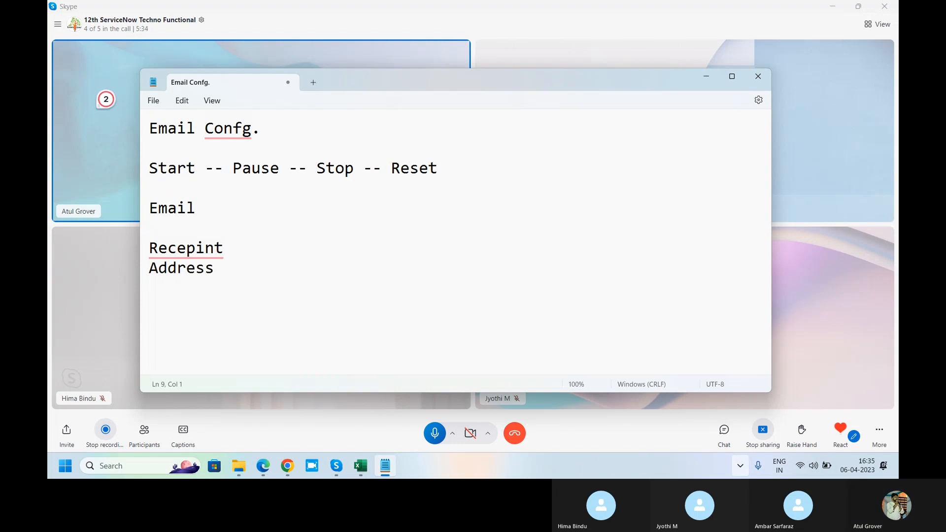
{"action": "type", "text": "Let"}
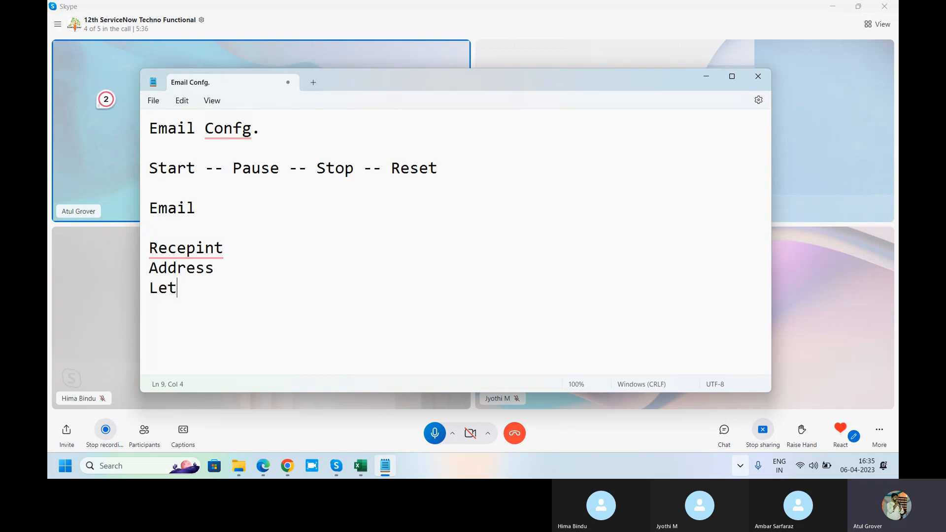
{"action": "type", "text": "ter Body"}
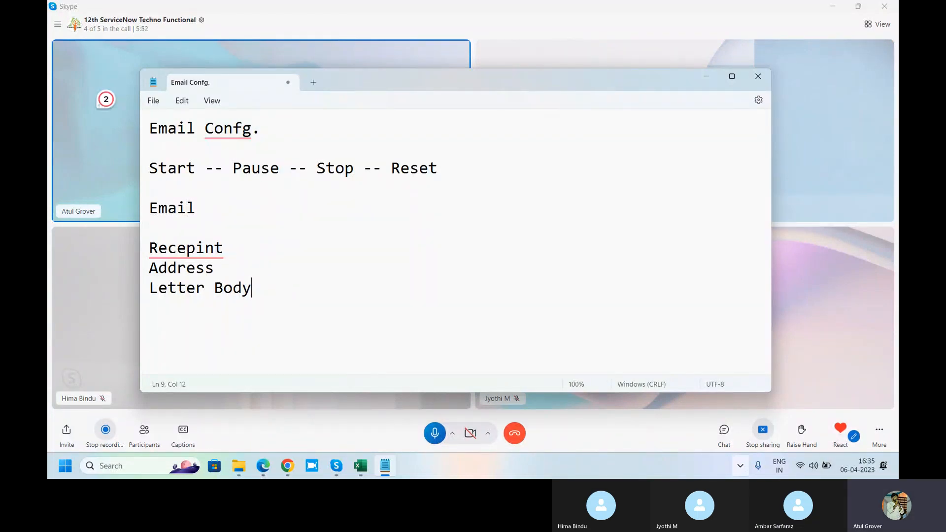
{"action": "left_click_drag", "start_coordinate": [252, 289], "coordinate": [152, 212]}
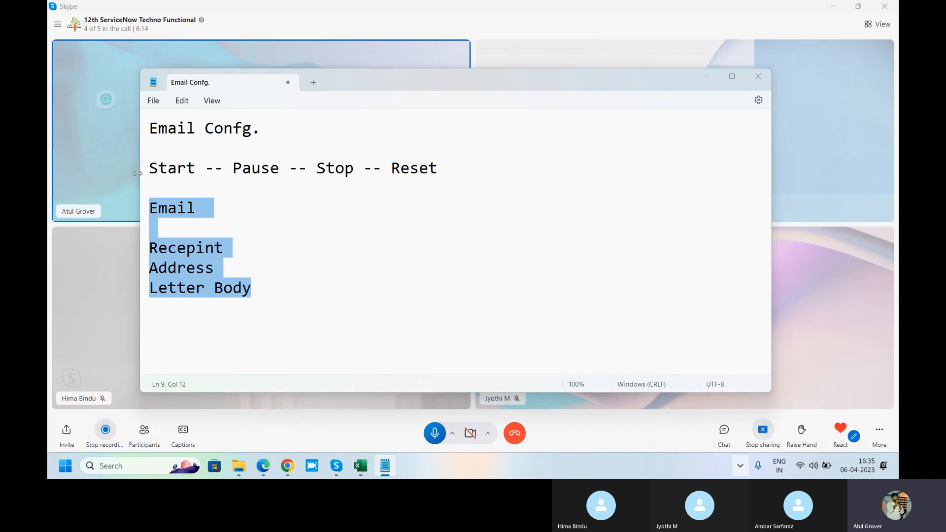
Switch to the ServiceNow instance in Chrome and open Email Properties under System Properties, filtering the navigator for "email pr"
{"action": "key", "text": "alt+Tab"}
{"action": "key", "text": "alt+Tab"}
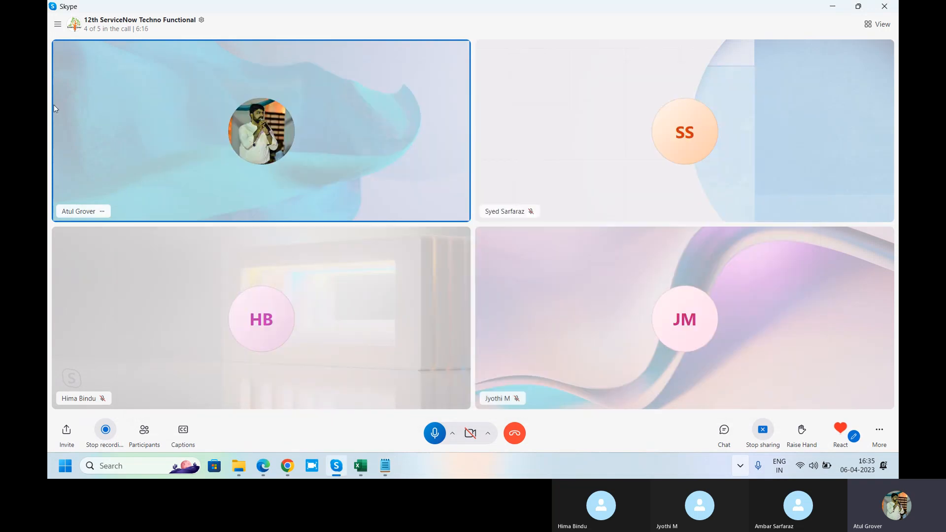
{"action": "left_click", "coordinate": [287, 465]}
{"action": "left_click", "coordinate": [125, 59]}
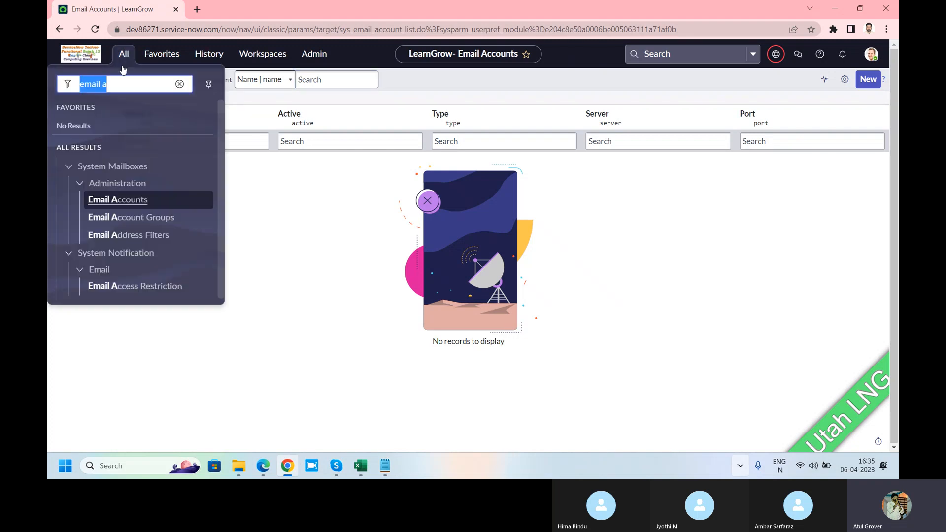
{"action": "left_click", "coordinate": [119, 83]}
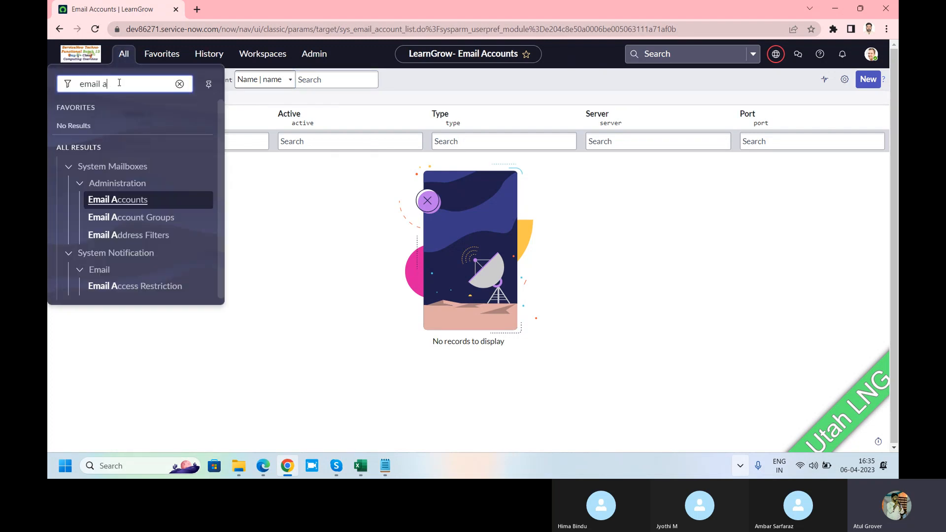
{"action": "key", "text": "BackSpace"}
{"action": "type", "text": "pr"}
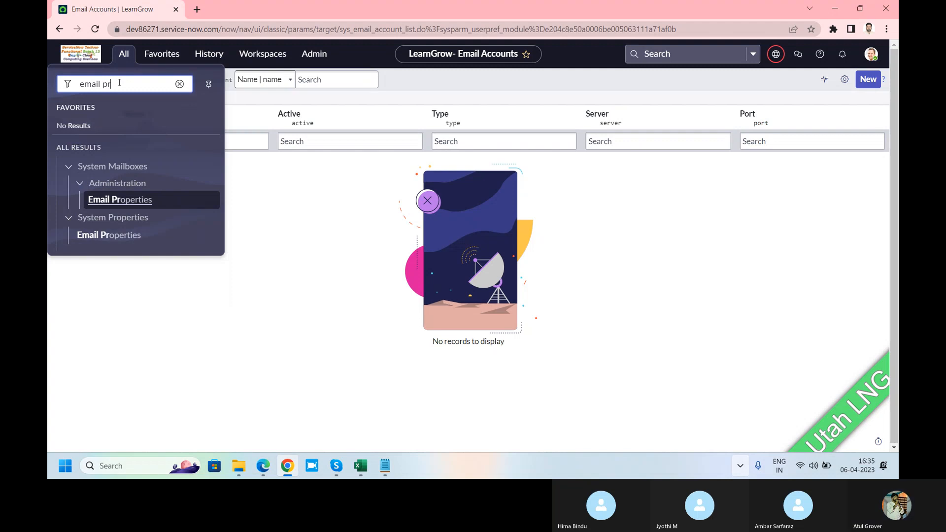
{"action": "left_click", "coordinate": [98, 242]}
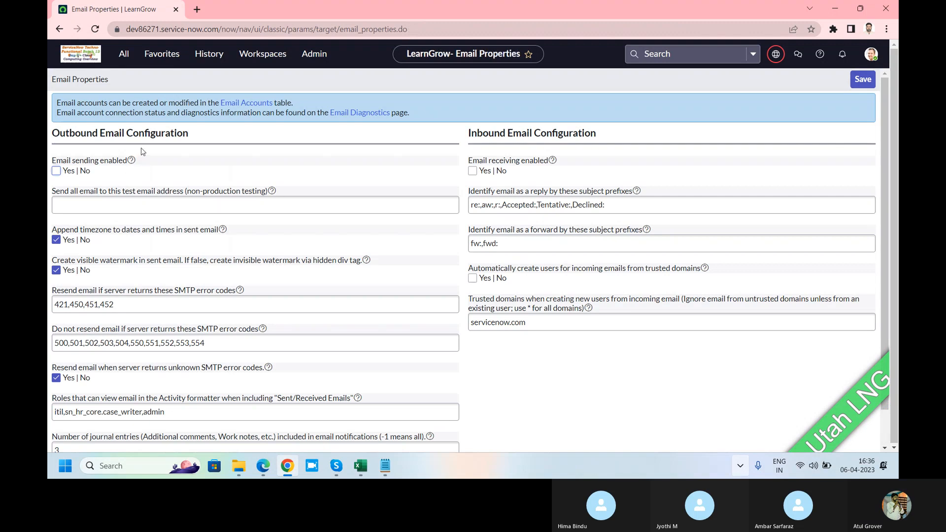
Examine the Outbound and Inbound Email Configuration sections on the Email Properties page
{"action": "double_click", "coordinate": [81, 136]}
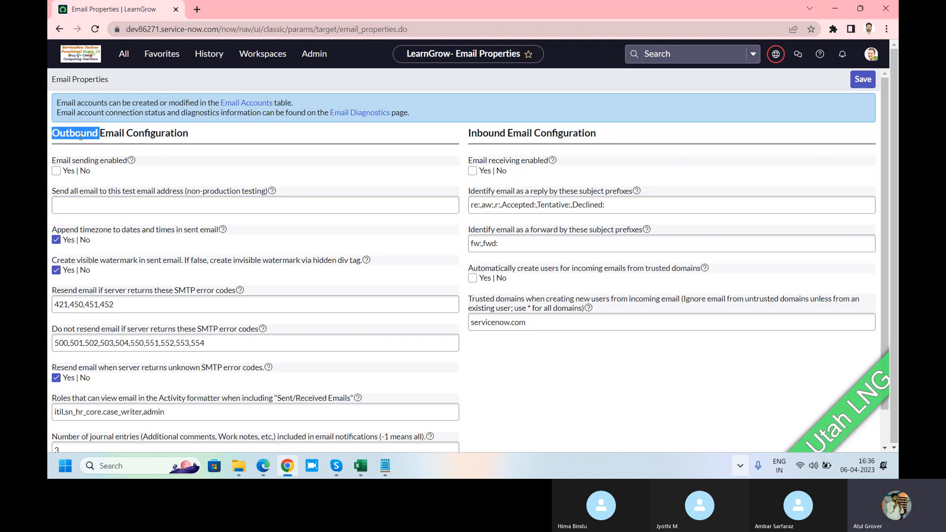
{"action": "double_click", "coordinate": [490, 134]}
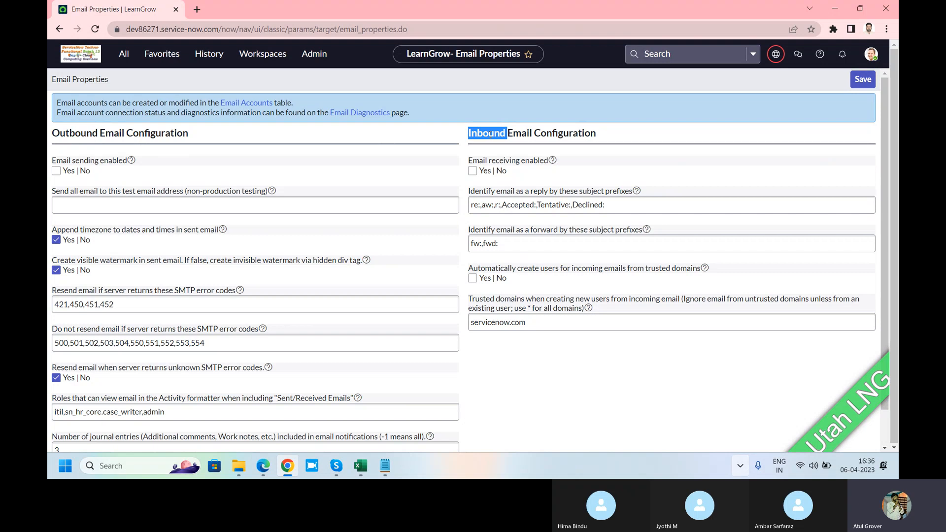
{"action": "double_click", "coordinate": [76, 133]}
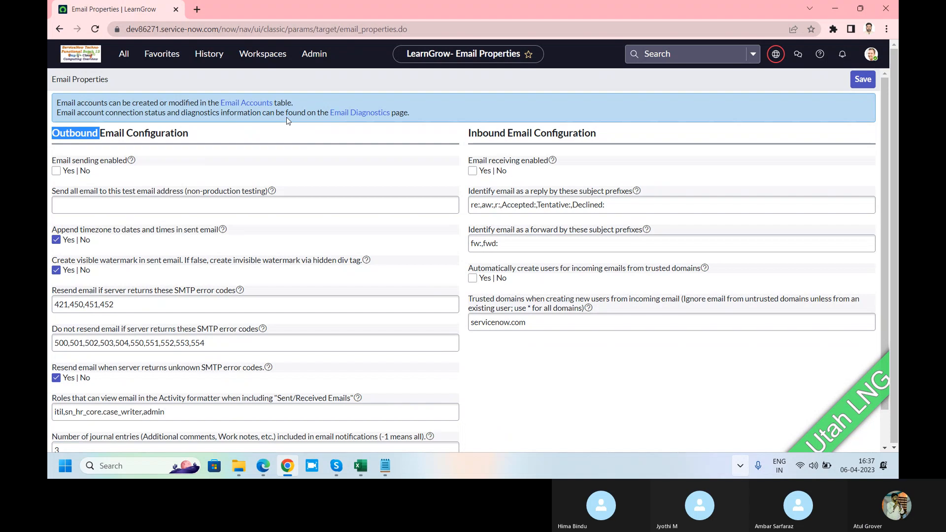
{"action": "left_click", "coordinate": [234, 147]}
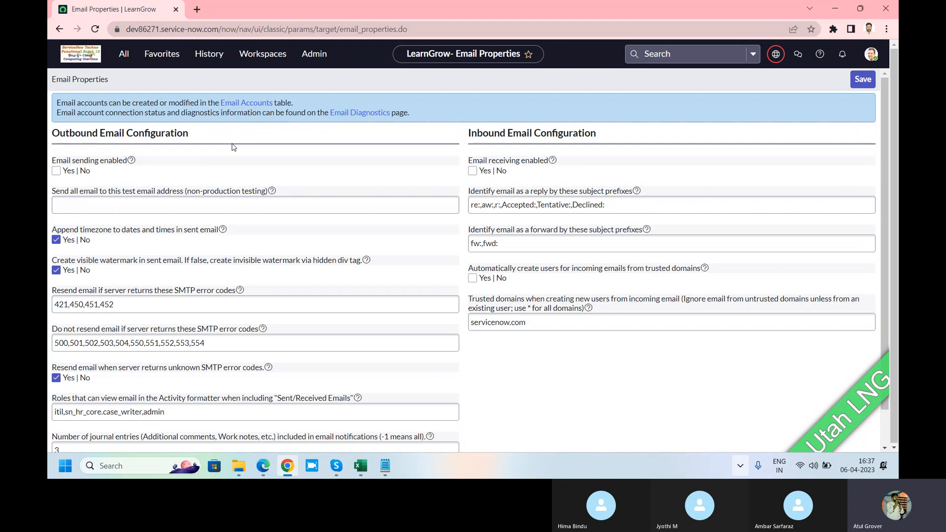
Return to the Notepad note and add the line "SMTP --- POP3" below "Letter Body", separated by blank lines
{"action": "left_click", "coordinate": [385, 466]}
{"action": "left_click", "coordinate": [326, 269]}
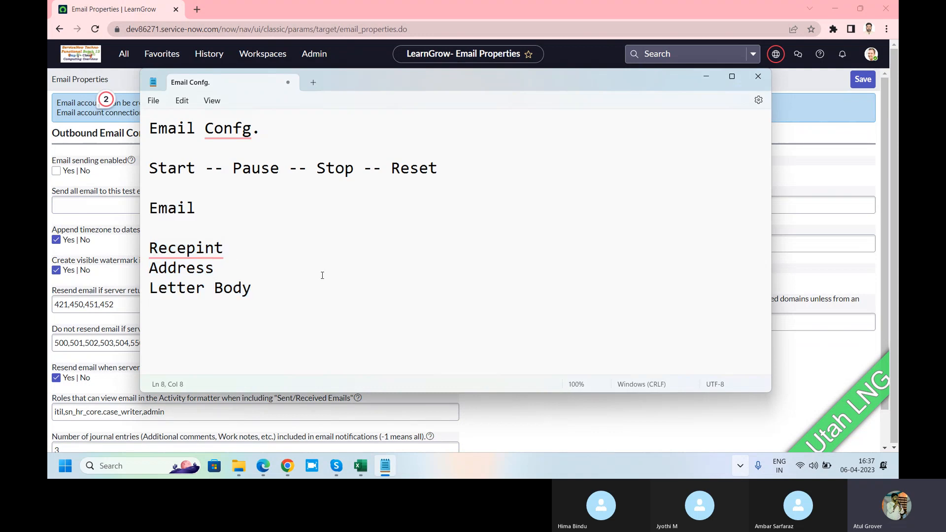
{"action": "left_click", "coordinate": [322, 279]}
{"action": "key", "text": "Return"}
{"action": "key", "text": "Return"}
{"action": "key", "text": "Return"}
{"action": "type", "text": "SMTP    --- "}
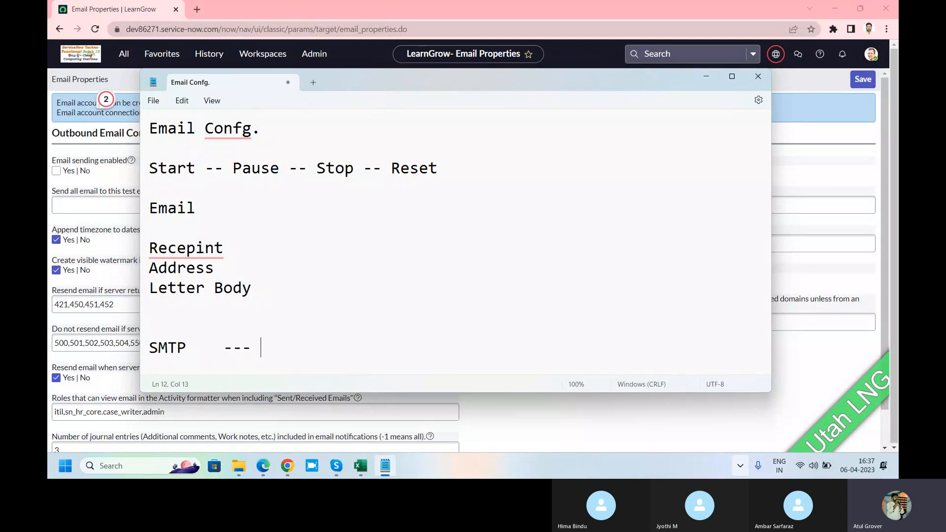
{"action": "type", "text": "POP3"}
{"action": "left_click_drag", "start_coordinate": [178, 348], "coordinate": [145, 351]}
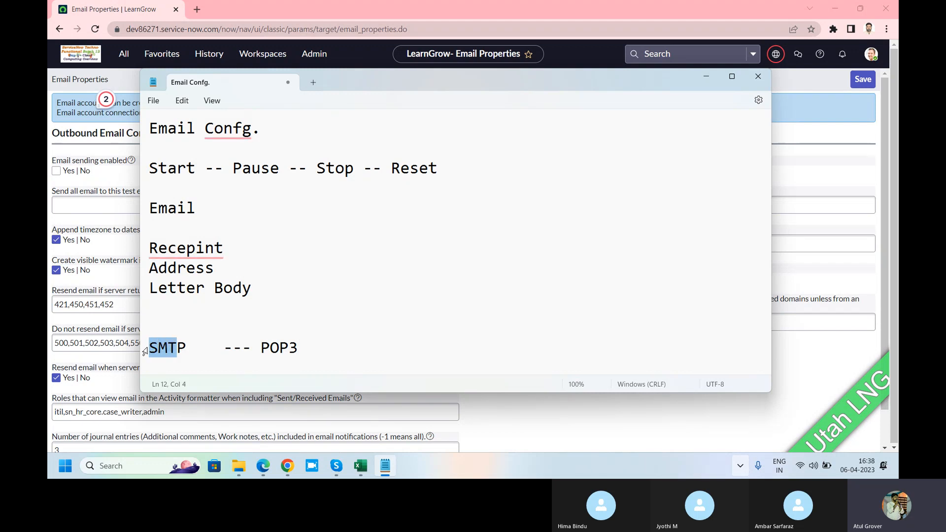
Back on the ServiceNow Email Properties page, enable email sending and review the test email address setting
{"action": "left_click", "coordinate": [113, 183]}
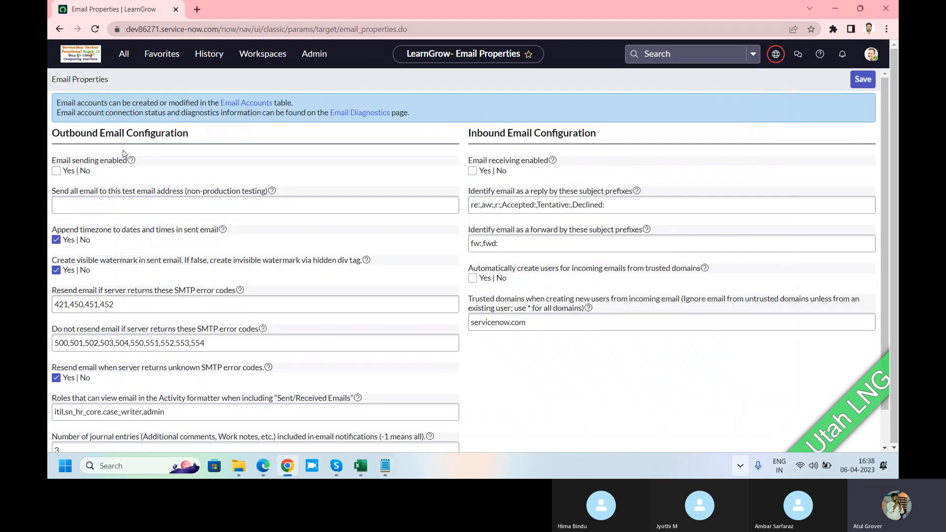
{"action": "left_click", "coordinate": [56, 170]}
{"action": "left_click_drag", "start_coordinate": [54, 195], "coordinate": [147, 191]}
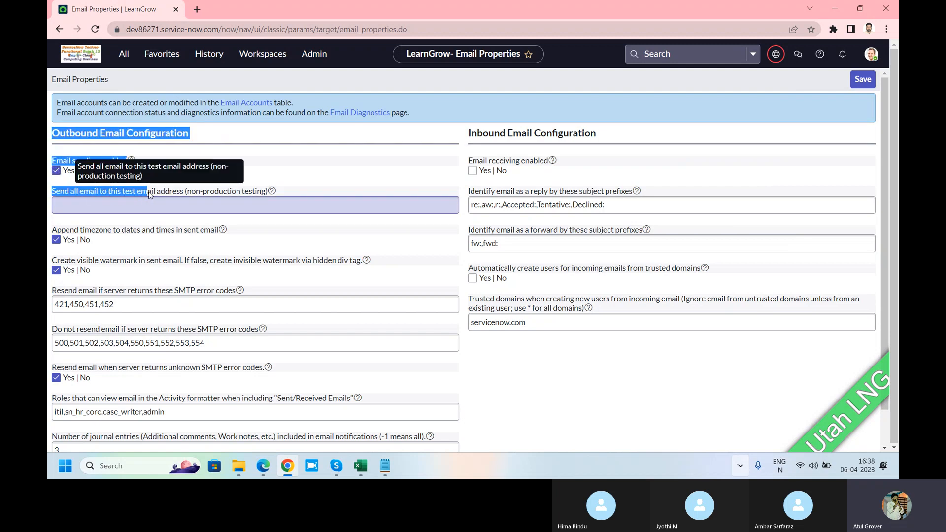
{"action": "left_click", "coordinate": [323, 160]}
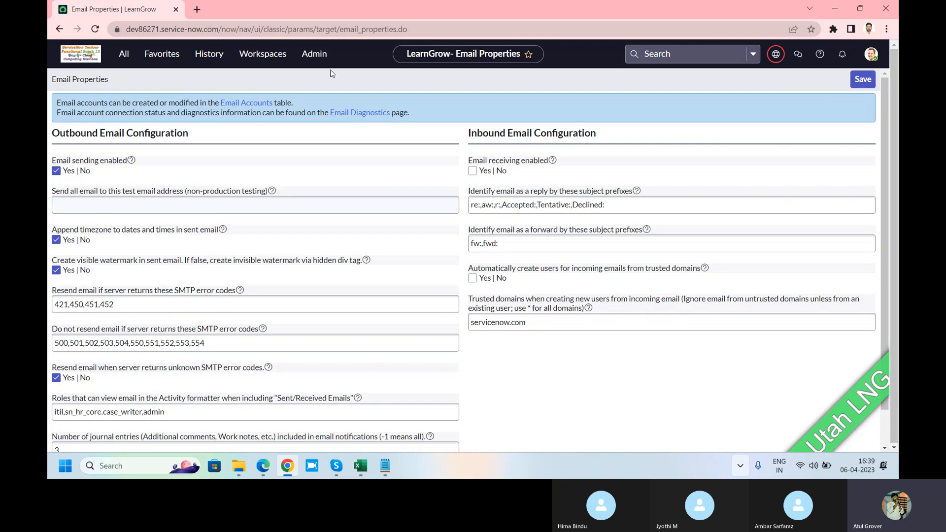
Open the ServiceNow instance dev86271.service-now.com in a second browser tab and show Emails under System Logs, filtering the navigator for "emails"
{"action": "left_click", "coordinate": [198, 10]}
{"action": "type", "text": "dev"}
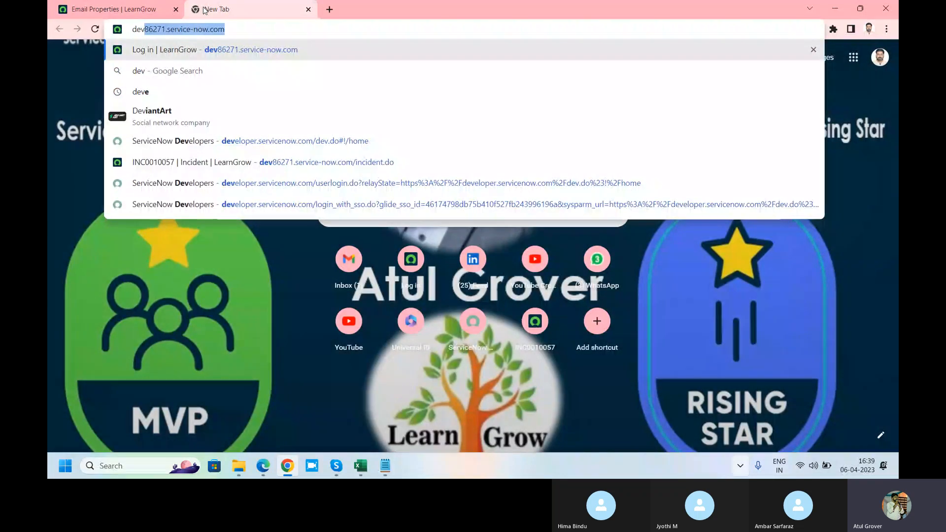
{"action": "key", "text": "Return"}
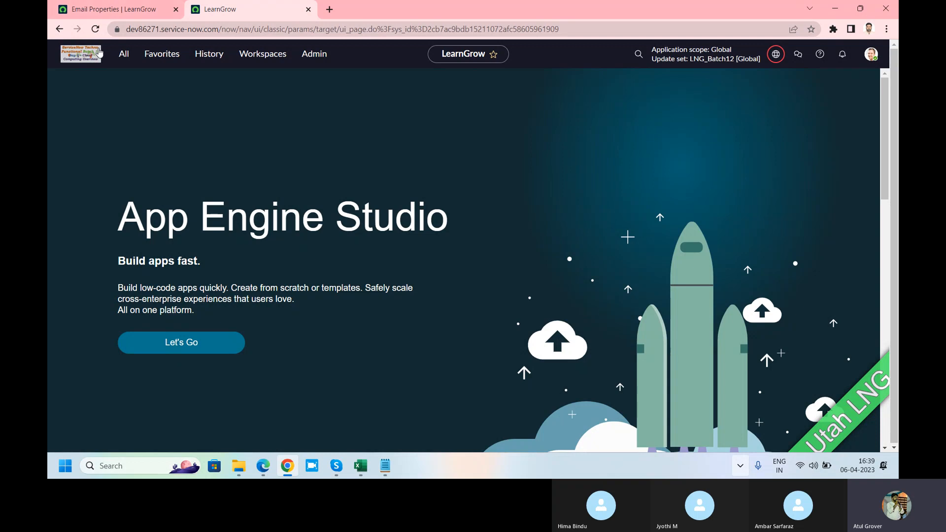
{"action": "left_click", "coordinate": [124, 54]}
{"action": "type", "text": "emails"}
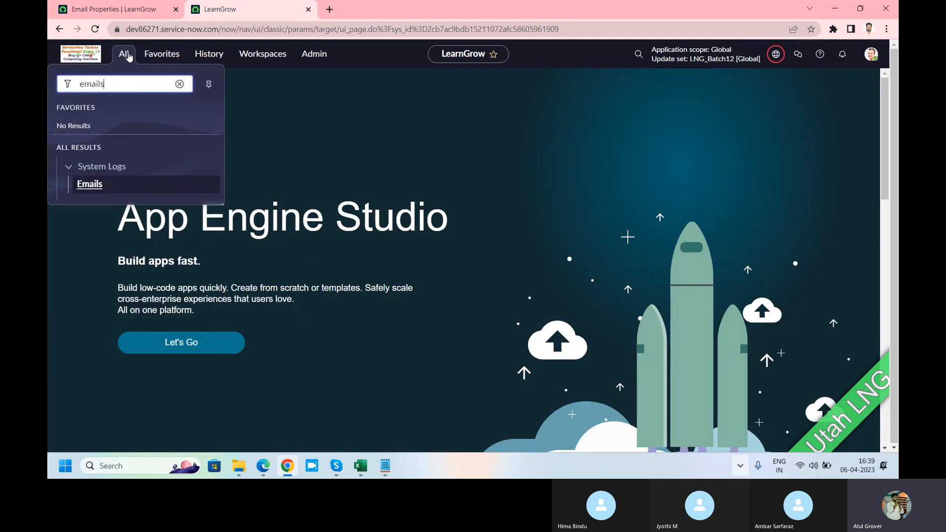
{"action": "left_click", "coordinate": [89, 184]}
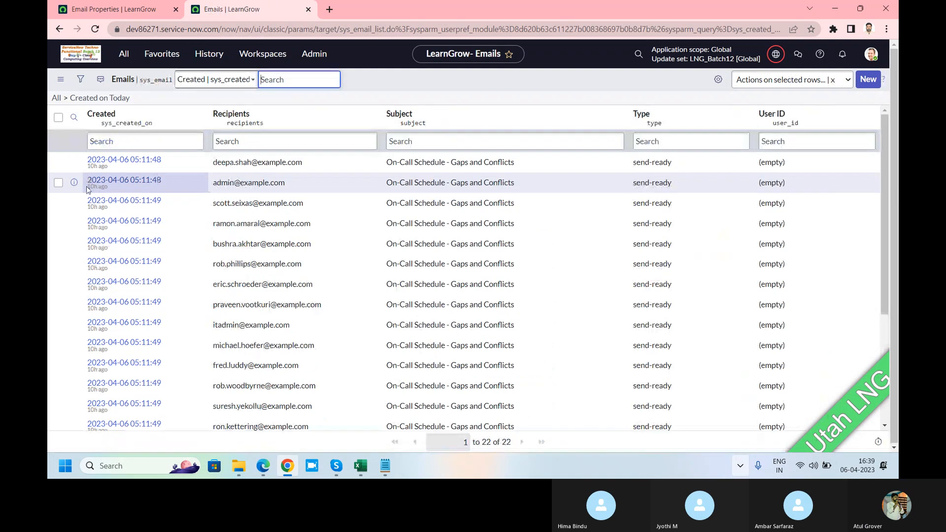
Review the type of today's logged emails and remove the Created on Today filter so the list covers all emails
{"action": "left_click", "coordinate": [142, 142]}
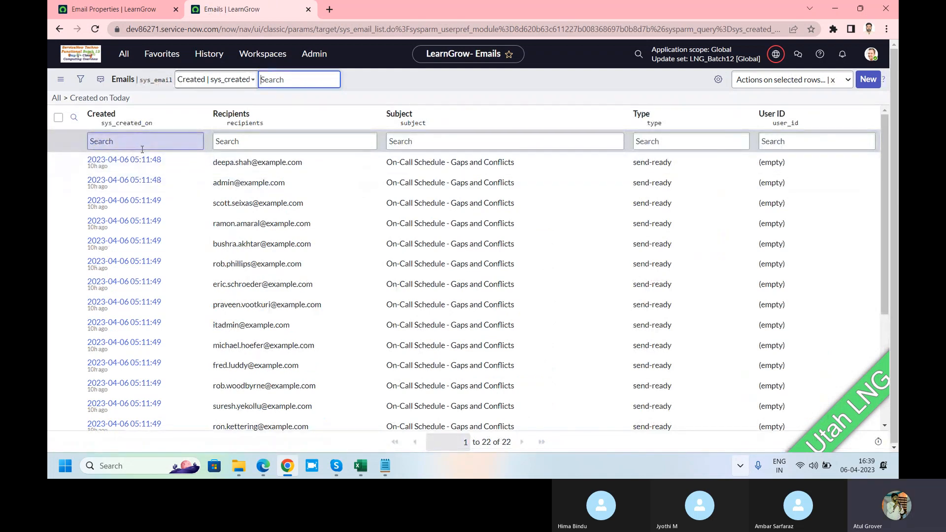
{"action": "scroll", "coordinate": [142, 149], "scroll_direction": "down", "scroll_amount": 4}
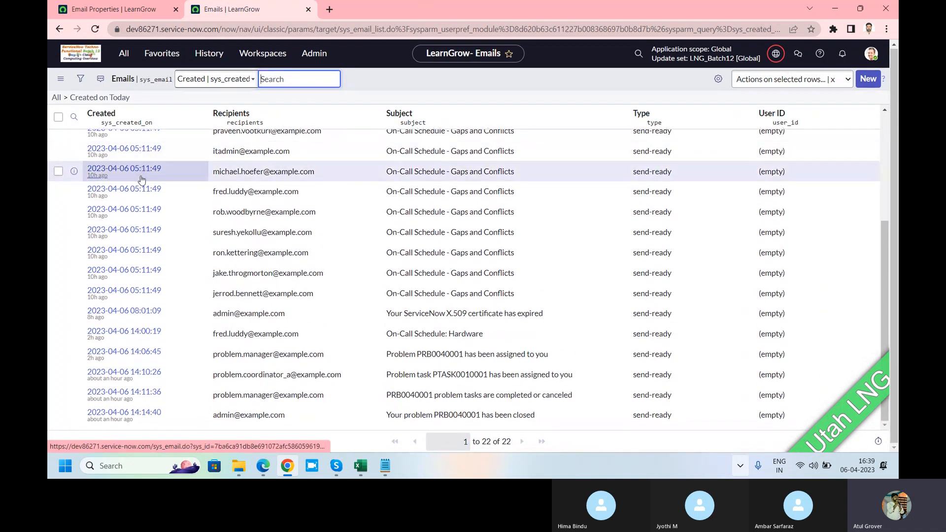
{"action": "scroll", "coordinate": [171, 170], "scroll_direction": "up", "scroll_amount": 1}
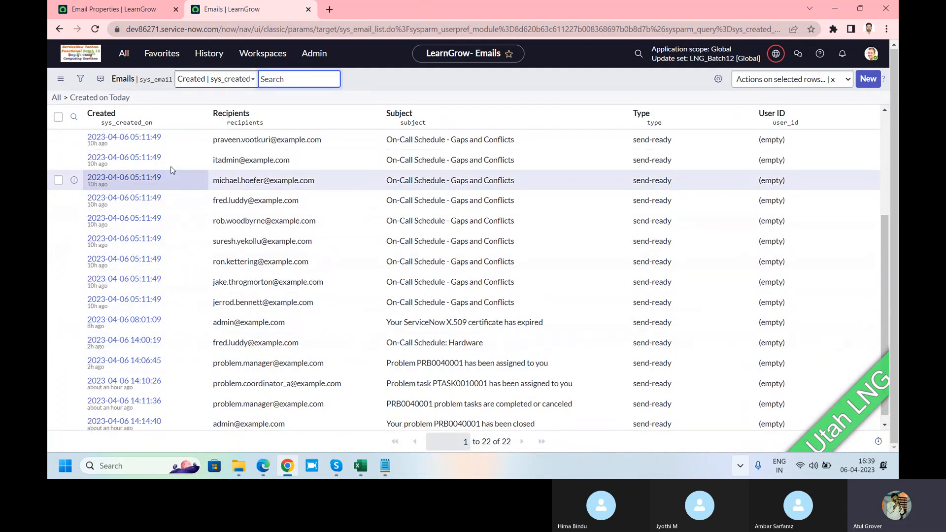
{"action": "scroll", "coordinate": [171, 169], "scroll_direction": "up", "scroll_amount": 3}
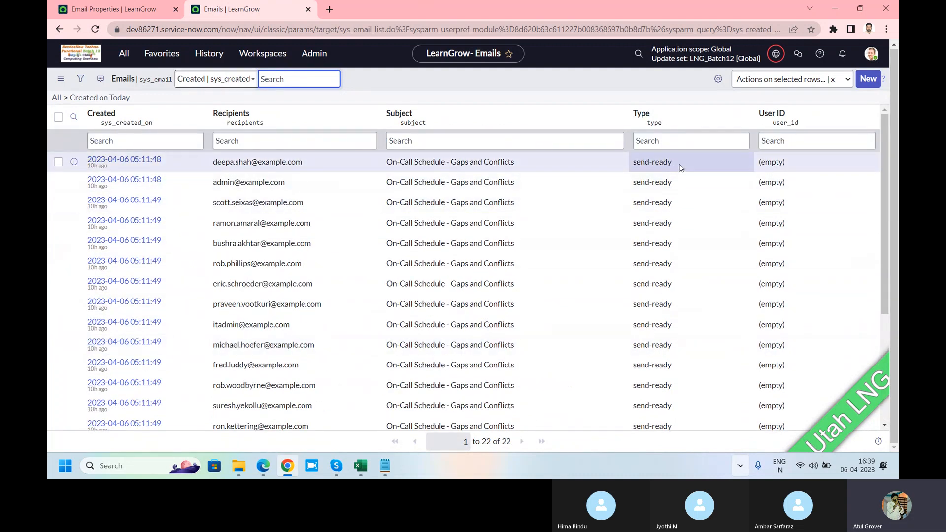
{"action": "left_click_drag", "start_coordinate": [680, 168], "coordinate": [634, 165]}
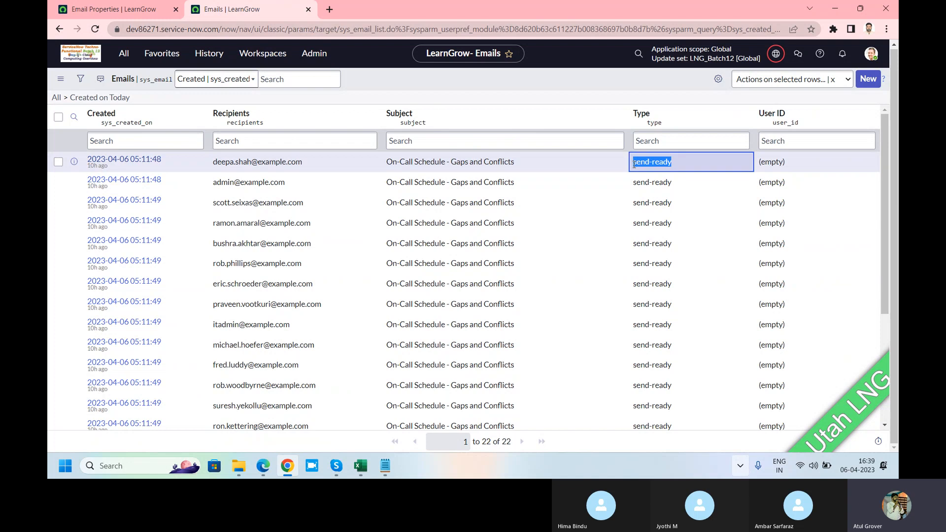
{"action": "left_click", "coordinate": [56, 98]}
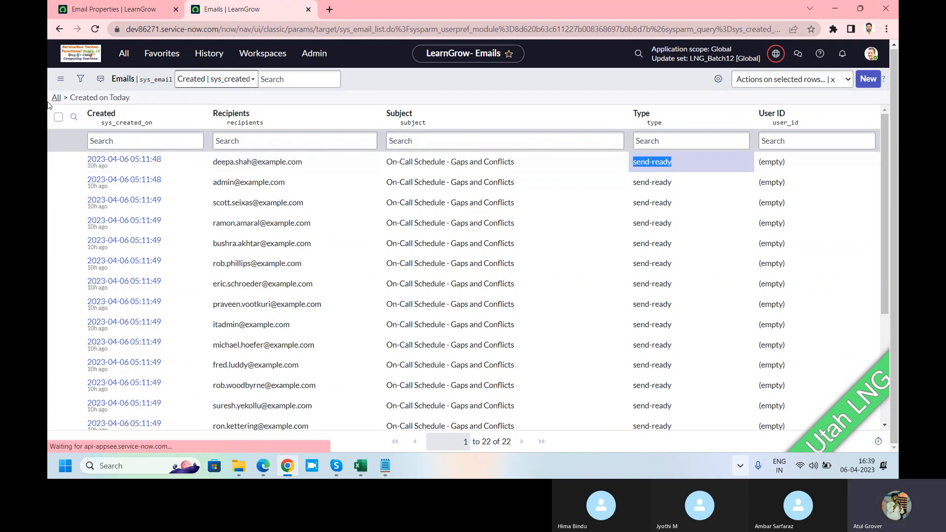
{"action": "left_click", "coordinate": [129, 9]}
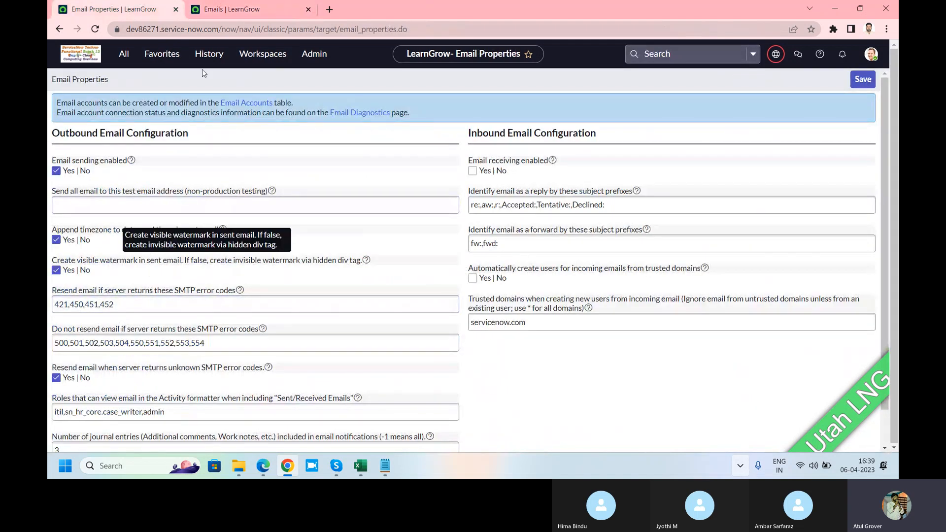
{"action": "left_click", "coordinate": [241, 9]}
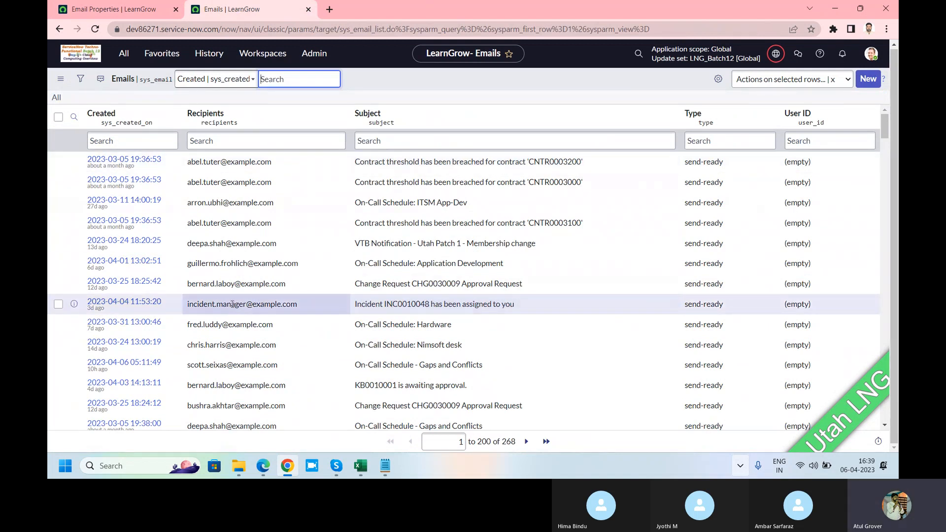
Open the email record "Incident INC0010048 has been assigned to you" and examine its recipients, HTML body and headers
{"action": "left_click", "coordinate": [108, 304]}
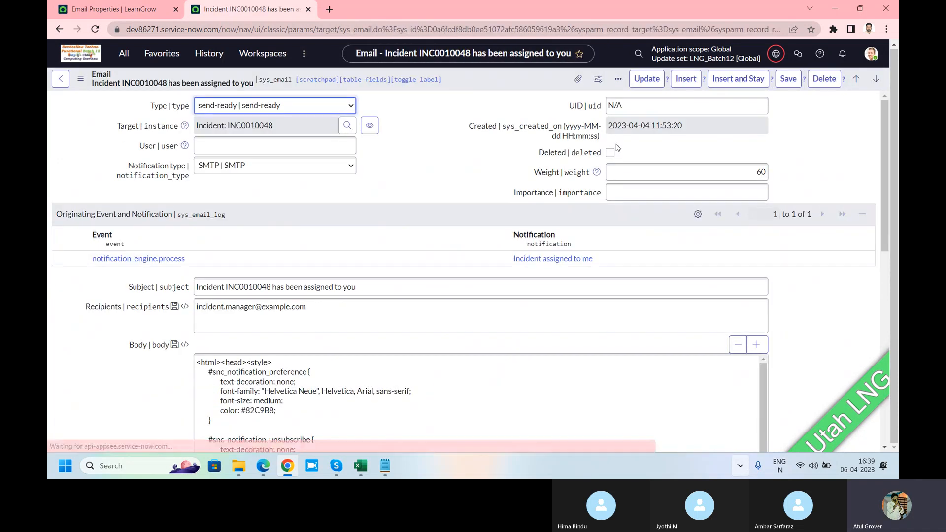
{"action": "scroll", "coordinate": [392, 245], "scroll_direction": "down", "scroll_amount": 3}
{"action": "left_click", "coordinate": [392, 245]}
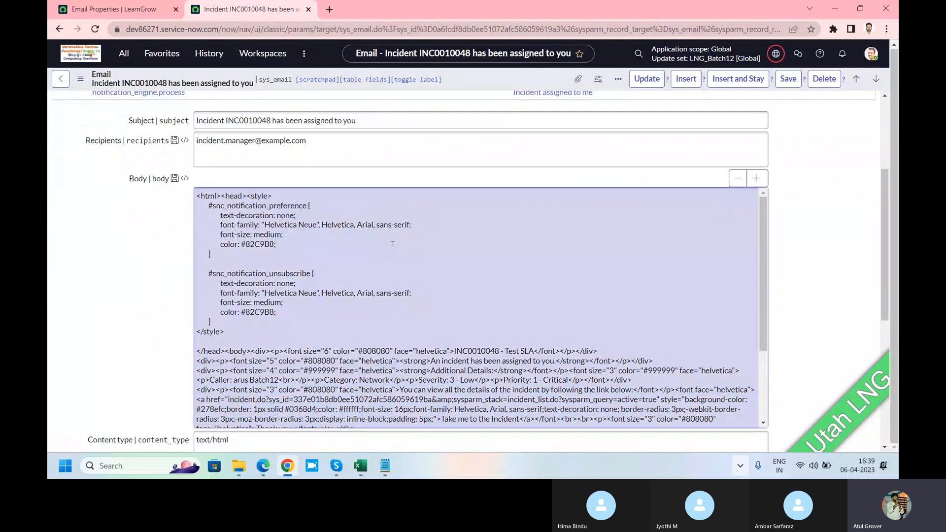
{"action": "scroll", "coordinate": [392, 245], "scroll_direction": "down", "scroll_amount": 2}
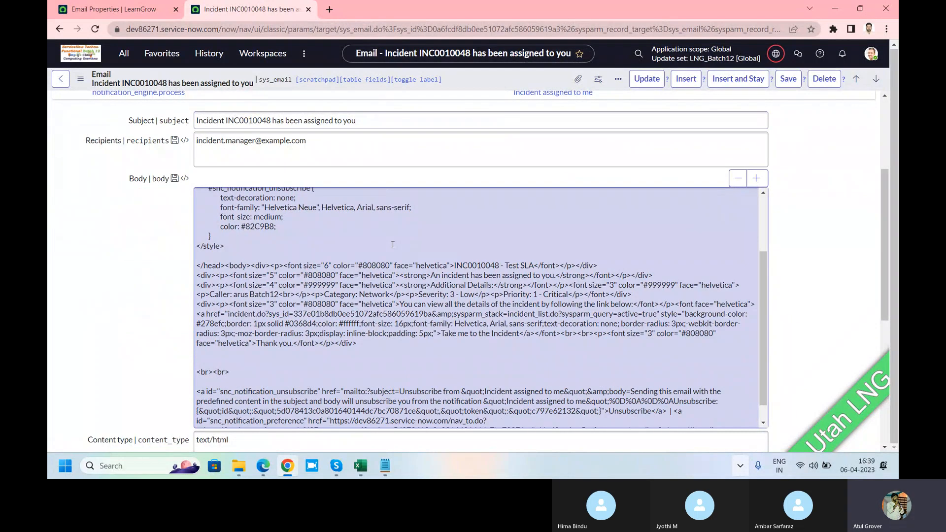
{"action": "scroll", "coordinate": [393, 245], "scroll_direction": "down", "scroll_amount": 3}
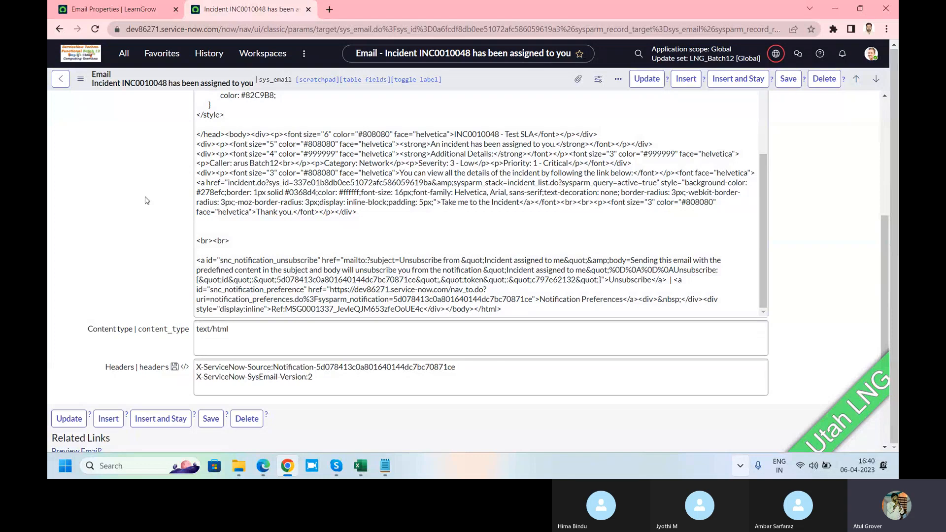
{"action": "scroll", "coordinate": [146, 199], "scroll_direction": "down", "scroll_amount": 2}
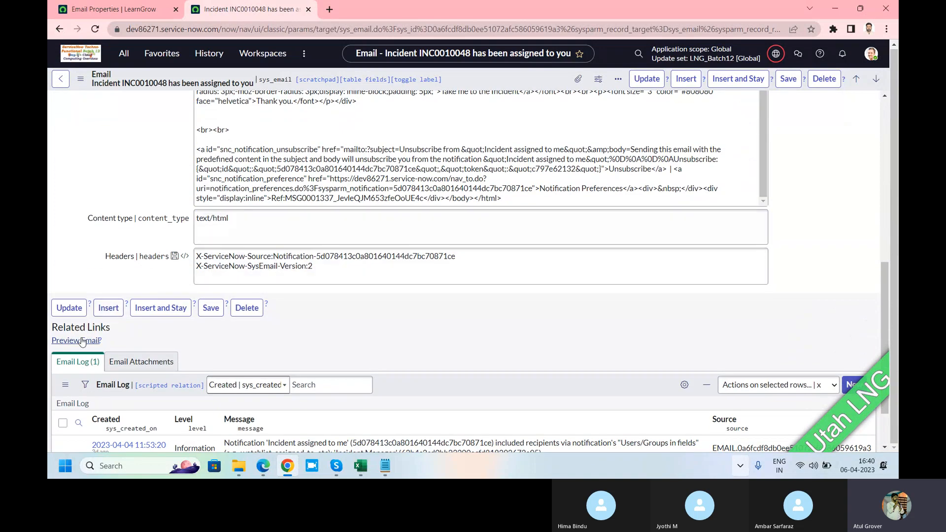
Preview the email, examine its content and watermark reference, and compare it with the visible watermark setting in Email Properties
{"action": "left_click", "coordinate": [82, 341]}
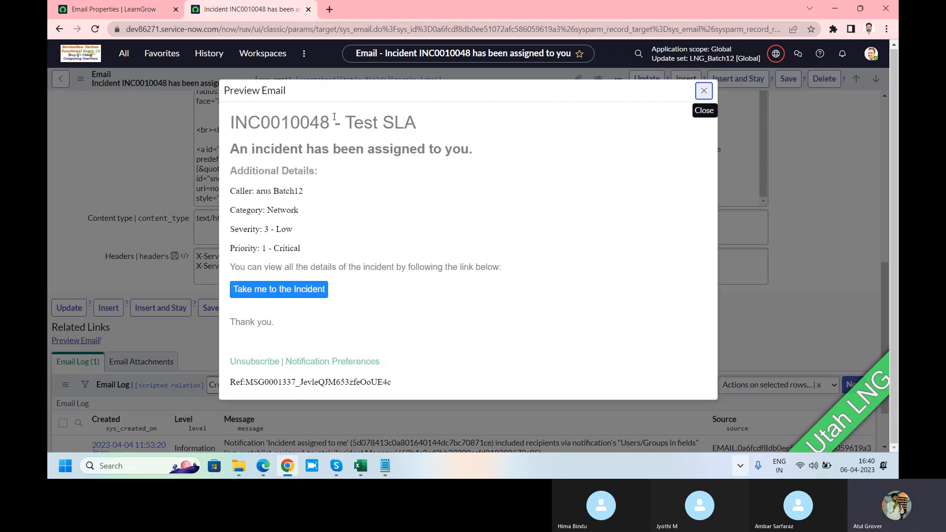
{"action": "left_click_drag", "start_coordinate": [235, 123], "coordinate": [331, 286]}
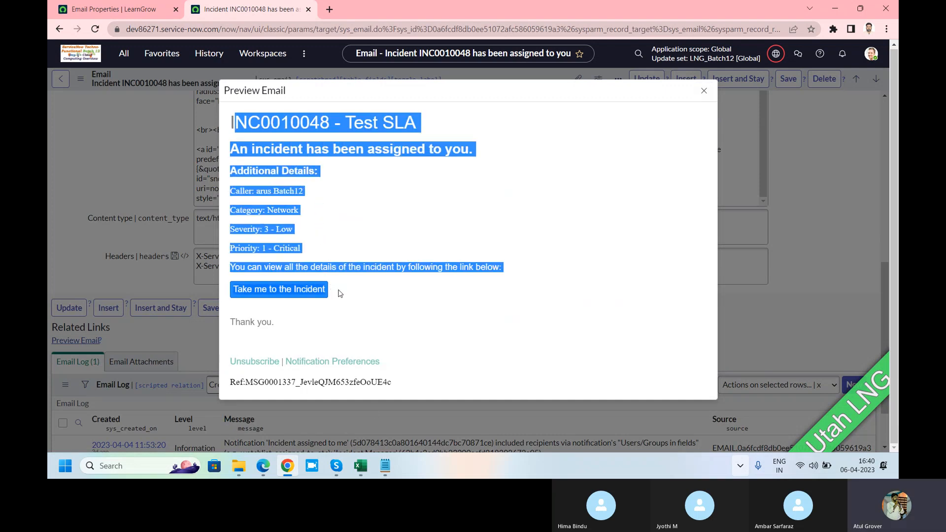
{"action": "left_click_drag", "start_coordinate": [392, 382], "coordinate": [247, 390]}
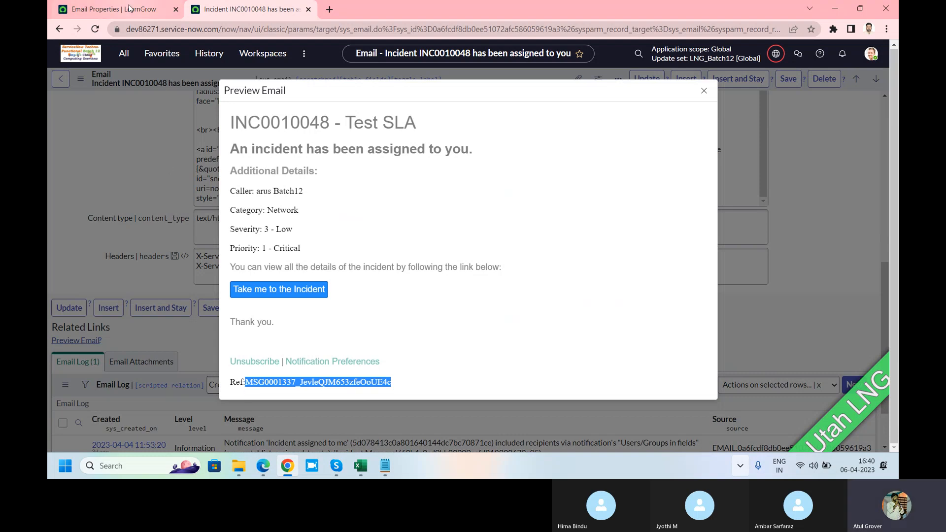
{"action": "left_click", "coordinate": [113, 9]}
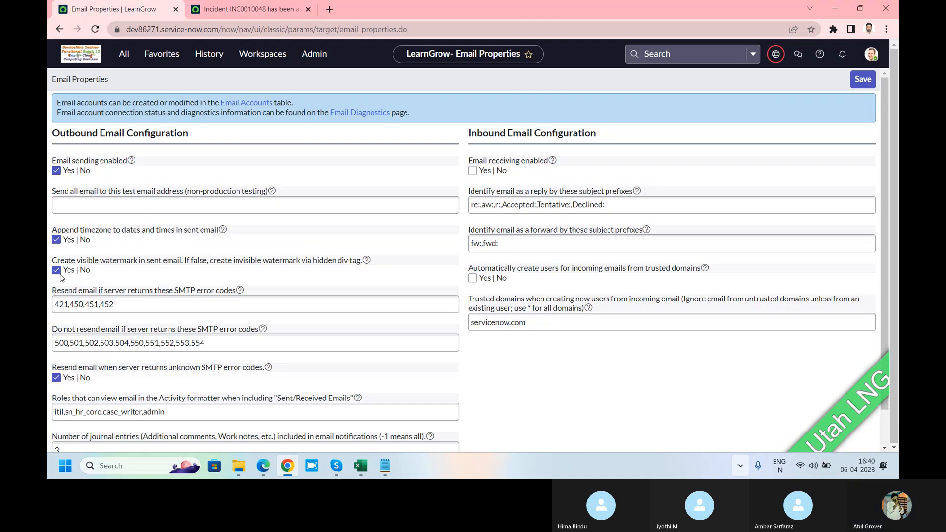
{"action": "left_click", "coordinate": [249, 8]}
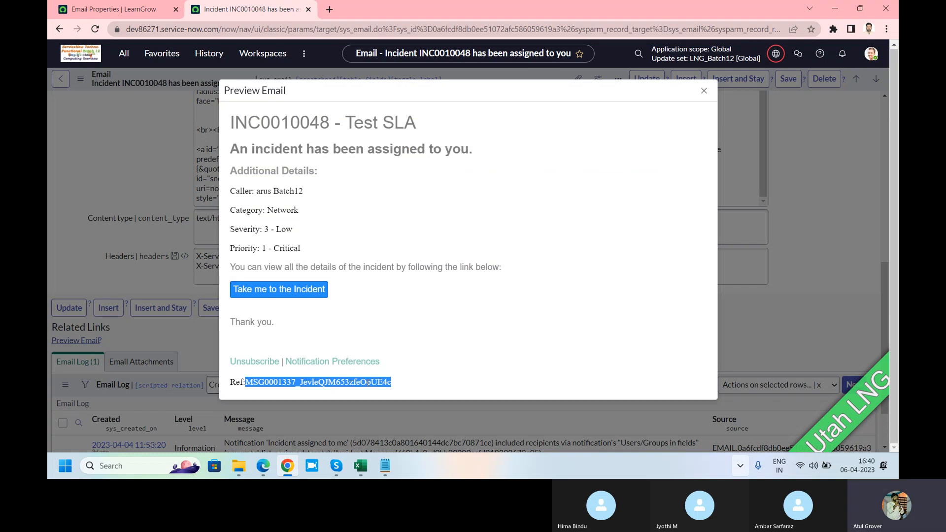
Return to Email Properties and review the SMTP error code lists for resending and not resending email
{"action": "left_click", "coordinate": [125, 12]}
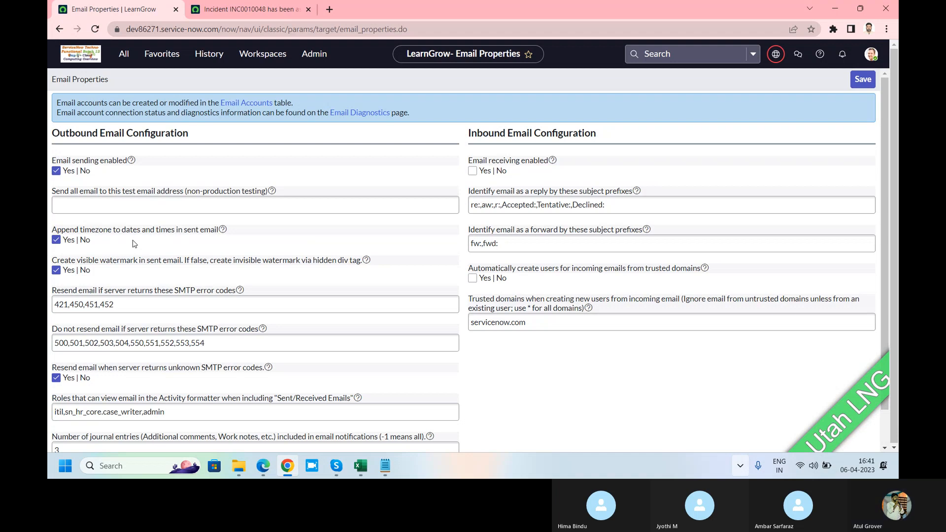
{"action": "left_click", "coordinate": [108, 309]}
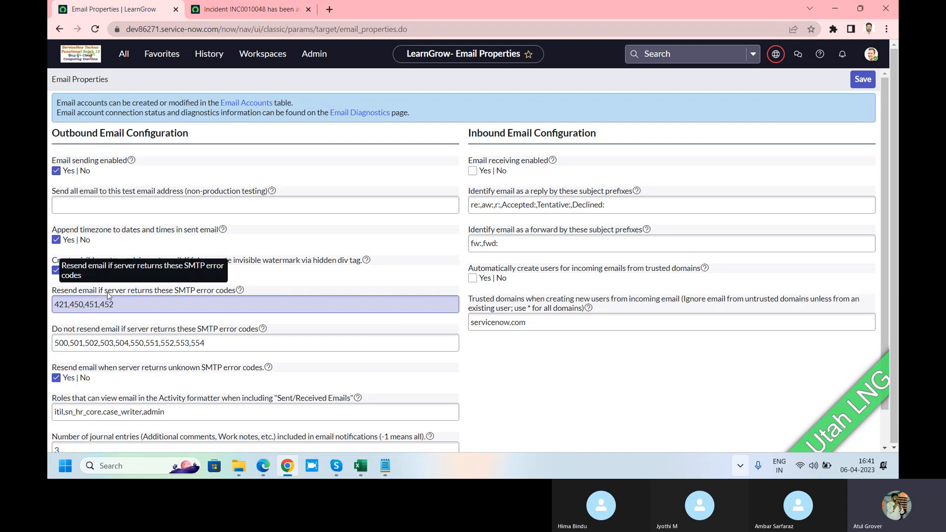
{"action": "left_click_drag", "start_coordinate": [132, 293], "coordinate": [239, 293]}
{"action": "left_click", "coordinate": [121, 309]}
{"action": "left_click_drag", "start_coordinate": [120, 308], "coordinate": [75, 306]}
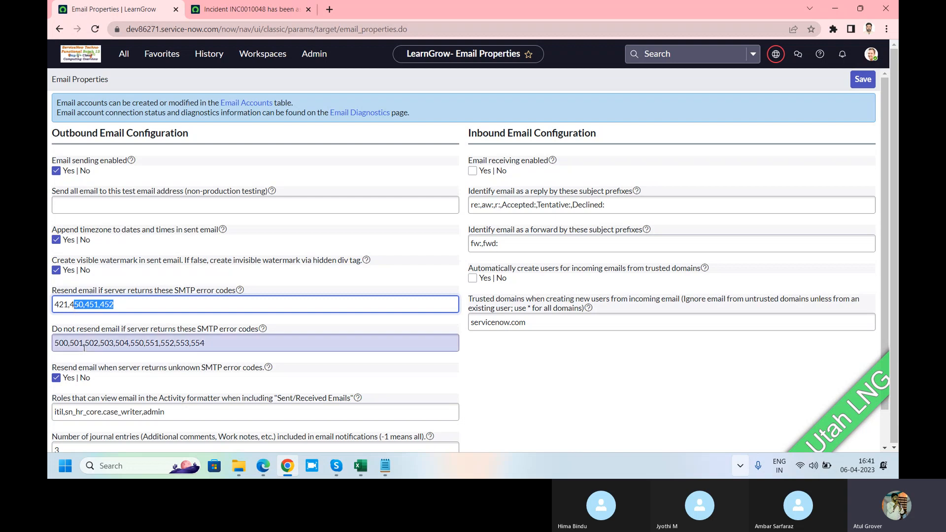
{"action": "left_click_drag", "start_coordinate": [78, 344], "coordinate": [244, 347]}
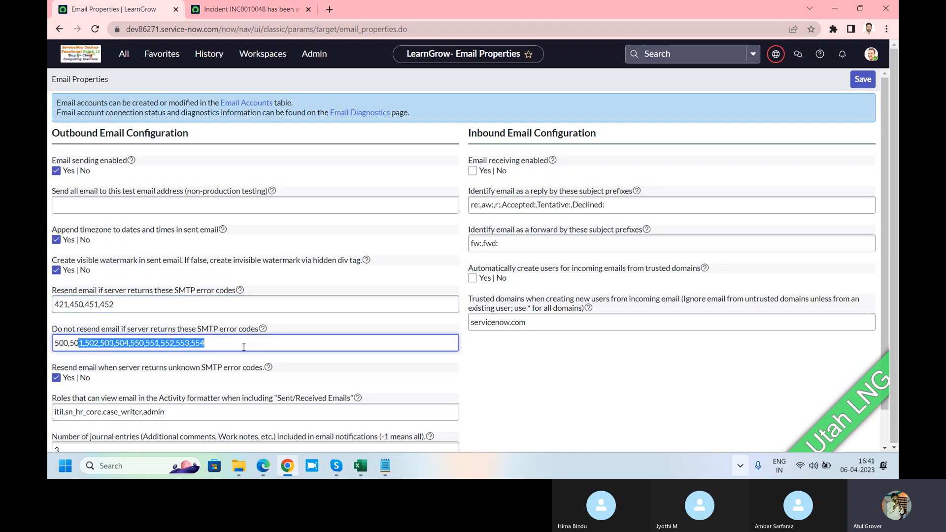
{"action": "left_click", "coordinate": [136, 301]}
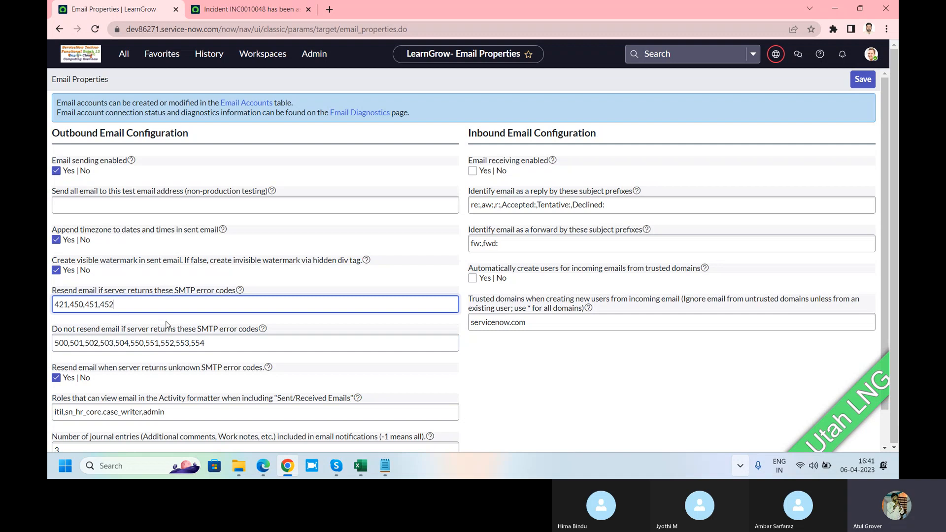
Append ",admin" to the roles that can view email in the Activity formatter and save the email properties
{"action": "scroll", "coordinate": [166, 325], "scroll_direction": "down", "scroll_amount": 1}
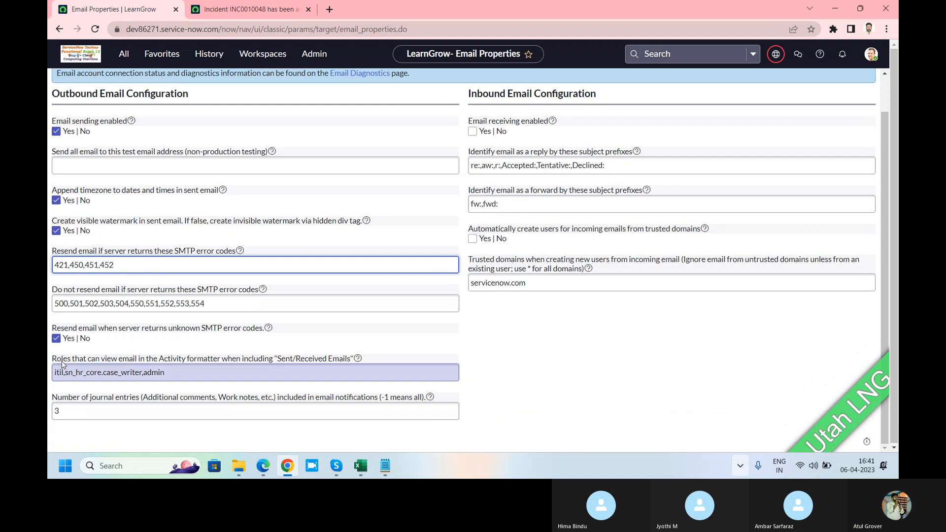
{"action": "left_click_drag", "start_coordinate": [147, 364], "coordinate": [247, 367]}
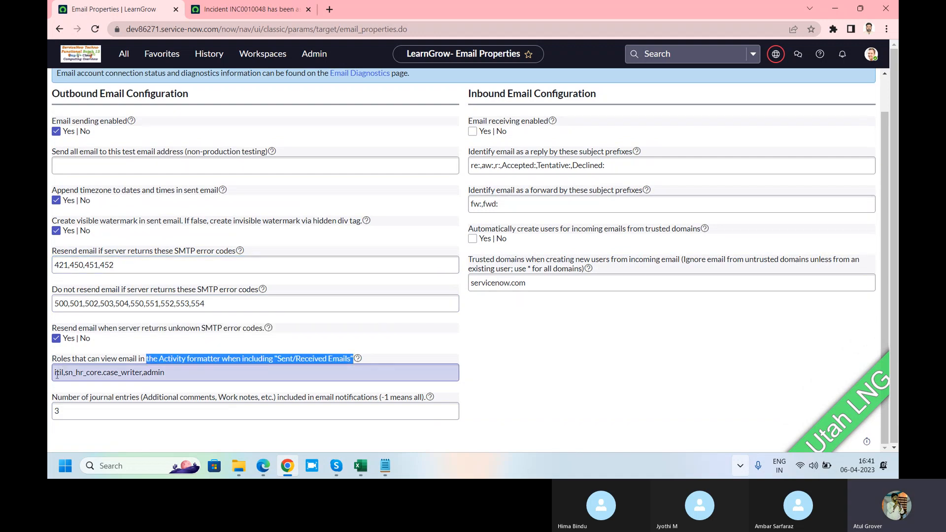
{"action": "left_click", "coordinate": [195, 378]}
{"action": "type", "text": ",adm"}
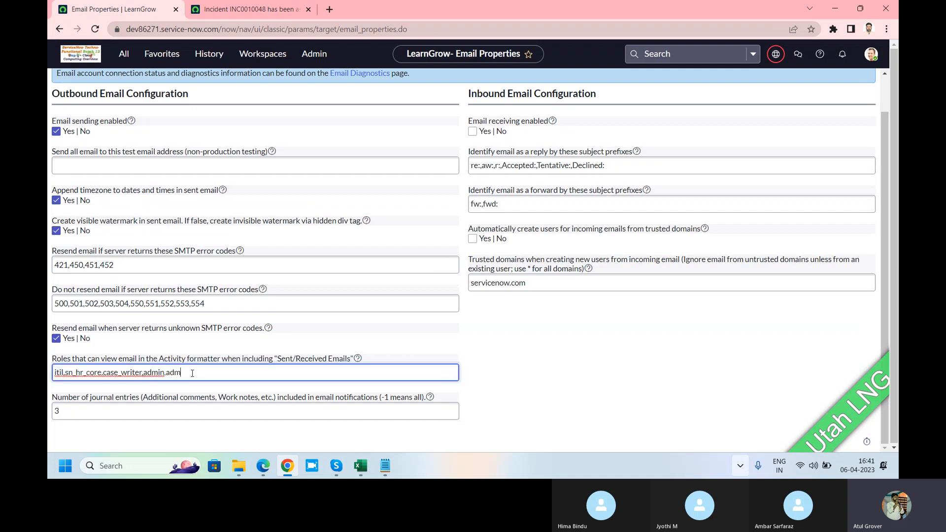
{"action": "type", "text": "in"}
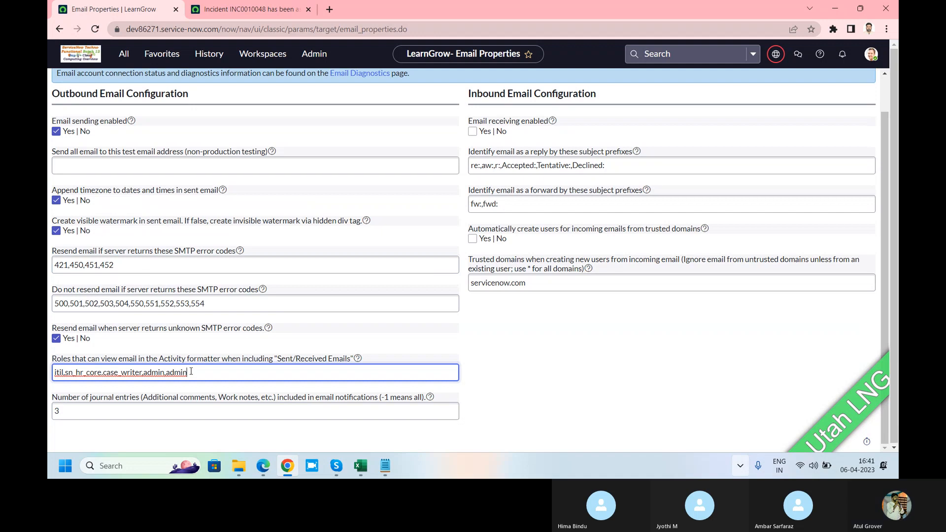
{"action": "scroll", "coordinate": [72, 150], "scroll_direction": "up", "scroll_amount": 1}
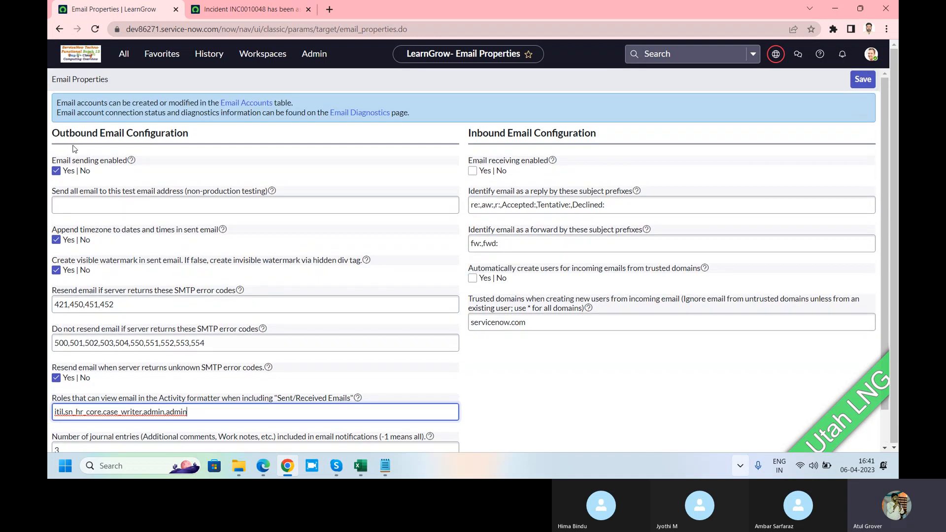
{"action": "left_click", "coordinate": [861, 80]}
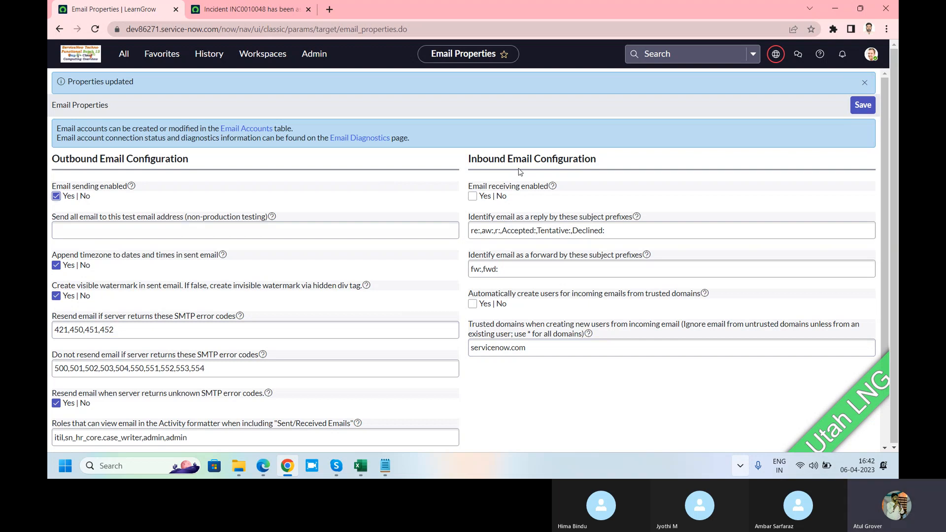
{"action": "key", "text": "alt+Tab"}
{"action": "key", "text": "Tab"}
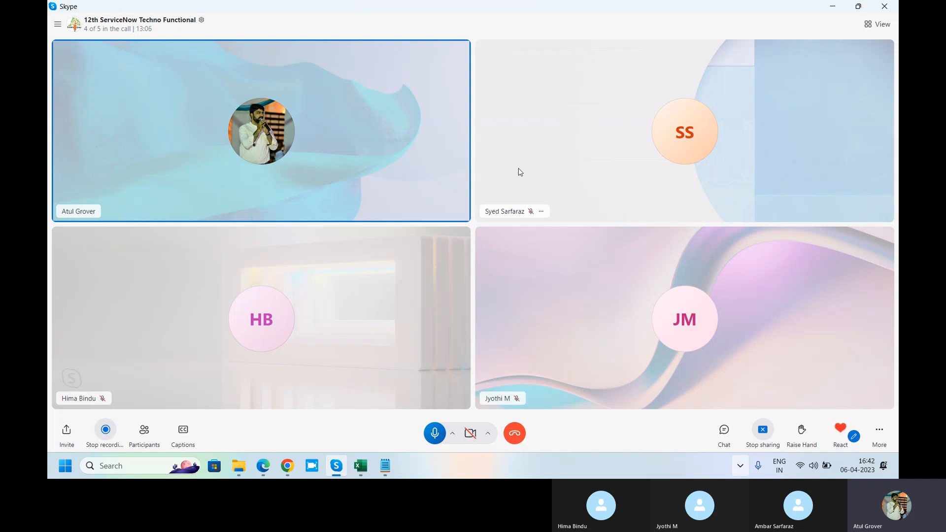
{"action": "key", "text": "alt+Tab"}
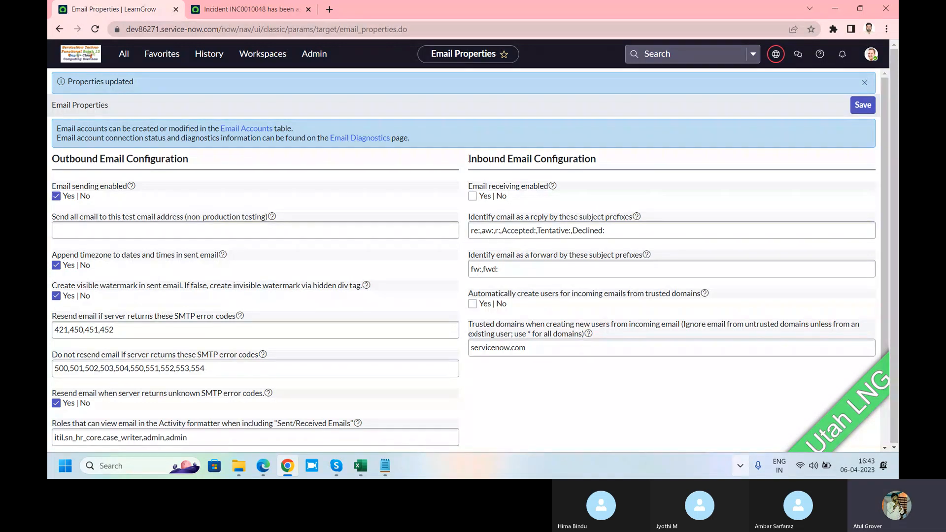
Enable email receiving in the inbound configuration and review the reply and forward subject prefixes
{"action": "left_click_drag", "start_coordinate": [469, 158], "coordinate": [506, 158]}
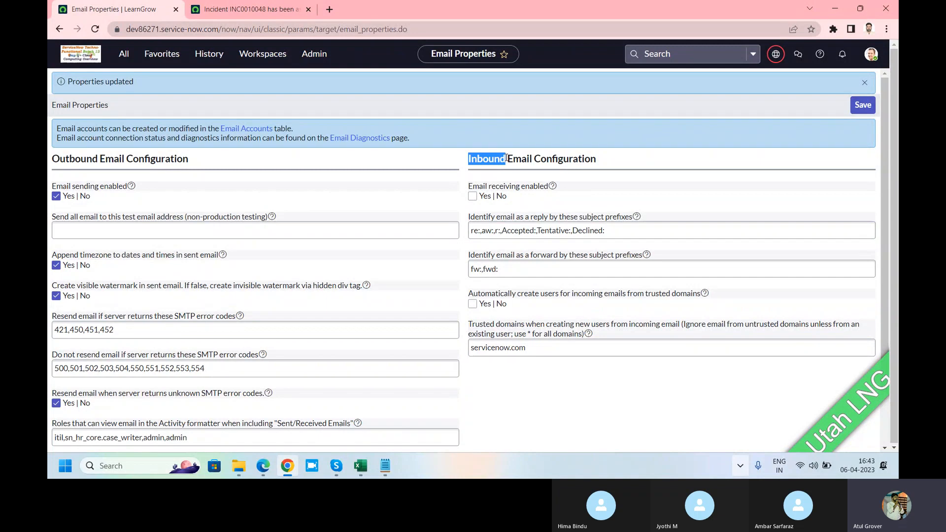
{"action": "left_click", "coordinate": [473, 197]}
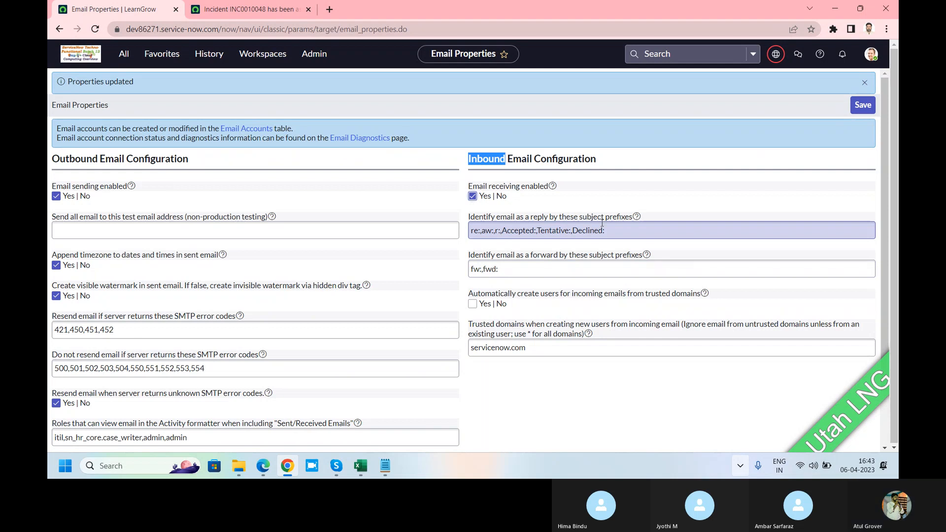
{"action": "left_click_drag", "start_coordinate": [611, 228], "coordinate": [467, 237]}
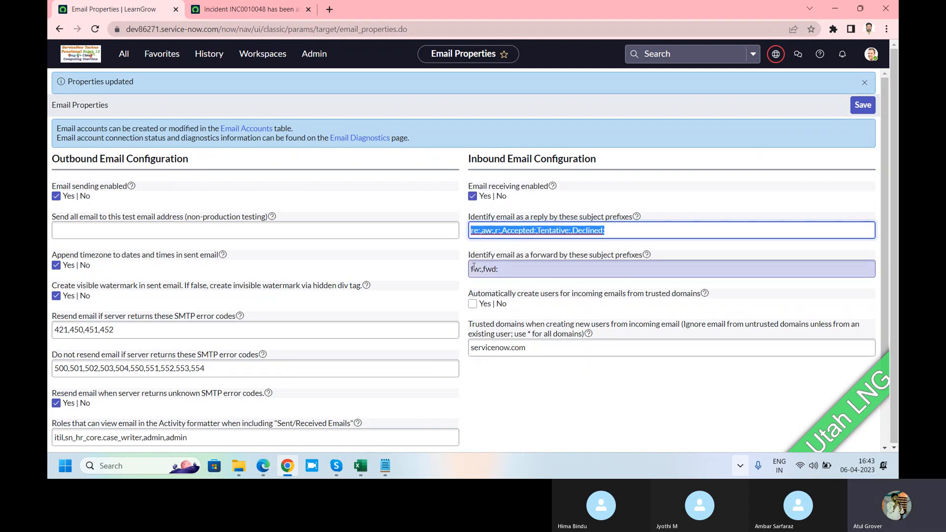
{"action": "left_click_drag", "start_coordinate": [496, 267], "coordinate": [464, 274]}
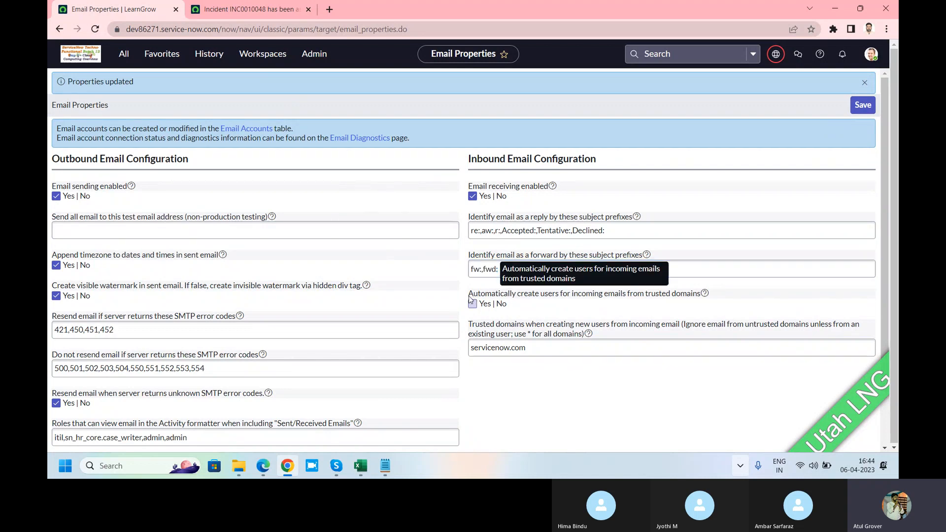
Enable automatic creation of users for incoming emails from trusted domains
{"action": "left_click_drag", "start_coordinate": [469, 298], "coordinate": [576, 305]}
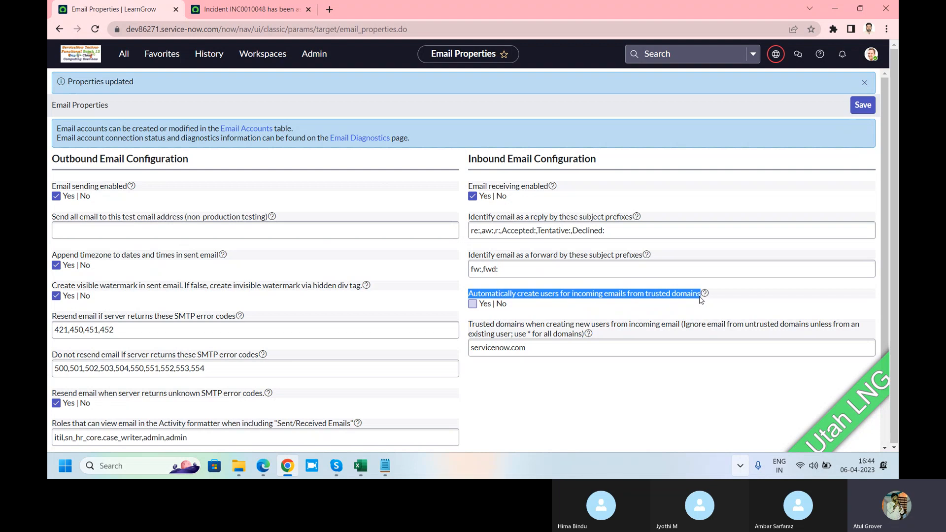
{"action": "left_click", "coordinate": [472, 304]}
{"action": "left_click", "coordinate": [542, 296]}
{"action": "left_click_drag", "start_coordinate": [541, 295], "coordinate": [565, 300]}
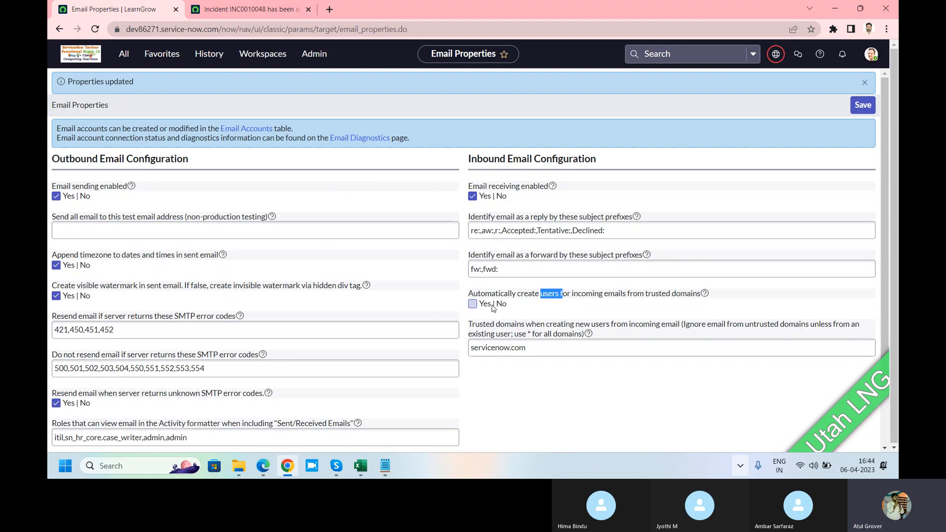
{"action": "left_click", "coordinate": [471, 304]}
{"action": "left_click", "coordinate": [472, 305]}
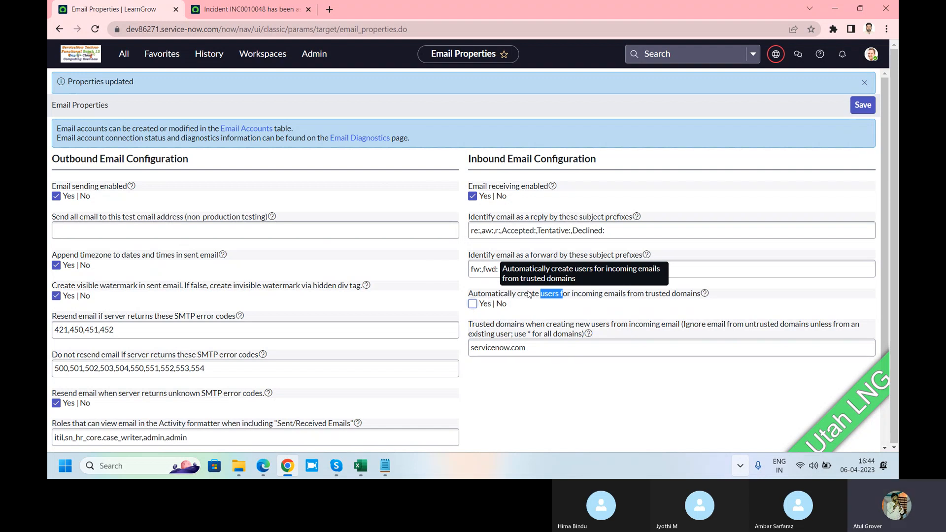
{"action": "left_click", "coordinate": [471, 304]}
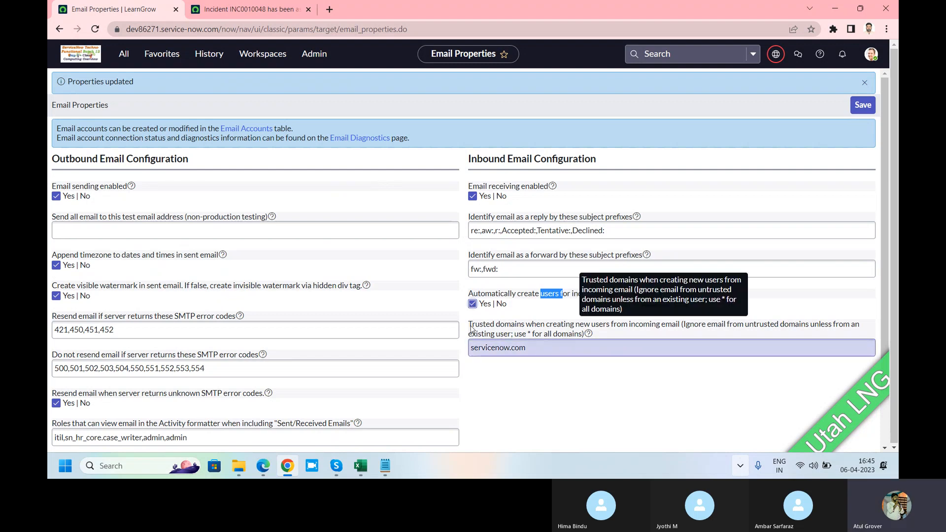
Append "; gmail.com;outlook.com" after servicenow.com in the trusted domains for creating new users from incoming email
{"action": "left_click_drag", "start_coordinate": [469, 329], "coordinate": [526, 328]}
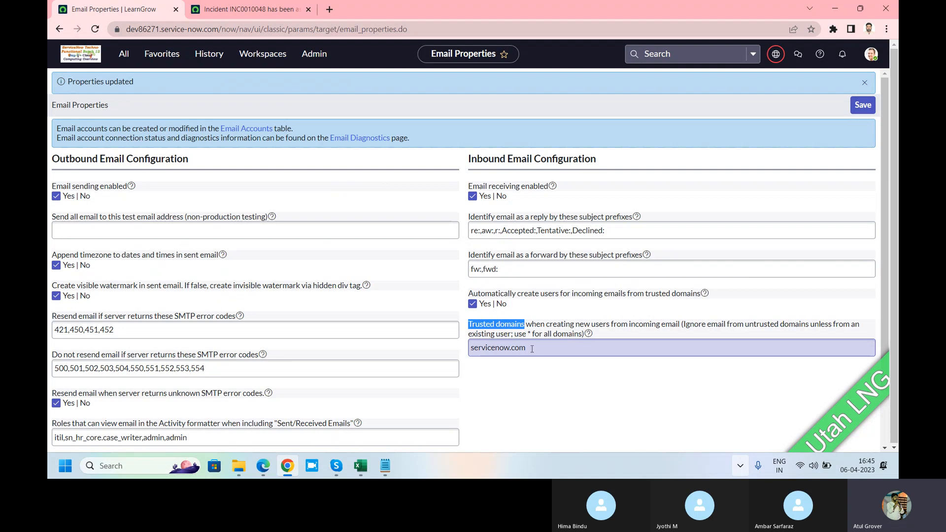
{"action": "left_click", "coordinate": [539, 346]}
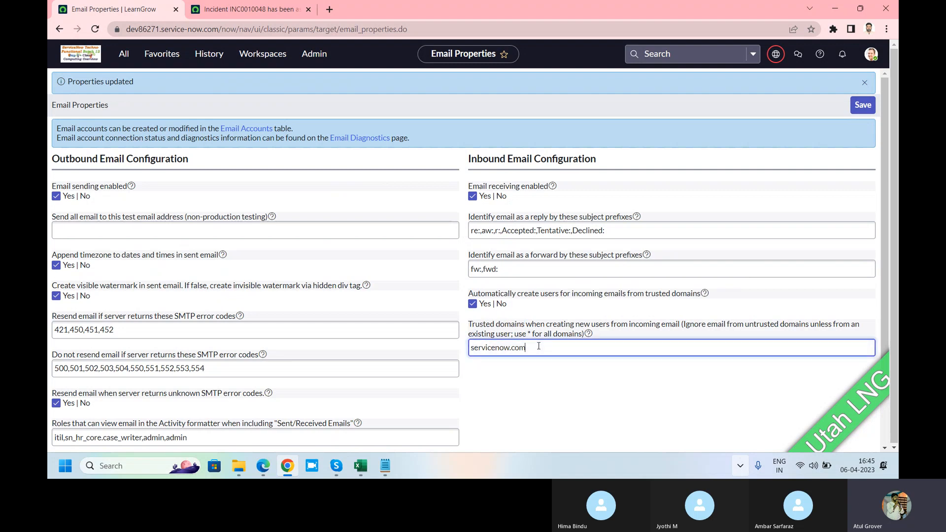
{"action": "type", "text": "; gmail.com;outlook.com"}
{"action": "left_click_drag", "start_coordinate": [609, 348], "coordinate": [527, 351]}
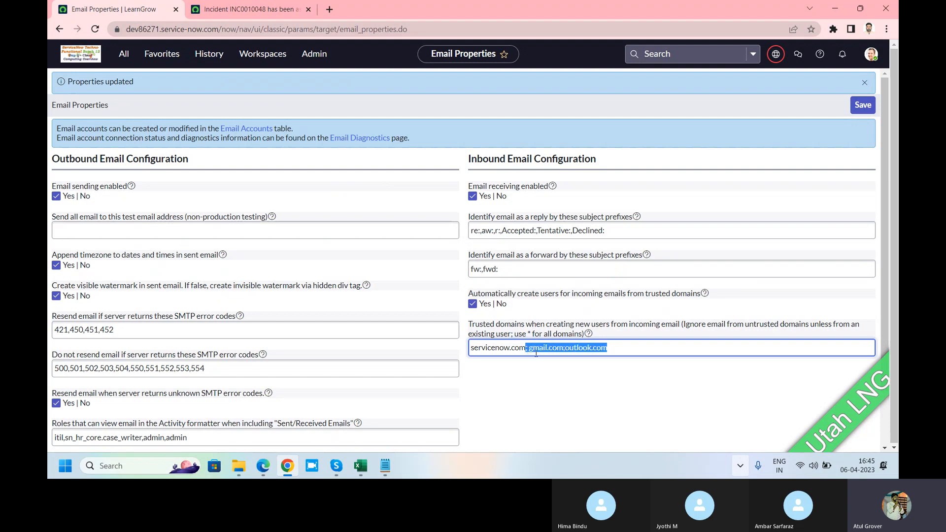
{"action": "left_click", "coordinate": [535, 352]}
{"action": "left_click_drag", "start_coordinate": [529, 350], "coordinate": [564, 353]}
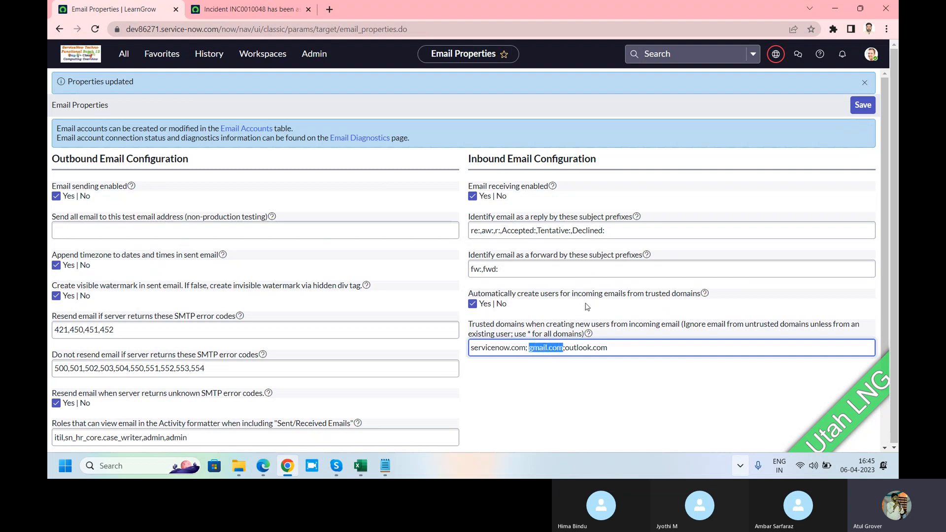
Add the example domain ";xxx.com" to the trusted domains, remove it while keeping the trailing semicolon, and save the email properties
{"action": "left_click", "coordinate": [642, 350]}
{"action": "type", "text": ";xxx.com"}
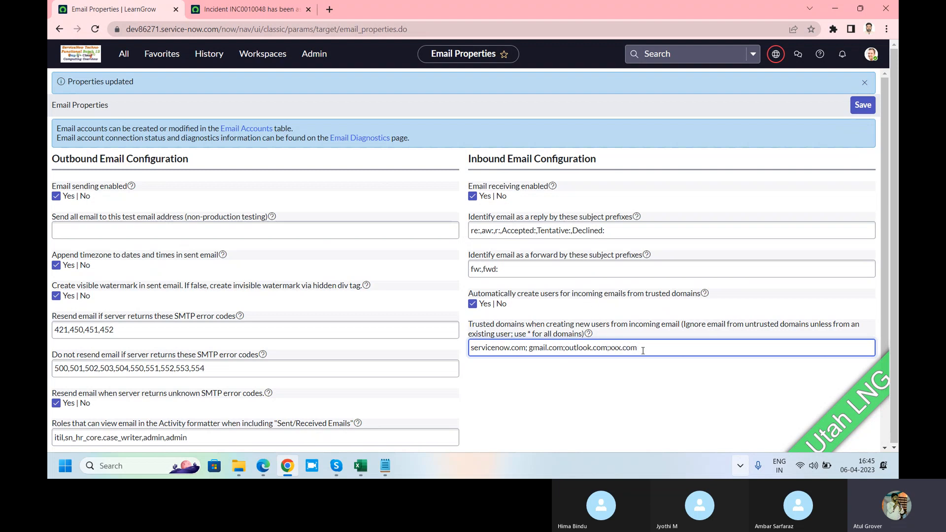
{"action": "left_click_drag", "start_coordinate": [643, 350], "coordinate": [613, 350]}
{"action": "key", "text": "BackSpace"}
{"action": "key", "text": "BackSpace"}
{"action": "left_click_drag", "start_coordinate": [622, 347], "coordinate": [451, 357]}
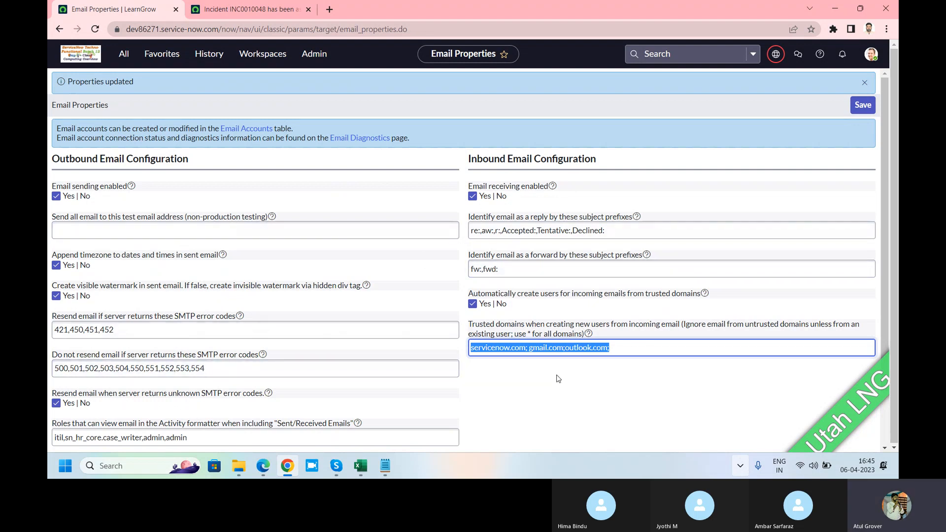
{"action": "left_click", "coordinate": [857, 108]}
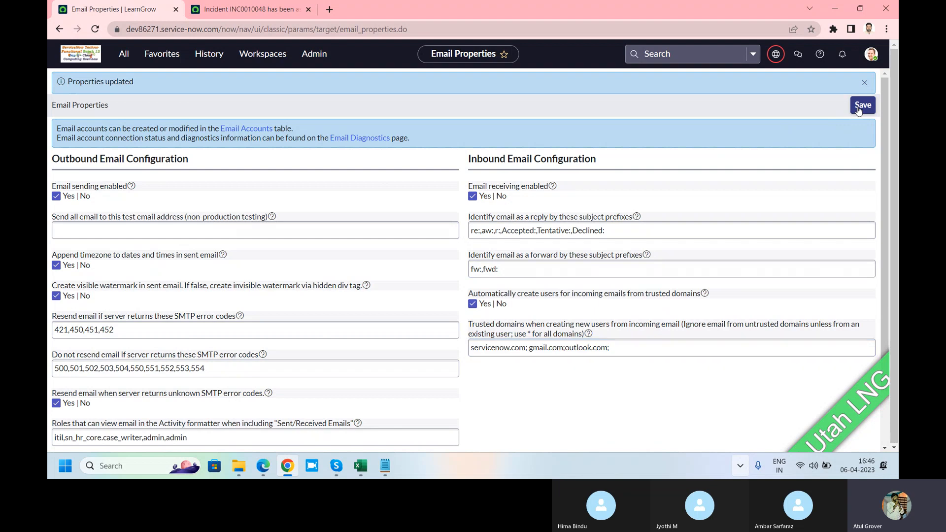
{"action": "left_click", "coordinate": [858, 109]}
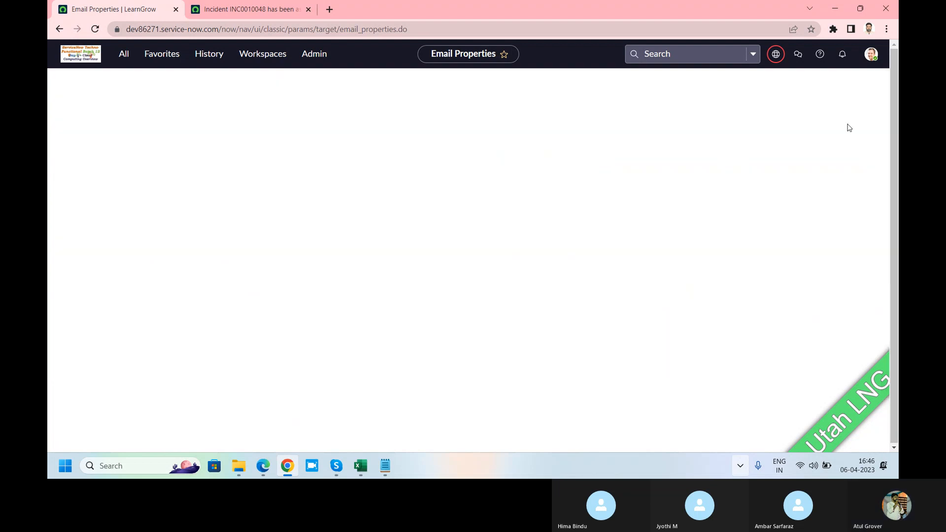
Examine the outbound setting that sends all email to one test address for non-production testing
{"action": "left_click", "coordinate": [316, 224]}
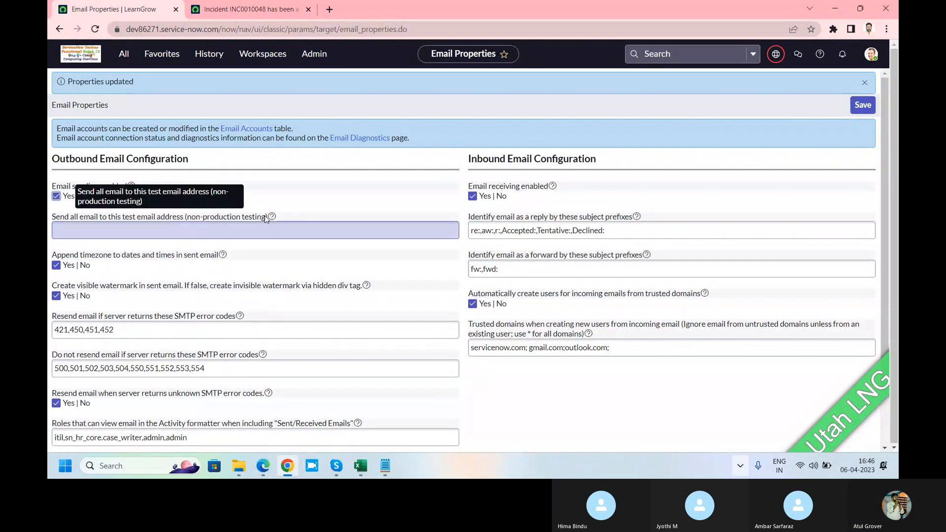
{"action": "left_click_drag", "start_coordinate": [265, 217], "coordinate": [53, 220]}
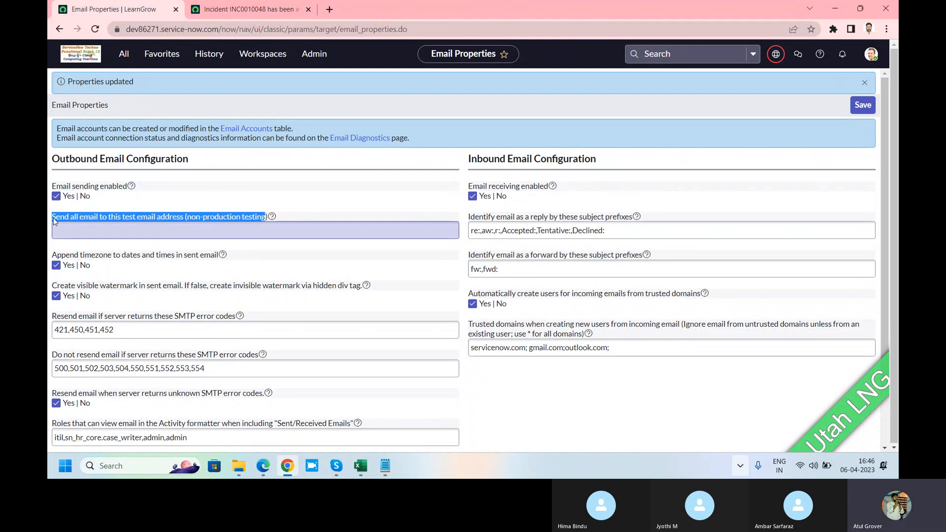
{"action": "left_click", "coordinate": [142, 228]}
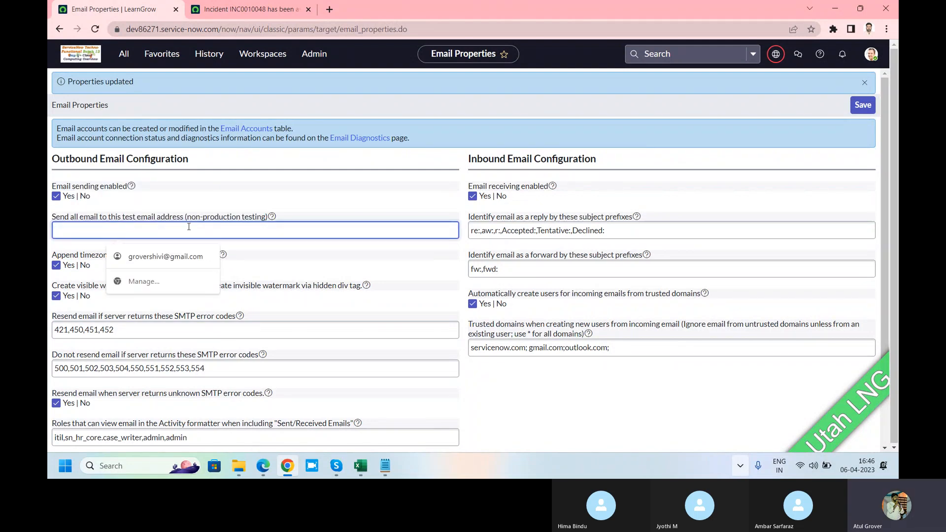
{"action": "left_click", "coordinate": [320, 207]}
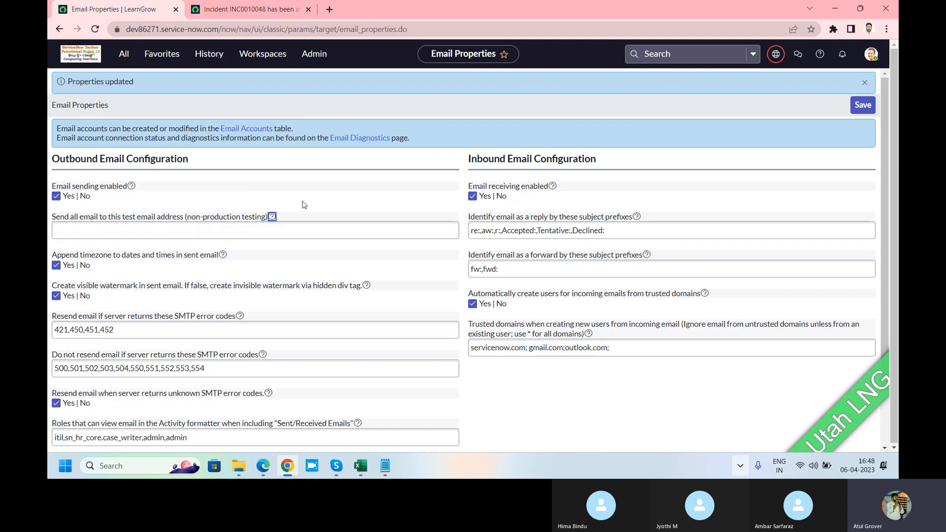
Enter a test email address to receive all outbound email in non-production testing and save the email properties
{"action": "left_click", "coordinate": [279, 230]}
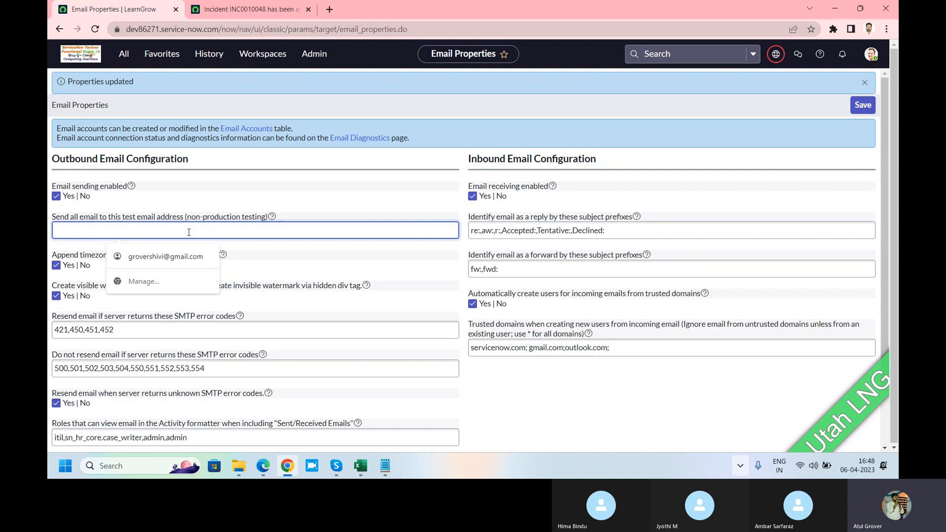
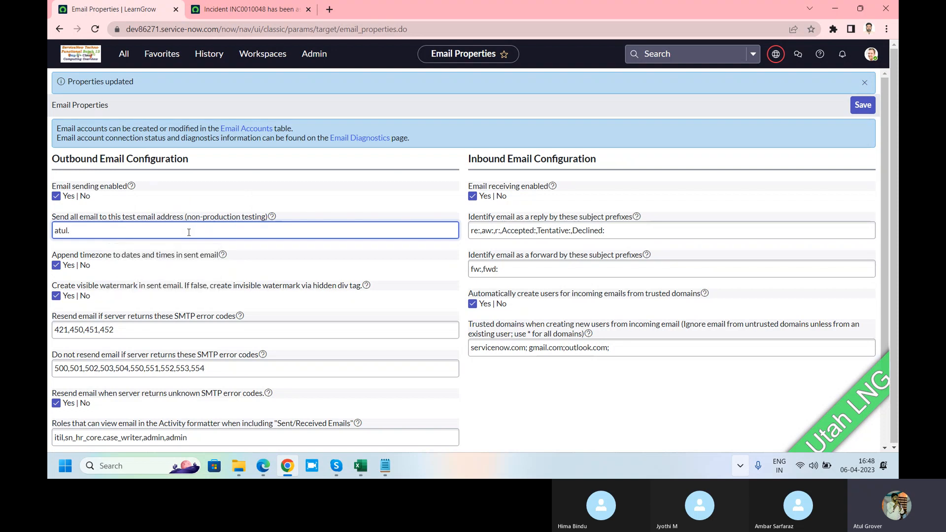
{"action": "key", "text": "BackSpace"}
{"action": "key", "text": "BackSpace"}
{"action": "key", "text": "BackSpace"}
{"action": "key", "text": "BackSpace"}
{"action": "key", "text": "BackSpace"}
{"action": "key", "text": "BackSpace"}
{"action": "key", "text": "BackSpace"}
{"action": "key", "text": "BackSpace"}
{"action": "key", "text": "BackSpace"}
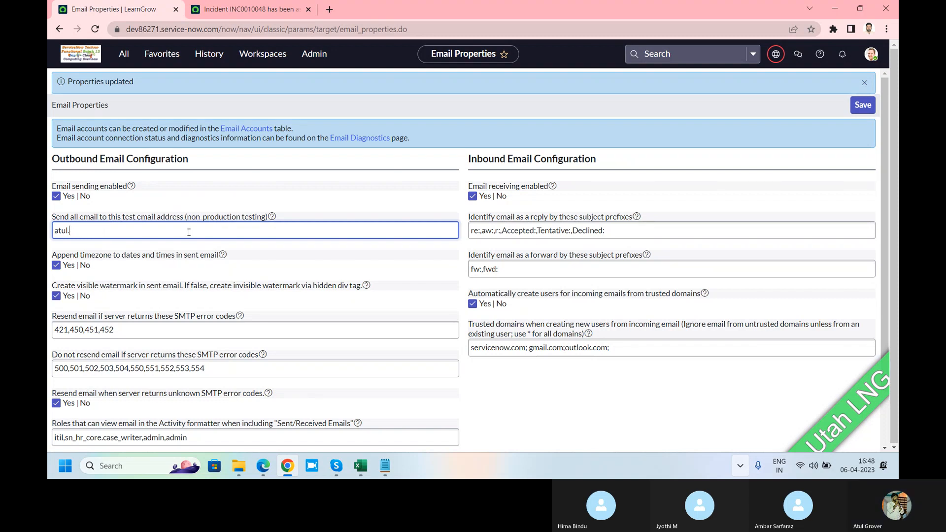
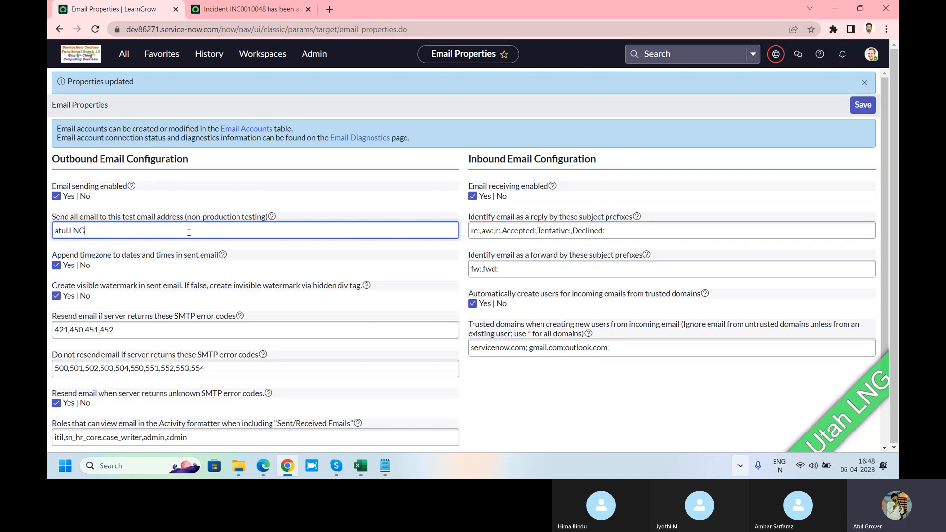
{"action": "left_click_drag", "start_coordinate": [189, 232], "coordinate": [49, 235]}
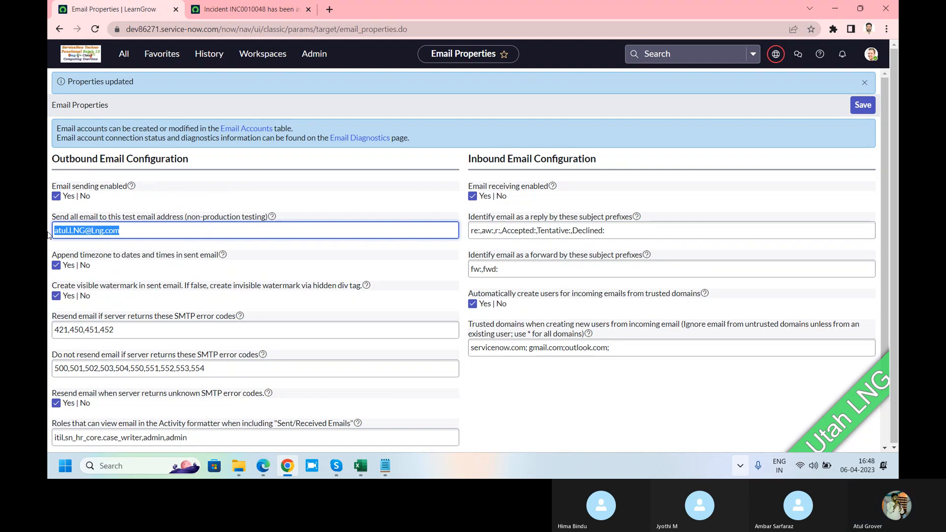
{"action": "left_click_drag", "start_coordinate": [74, 222], "coordinate": [268, 222]}
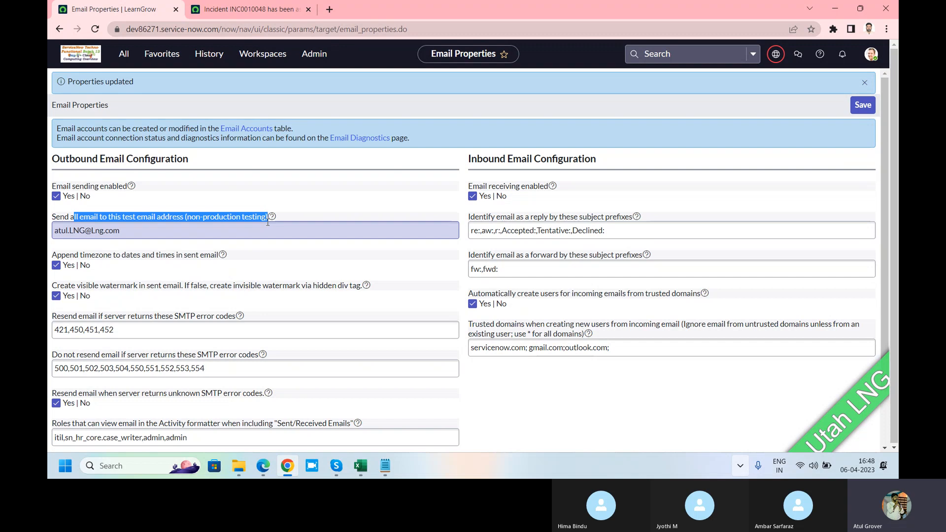
{"action": "left_click", "coordinate": [863, 105]}
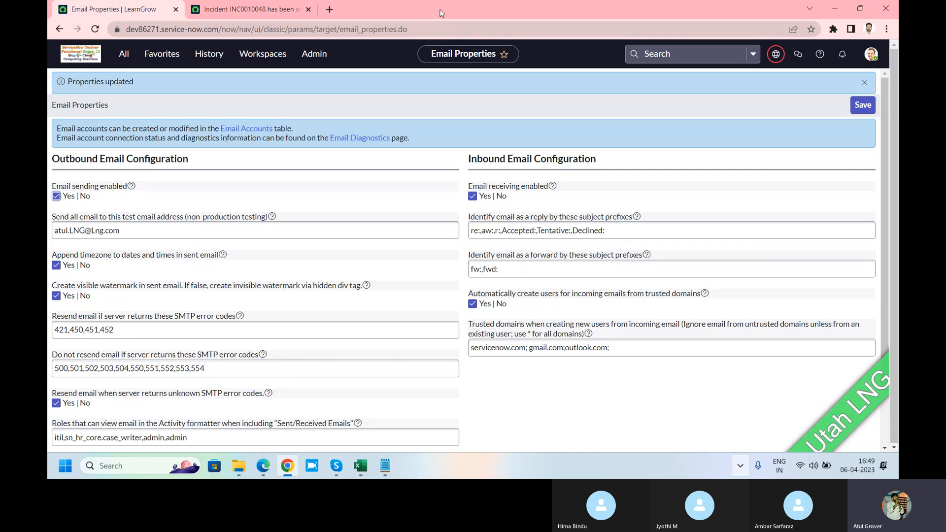
Find "email acc" in the application navigator and open the Email Accounts list under System Mailboxes
{"action": "left_click", "coordinate": [125, 55]}
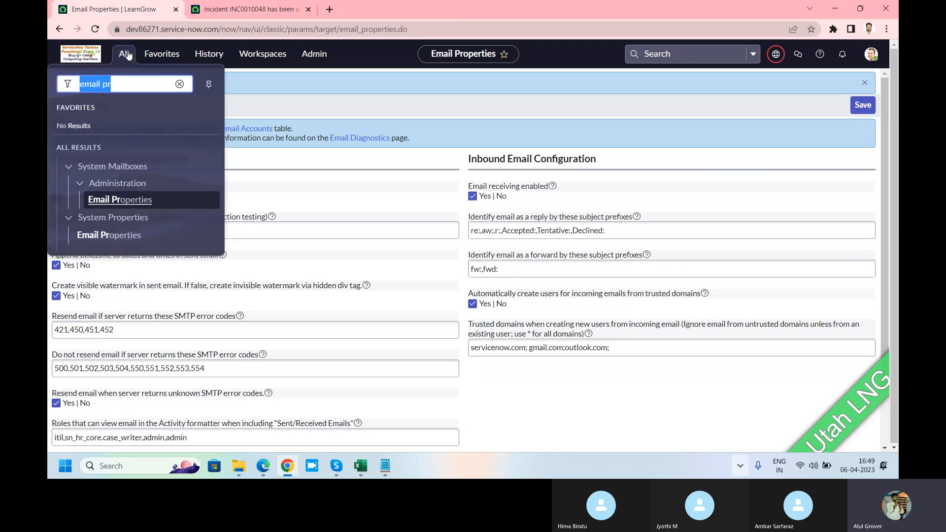
{"action": "type", "text": "email acc"}
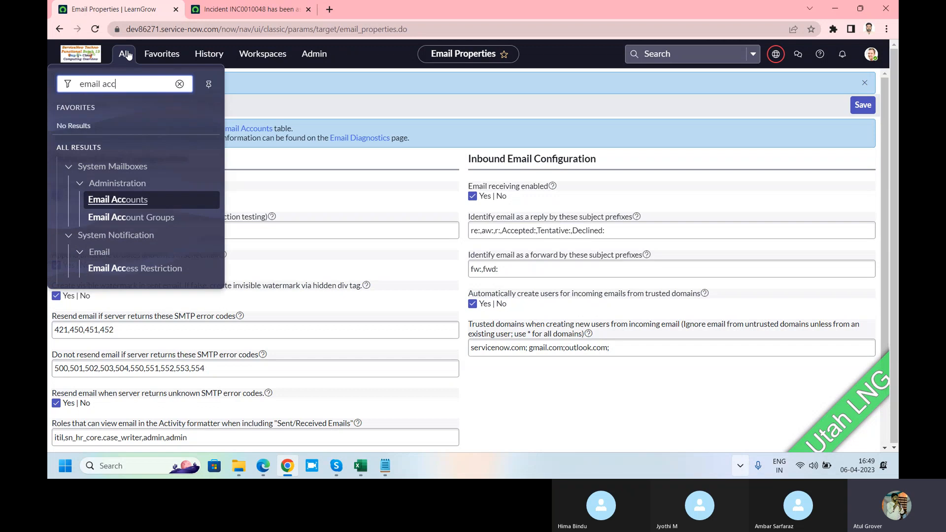
{"action": "left_click", "coordinate": [120, 202]}
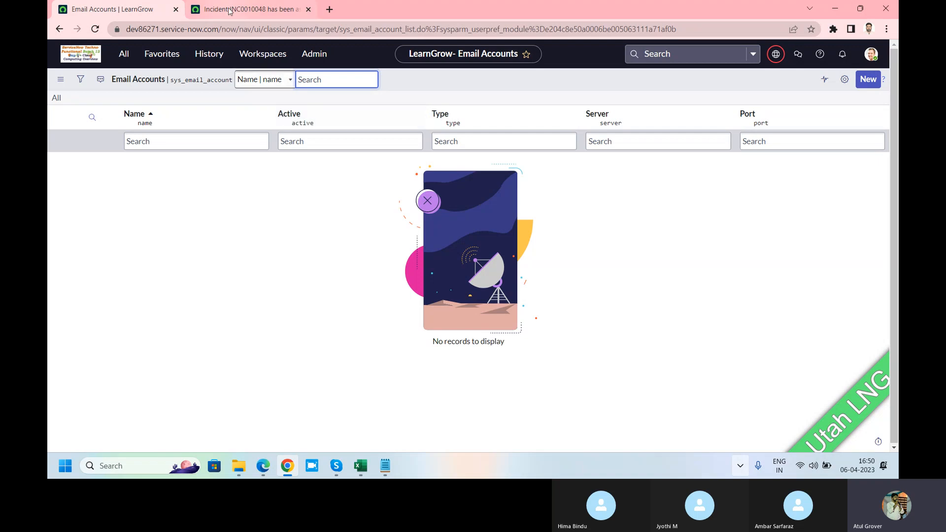
Close the email preview in the INC0010048 email record and return to the Email Accounts list
{"action": "left_click", "coordinate": [246, 9]}
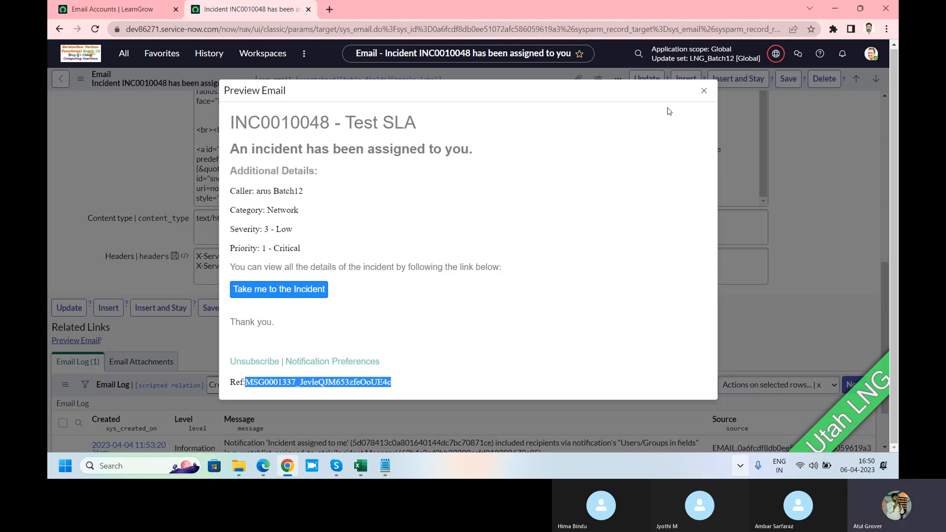
{"action": "left_click", "coordinate": [703, 93]}
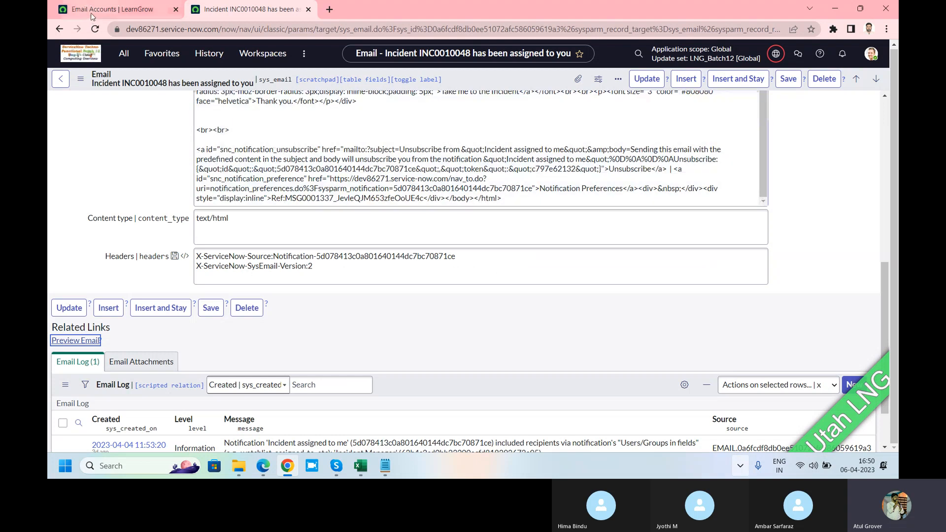
{"action": "left_click", "coordinate": [92, 11]}
Find "notifications" in the application navigator and open the email Notifications list under System Notification
{"action": "left_click", "coordinate": [125, 55]}
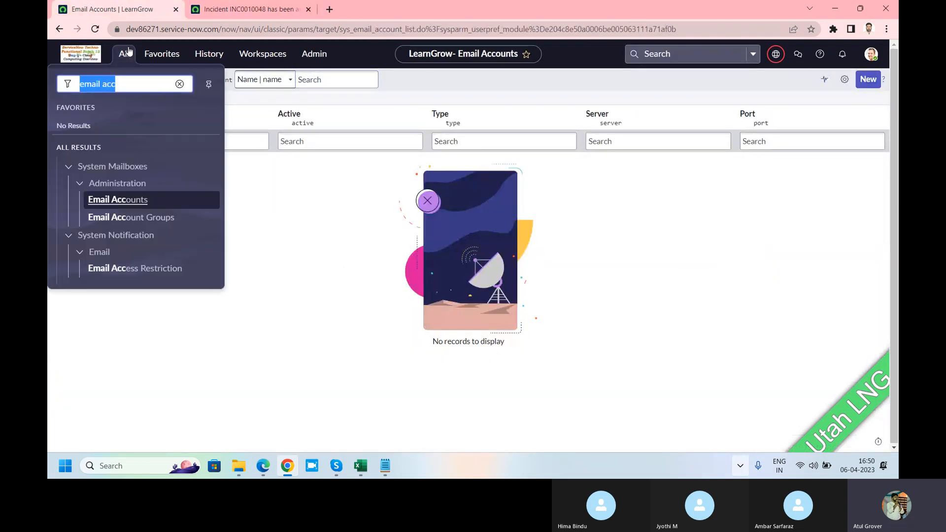
{"action": "type", "text": "notifica"}
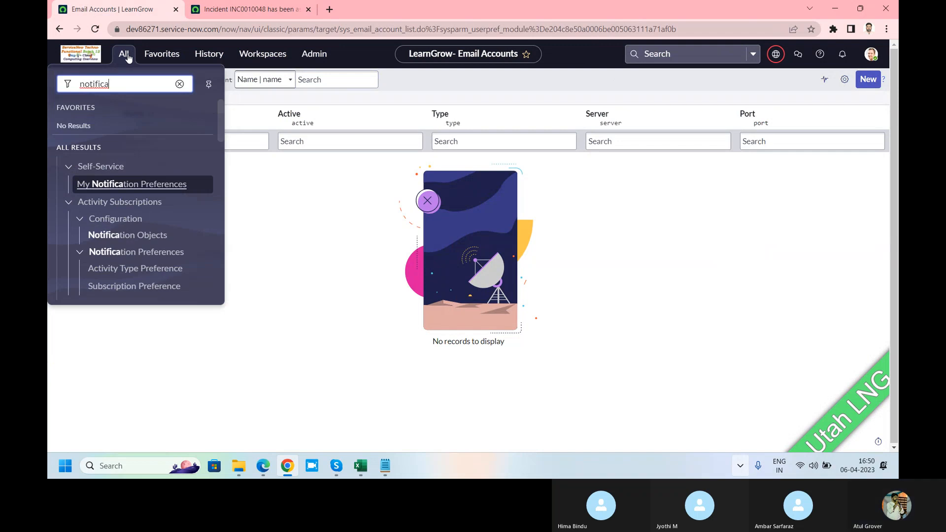
{"action": "type", "text": "tions"}
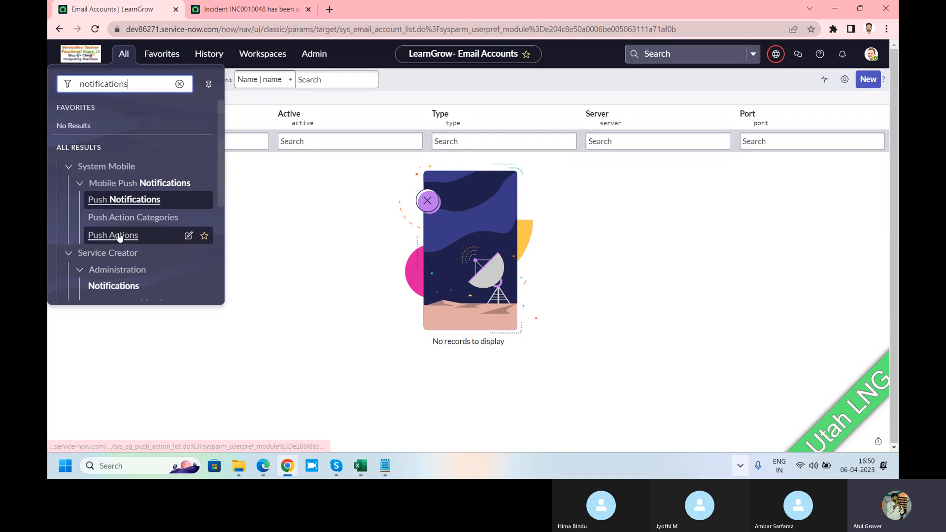
{"action": "scroll", "coordinate": [64, 235], "scroll_direction": "down", "scroll_amount": 4}
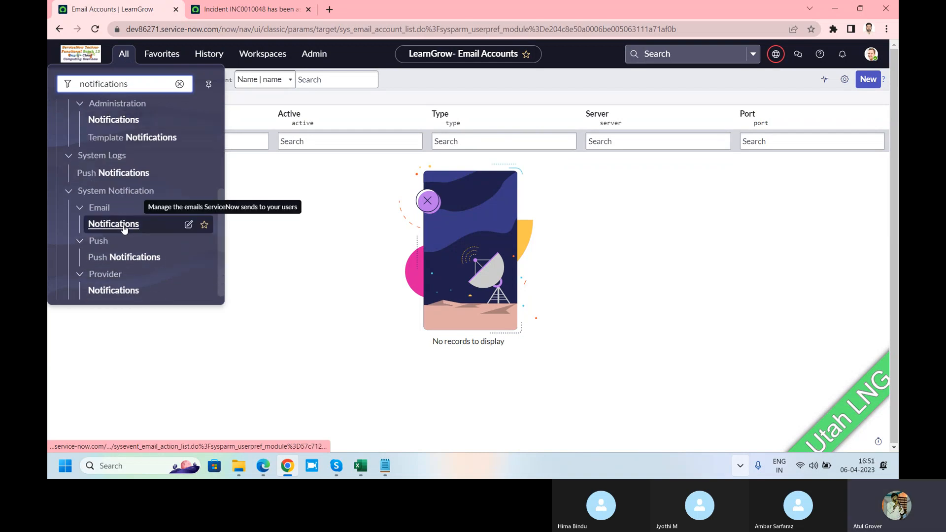
{"action": "left_click", "coordinate": [124, 226]}
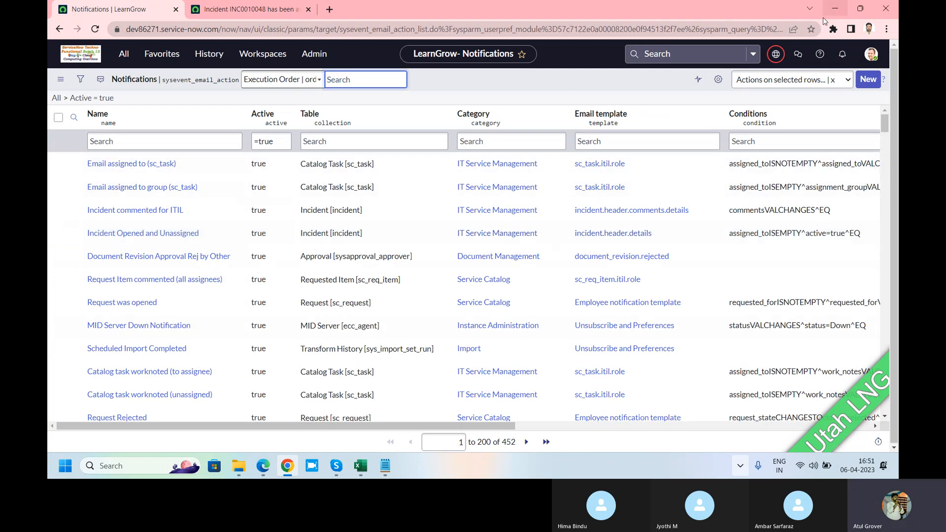
Start a new notification record and review its guidance on when to send, who receives and what content
{"action": "left_click", "coordinate": [861, 83]}
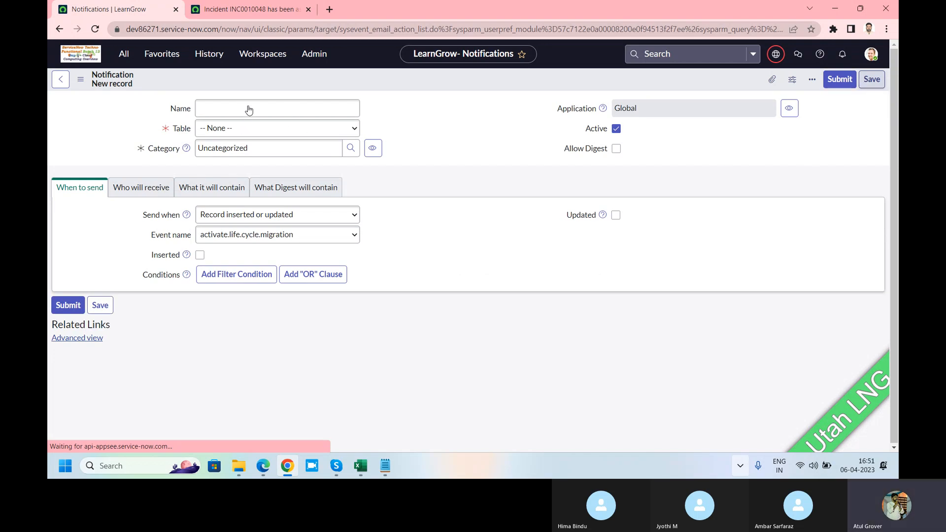
{"action": "left_click", "coordinate": [249, 109]}
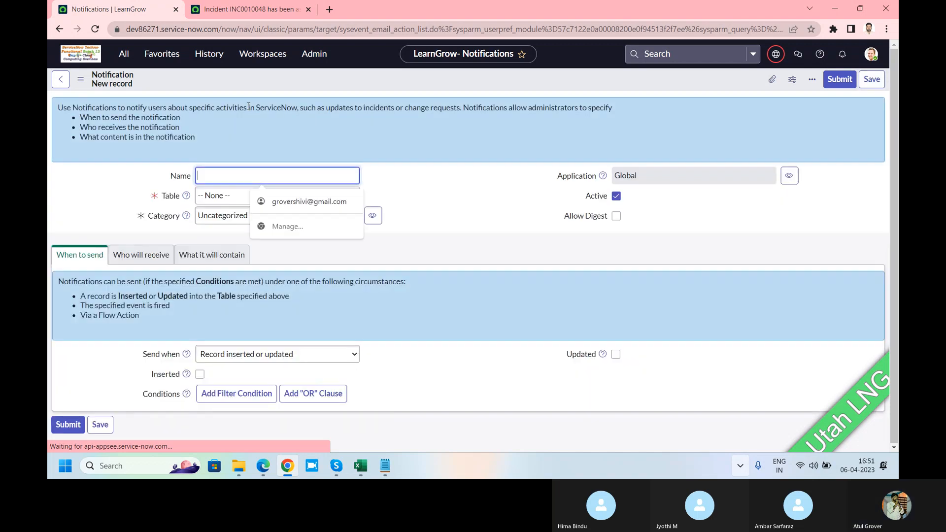
{"action": "double_click", "coordinate": [91, 117]}
{"action": "double_click", "coordinate": [89, 128]}
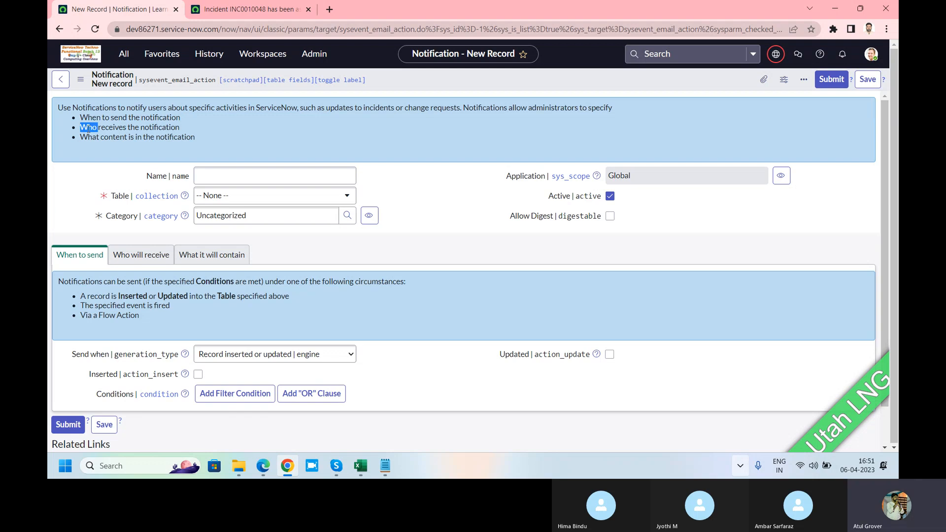
{"action": "double_click", "coordinate": [90, 138]}
Name the new notification "LNG Incident Created"
{"action": "left_click", "coordinate": [264, 174]}
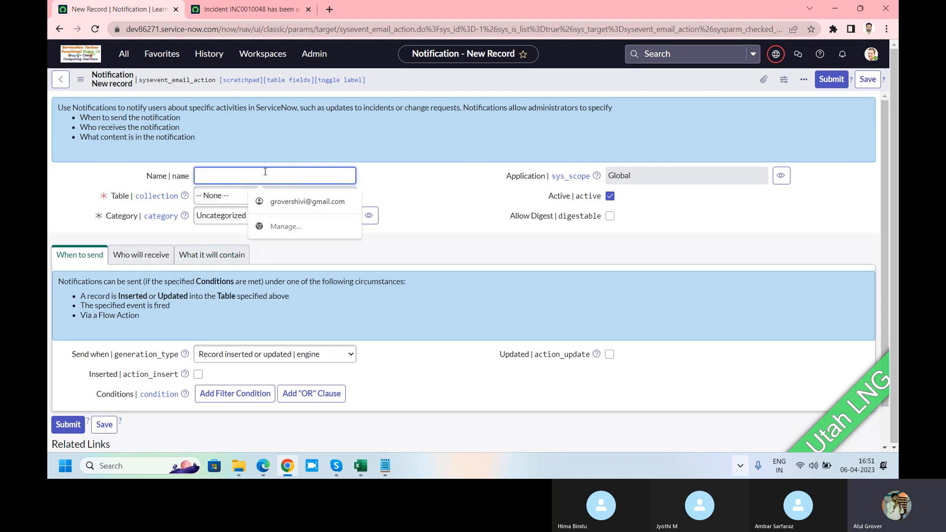
{"action": "type", "text": "L"}
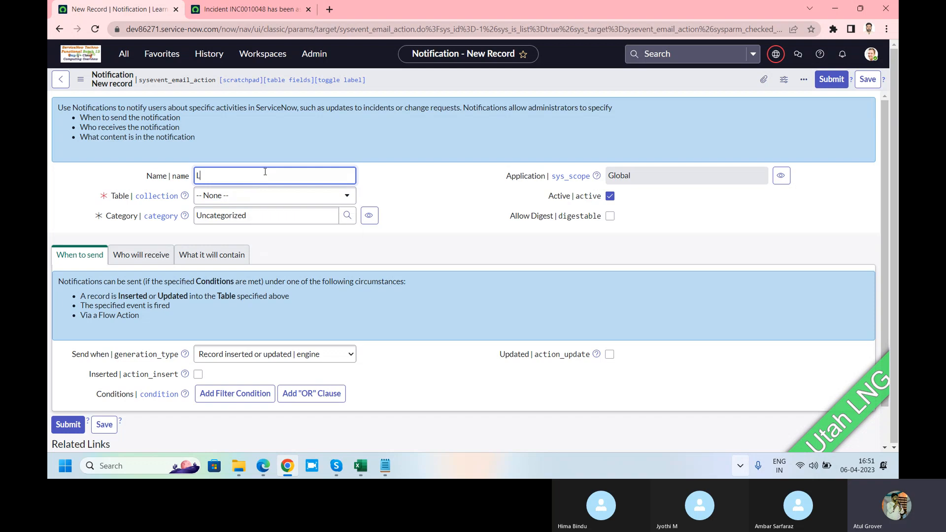
{"action": "type", "text": "NG Incident Created"}
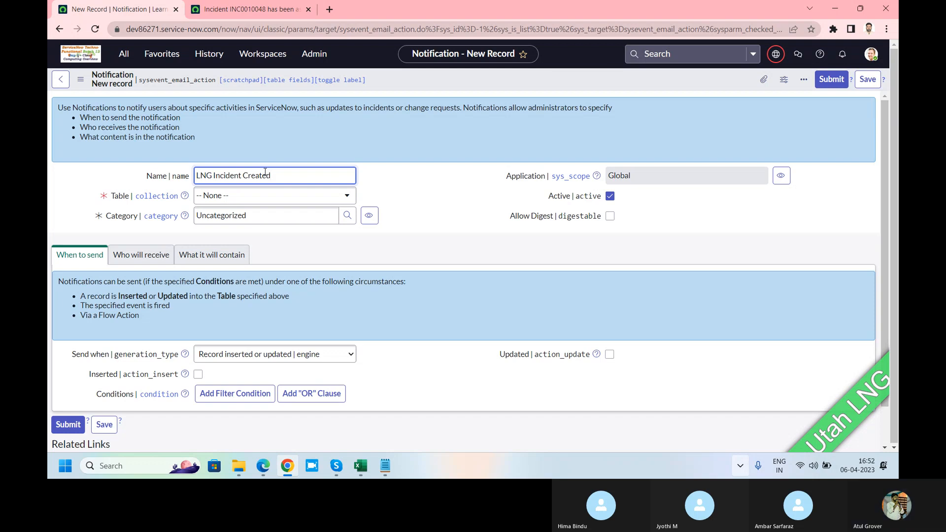
Set the notification's table to Incident [incident]
{"action": "left_click", "coordinate": [263, 197]}
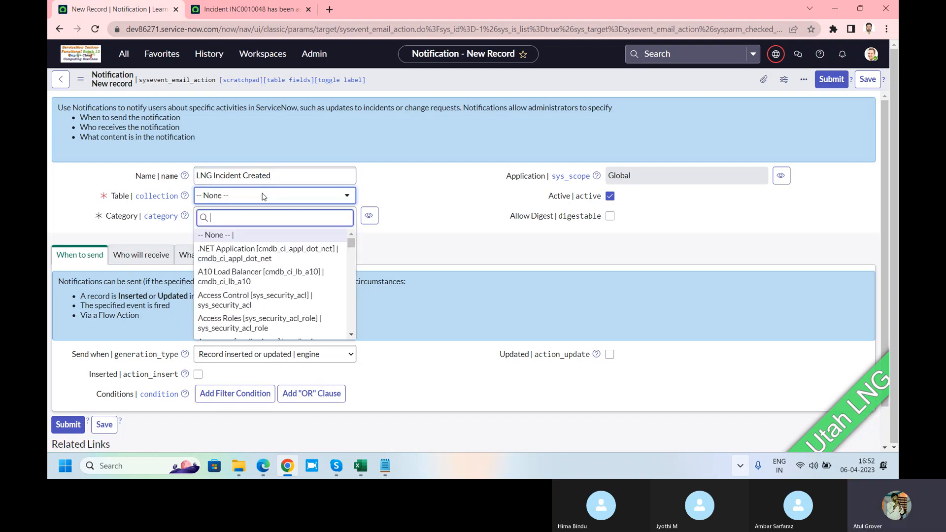
{"action": "type", "text": "incidnet"}
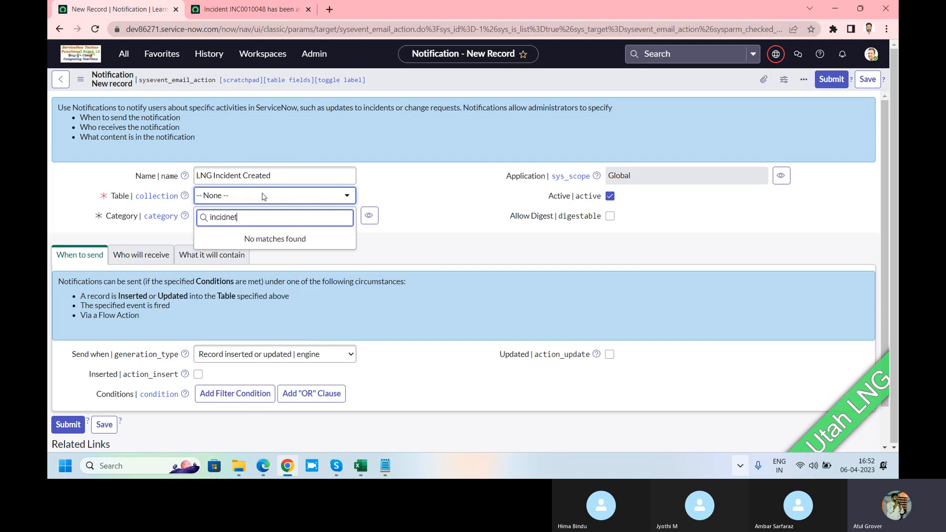
{"action": "key", "text": "BackSpace"}
{"action": "key", "text": "BackSpace"}
{"action": "key", "text": "BackSpace"}
{"action": "type", "text": "den"}
{"action": "key", "text": "BackSpace"}
{"action": "key", "text": "BackSpace"}
{"action": "key", "text": "BackSpace"}
{"action": "key", "text": "BackSpace"}
{"action": "type", "text": "e"}
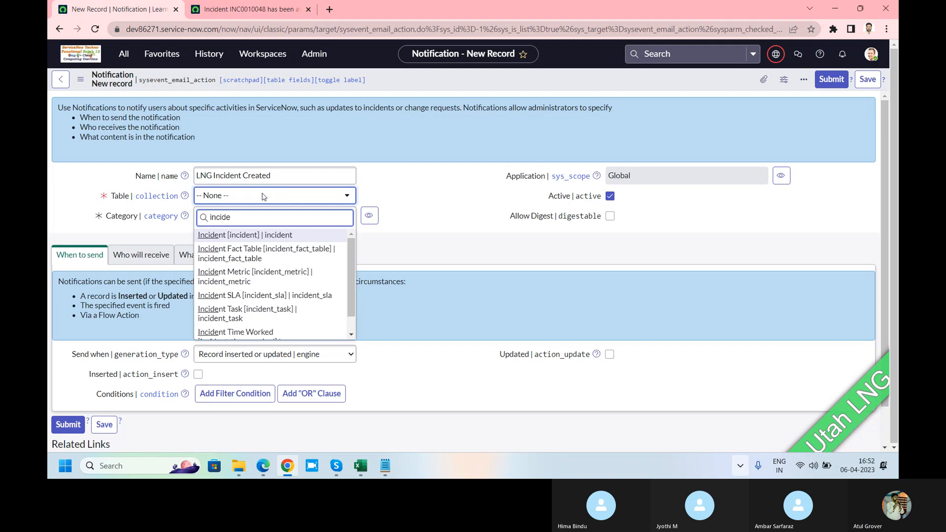
{"action": "left_click", "coordinate": [262, 235]}
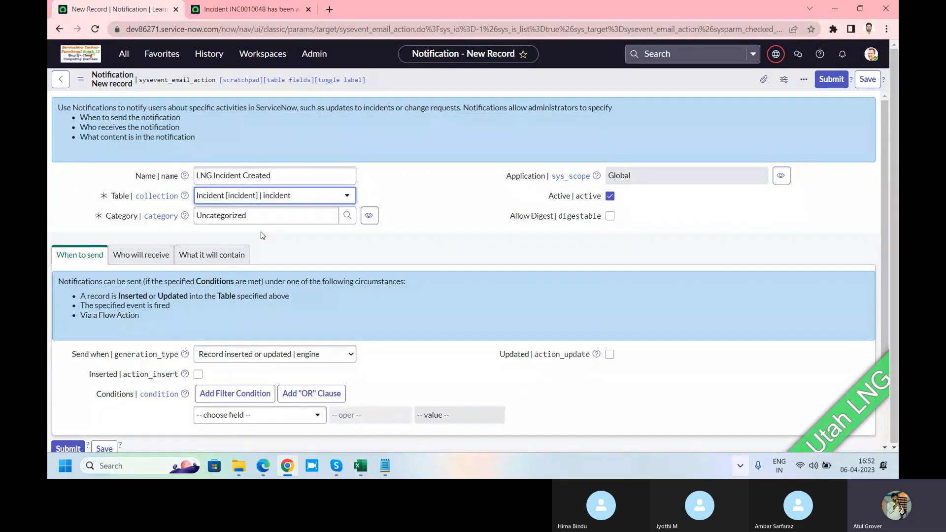
Open the administrator's notification preferences and review the General and Next Experience settings
{"action": "left_click", "coordinate": [115, 205]}
{"action": "double_click", "coordinate": [129, 218]}
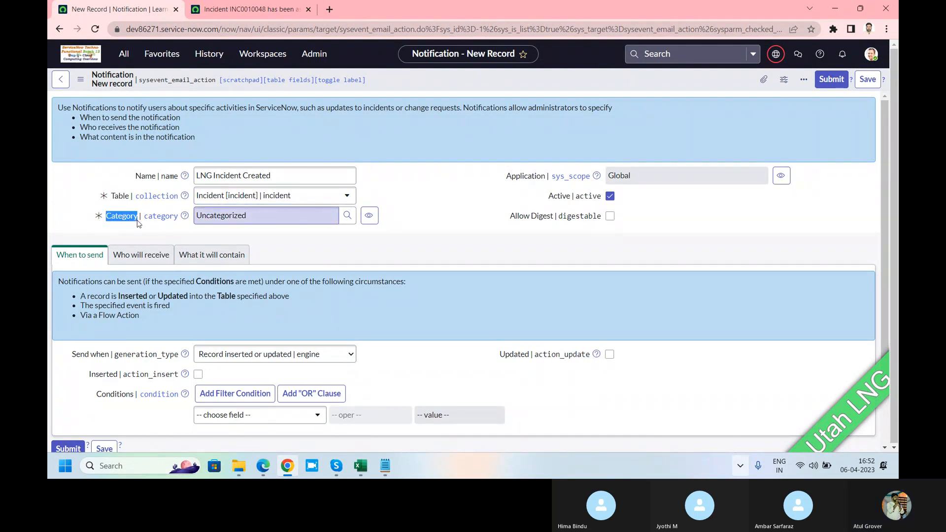
{"action": "left_click", "coordinate": [871, 54]}
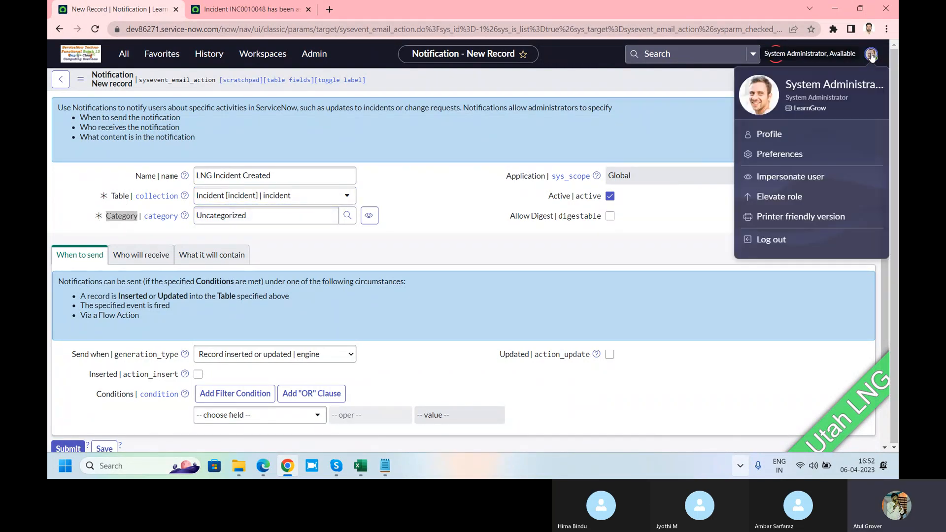
{"action": "left_click", "coordinate": [791, 156]}
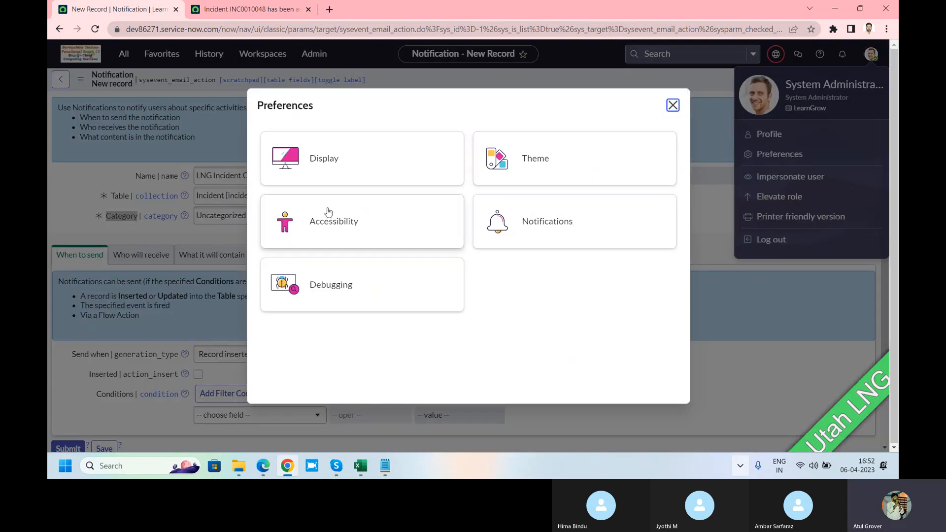
{"action": "left_click", "coordinate": [540, 226]}
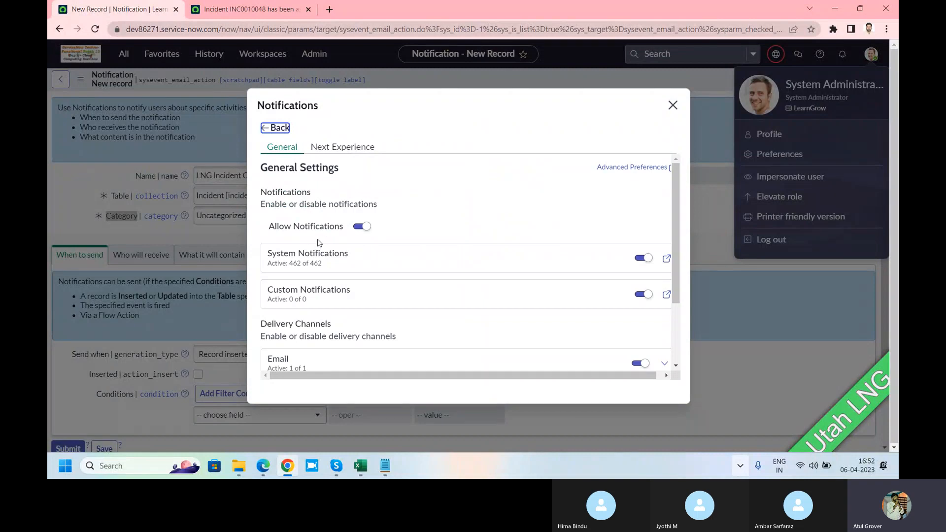
{"action": "scroll", "coordinate": [318, 241], "scroll_direction": "down", "scroll_amount": 2}
{"action": "left_click", "coordinate": [333, 146]}
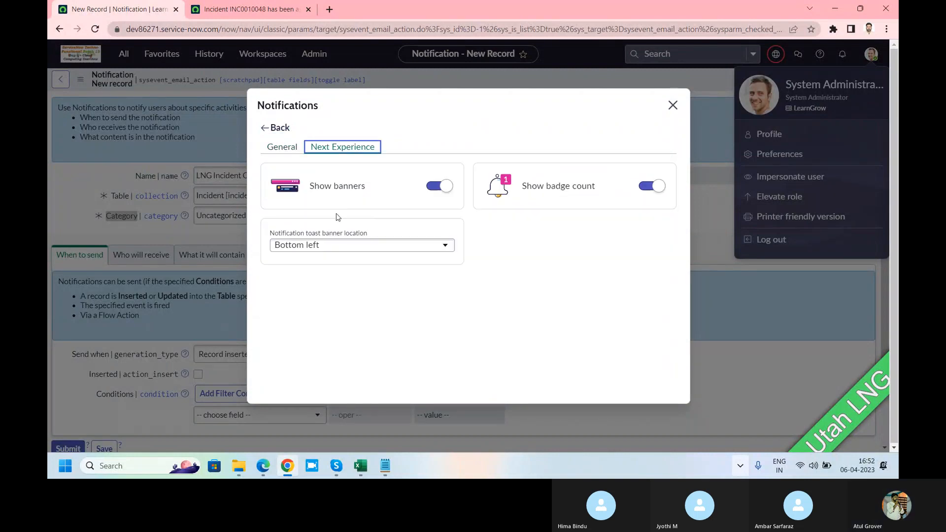
{"action": "left_click", "coordinate": [282, 147]}
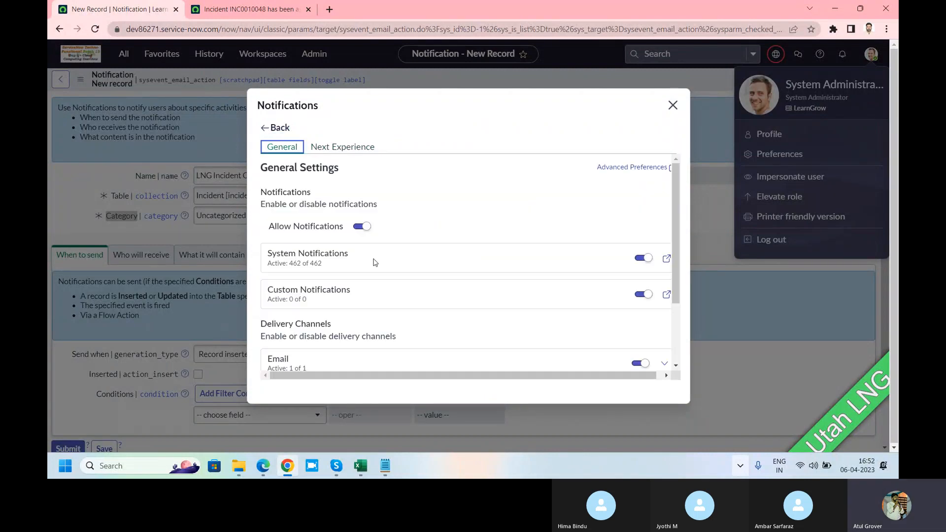
{"action": "scroll", "coordinate": [374, 260], "scroll_direction": "down", "scroll_amount": 3}
{"action": "scroll", "coordinate": [367, 259], "scroll_direction": "up", "scroll_amount": 3}
Open the System Notifications preferences page, examine how notifications are grouped by category, and return to the new notification record
{"action": "left_click", "coordinate": [667, 258]}
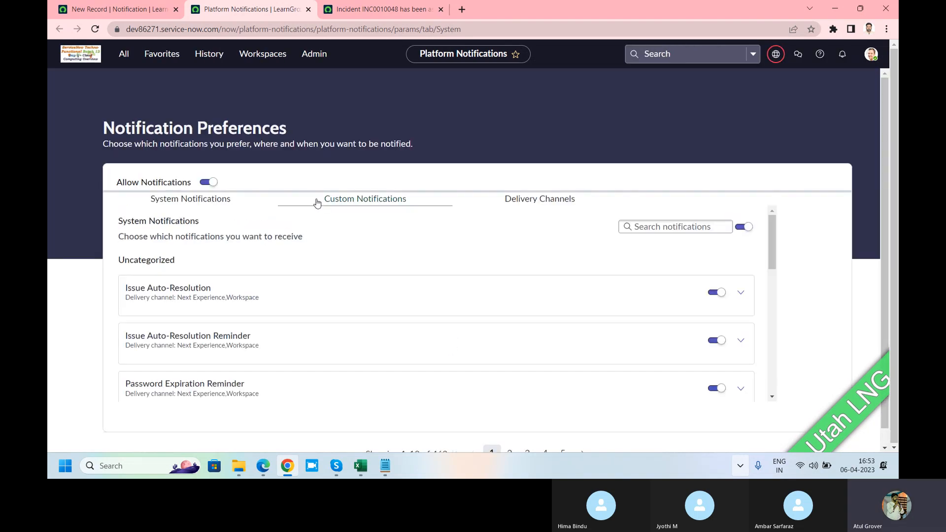
{"action": "left_click", "coordinate": [150, 13]}
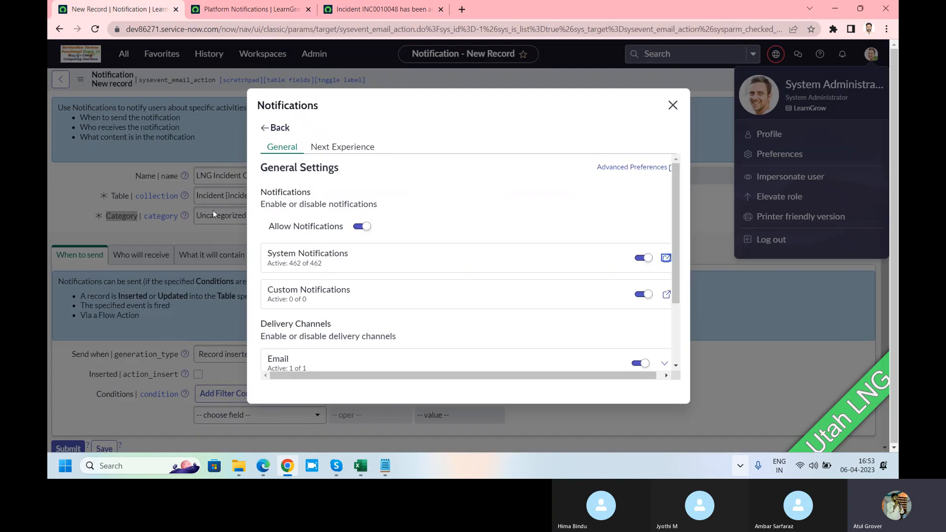
{"action": "left_click", "coordinate": [673, 105]}
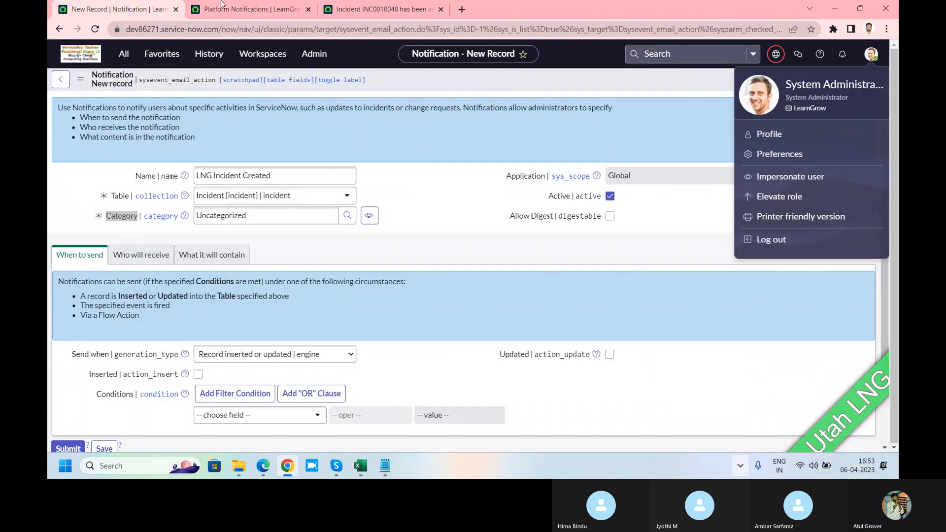
{"action": "left_click", "coordinate": [241, 10]}
{"action": "scroll", "coordinate": [231, 306], "scroll_direction": "down", "scroll_amount": 2}
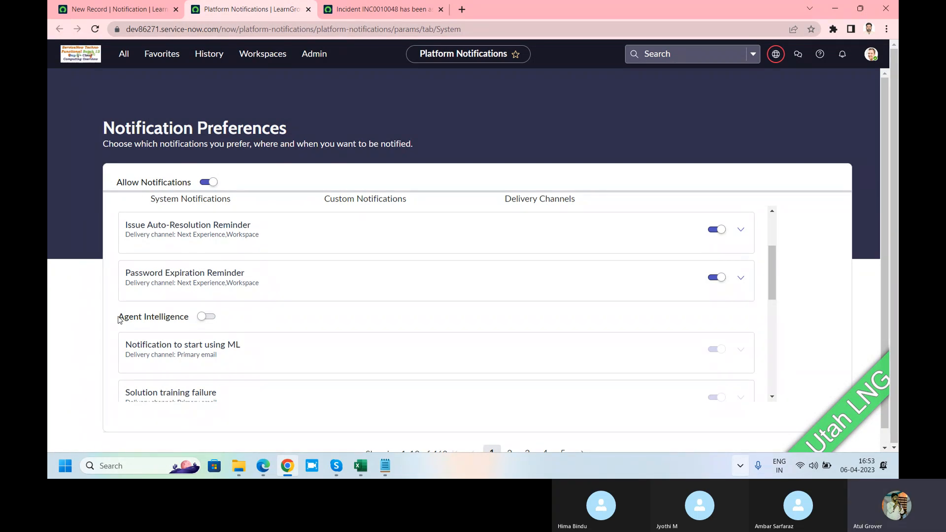
{"action": "left_click", "coordinate": [93, 9]}
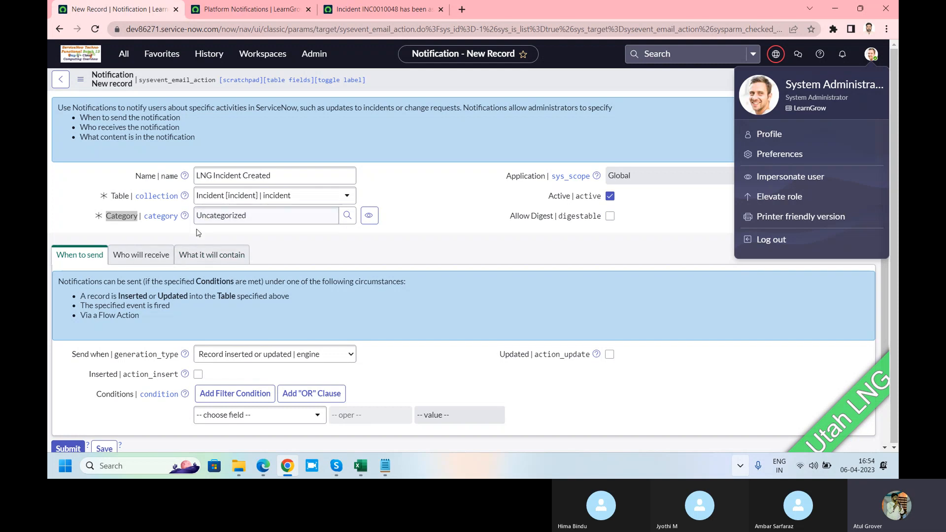
Set the notification's category to Benchmarks and check the category grouping on the Notification Preferences page
{"action": "left_click", "coordinate": [254, 219]}
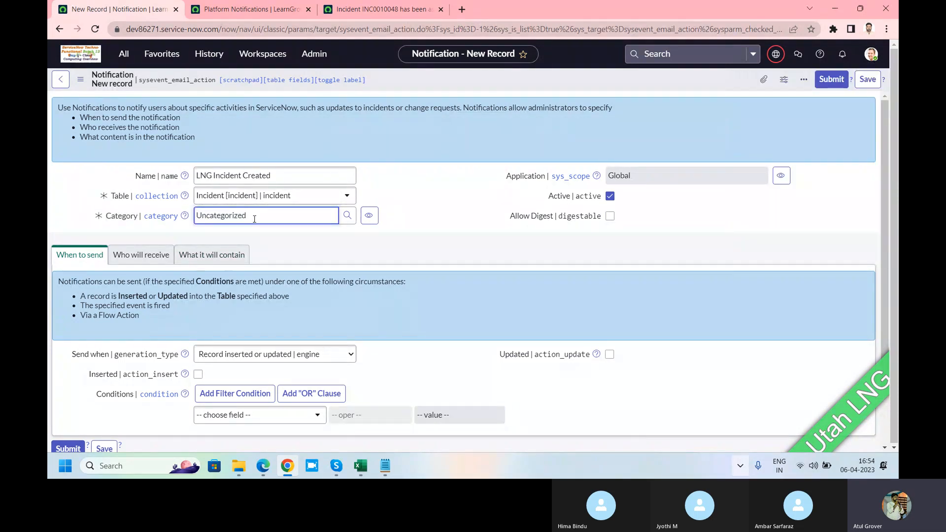
{"action": "left_click_drag", "start_coordinate": [254, 219], "coordinate": [177, 221]}
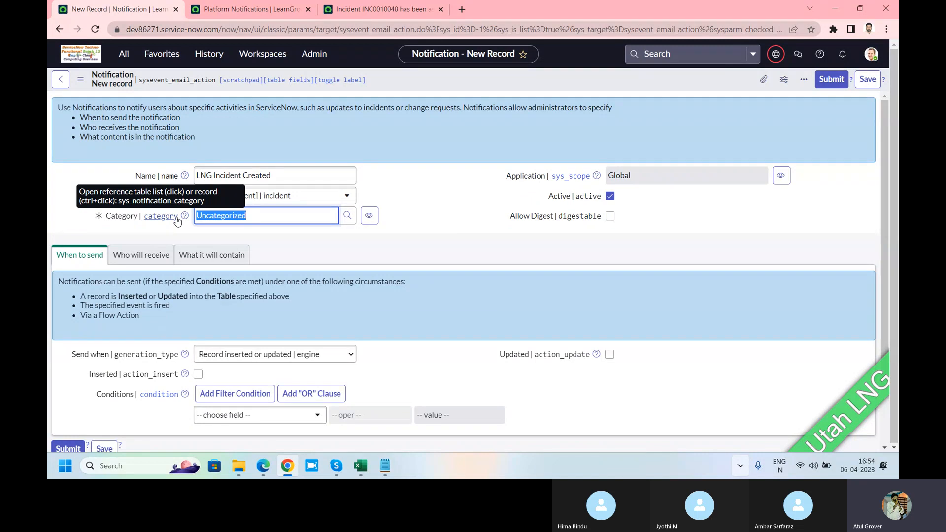
{"action": "type", "text": "**"}
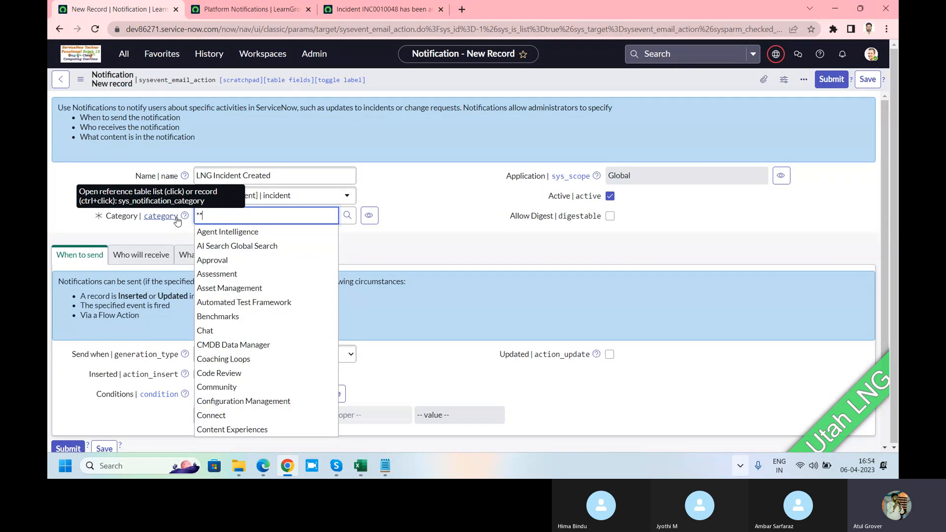
{"action": "left_click", "coordinate": [223, 318]}
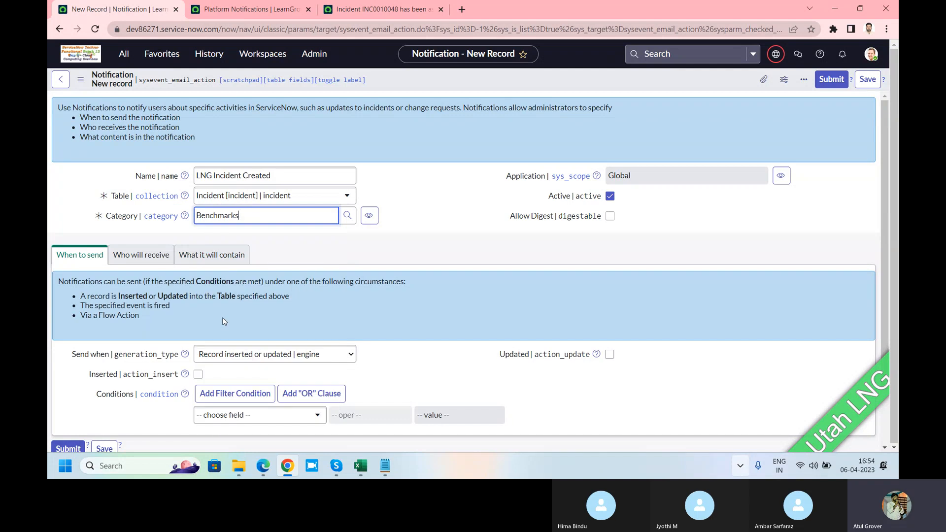
{"action": "left_click", "coordinate": [250, 9]}
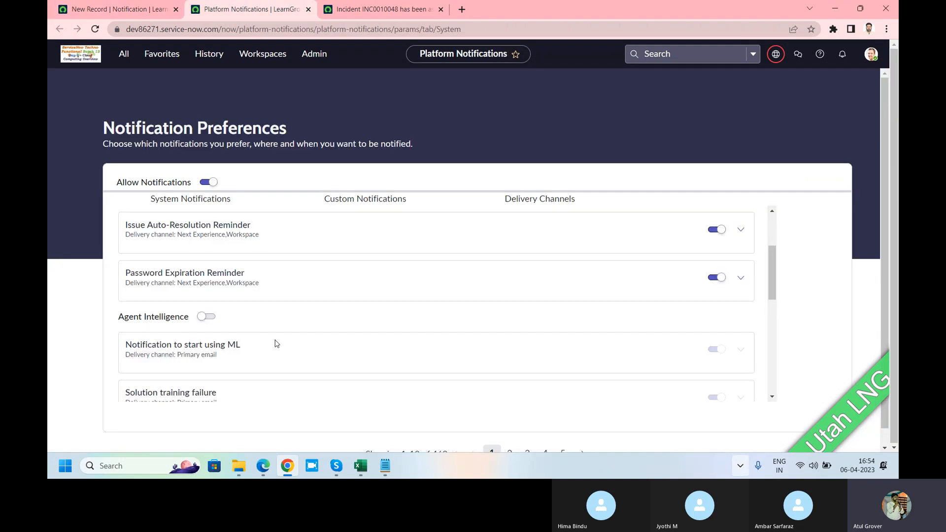
{"action": "left_click", "coordinate": [118, 7]}
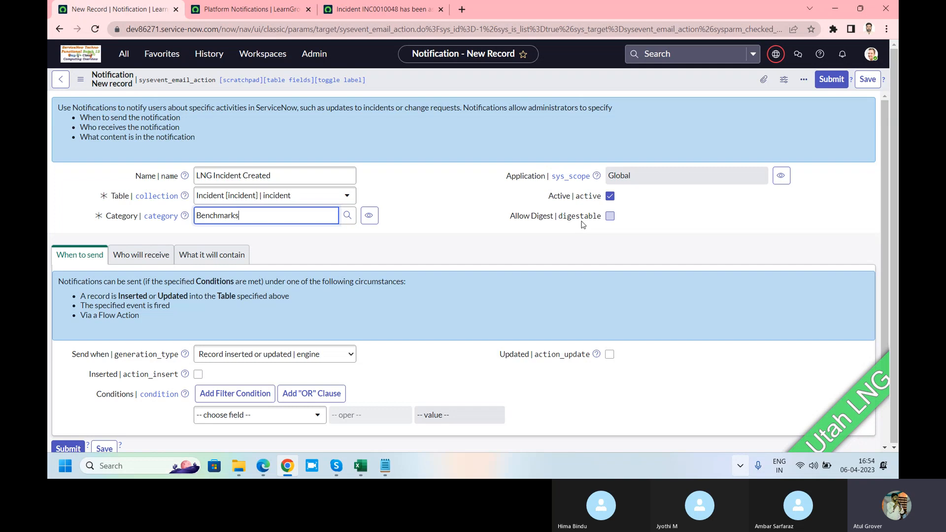
Examine the Send when options in the notification's When to send settings
{"action": "scroll", "coordinate": [332, 236], "scroll_direction": "down", "scroll_amount": 2}
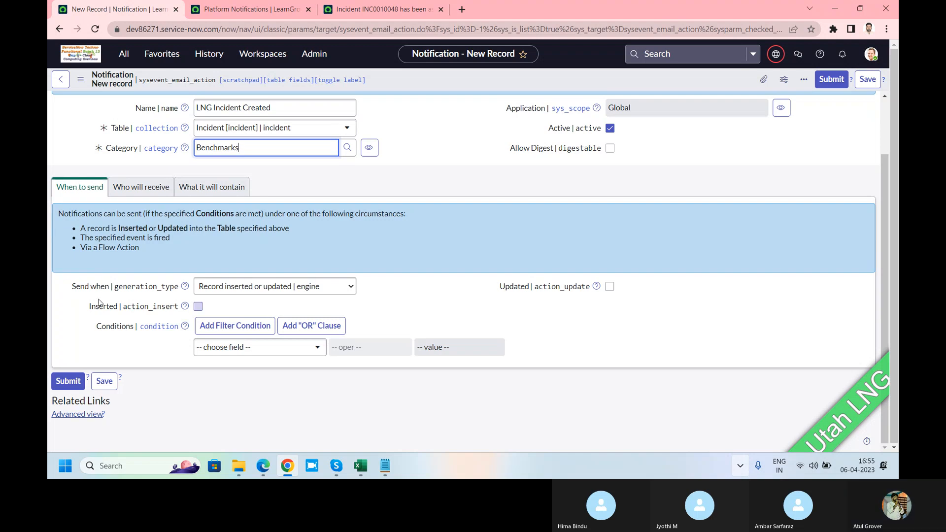
{"action": "left_click", "coordinate": [239, 287]}
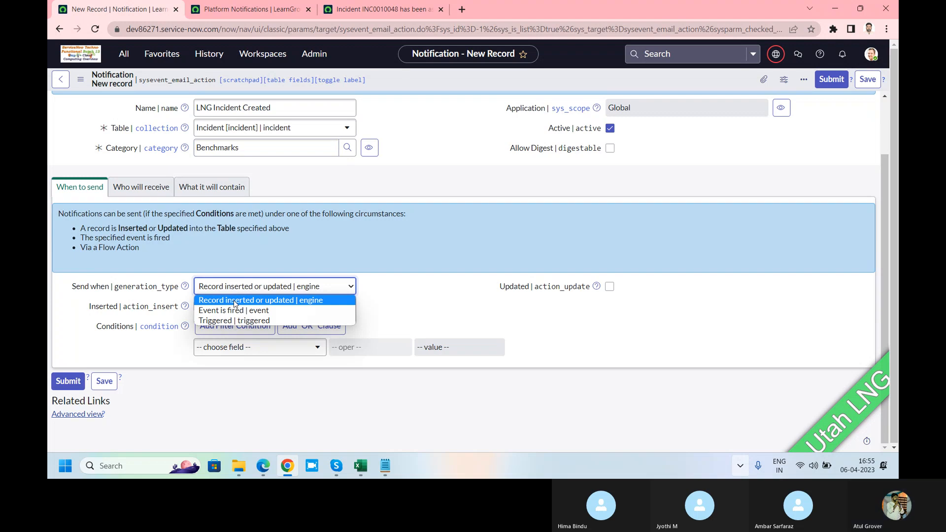
{"action": "left_click", "coordinate": [397, 15]}
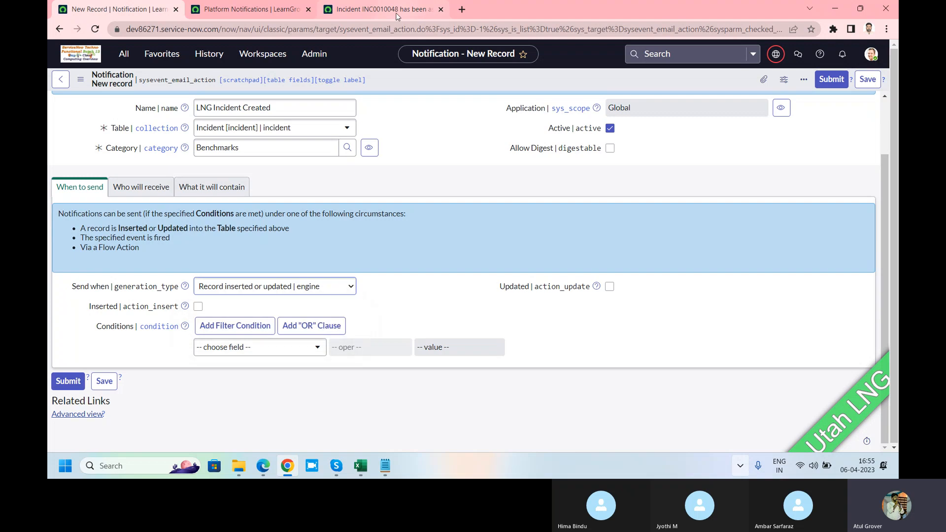
Check the message source of the assignment email for incident INC0010048, and return to the new notification record
{"action": "left_click", "coordinate": [397, 15]}
{"action": "left_click", "coordinate": [352, 133]}
{"action": "key", "text": "ctrl+a"}
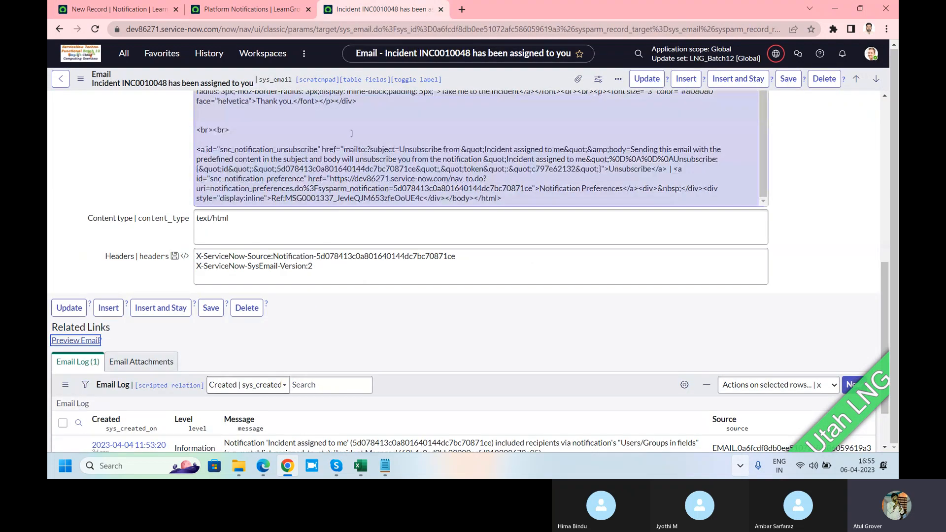
{"action": "left_click", "coordinate": [118, 9]}
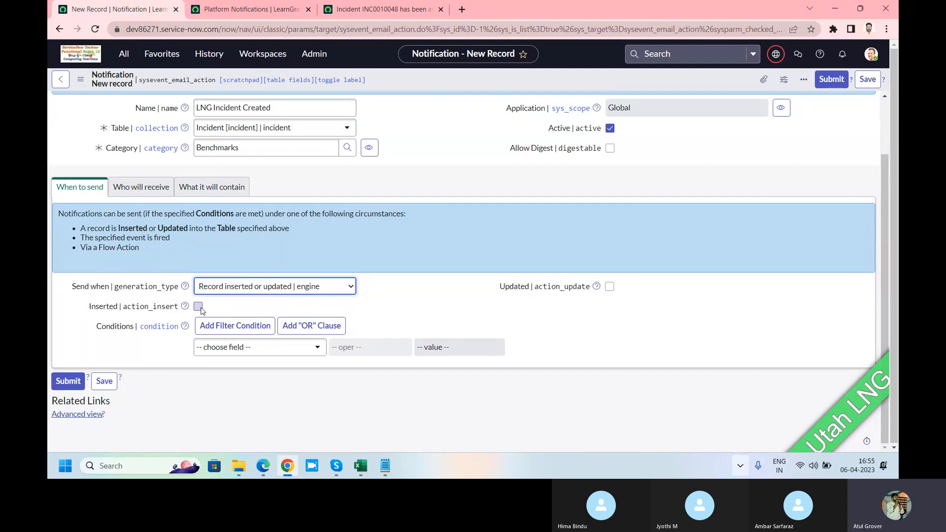
Make the notification trigger on both inserted and updated records, with the condition State is New
{"action": "left_click", "coordinate": [610, 287]}
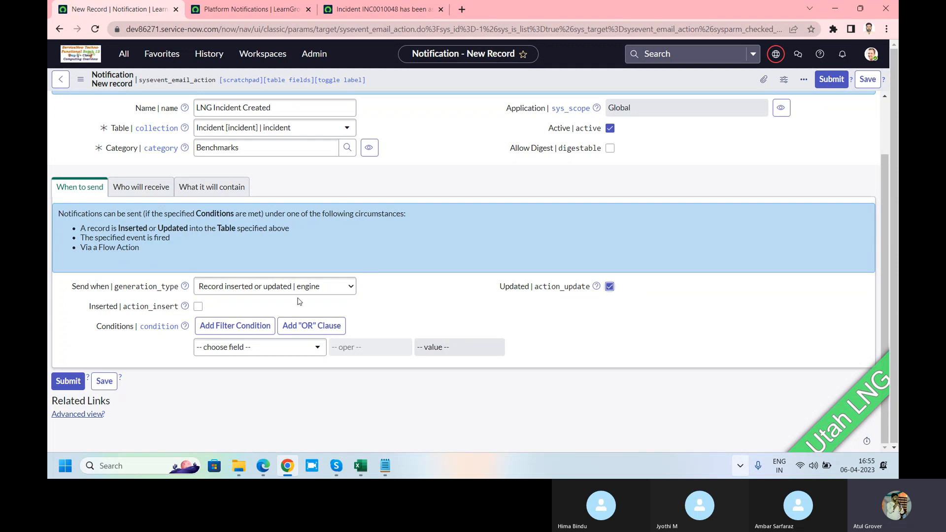
{"action": "left_click", "coordinate": [198, 307]}
{"action": "left_click", "coordinate": [271, 351]}
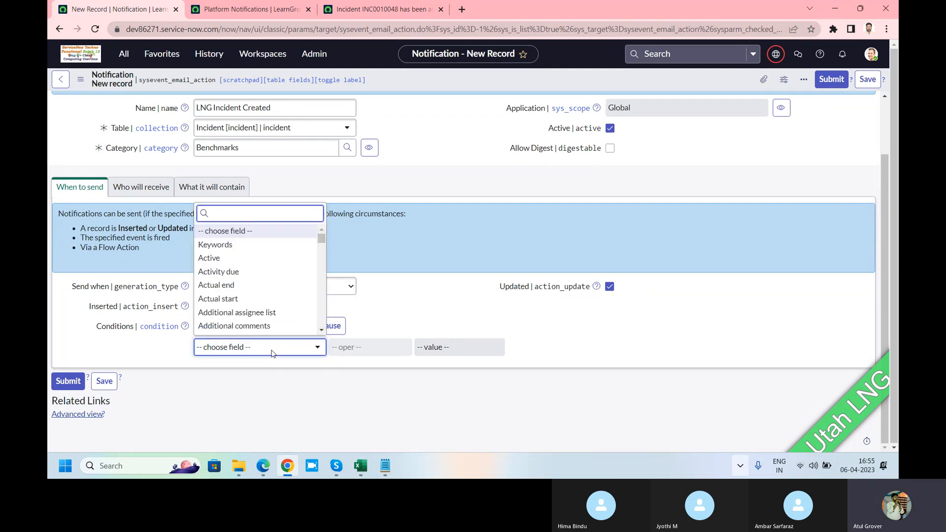
{"action": "type", "text": "state"}
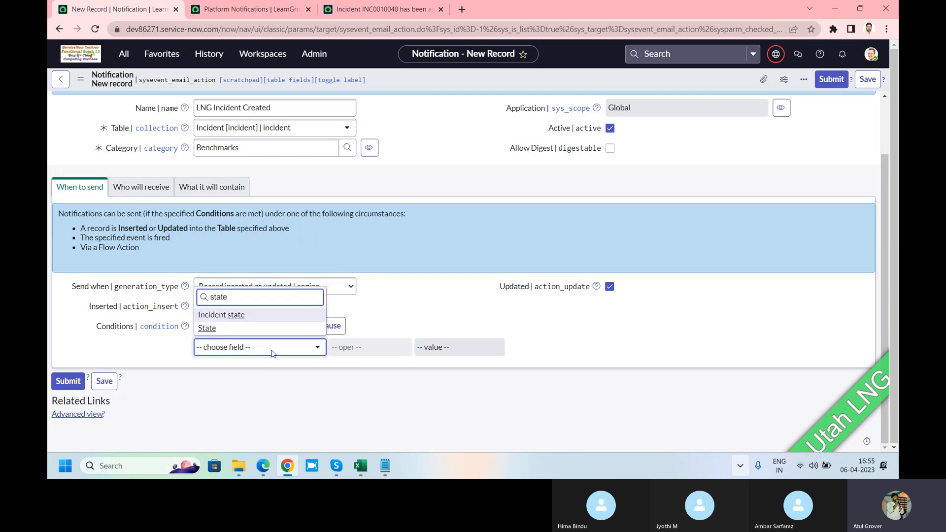
{"action": "left_click", "coordinate": [255, 329]}
{"action": "left_click", "coordinate": [446, 348]}
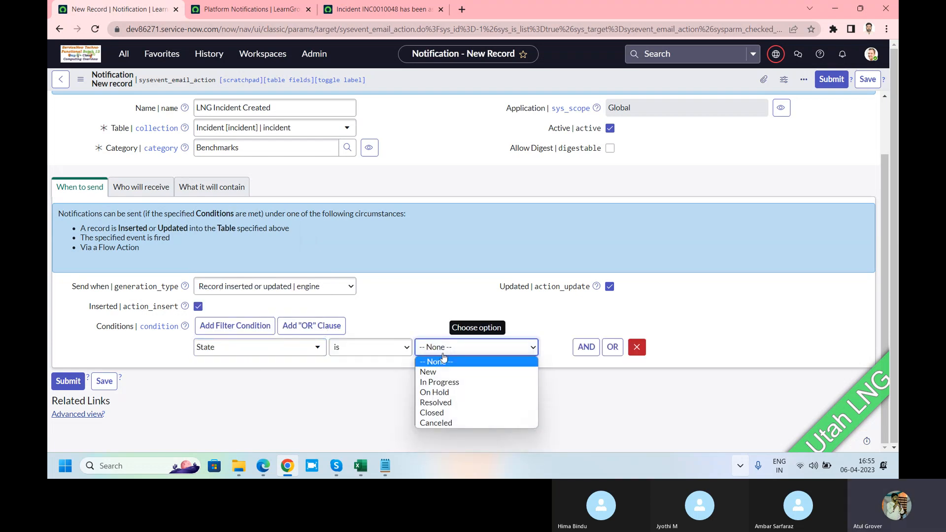
{"action": "left_click", "coordinate": [429, 372]}
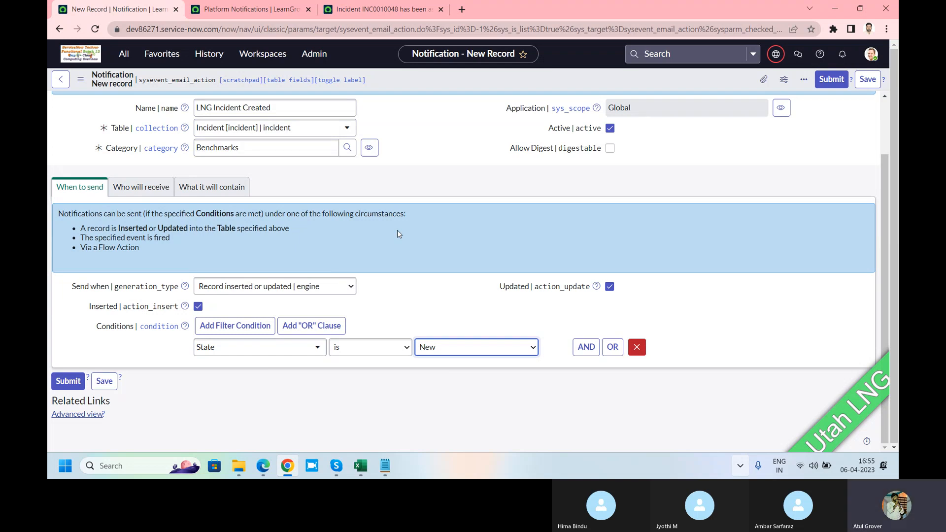
In the Notepad email notes, add "When" under Email, merge the next two lines into "Recepint /Address", and return to the notification record
{"action": "left_click", "coordinate": [385, 465]}
{"action": "left_click", "coordinate": [240, 248]}
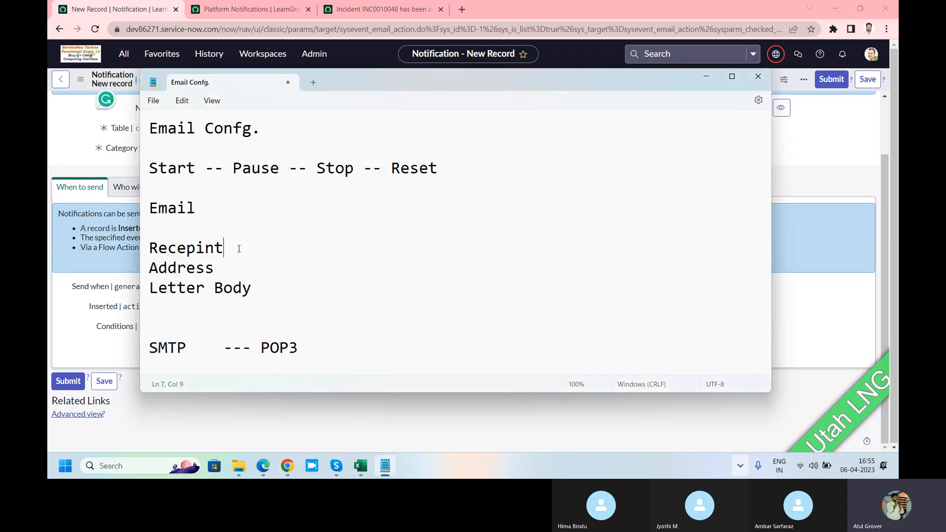
{"action": "key", "text": "Down"}
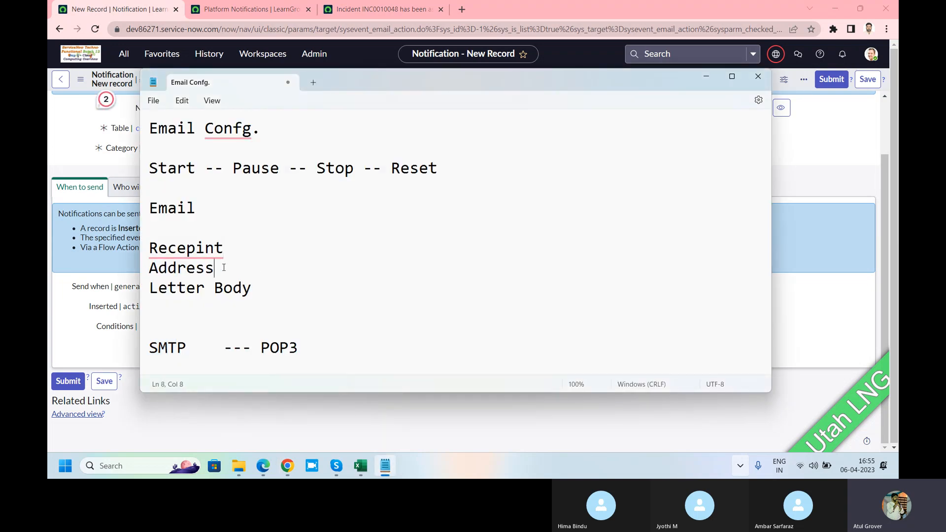
{"action": "left_click", "coordinate": [172, 234]}
{"action": "type", "text": "When"}
{"action": "mouse_move", "coordinate": [212, 249]}
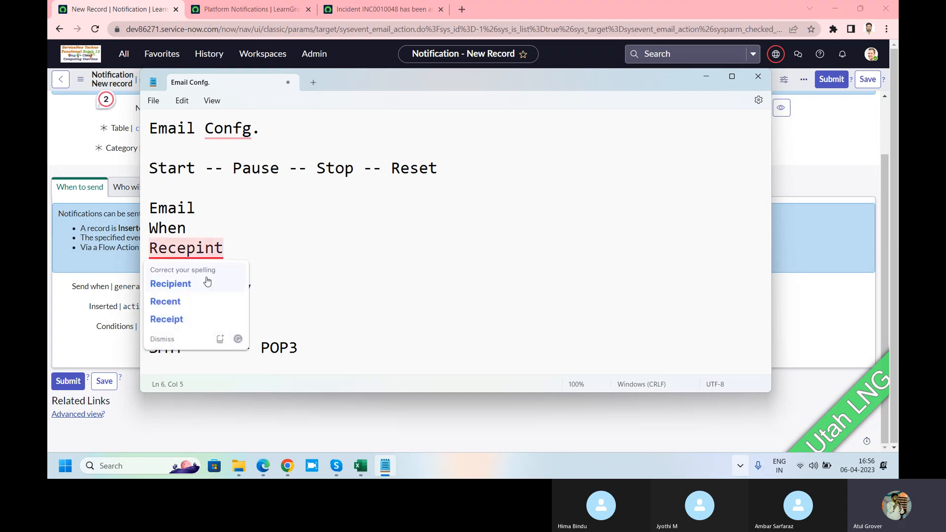
{"action": "left_click", "coordinate": [247, 250]}
{"action": "type", "text": "/"}
{"action": "key", "text": "Delete"}
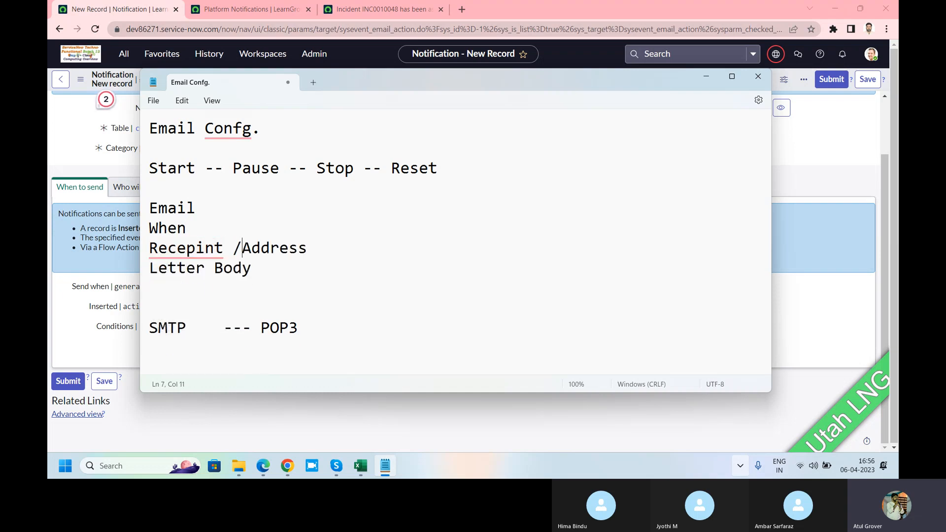
{"action": "key", "text": "alt+Tab"}
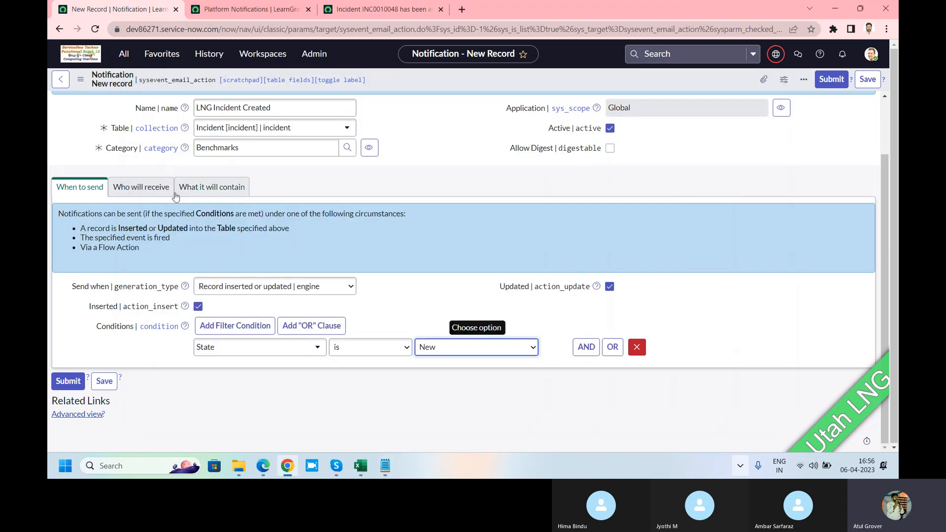
Add the Batch12 trainee's user record to the Users recipients in the Who will receive settings and lock the list
{"action": "left_click", "coordinate": [133, 186]}
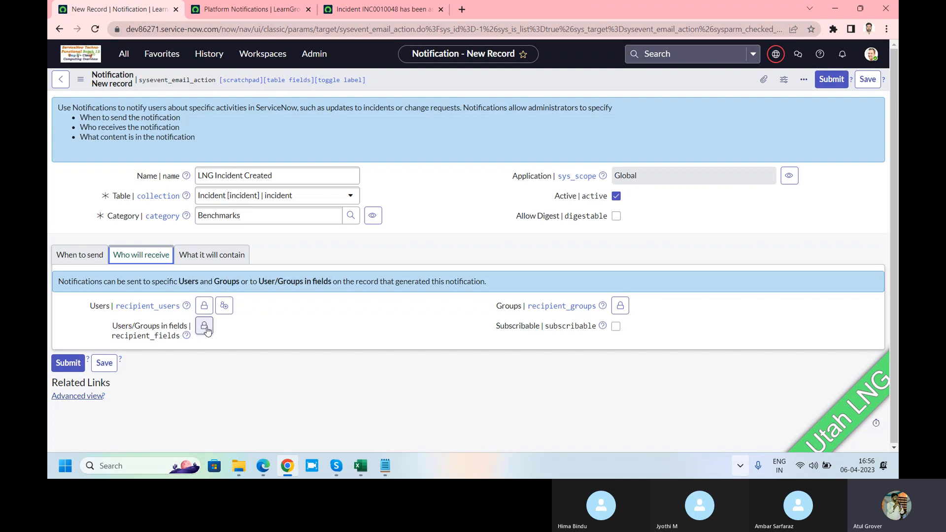
{"action": "left_click", "coordinate": [204, 306]}
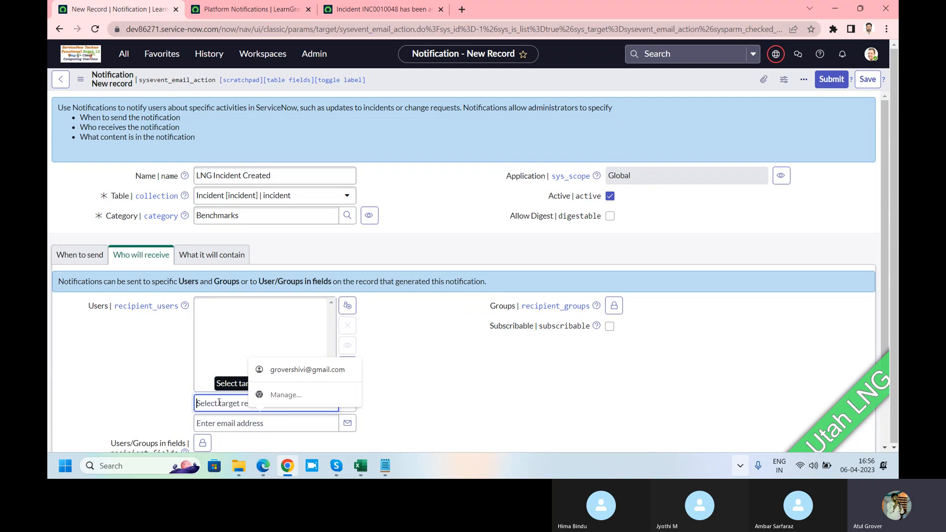
{"action": "type", "text": "jyot"}
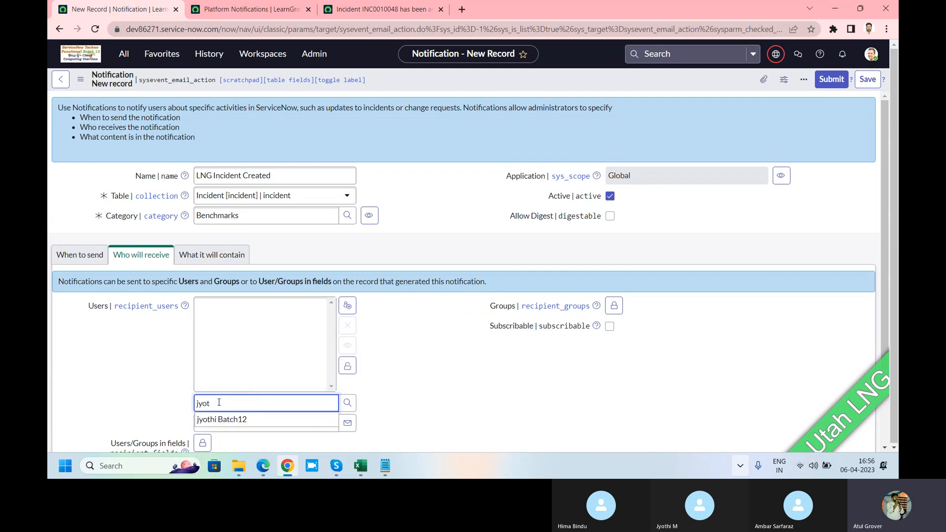
{"action": "left_click", "coordinate": [233, 420]}
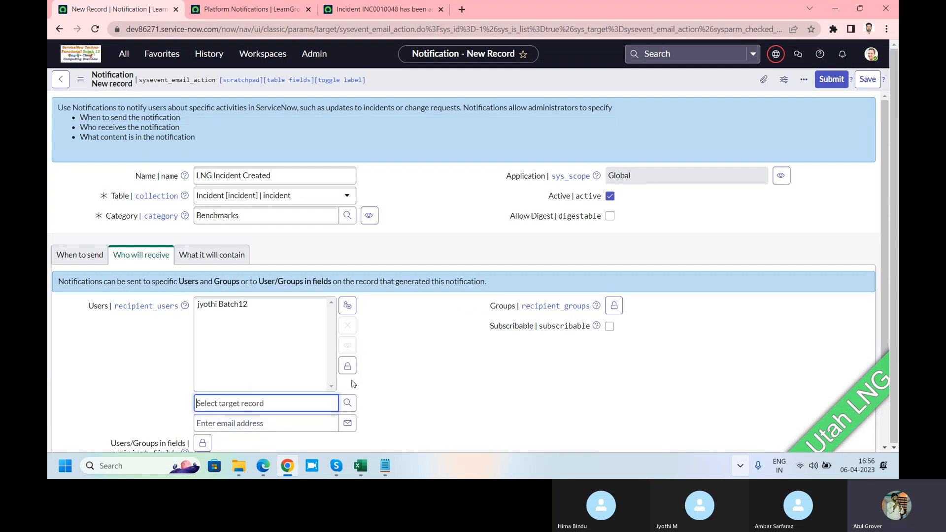
{"action": "left_click", "coordinate": [347, 365]}
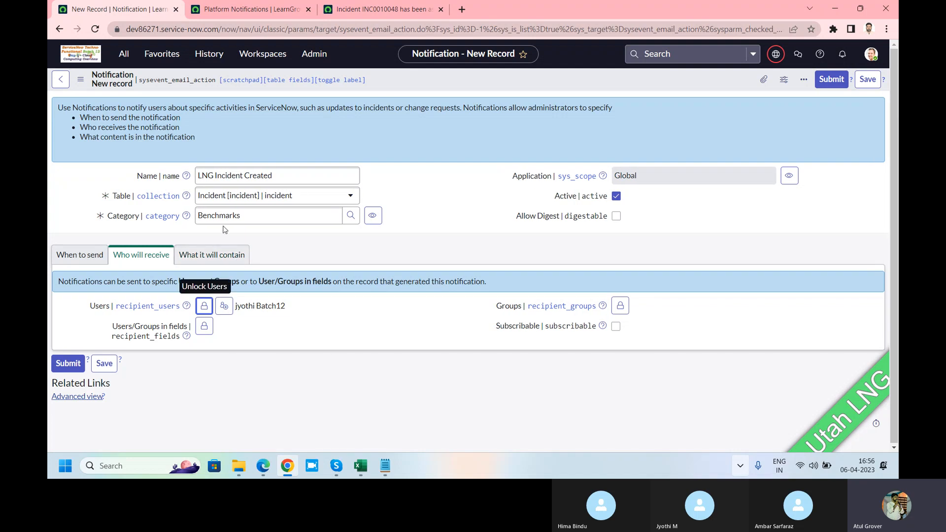
Add the Batch12 group to the notification's Groups recipients and lock the list
{"action": "left_click", "coordinate": [619, 305]}
{"action": "type", "text": "batc"}
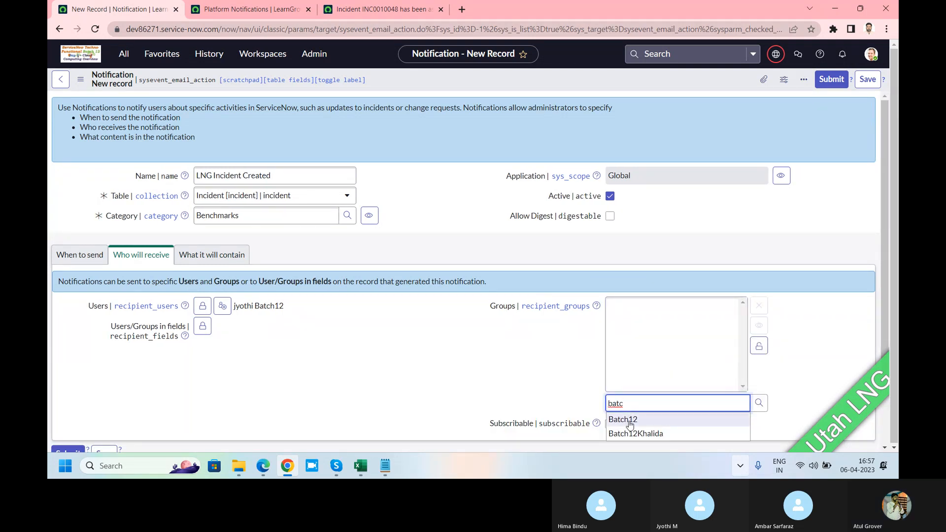
{"action": "left_click", "coordinate": [630, 422]}
{"action": "left_click", "coordinate": [759, 346]}
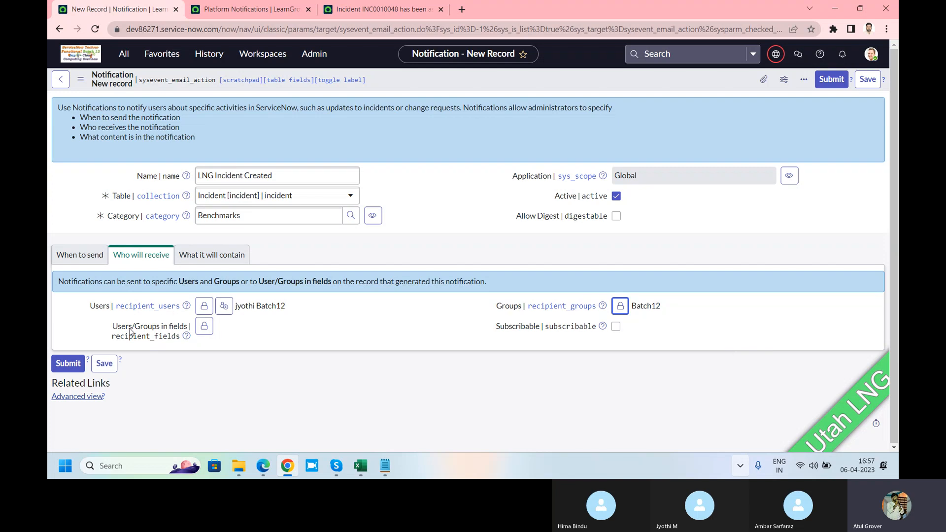
Add the incident's Opened by and Caller fields to the notification's Users/Groups in fields recipients
{"action": "left_click_drag", "start_coordinate": [113, 327], "coordinate": [189, 329]}
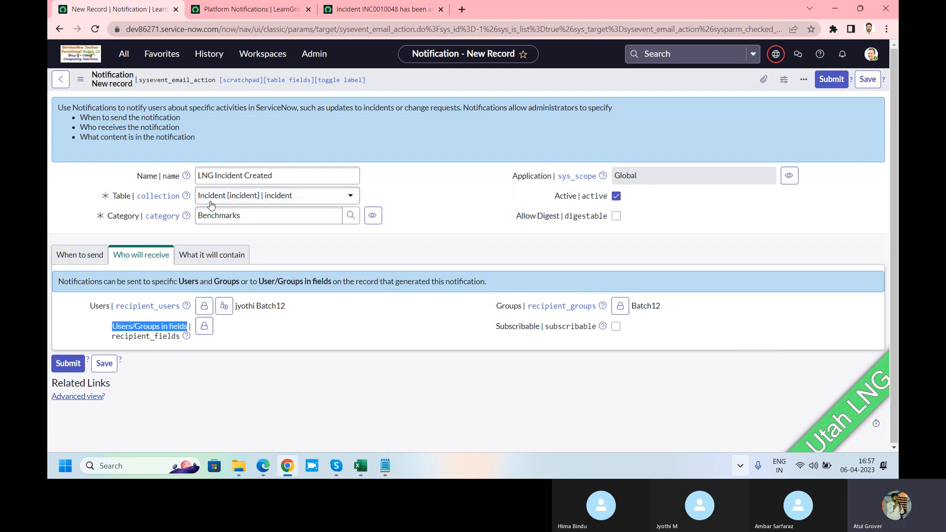
{"action": "left_click", "coordinate": [205, 327]}
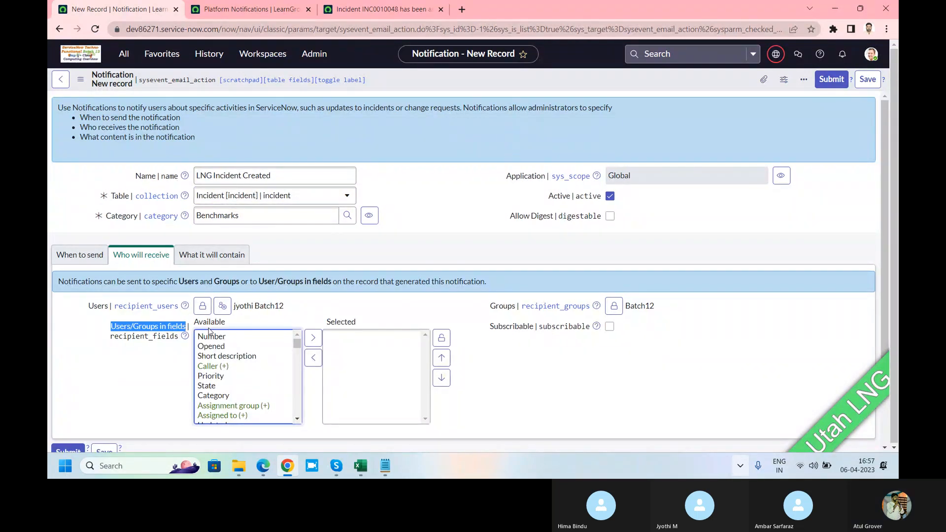
{"action": "left_click", "coordinate": [222, 347]}
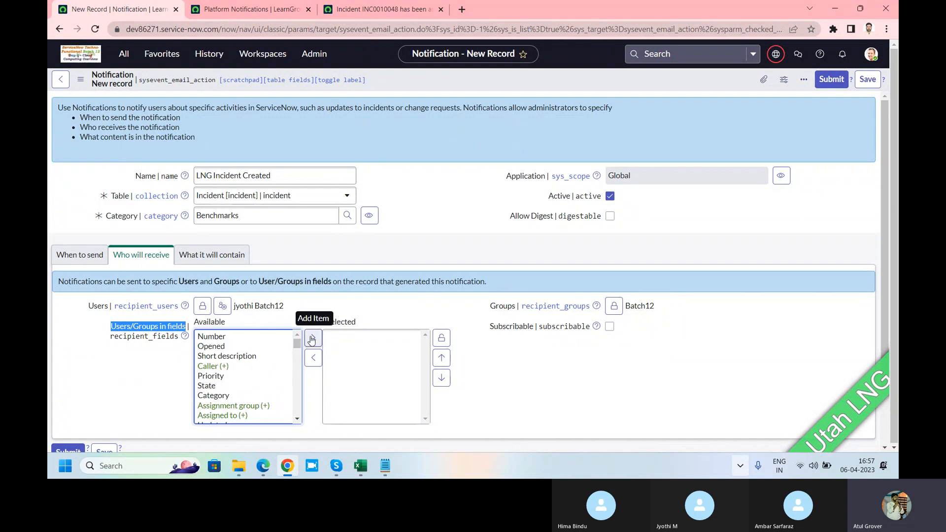
{"action": "left_click", "coordinate": [312, 338]}
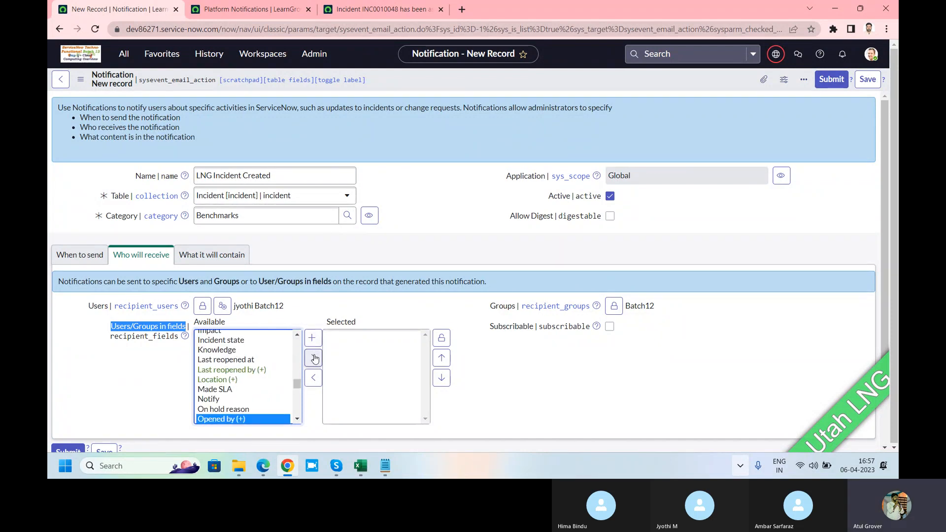
{"action": "left_click", "coordinate": [313, 358]}
{"action": "left_click", "coordinate": [230, 361]}
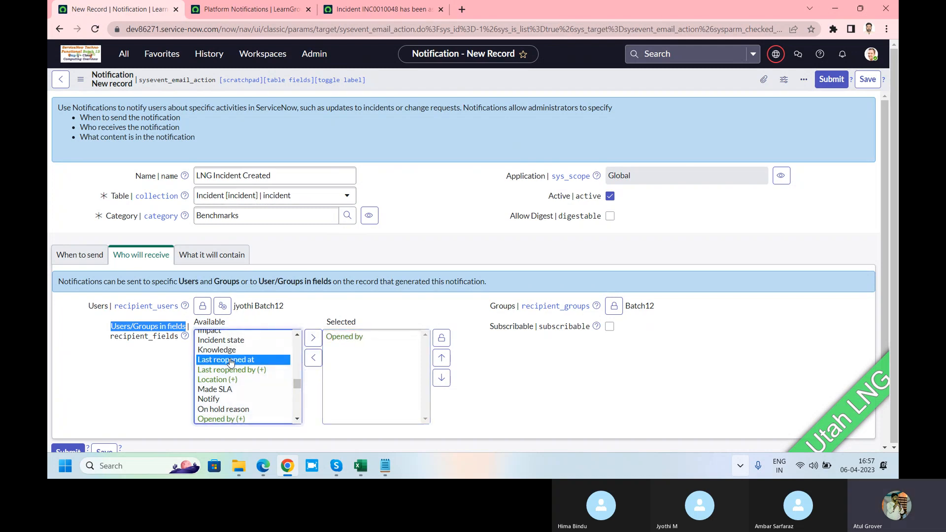
{"action": "key", "text": "c"}
{"action": "left_click", "coordinate": [316, 360]}
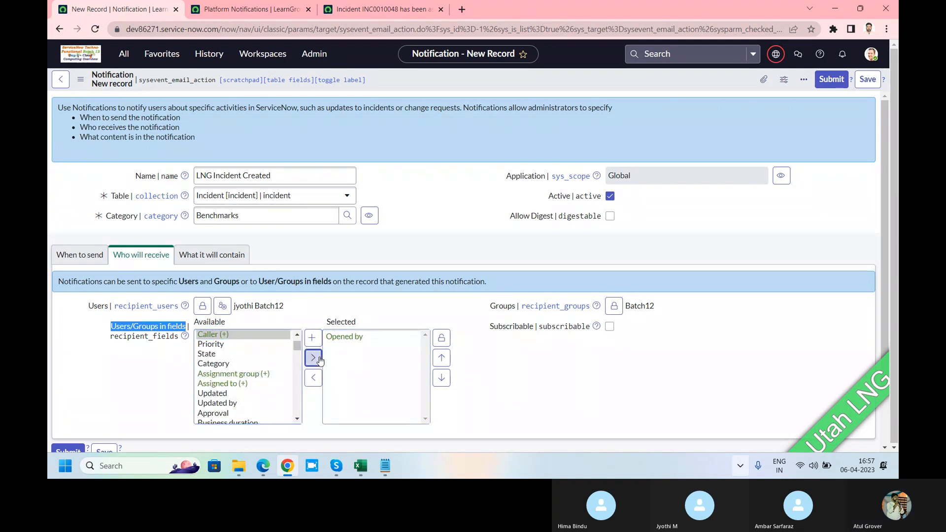
Expand the Caller reference, add its Manager field to the Users/Groups in fields recipients, and lock the list
{"action": "left_click", "coordinate": [215, 335]}
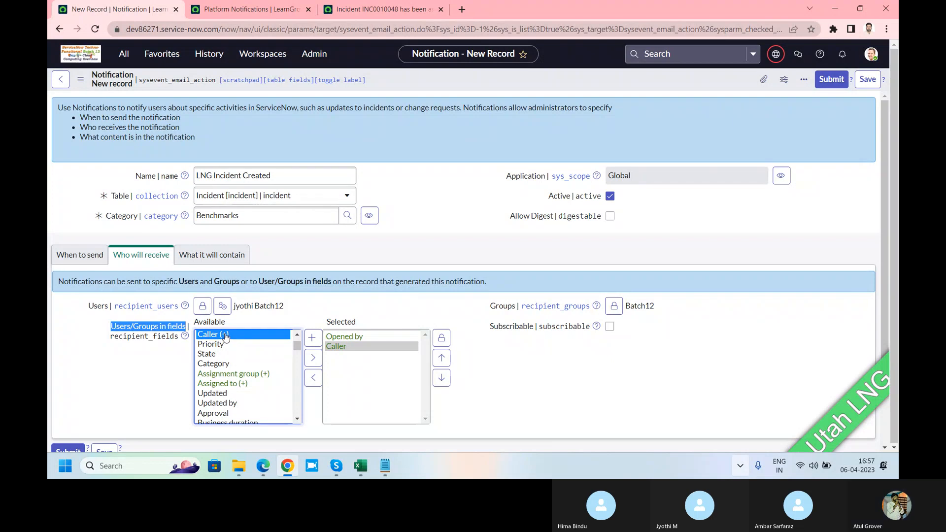
{"action": "left_click", "coordinate": [317, 341]}
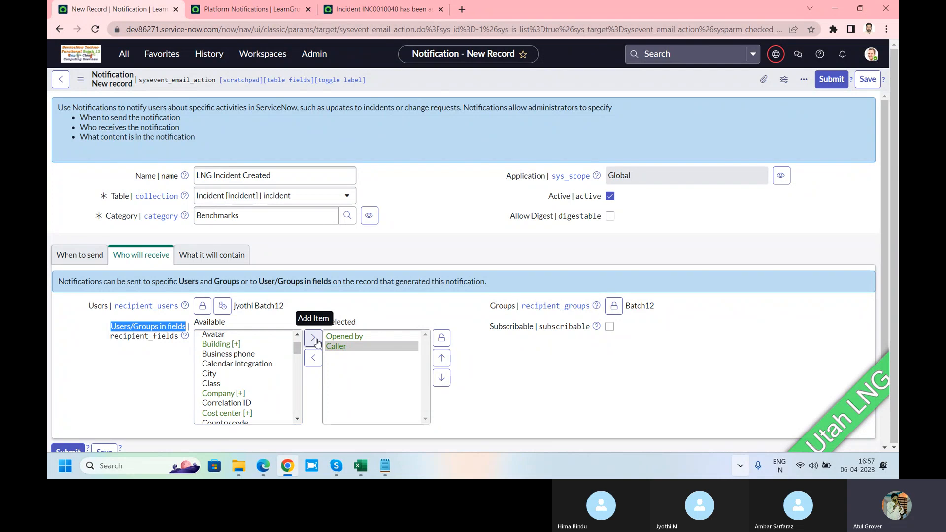
{"action": "left_click", "coordinate": [227, 354]}
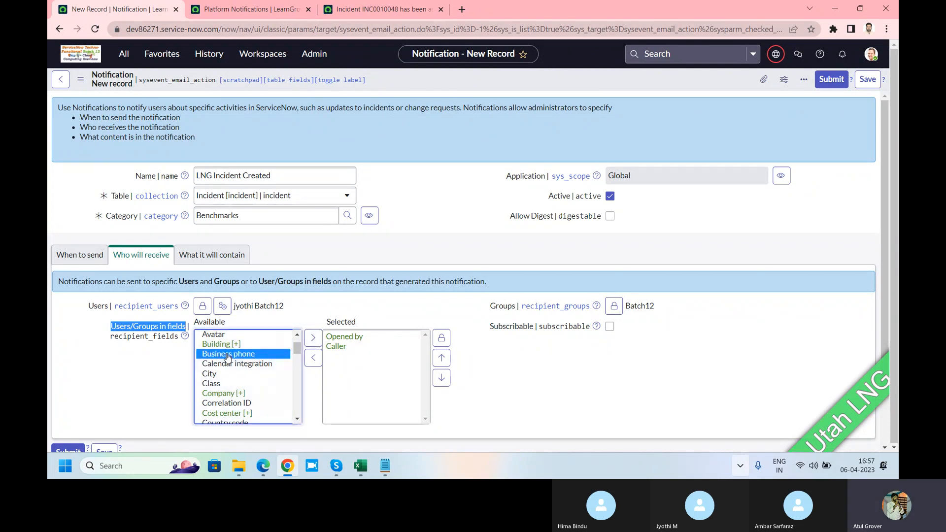
{"action": "key", "text": "m"}
{"action": "key", "text": "alt+Tab"}
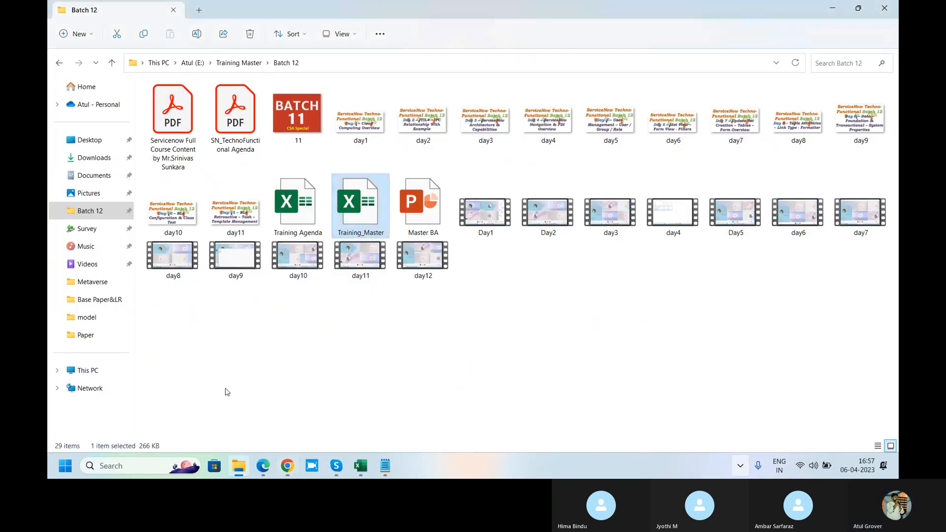
{"action": "mouse_move", "coordinate": [312, 466]}
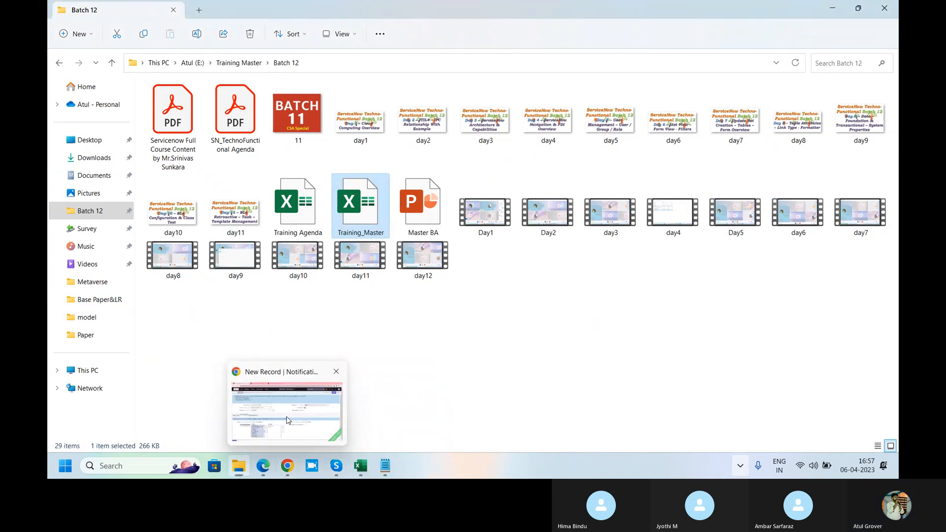
{"action": "left_click", "coordinate": [289, 421]}
{"action": "left_click", "coordinate": [312, 357]}
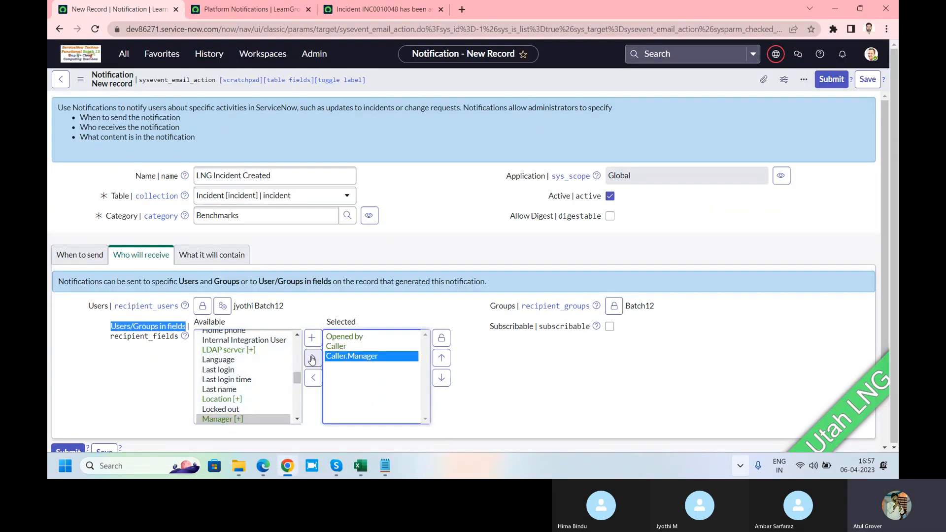
{"action": "left_click", "coordinate": [441, 338]}
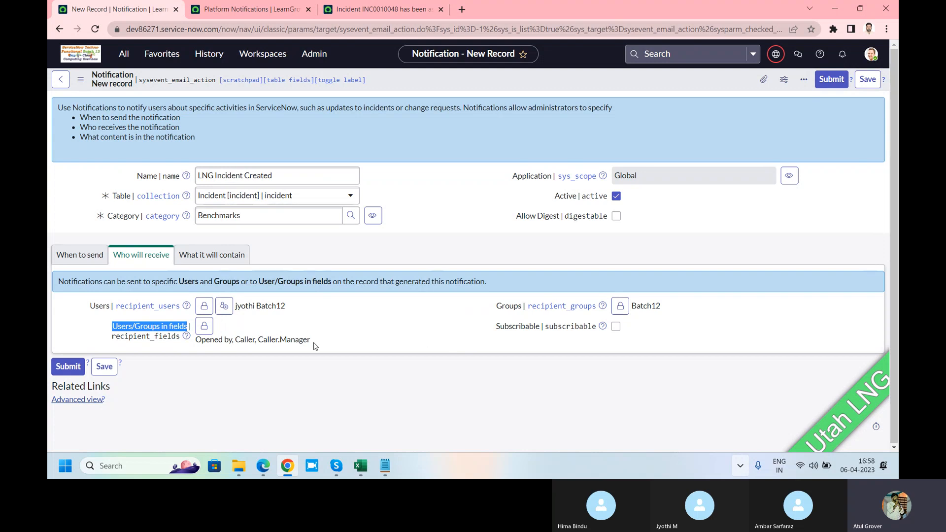
{"action": "left_click_drag", "start_coordinate": [315, 342], "coordinate": [199, 344]}
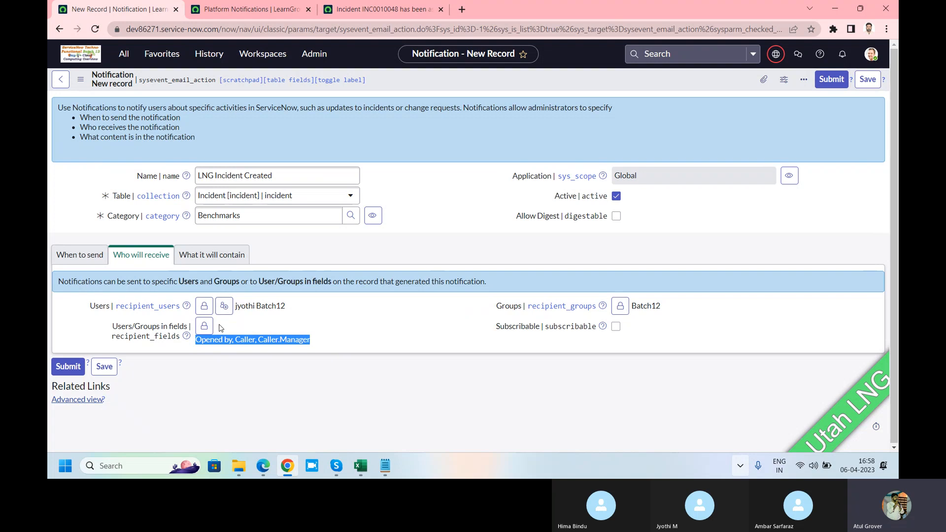
{"action": "left_click", "coordinate": [325, 346]}
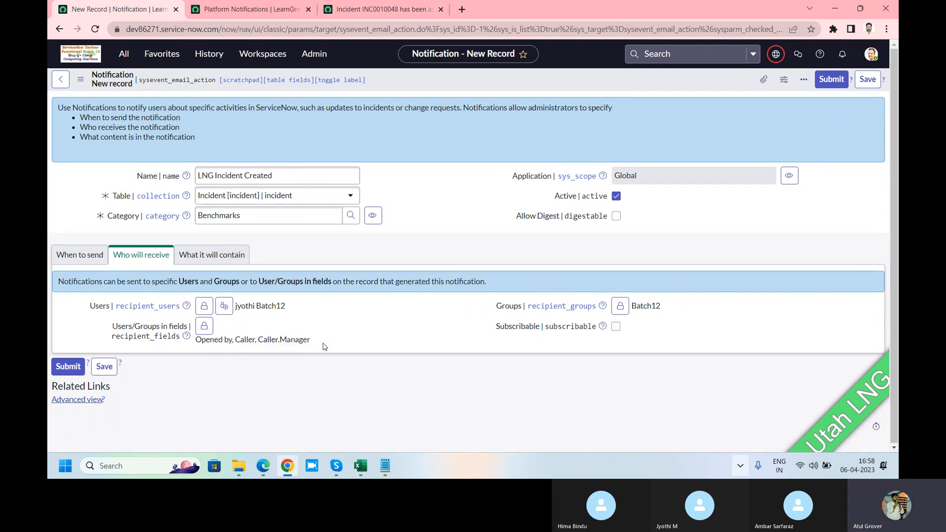
{"action": "left_click_drag", "start_coordinate": [325, 346], "coordinate": [196, 340]}
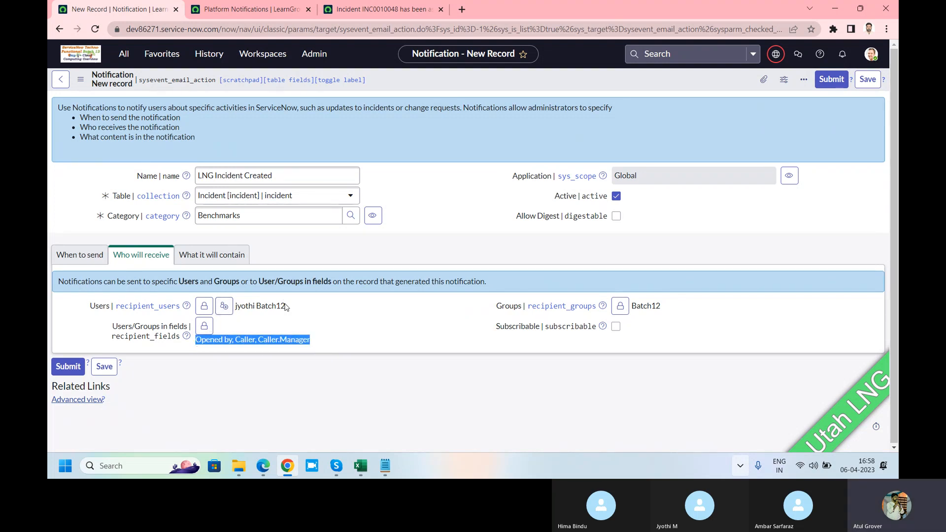
Highlight the notification's Users, Groups and Users/Groups in fields recipients one after another to review them
{"action": "left_click_drag", "start_coordinate": [290, 307], "coordinate": [235, 307]}
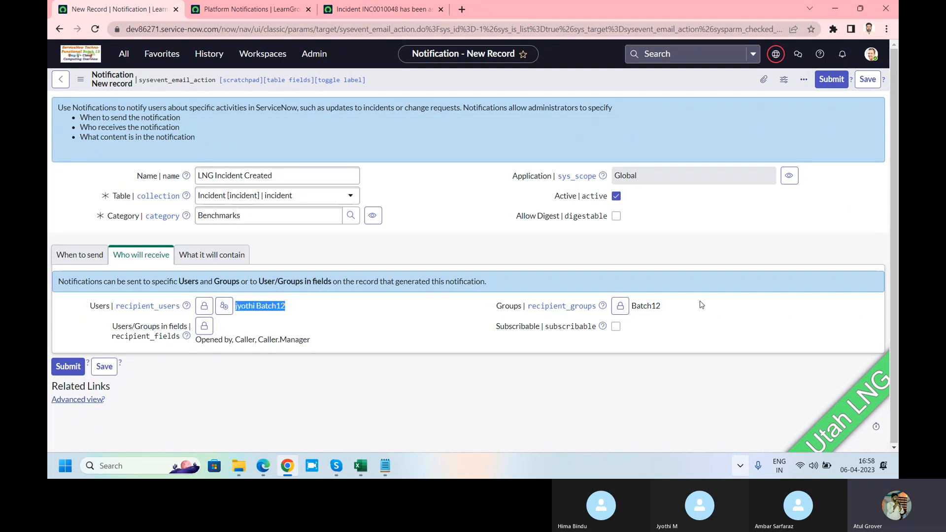
{"action": "left_click_drag", "start_coordinate": [701, 305], "coordinate": [630, 306]}
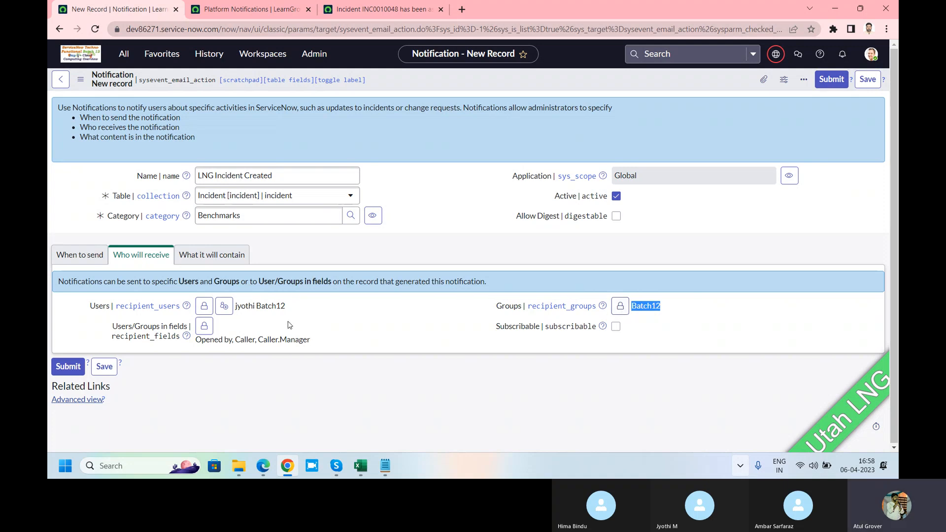
{"action": "left_click_drag", "start_coordinate": [292, 305], "coordinate": [236, 306]}
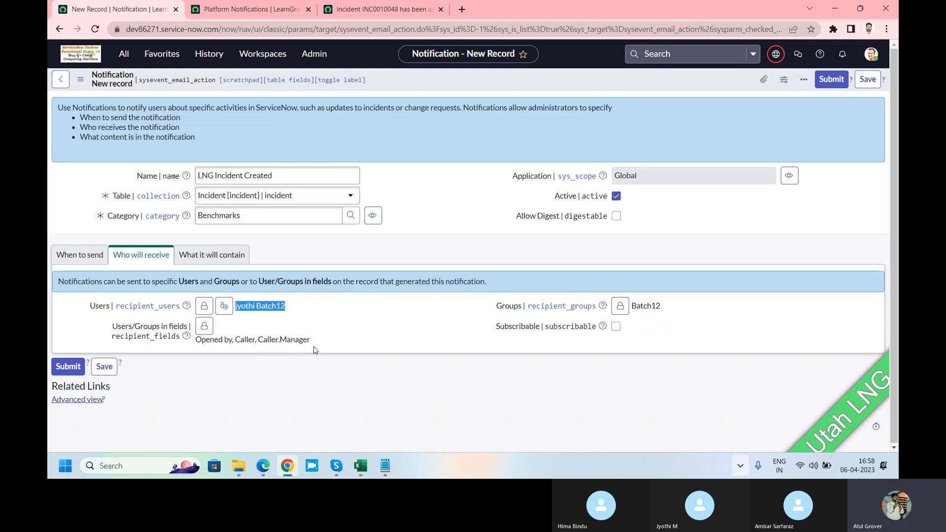
{"action": "left_click_drag", "start_coordinate": [310, 340], "coordinate": [196, 345]}
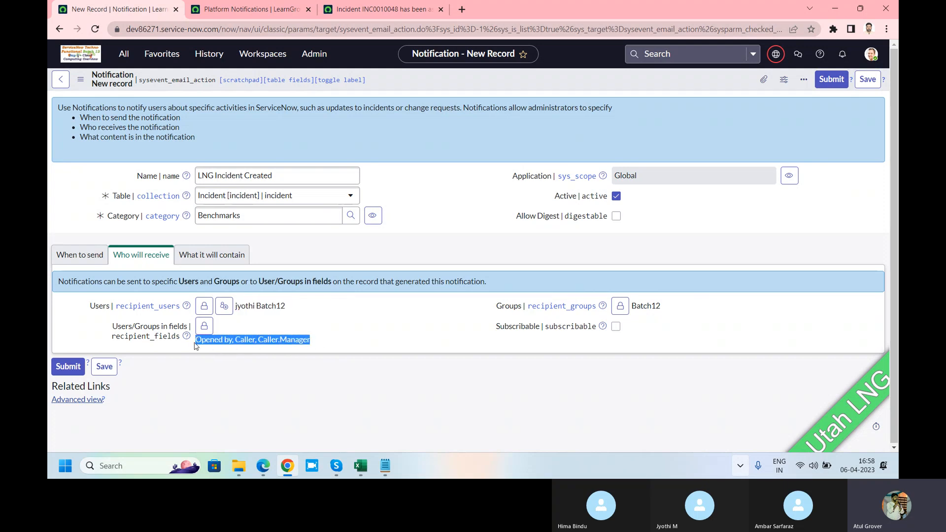
Switch to the Email Confg. notes in Notepad, highlight the Letter Body line, and return to the notification form in Chrome
{"action": "key", "text": "alt+Tab"}
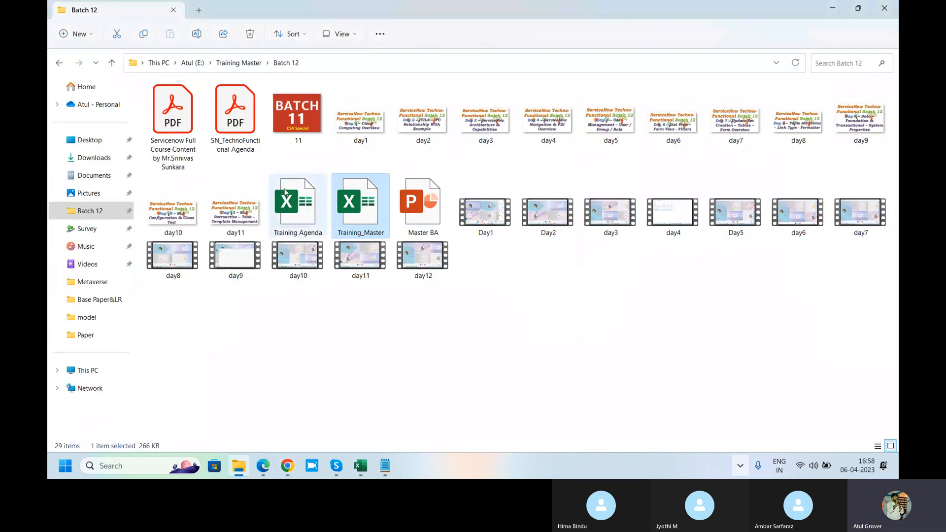
{"action": "key", "text": "alt+Tab"}
{"action": "key", "text": "Tab"}
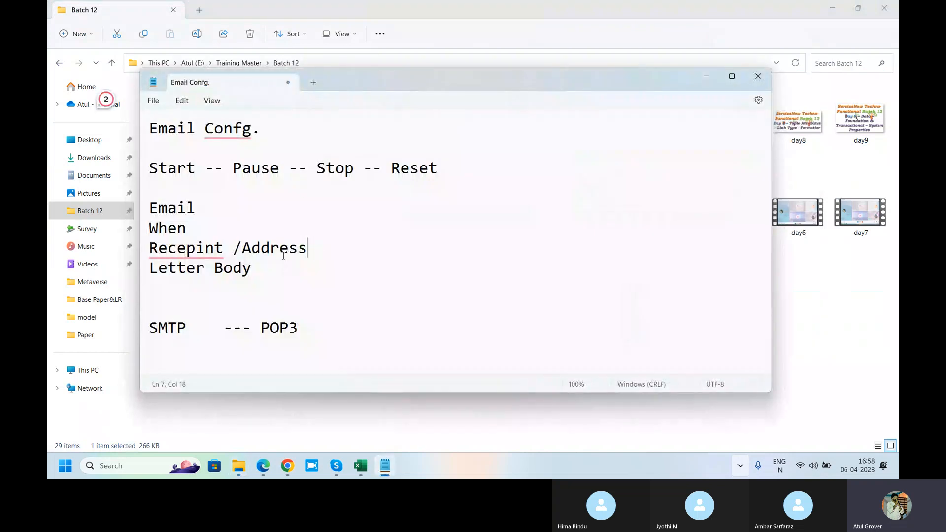
{"action": "left_click_drag", "start_coordinate": [252, 267], "coordinate": [144, 268]}
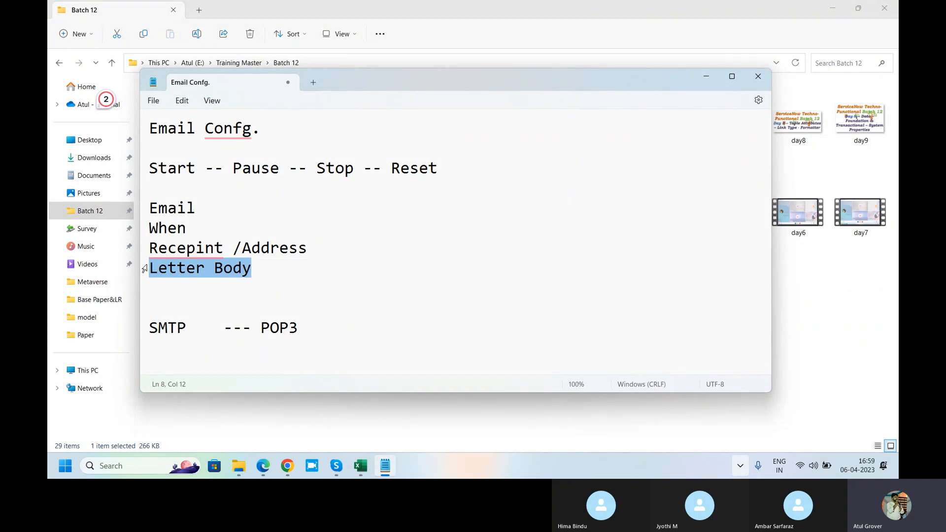
{"action": "key", "text": "alt+Tab"}
{"action": "key", "text": "Tab"}
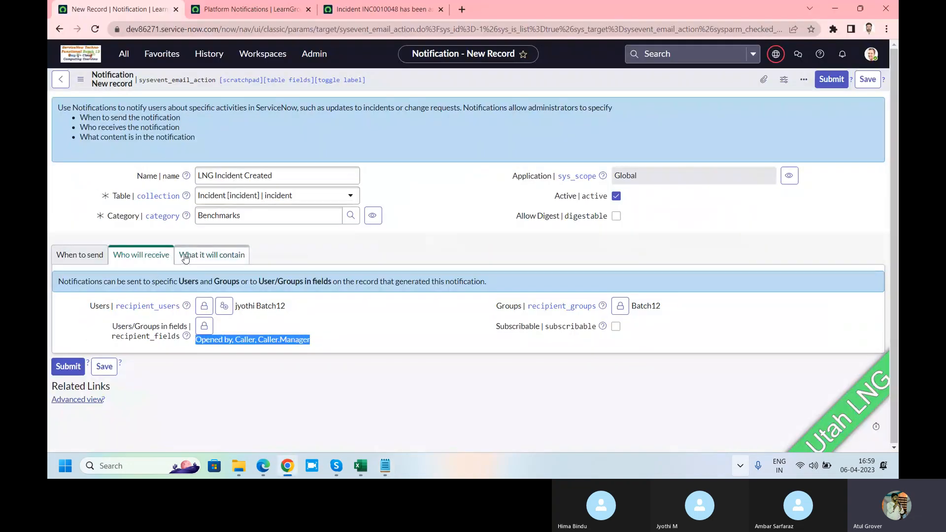
Open the notification's What it will contain settings and highlight the Email template label
{"action": "left_click", "coordinate": [185, 257]}
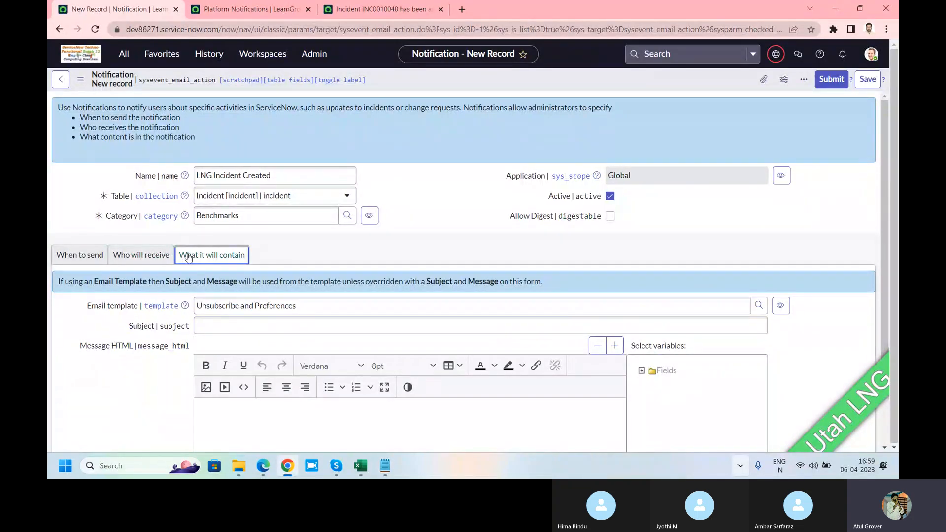
{"action": "scroll", "coordinate": [234, 281], "scroll_direction": "down", "scroll_amount": 3}
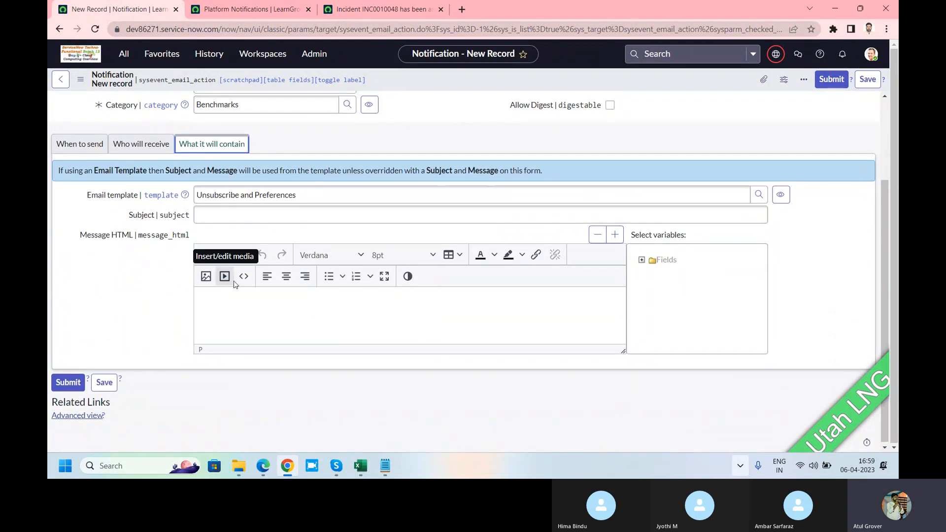
{"action": "left_click", "coordinate": [83, 198]}
{"action": "left_click_drag", "start_coordinate": [82, 198], "coordinate": [137, 196]}
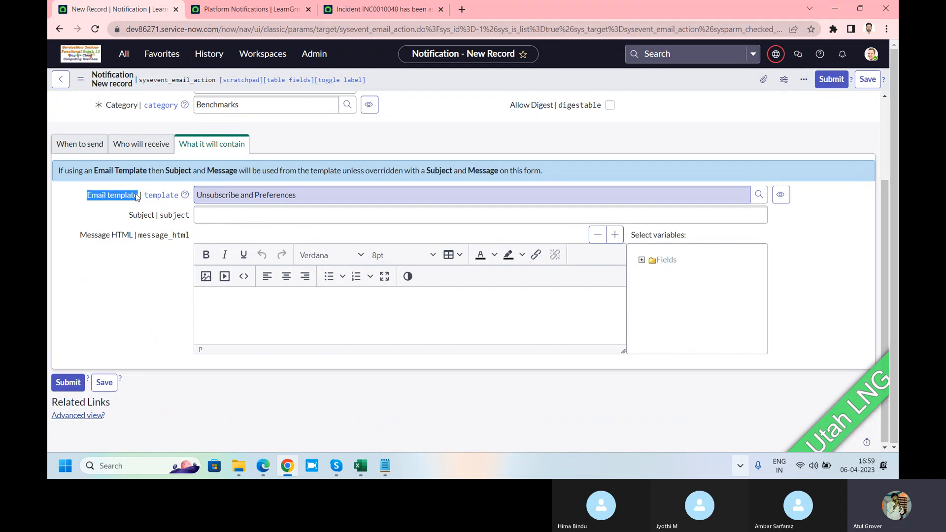
Switch to the Email Confg. notes in Notepad and add From and Date on separate lines below SMTP --- POP3
{"action": "left_click", "coordinate": [385, 466]}
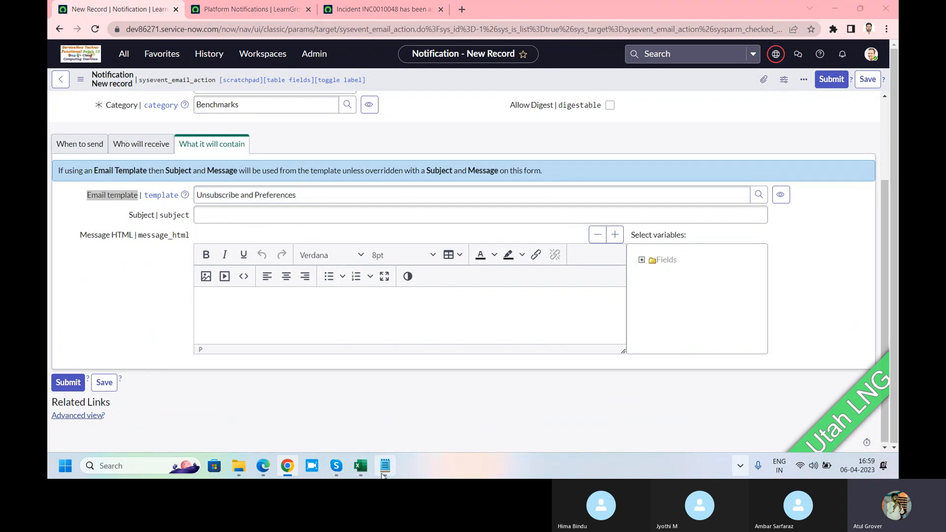
{"action": "left_click", "coordinate": [321, 335]}
{"action": "key", "text": "Return"}
{"action": "key", "text": "Return"}
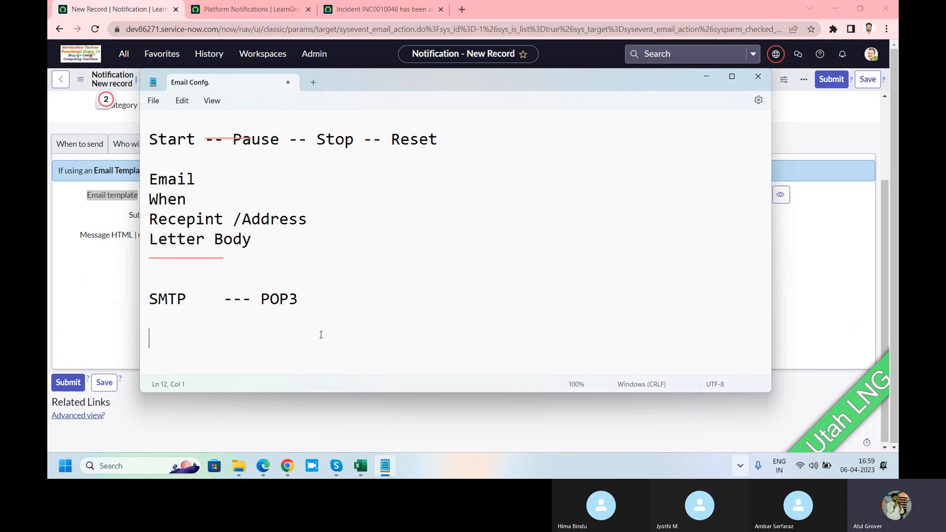
{"action": "type", "text": "From"}
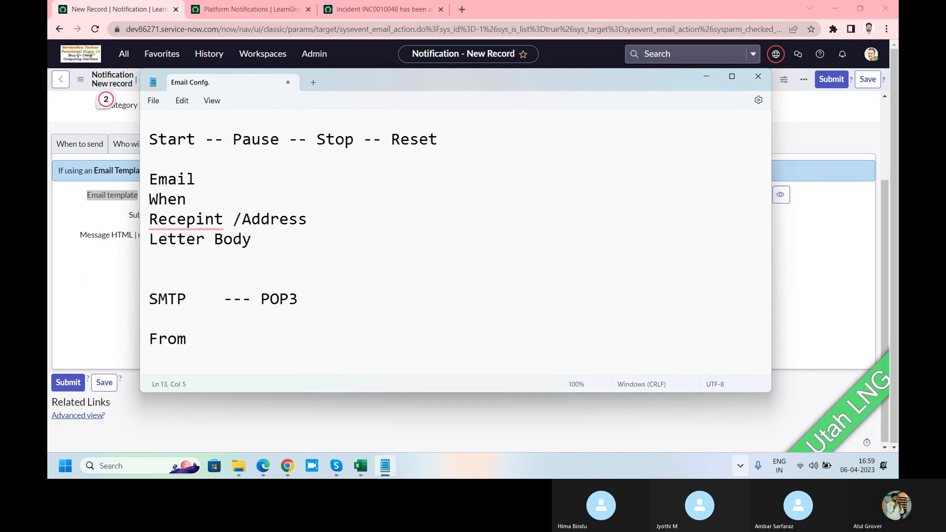
{"action": "key", "text": "Return"}
{"action": "type", "text": "Date"}
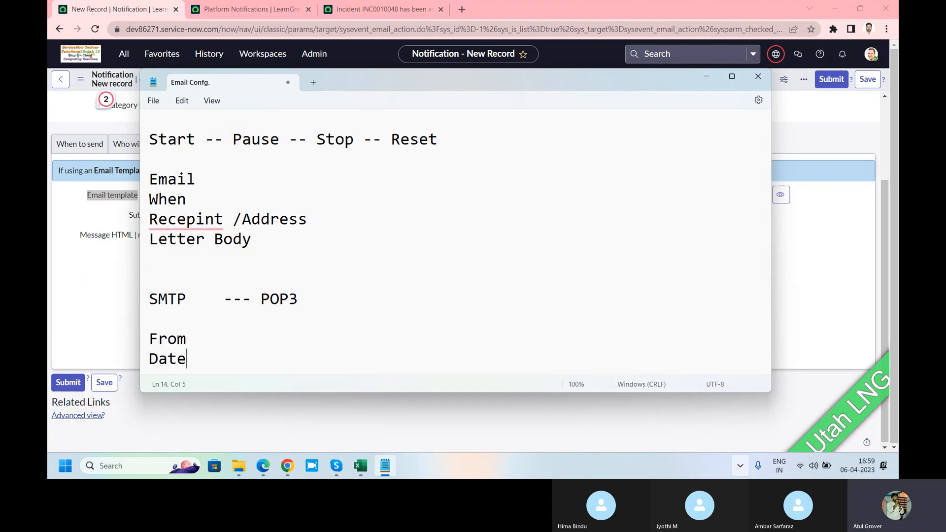
{"action": "key", "text": "Return"}
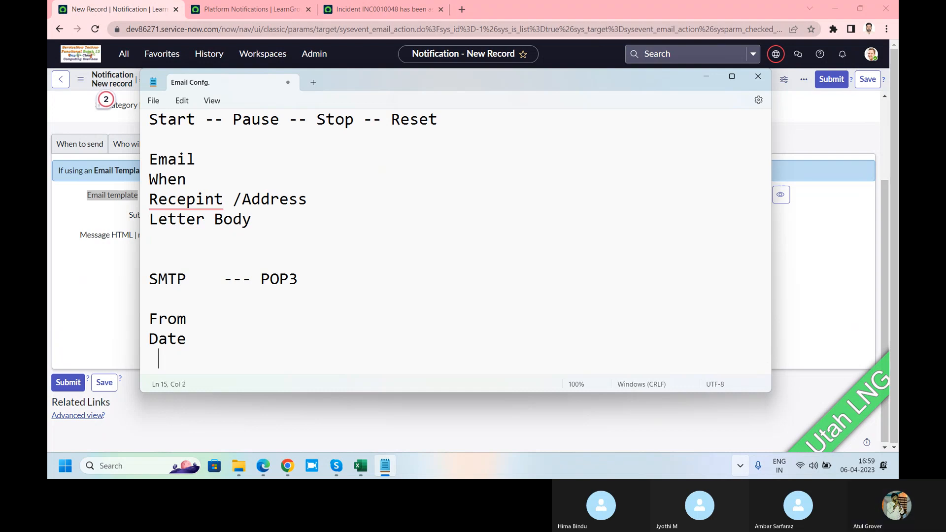
Add Address on the From line of the notes, spaced three tabs to its right, and point out the letter header entries
{"action": "key", "text": "BackSpace"}
{"action": "key", "text": "Up"}
{"action": "key", "text": "Up"}
{"action": "key", "text": "End"}
{"action": "key", "text": "Tab"}
{"action": "key", "text": "Tab"}
{"action": "key", "text": "Tab"}
{"action": "key", "text": "Tab"}
{"action": "type", "text": "Address"}
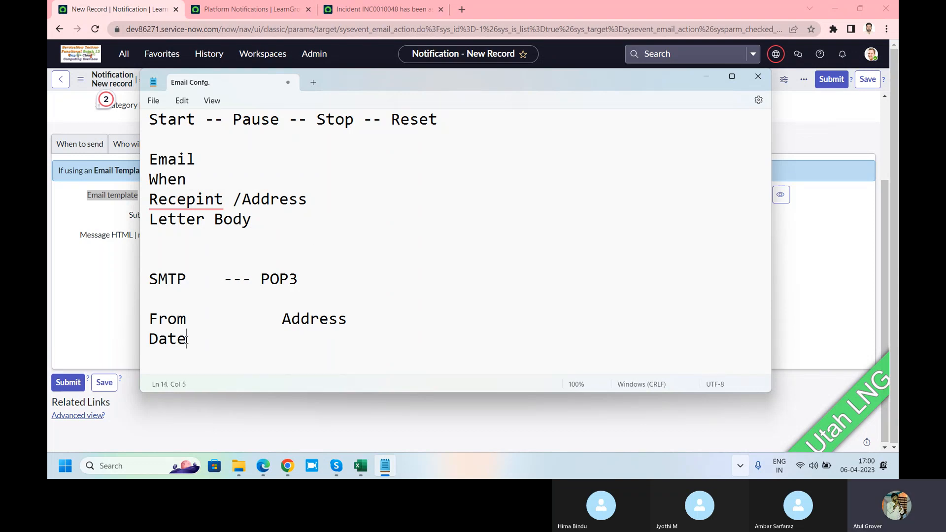
{"action": "left_click_drag", "start_coordinate": [187, 340], "coordinate": [149, 317]}
{"action": "left_click", "coordinate": [290, 322]}
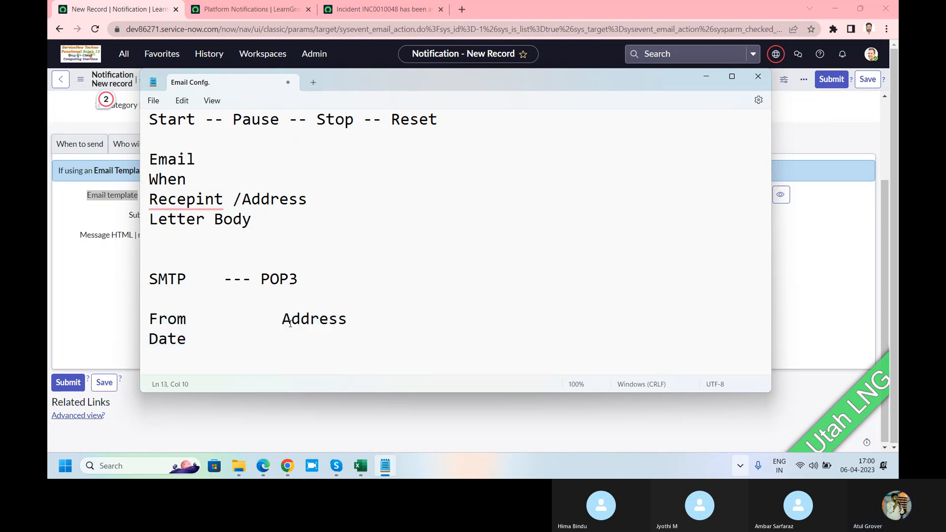
Preview the INC0010048 email in Chrome, highlight its Unsubscribe and Notification Preferences links, and return to the new notification
{"action": "left_click", "coordinate": [73, 286]}
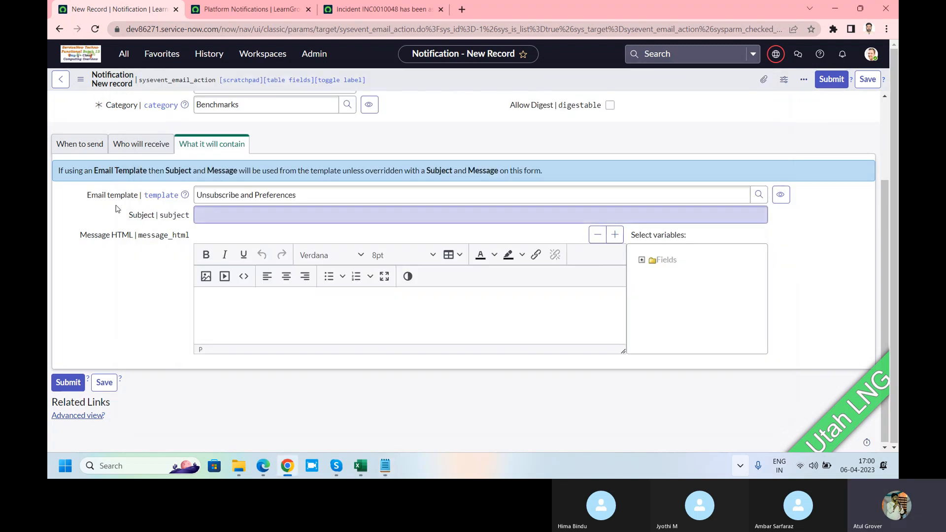
{"action": "left_click", "coordinate": [345, 14]}
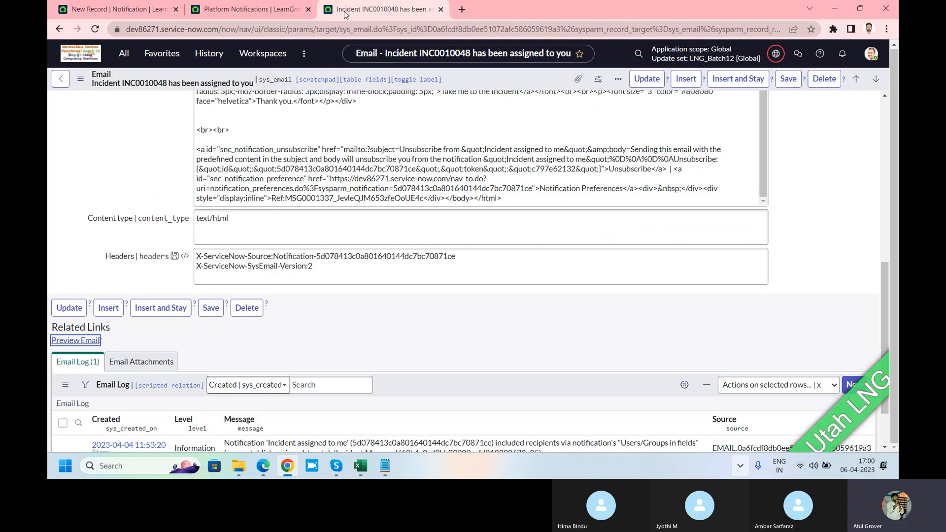
{"action": "left_click", "coordinate": [84, 341]}
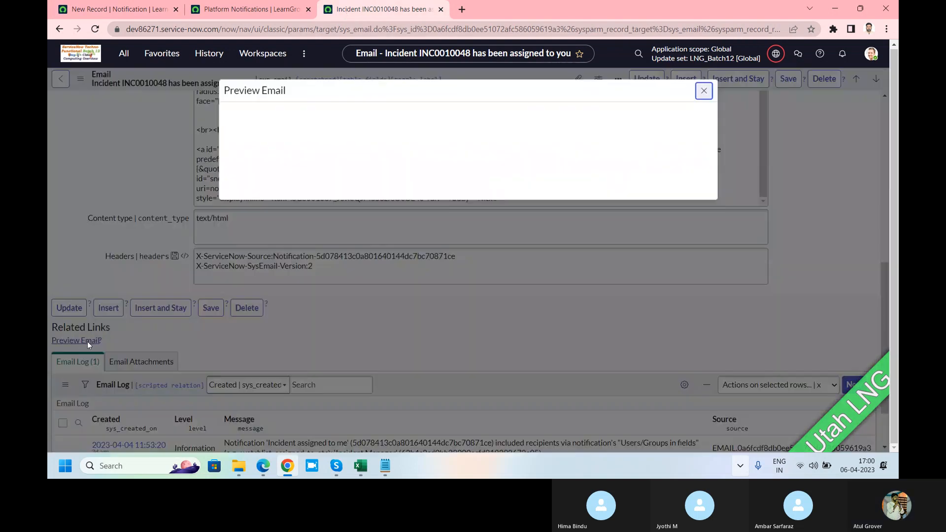
{"action": "left_click_drag", "start_coordinate": [394, 363], "coordinate": [230, 363]}
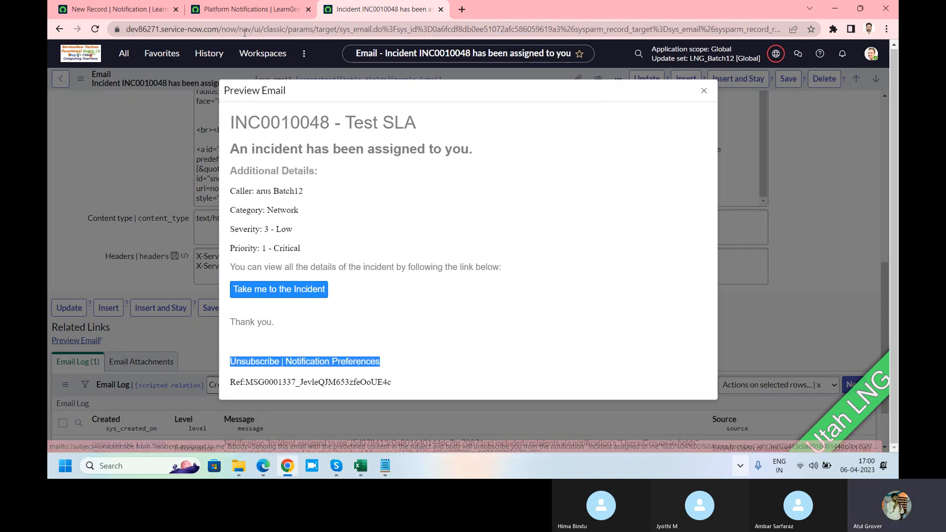
{"action": "left_click", "coordinate": [247, 10]}
{"action": "left_click", "coordinate": [151, 10]}
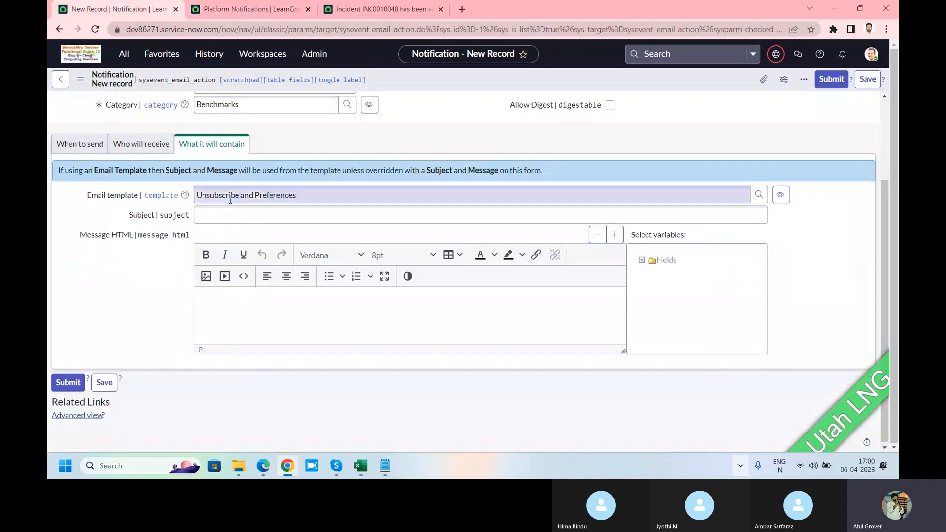
Set the notification's email template to incident.header.details
{"action": "left_click_drag", "start_coordinate": [314, 193], "coordinate": [173, 194]}
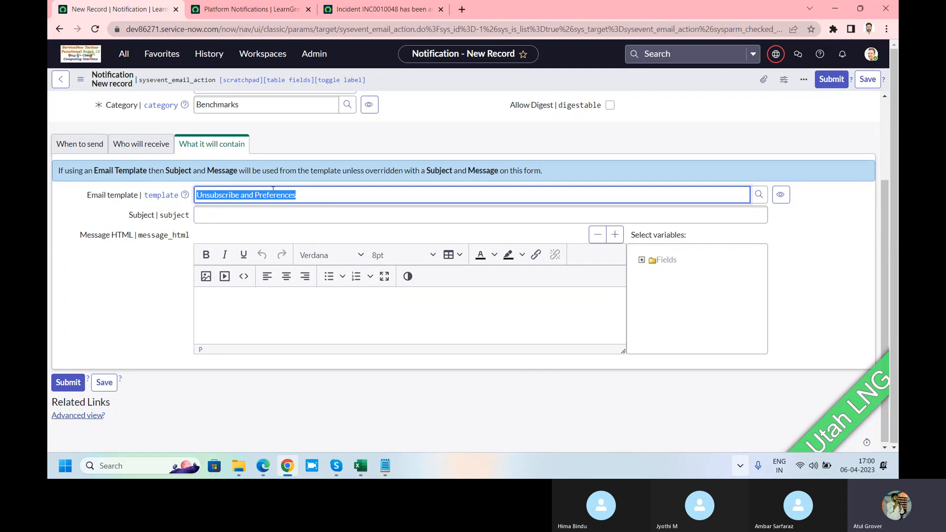
{"action": "left_click", "coordinate": [758, 195]}
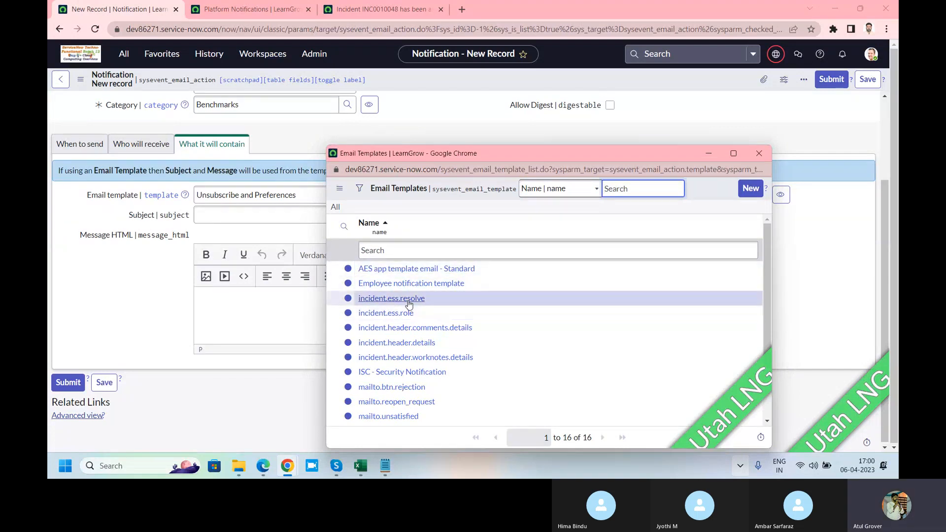
{"action": "left_click", "coordinate": [385, 344]}
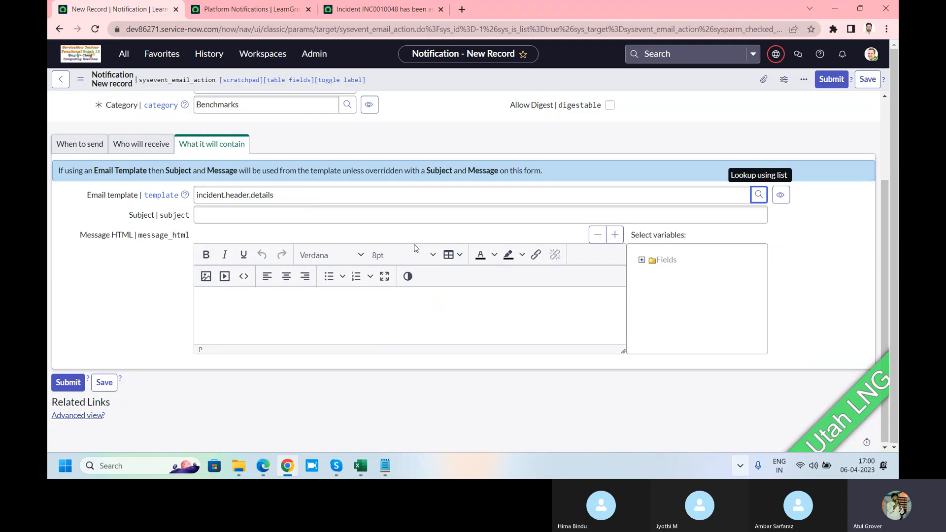
Enter "Invitation for EID 22nd April" as the notification's subject
{"action": "left_click", "coordinate": [421, 211]}
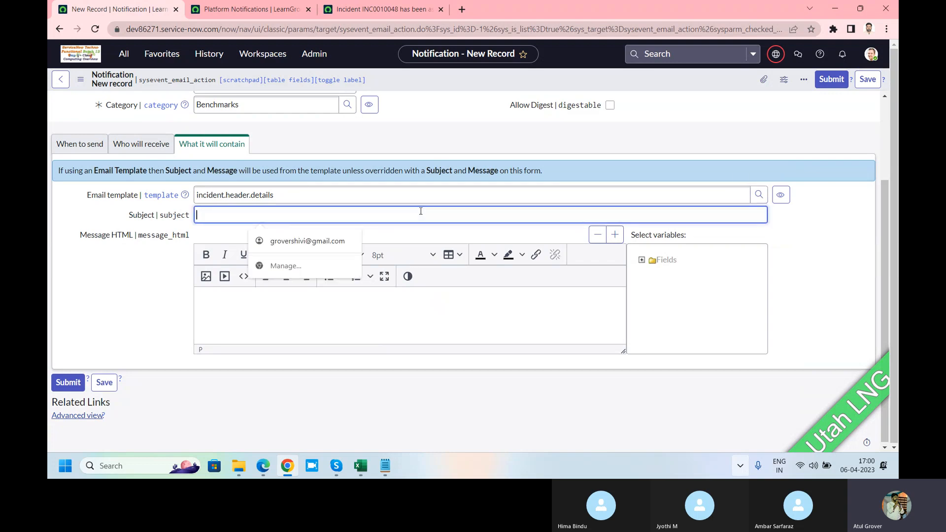
{"action": "type", "text": "Inci"}
{"action": "key", "text": "BackSpace"}
{"action": "key", "text": "BackSpace"}
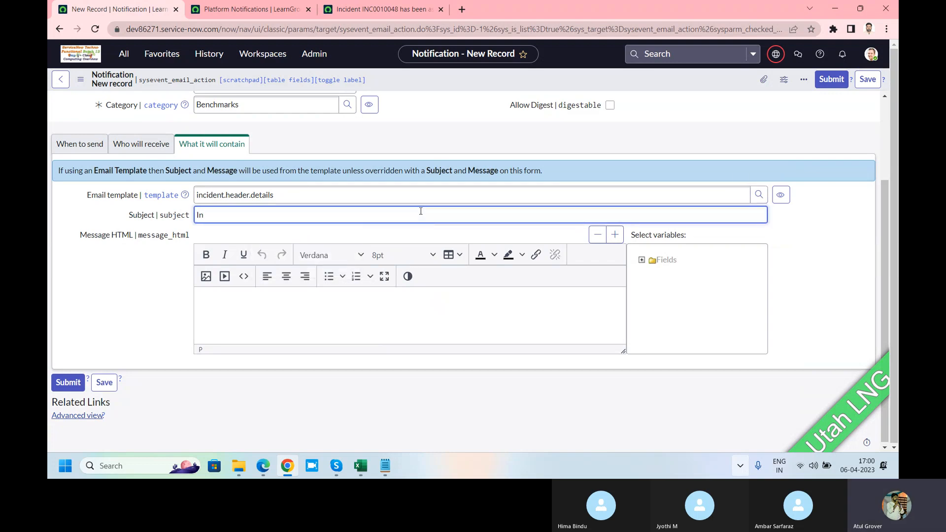
{"action": "type", "text": "vitaton"}
{"action": "type", "text": "ion for "}
{"action": "type", "text": "EID"}
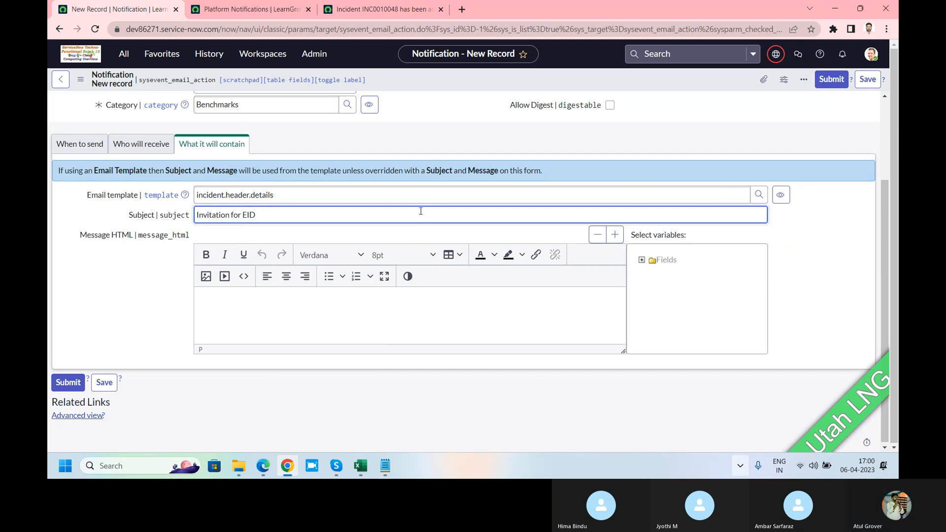
{"action": "type", "text": " 22nd April $"}
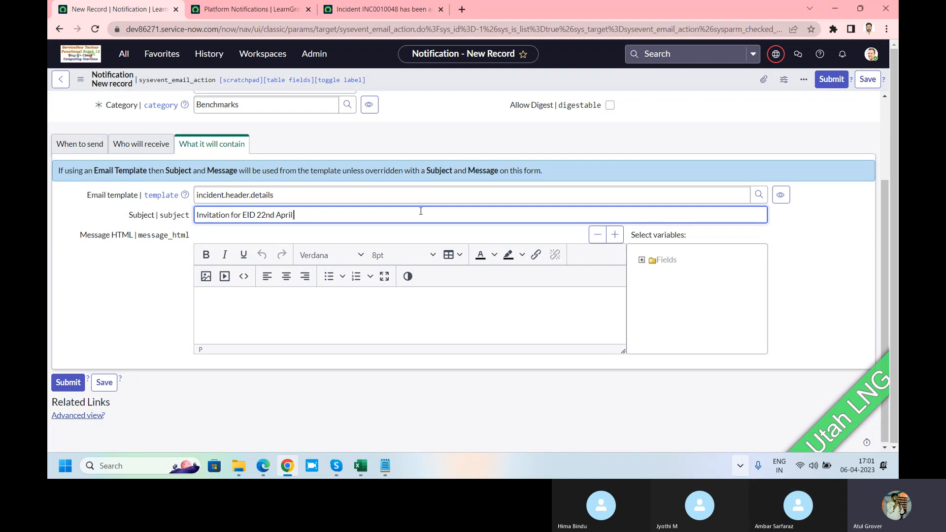
Insert the Caller variable into the message body and copy its ${caller_id} code to the end of the notification's subject
{"action": "type", "text": "$"}
{"action": "key", "text": "BackSpace"}
{"action": "left_click", "coordinate": [641, 262]}
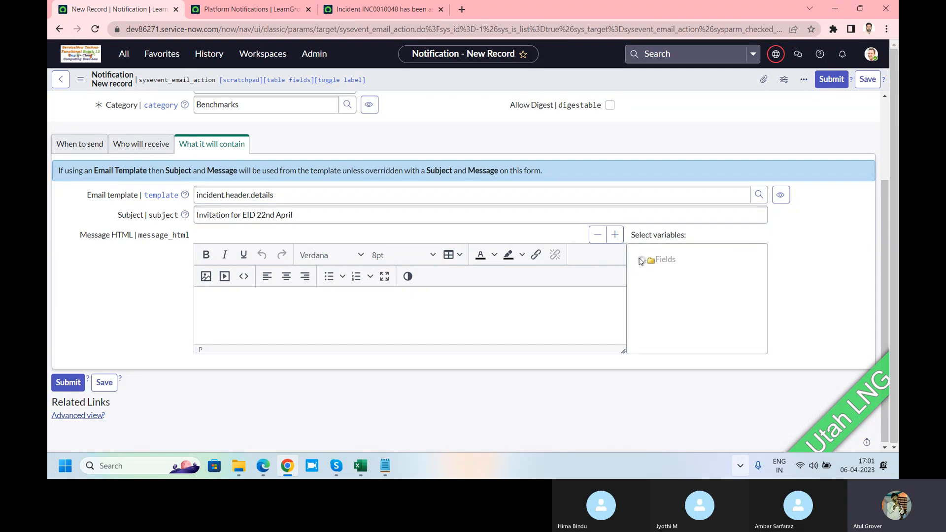
{"action": "left_click", "coordinate": [616, 236]}
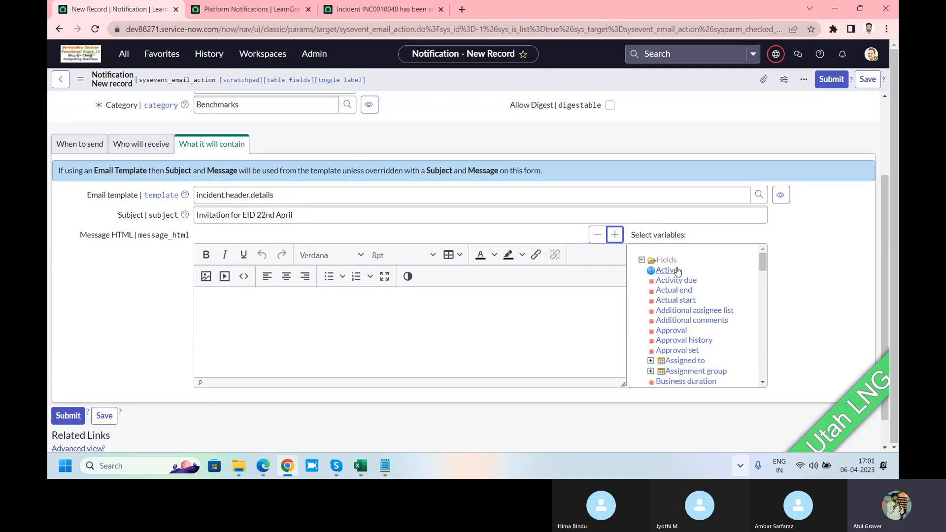
{"action": "scroll", "coordinate": [681, 273], "scroll_direction": "down", "scroll_amount": 5}
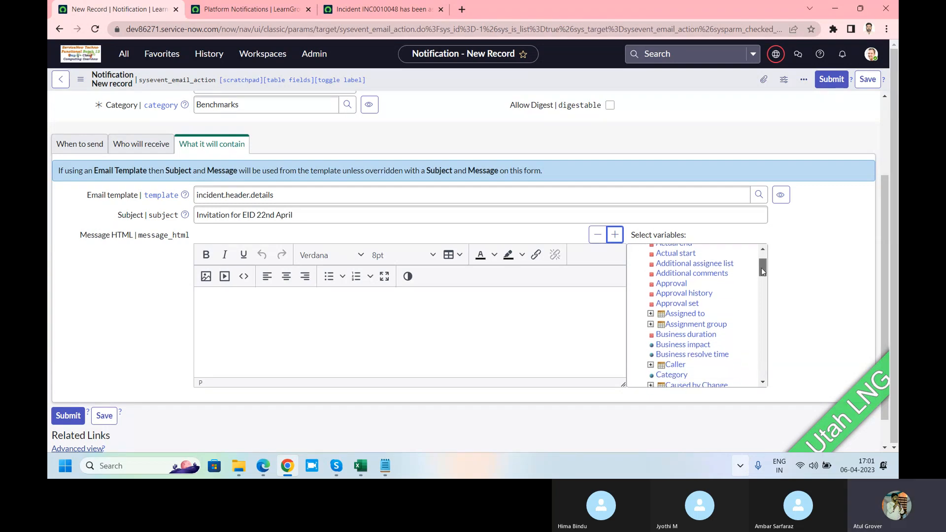
{"action": "left_click", "coordinate": [674, 303]}
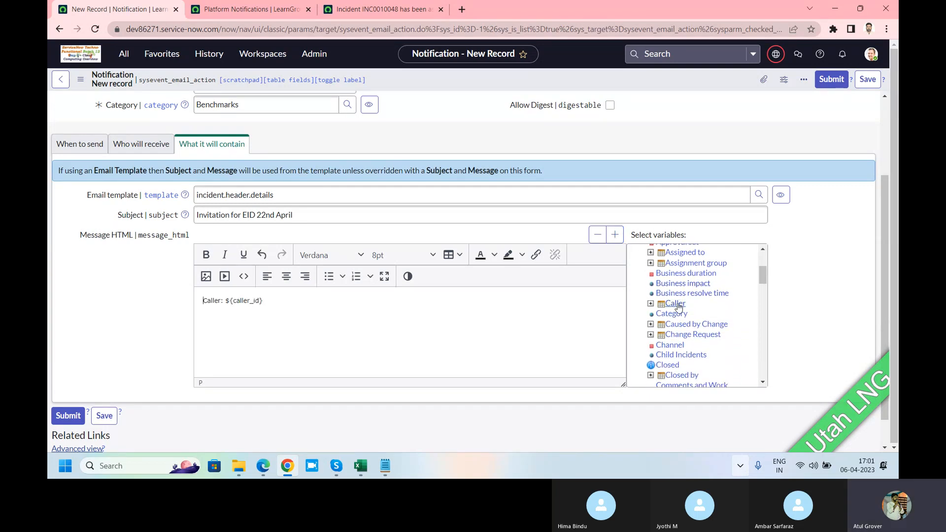
{"action": "left_click_drag", "start_coordinate": [264, 300], "coordinate": [224, 300]}
{"action": "key", "text": "ctrl+c"}
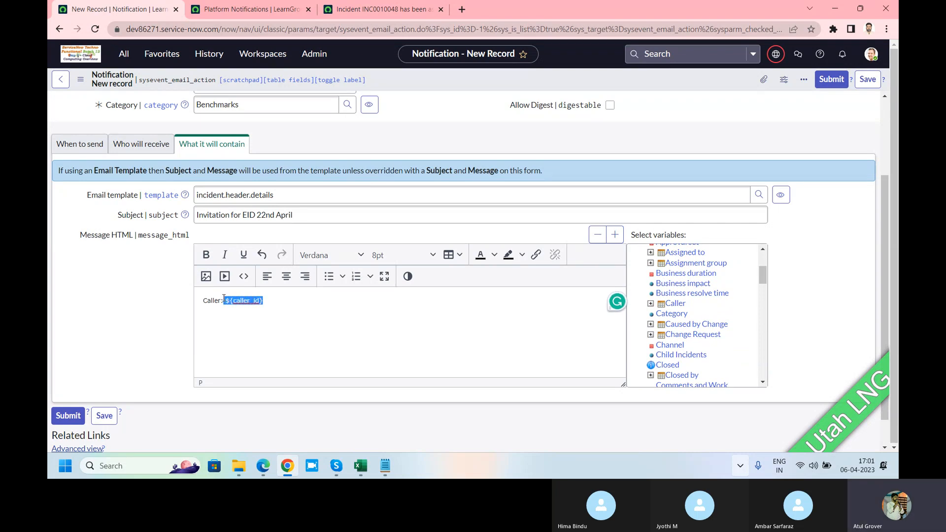
{"action": "left_click", "coordinate": [317, 216]}
{"action": "key", "text": "ctrl+v"}
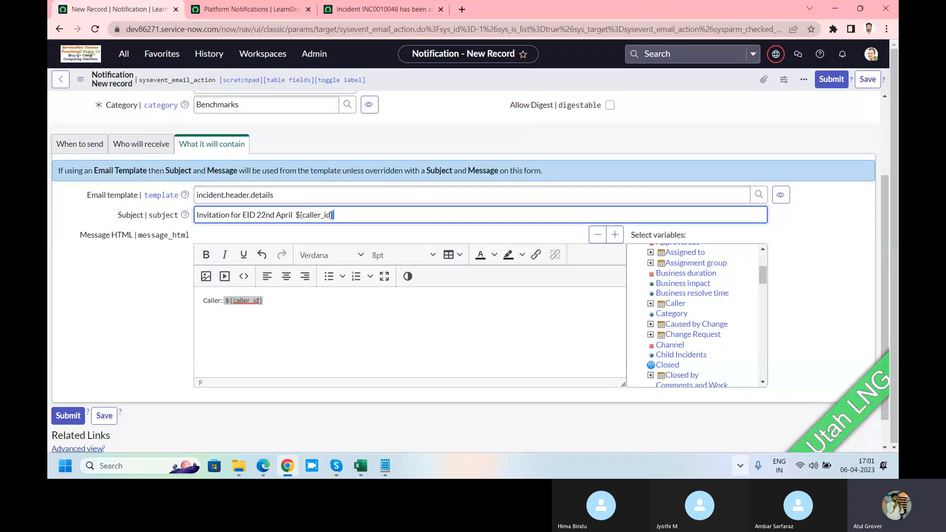
{"action": "left_click_drag", "start_coordinate": [333, 215], "coordinate": [298, 215]}
Replace the message text with the greeting "Hello" followed by the Caller variable
{"action": "left_click", "coordinate": [276, 302]}
{"action": "left_click_drag", "start_coordinate": [276, 301], "coordinate": [198, 304]}
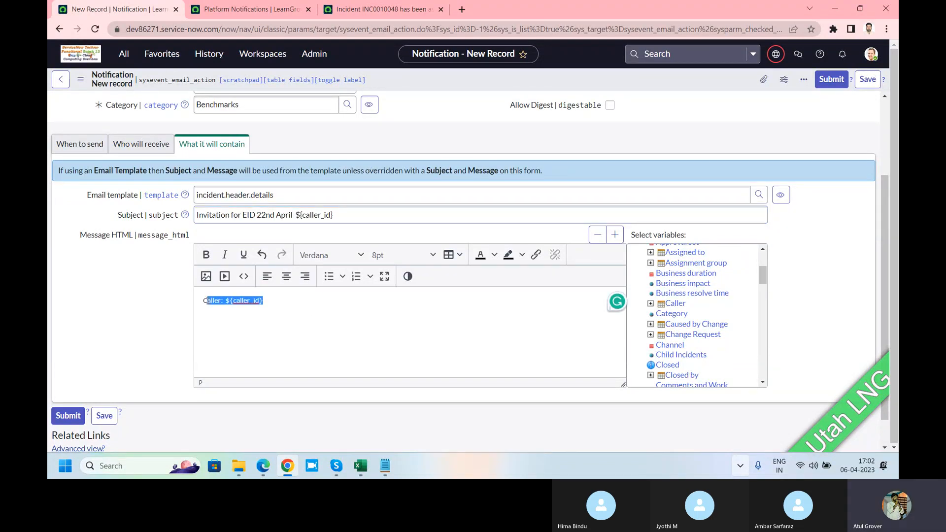
{"action": "type", "text": "Hello"}
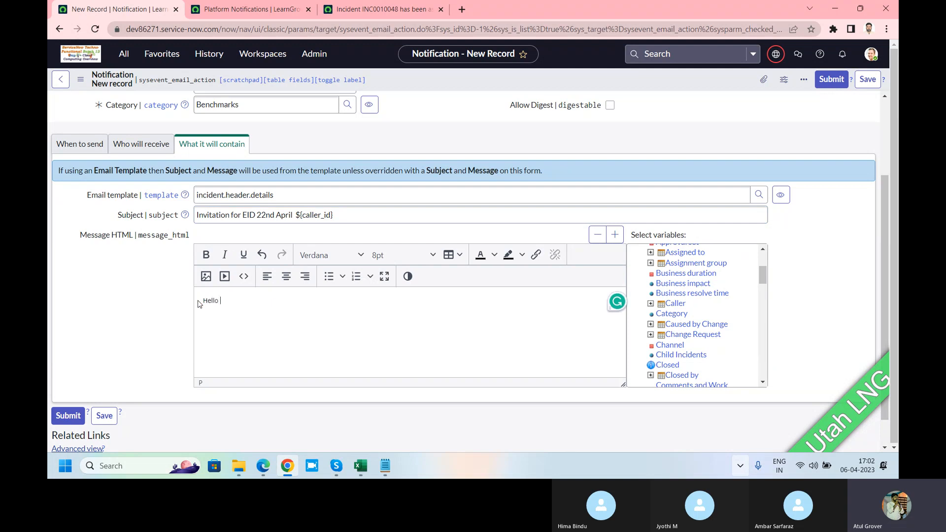
{"action": "left_click", "coordinate": [673, 303]}
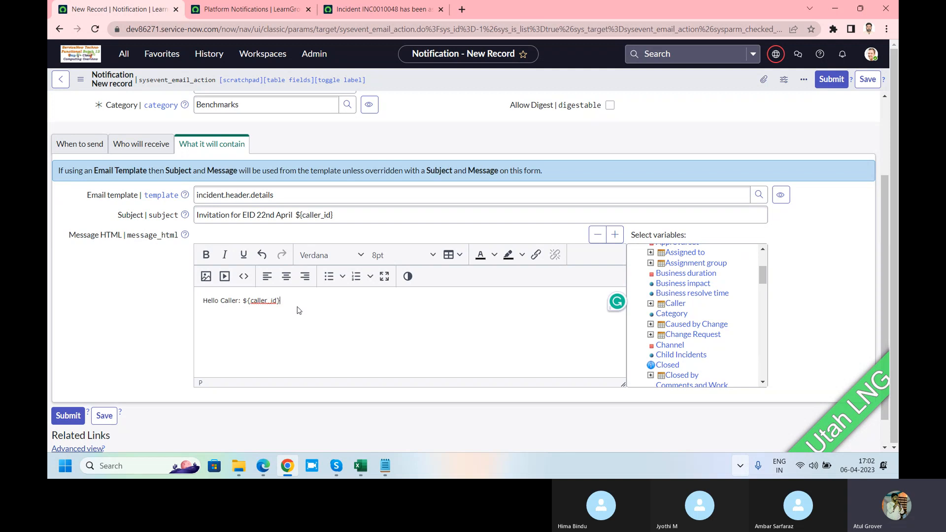
Write "Its my pleasue to invite yoy fro EID celebrarion" below the greeting and start a new line
{"action": "type", "text": "ts my pleasir"}
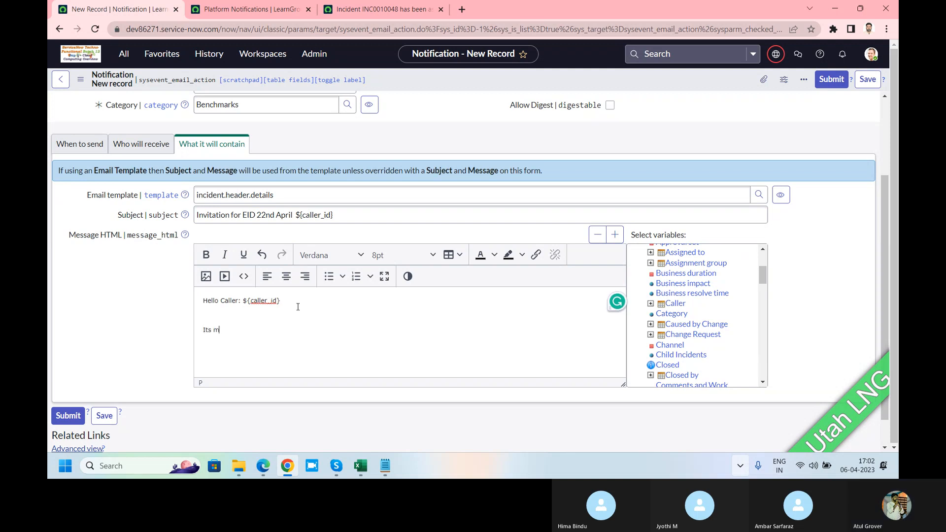
{"action": "key", "text": "BackSpace"}
{"action": "key", "text": "BackSpace"}
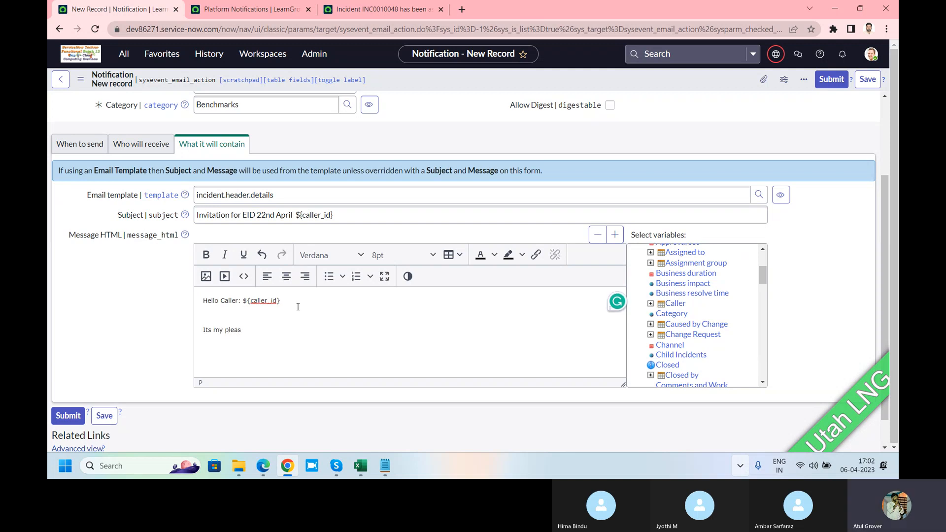
{"action": "type", "text": "ue too i"}
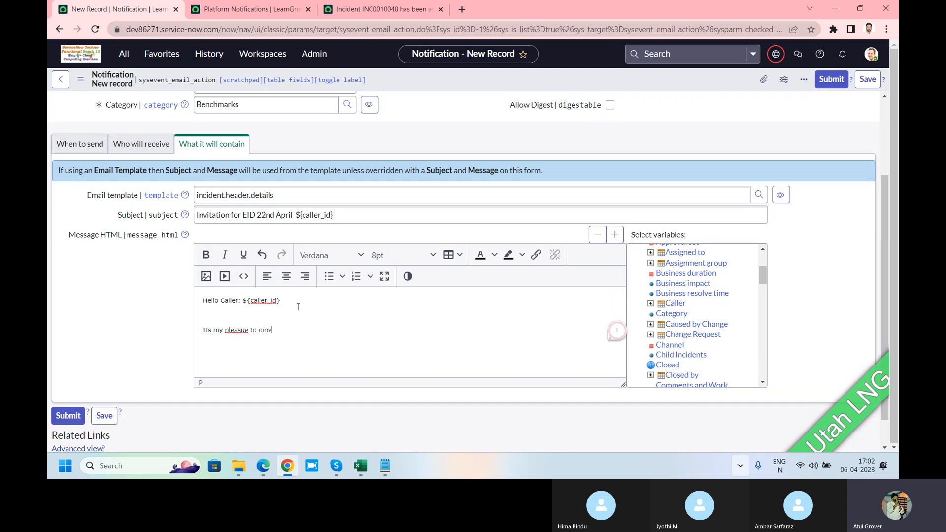
{"action": "type", "text": "nvite yoy fro EID celebrarion"}
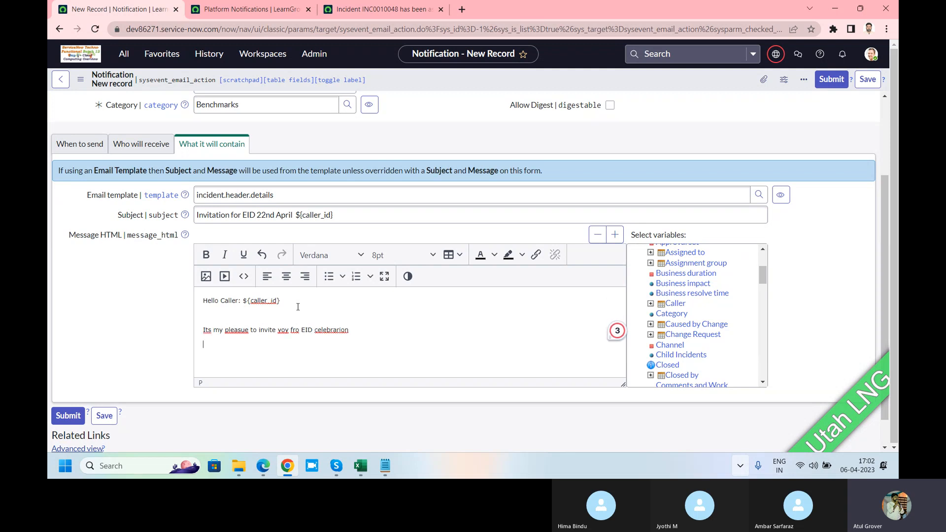
{"action": "key", "text": "Return"}
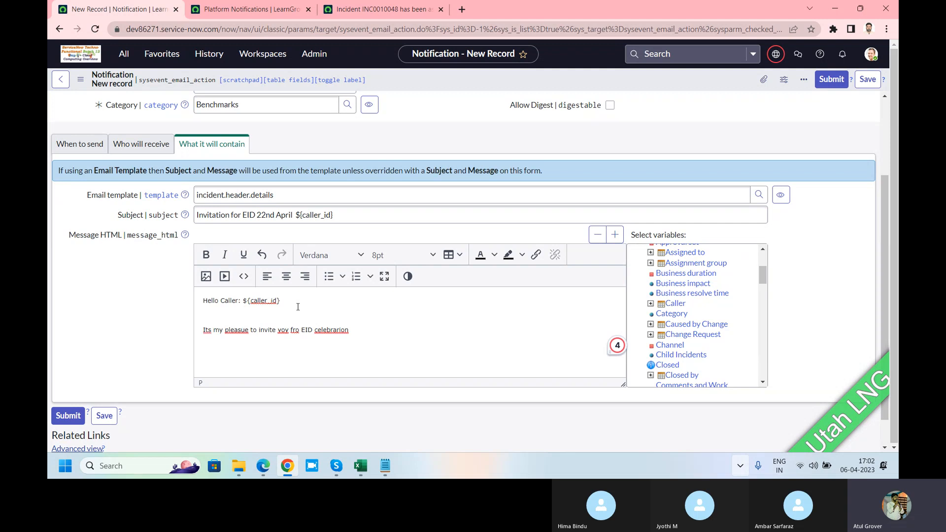
Look through the available Incident field variables and insert Configuration item below the invitation sentence
{"action": "scroll", "coordinate": [721, 289], "scroll_direction": "down", "scroll_amount": 4}
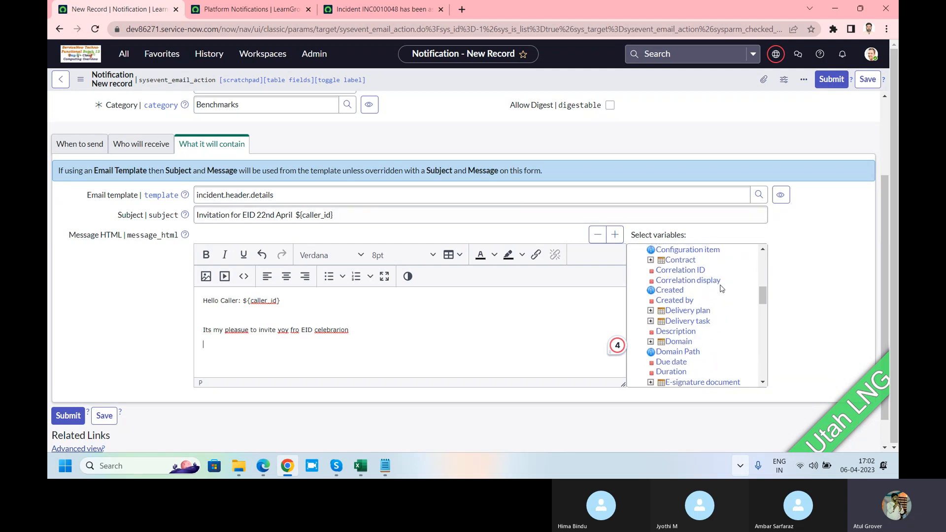
{"action": "scroll", "coordinate": [721, 289], "scroll_direction": "down", "scroll_amount": 3}
{"action": "scroll", "coordinate": [721, 289], "scroll_direction": "down", "scroll_amount": 6}
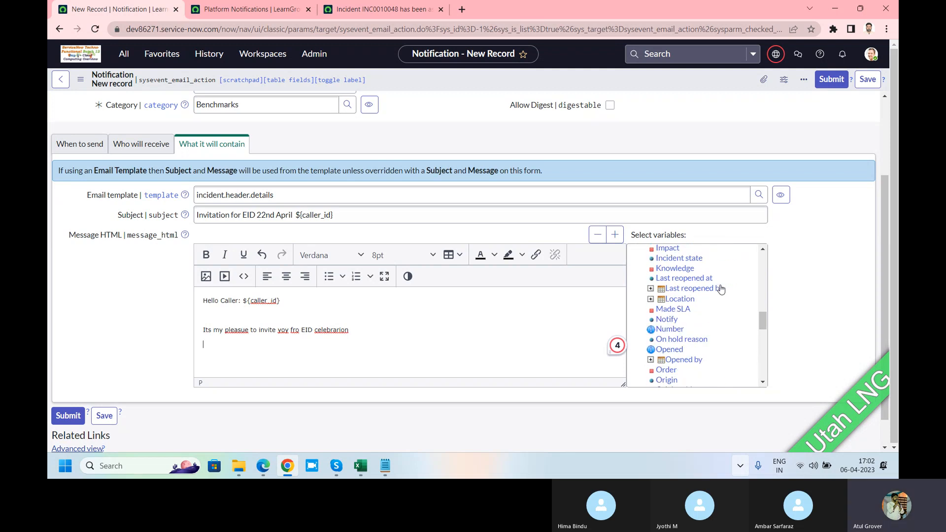
{"action": "scroll", "coordinate": [721, 289], "scroll_direction": "down", "scroll_amount": 8}
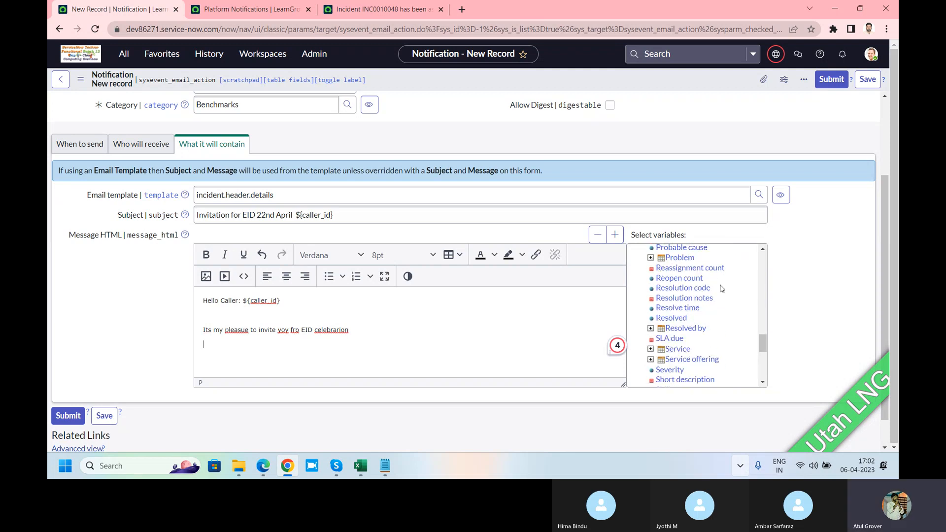
{"action": "scroll", "coordinate": [720, 289], "scroll_direction": "down", "scroll_amount": 3}
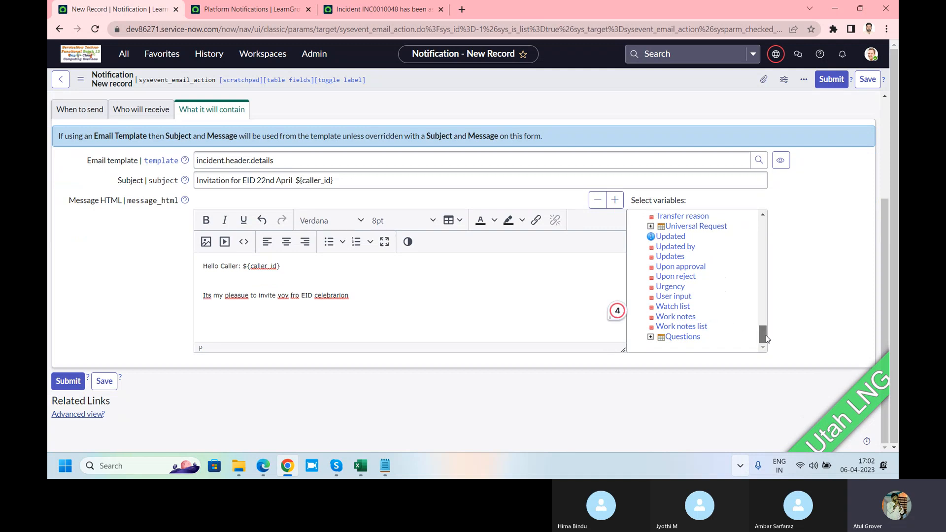
{"action": "left_click_drag", "start_coordinate": [765, 335], "coordinate": [769, 265]}
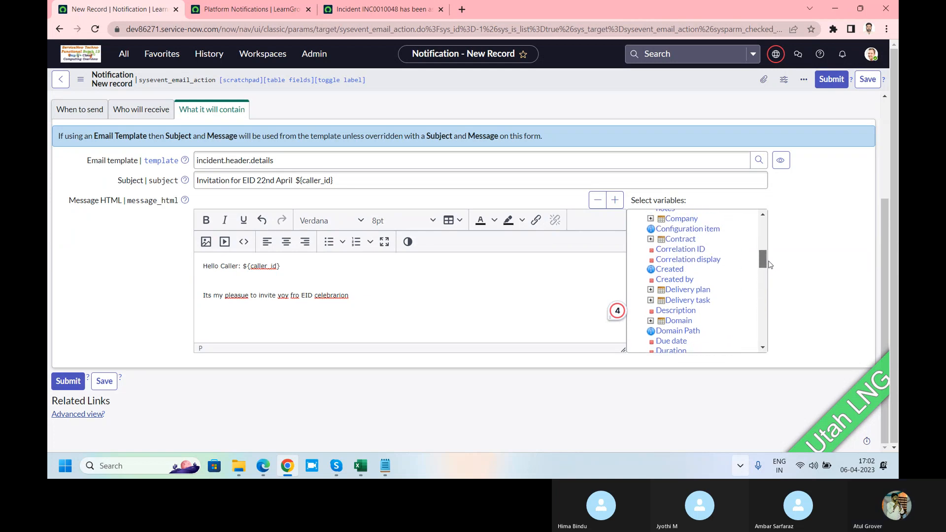
{"action": "left_click", "coordinate": [699, 231]}
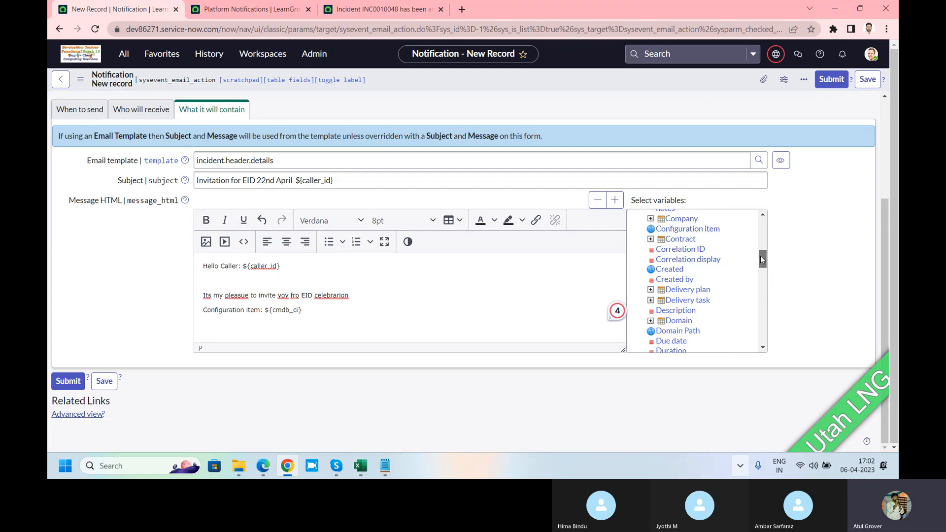
Add the Company, Channel, Assignment group and Actual start variables to the message and save the notification
{"action": "left_click_drag", "start_coordinate": [760, 259], "coordinate": [761, 254]}
{"action": "left_click", "coordinate": [680, 262]}
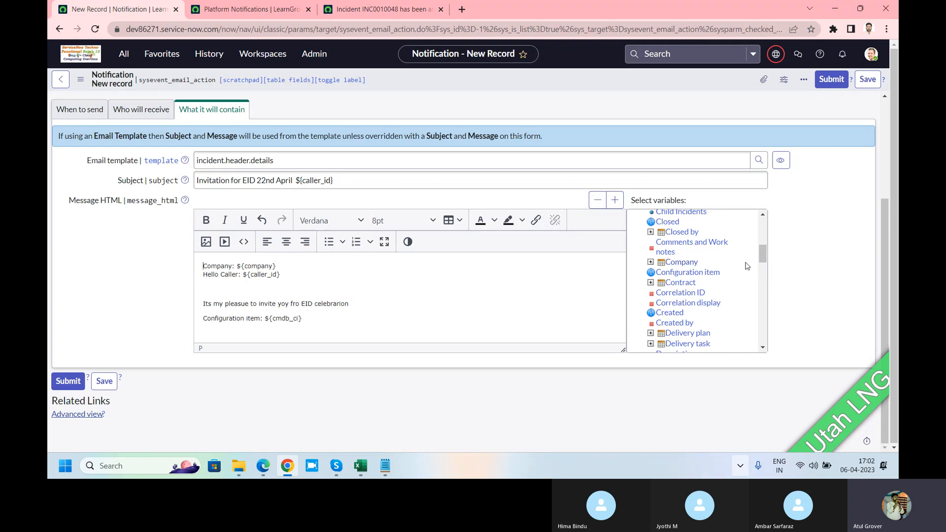
{"action": "left_click_drag", "start_coordinate": [760, 252], "coordinate": [760, 244]}
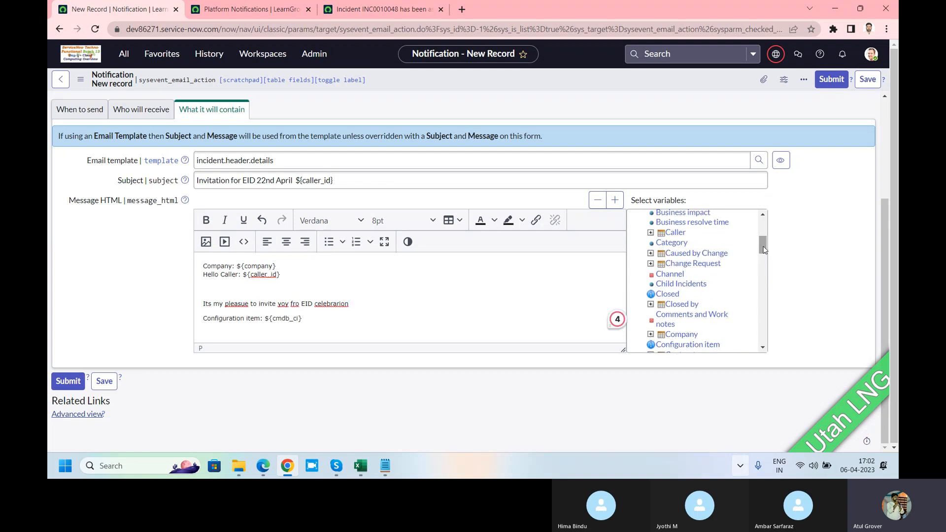
{"action": "left_click", "coordinate": [674, 278]}
{"action": "left_click_drag", "start_coordinate": [761, 244], "coordinate": [764, 235]}
{"action": "left_click", "coordinate": [692, 254]}
{"action": "left_click", "coordinate": [675, 237]}
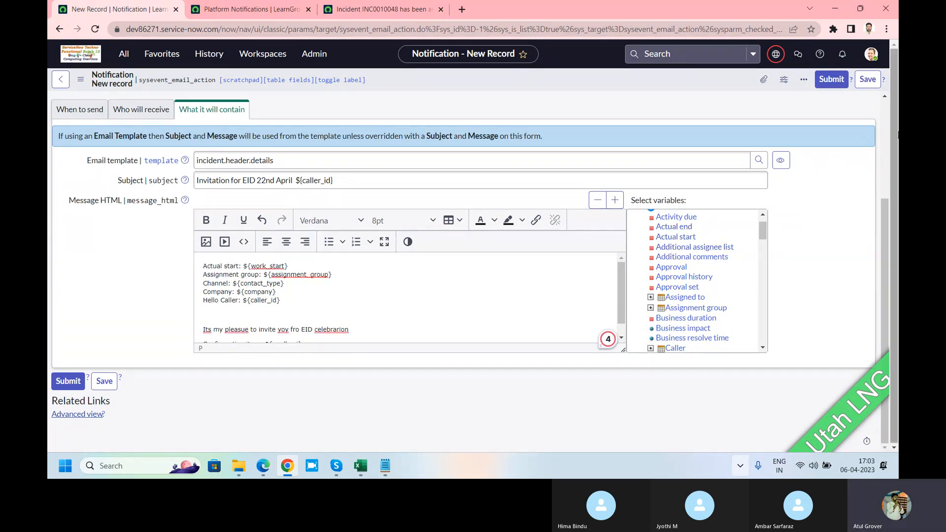
{"action": "left_click", "coordinate": [868, 84]}
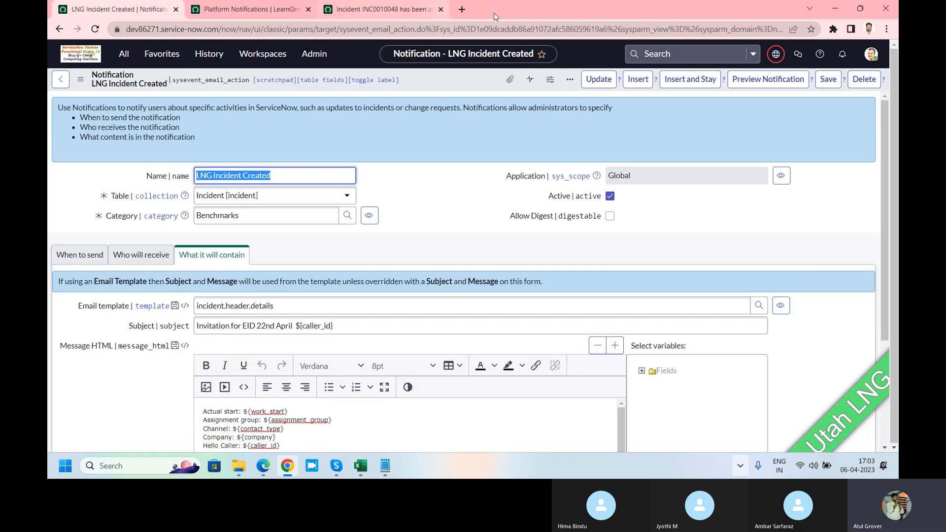
Open a blank incident form at dev86271.service-now.com/incident.do in a new browser tab and dismiss the test message
{"action": "left_click", "coordinate": [465, 10]}
{"action": "type", "text": "dev"}
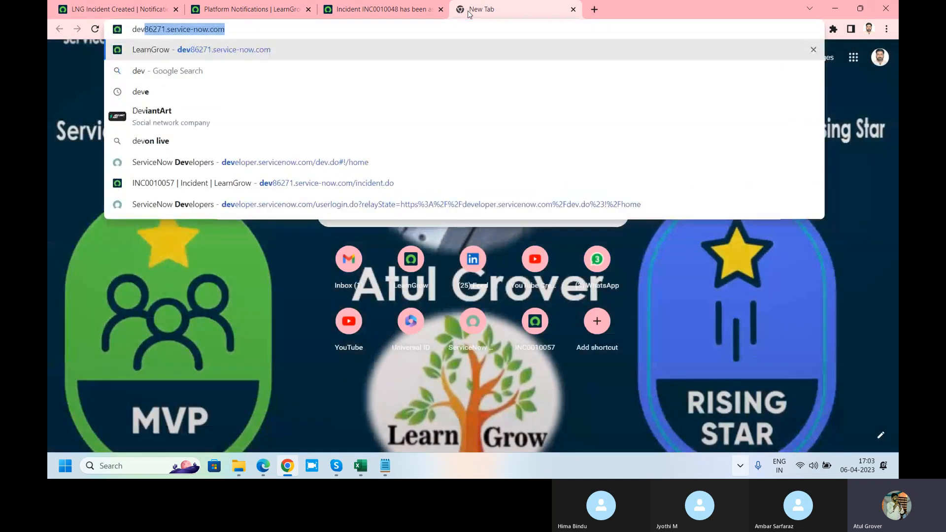
{"action": "key", "text": "Right"}
{"action": "type", "text": "/in"}
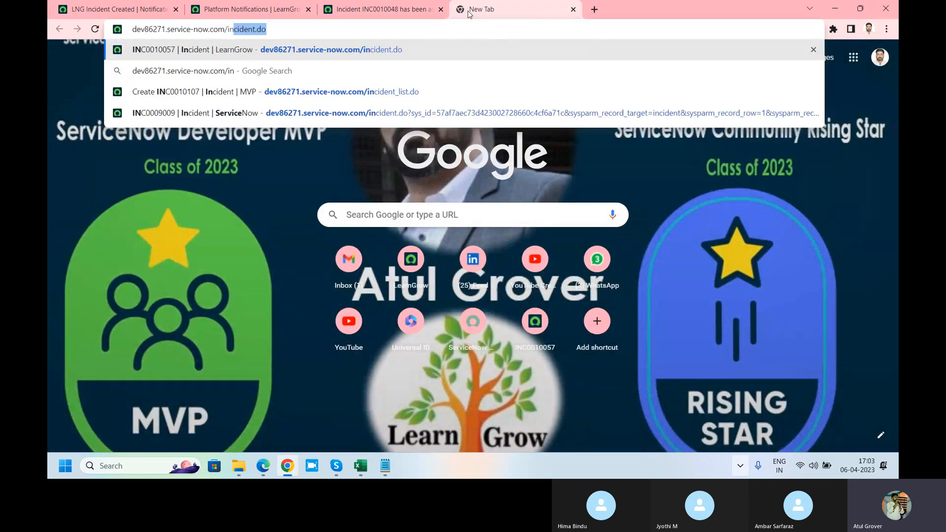
{"action": "key", "text": "Return"}
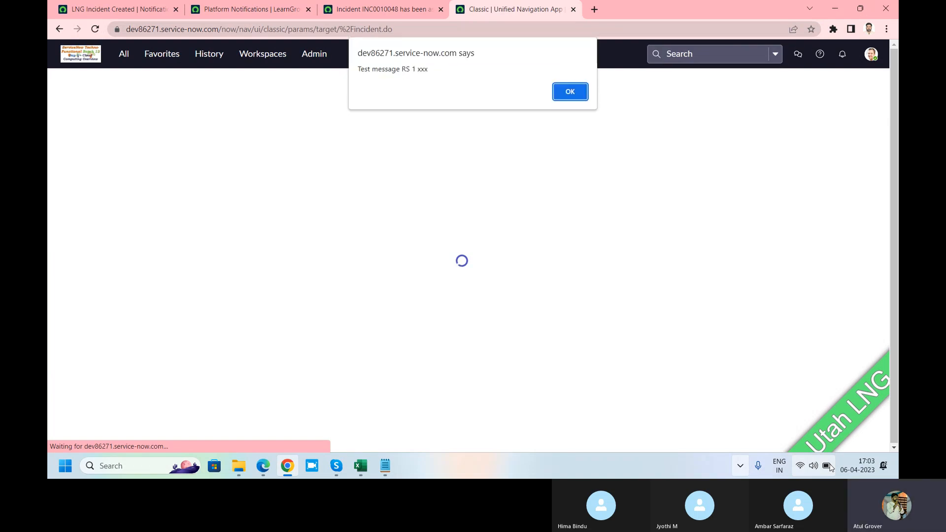
{"action": "left_click", "coordinate": [565, 91]}
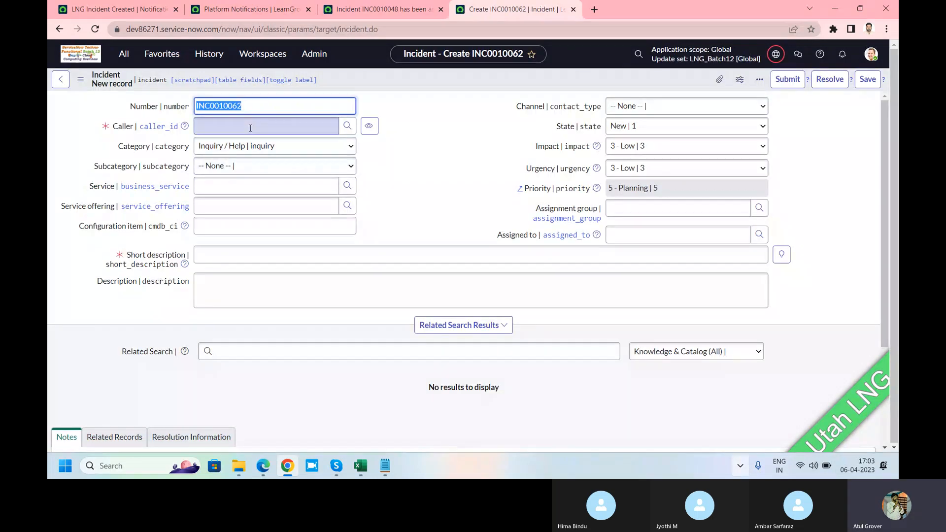
Set the new incident's caller to Abraham Lincoln
{"action": "left_click", "coordinate": [251, 128]}
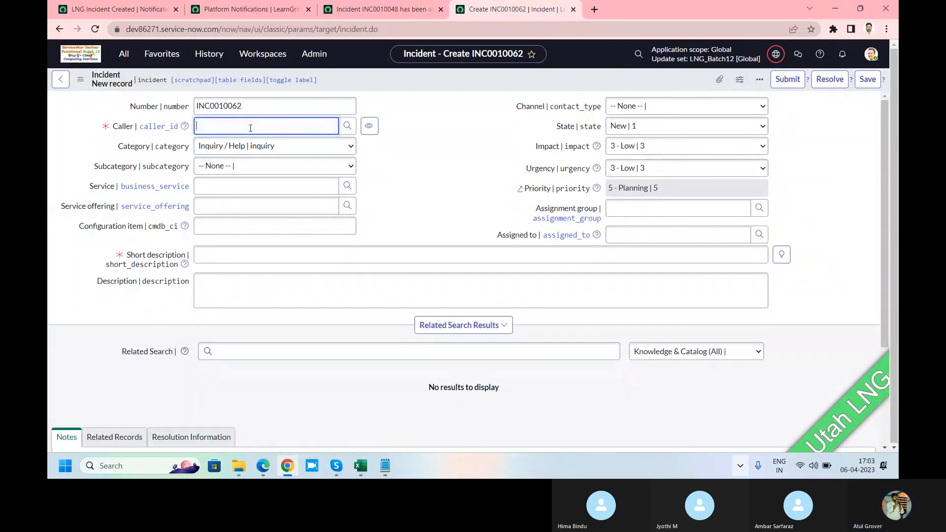
{"action": "type", "text": "jyt"}
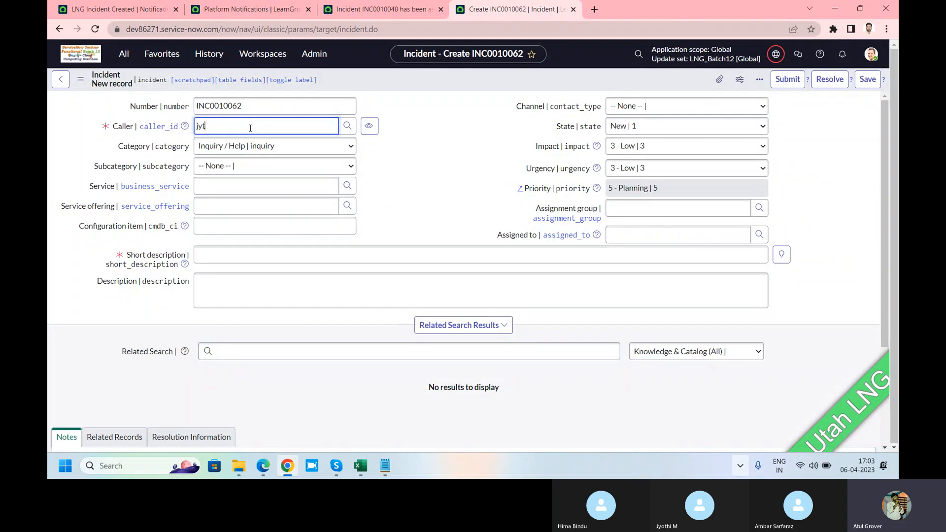
{"action": "left_click", "coordinate": [250, 128]}
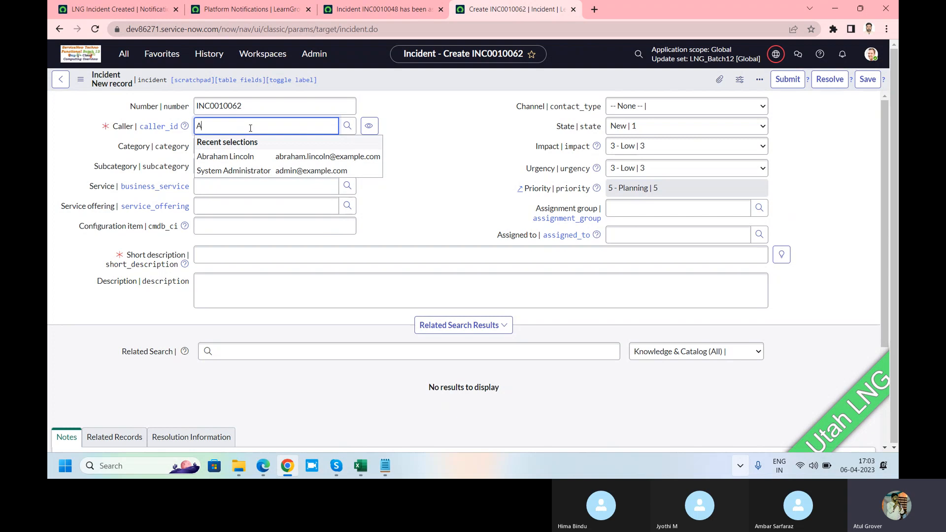
{"action": "type", "text": "Ab"}
{"action": "left_click", "coordinate": [234, 157]}
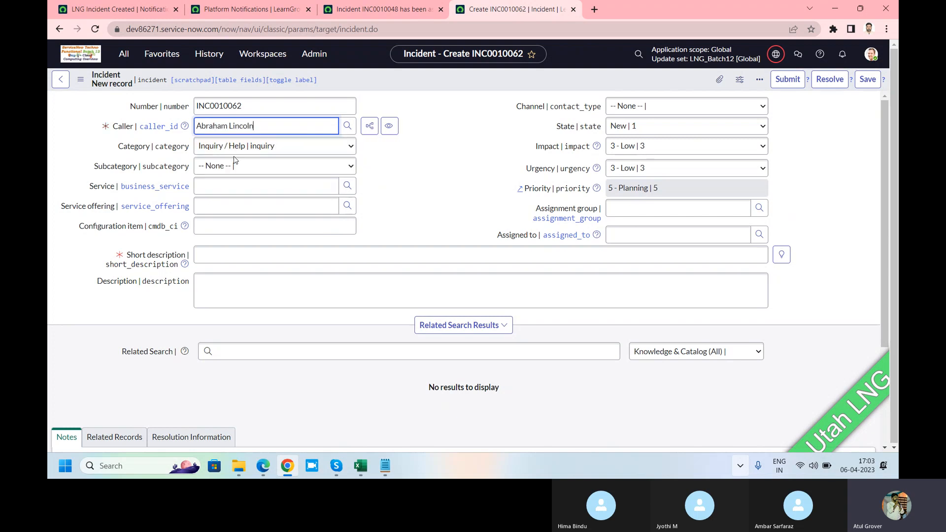
Enter "Hello EID" as the incident's short description and description, and save the record
{"action": "left_click", "coordinate": [234, 256]}
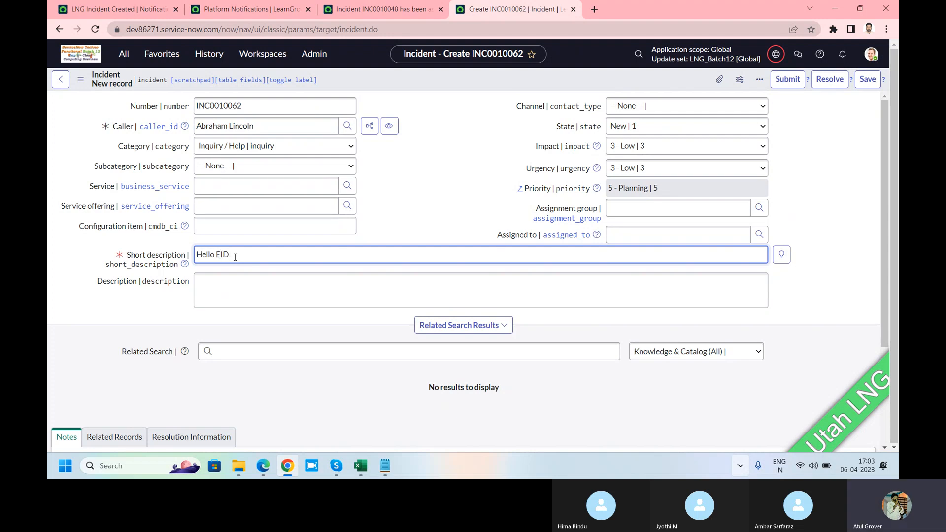
{"action": "type", "text": "Hello EID"}
{"action": "key", "text": "ctrl+a"}
{"action": "key", "text": "ctrl+c"}
{"action": "left_click", "coordinate": [213, 293]}
{"action": "key", "text": "ctrl+v"}
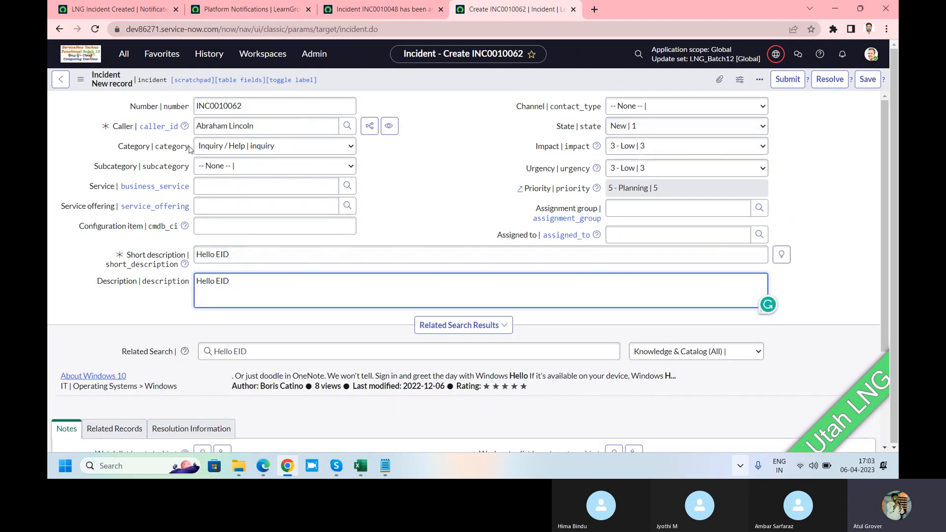
{"action": "right_click", "coordinate": [513, 78]}
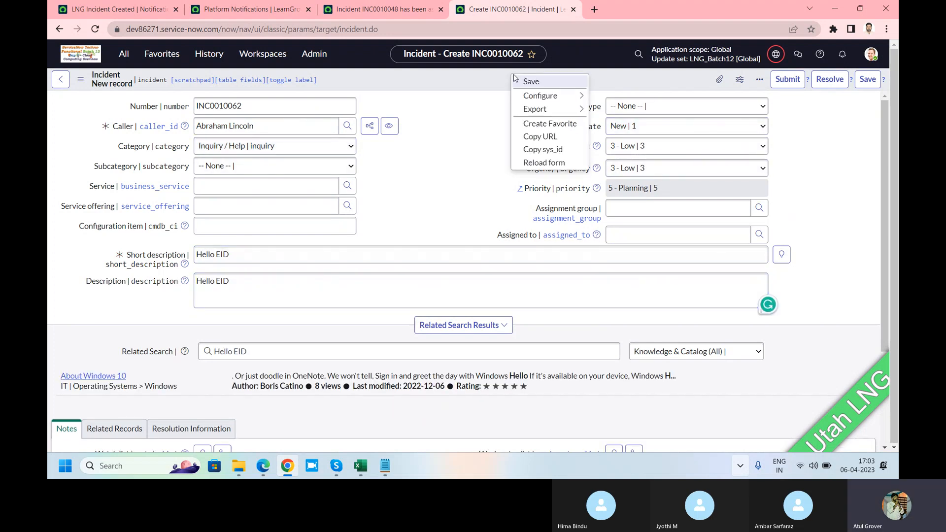
{"action": "left_click", "coordinate": [537, 83]}
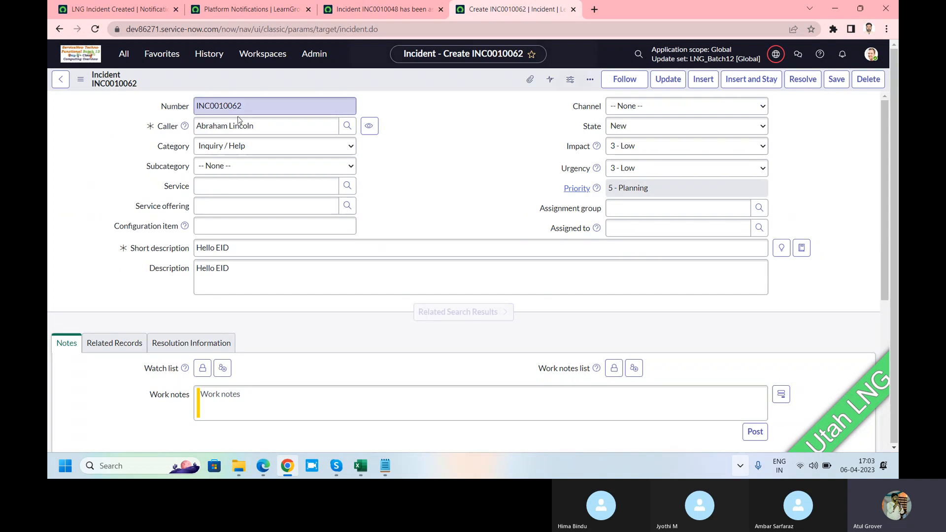
Copy the new incident's number, close the old email preview and open the Emails log under System Logs in that browser tab
{"action": "left_click", "coordinate": [570, 92]}
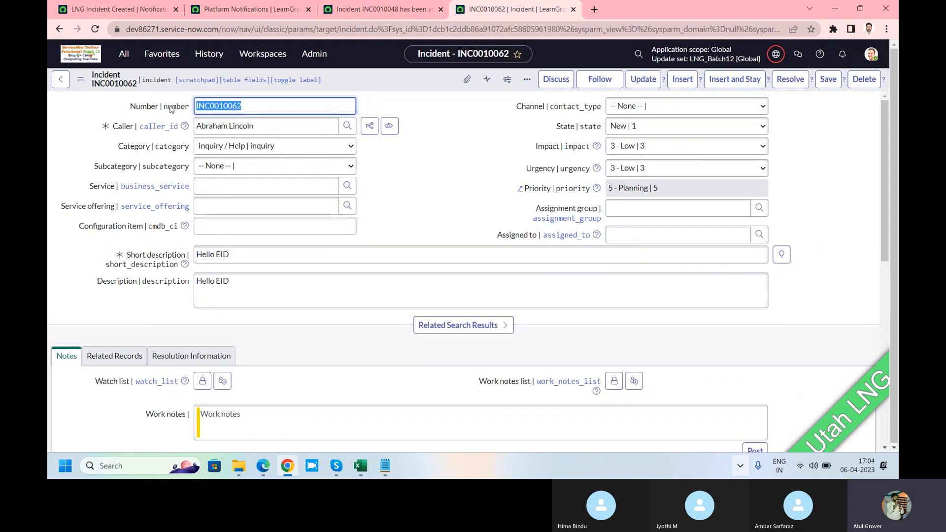
{"action": "left_click", "coordinate": [391, 9]}
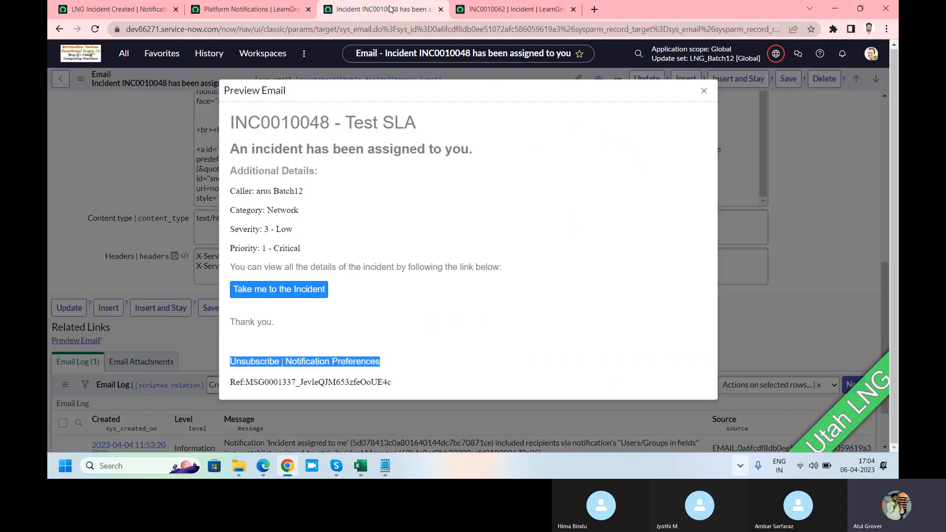
{"action": "left_click", "coordinate": [704, 90]}
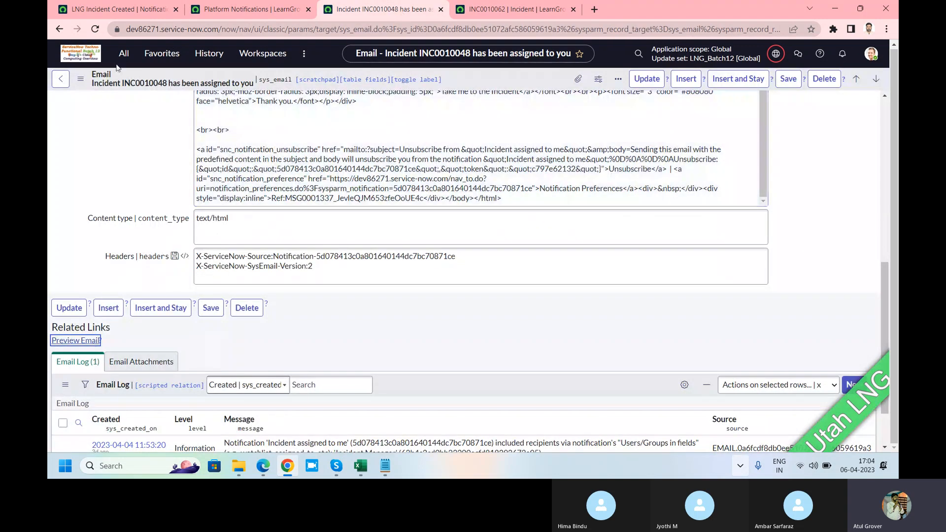
{"action": "left_click", "coordinate": [124, 53]}
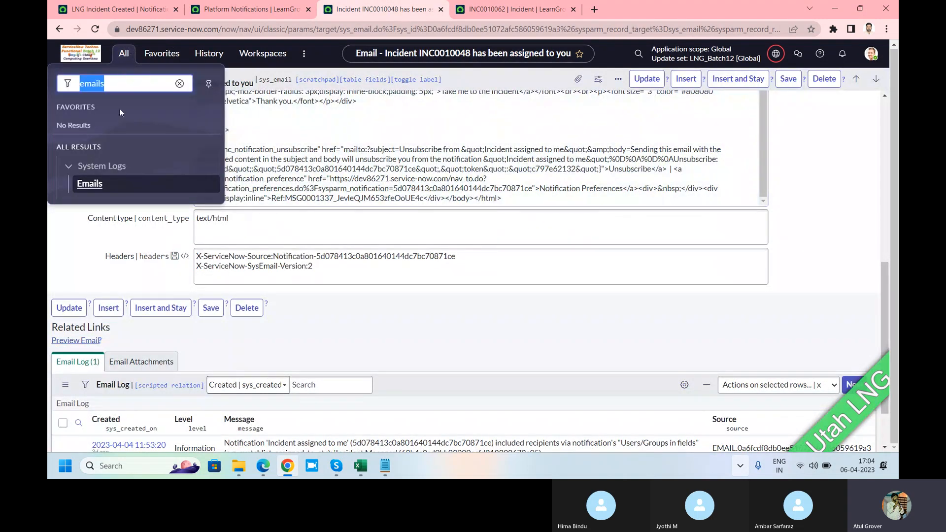
{"action": "left_click", "coordinate": [85, 185]}
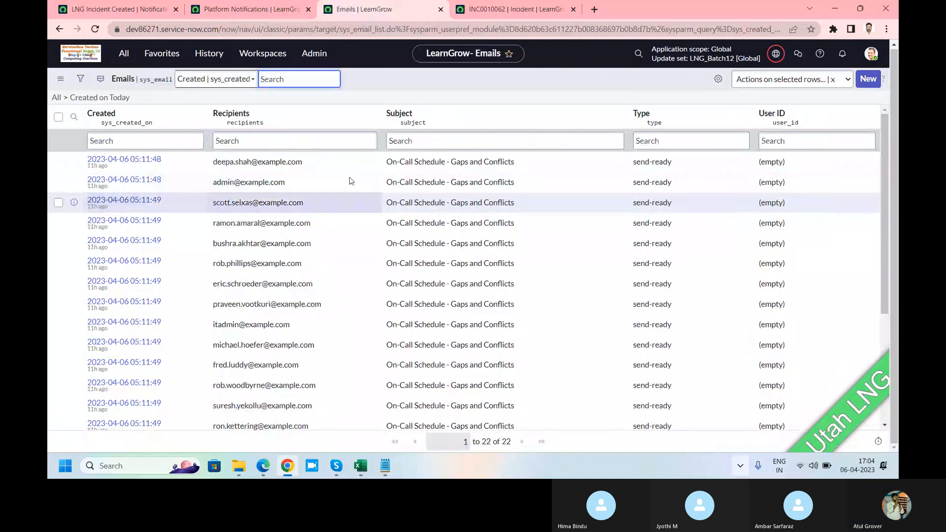
Enter *INC0010062 as the Subject search value in the Emails list
{"action": "left_click", "coordinate": [421, 142]}
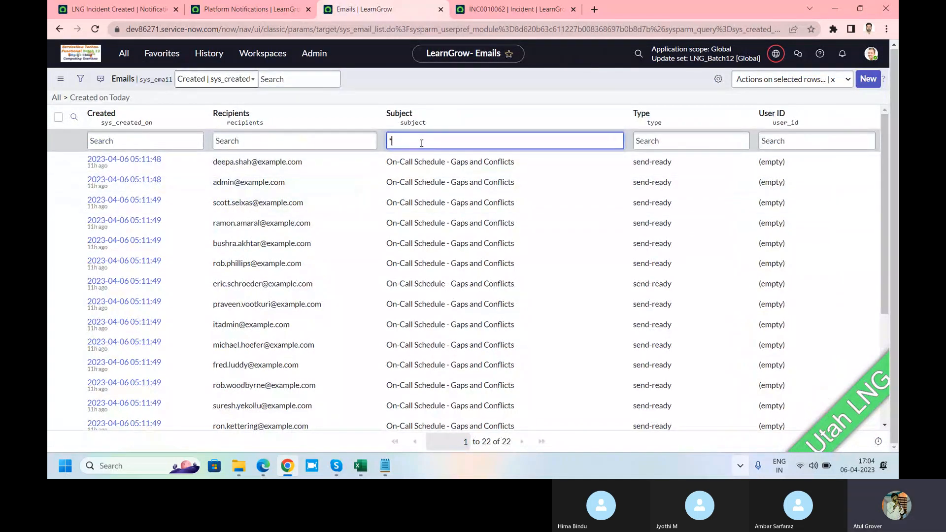
{"action": "type", "text": "*"}
{"action": "type", "text": "INC0010062"}
Highlight the table names sys_email_list and sysevent_email_action in the addresses of the Emails list and the LNG Incident Created notification
{"action": "left_click_drag", "start_coordinate": [342, 29], "coordinate": [386, 30]}
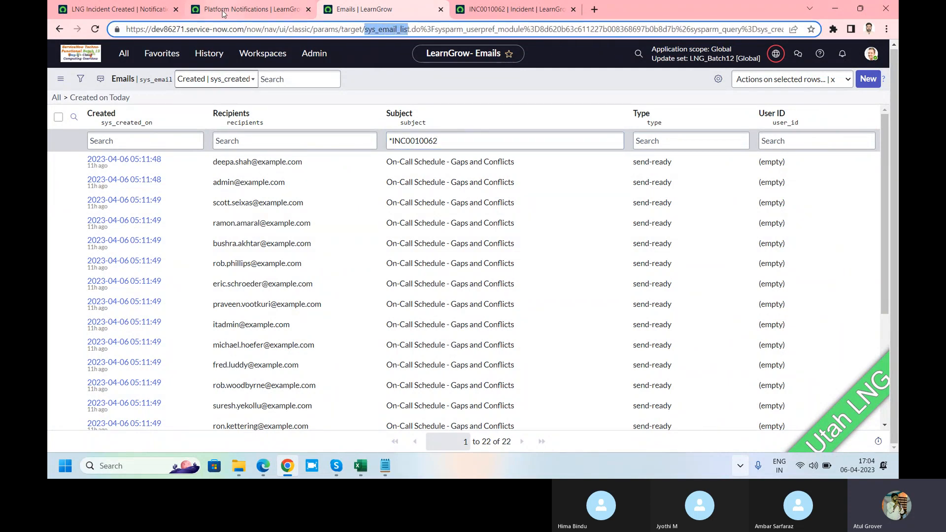
{"action": "left_click", "coordinate": [135, 11]}
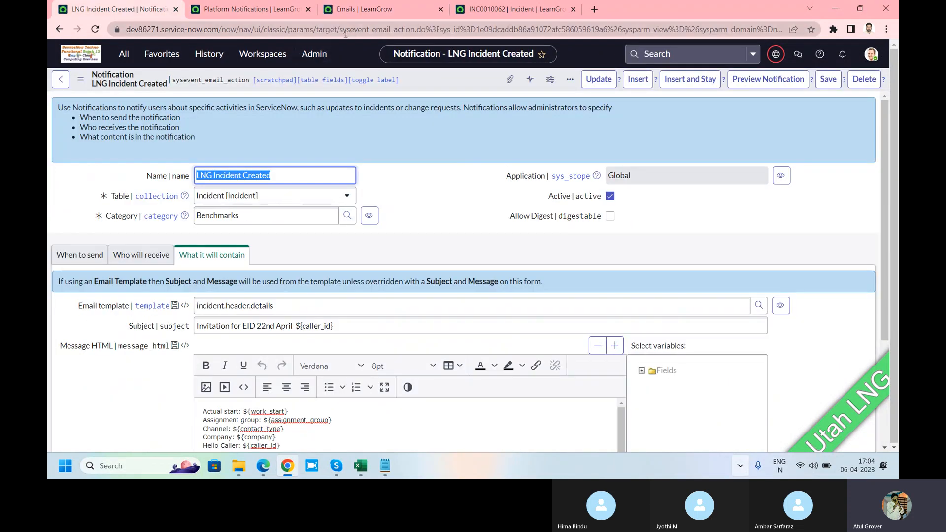
{"action": "left_click_drag", "start_coordinate": [340, 30], "coordinate": [413, 30]}
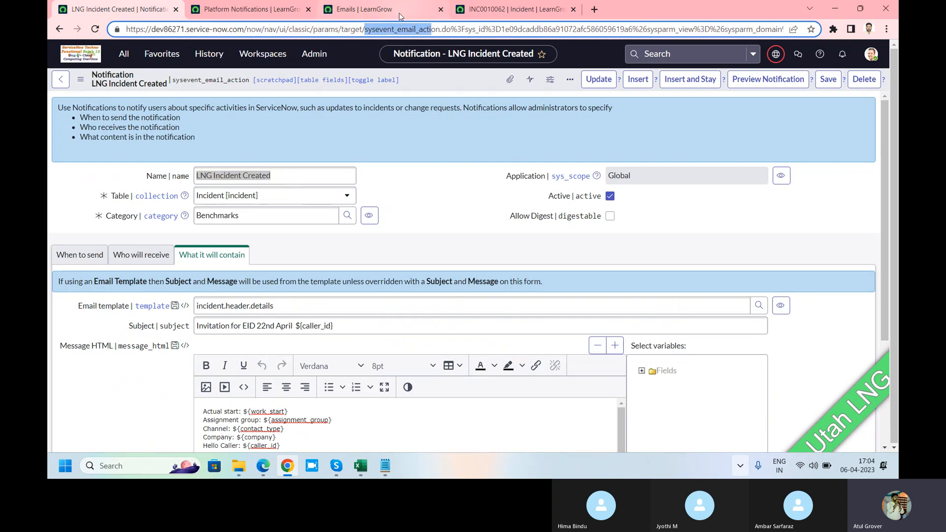
{"action": "mouse_move", "coordinate": [400, 17]}
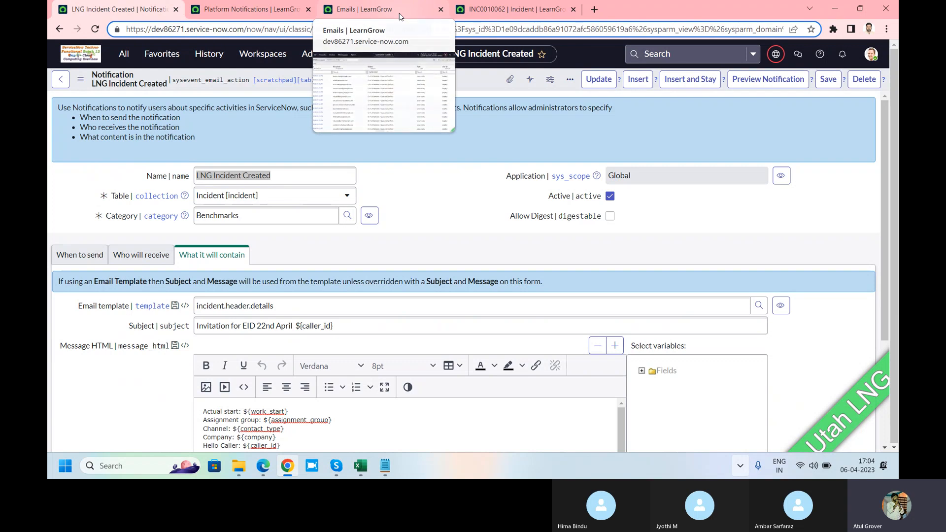
Run the Subject search for the new incident in the Emails list and open the matching email record
{"action": "left_click", "coordinate": [400, 15]}
{"action": "left_click", "coordinate": [449, 138]}
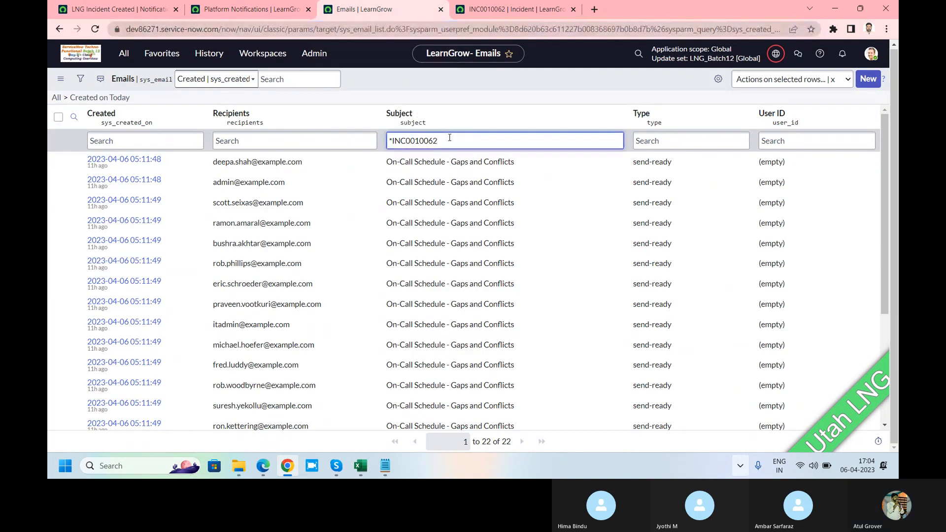
{"action": "key", "text": "Return"}
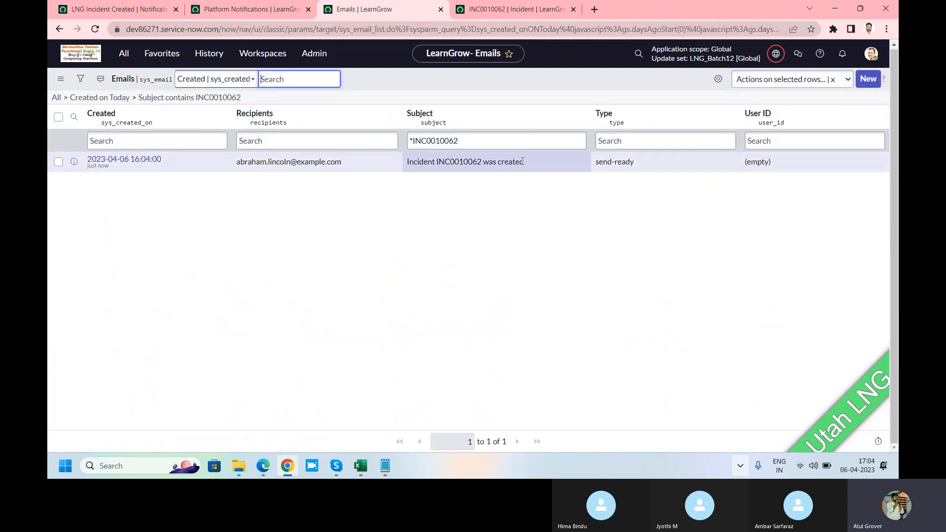
{"action": "left_click", "coordinate": [132, 160]}
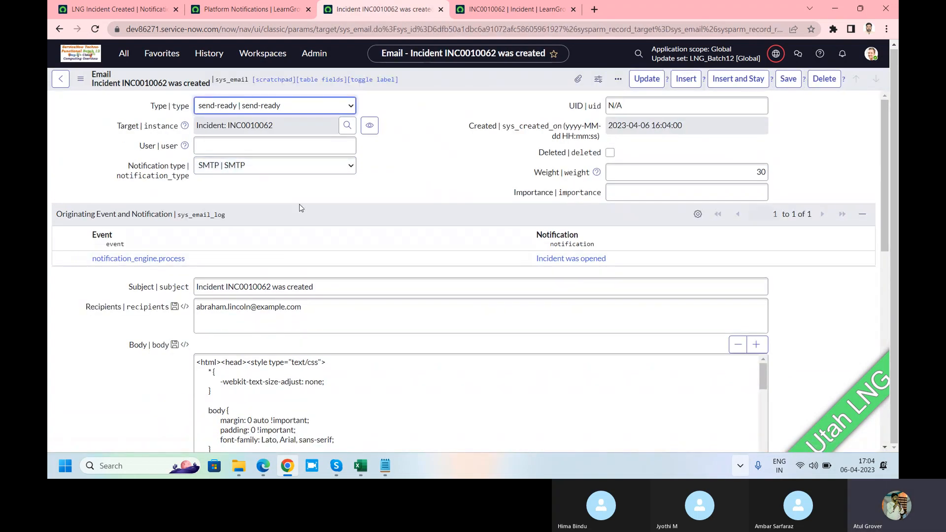
Compare the email's recipients with the users, groups and recipient fields set on the LNG Incident Created notification
{"action": "scroll", "coordinate": [298, 207], "scroll_direction": "down", "scroll_amount": 1}
{"action": "left_click_drag", "start_coordinate": [311, 257], "coordinate": [196, 252]}
{"action": "scroll", "coordinate": [343, 205], "scroll_direction": "up", "scroll_amount": 1}
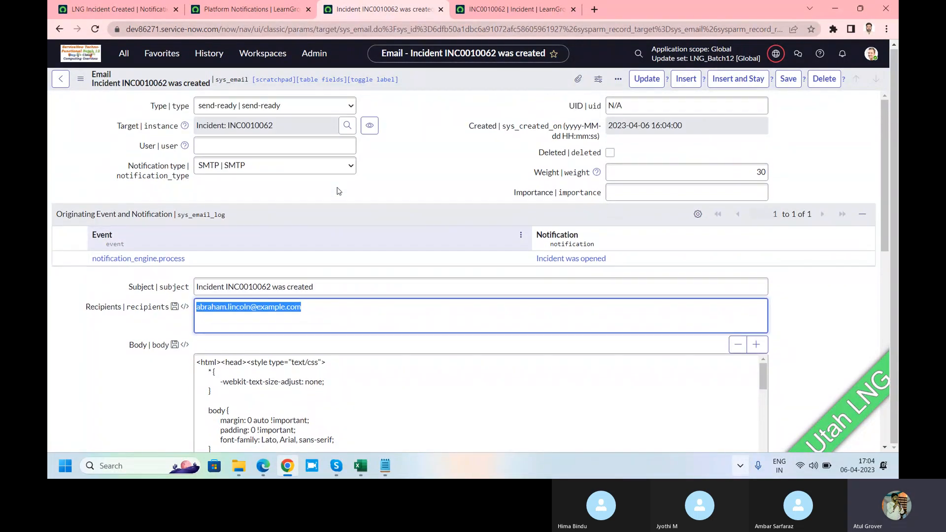
{"action": "left_click", "coordinate": [123, 10]}
{"action": "left_click", "coordinate": [163, 203]}
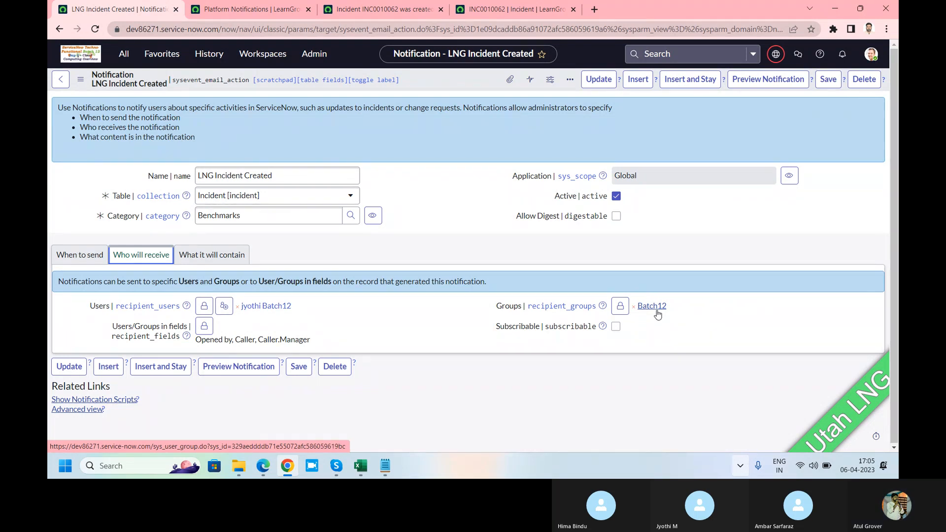
{"action": "left_click", "coordinate": [393, 11]}
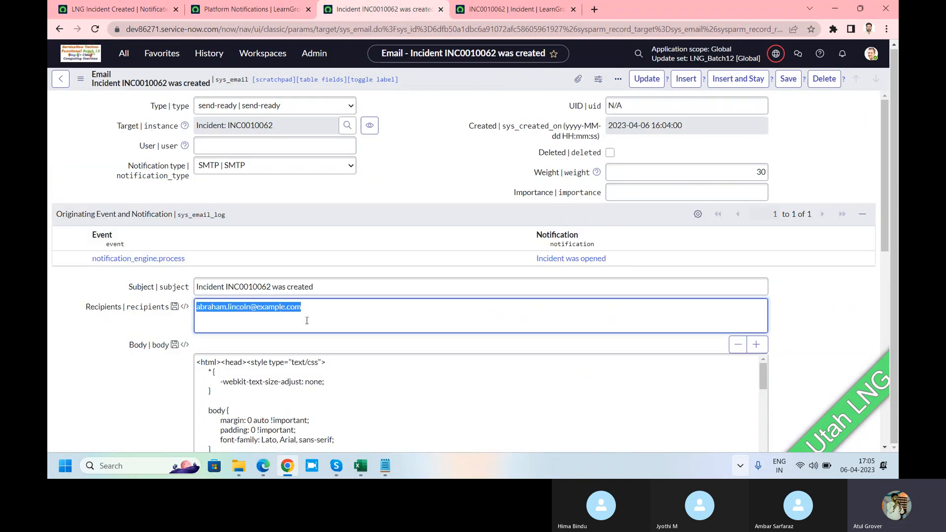
{"action": "left_click", "coordinate": [324, 313]}
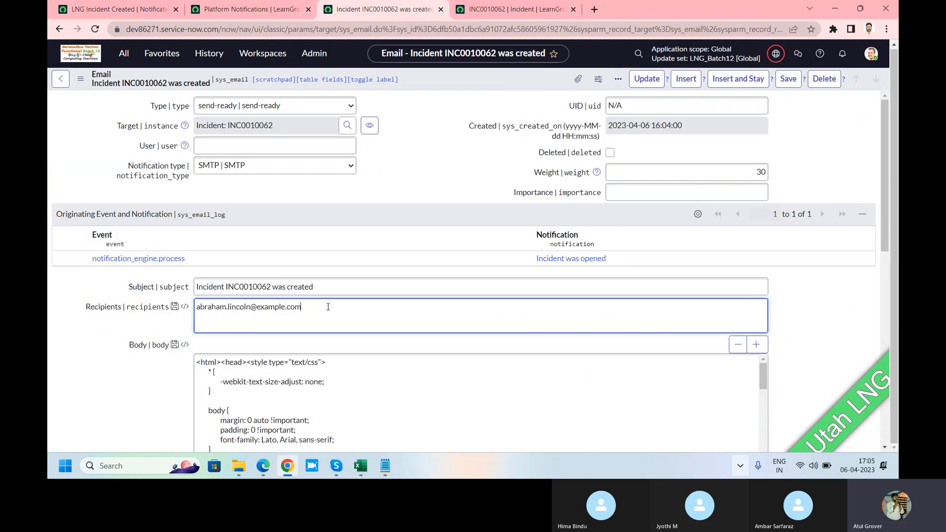
Preview the new incident's email, read through its whole content and close the preview
{"action": "scroll", "coordinate": [328, 307], "scroll_direction": "down", "scroll_amount": 1}
{"action": "scroll", "coordinate": [327, 307], "scroll_direction": "down", "scroll_amount": 3}
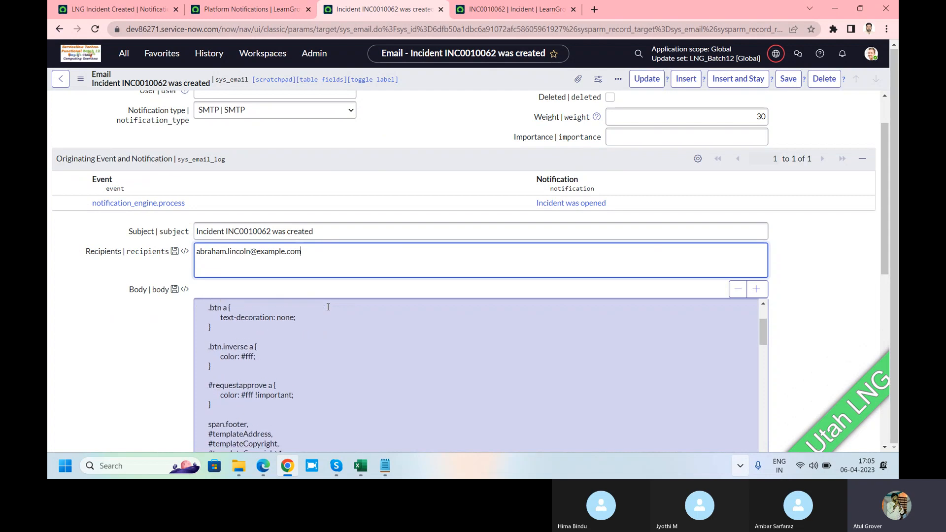
{"action": "scroll", "coordinate": [116, 327], "scroll_direction": "down", "scroll_amount": 7}
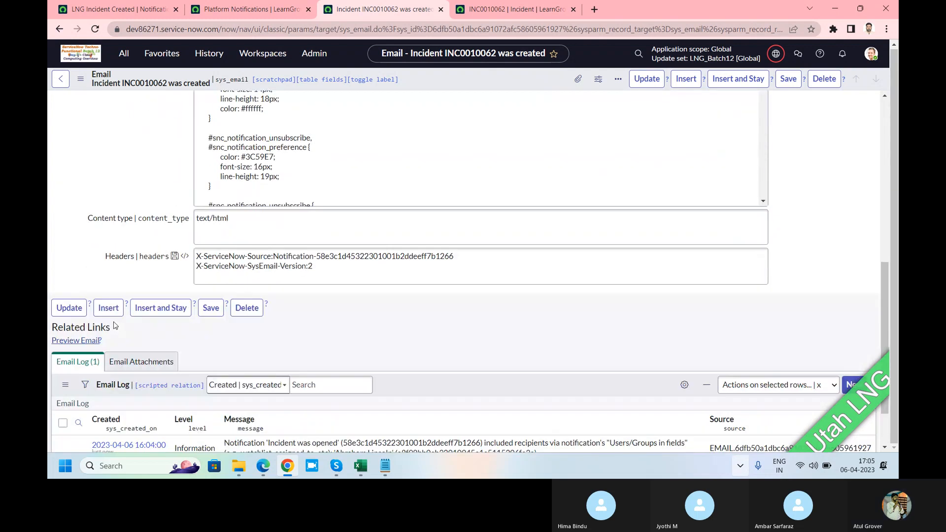
{"action": "left_click", "coordinate": [63, 340]}
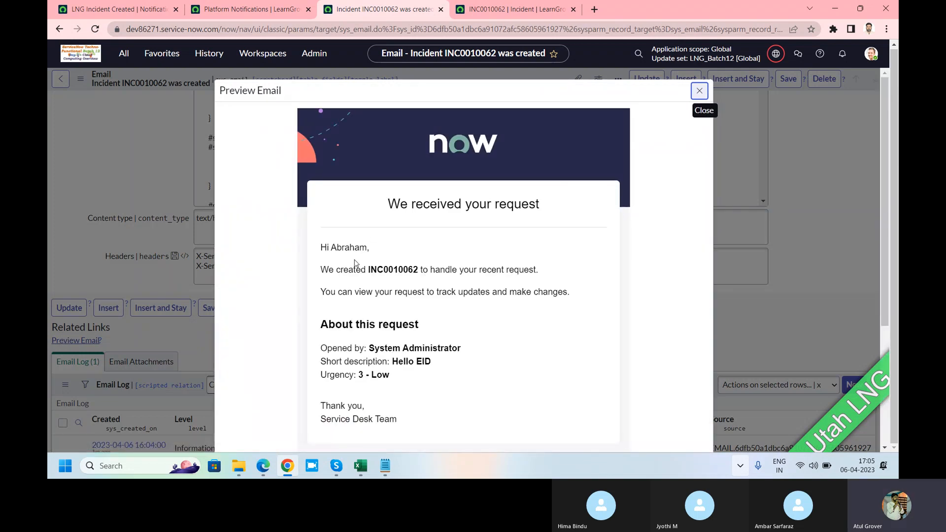
{"action": "scroll", "coordinate": [363, 272], "scroll_direction": "down", "scroll_amount": 4}
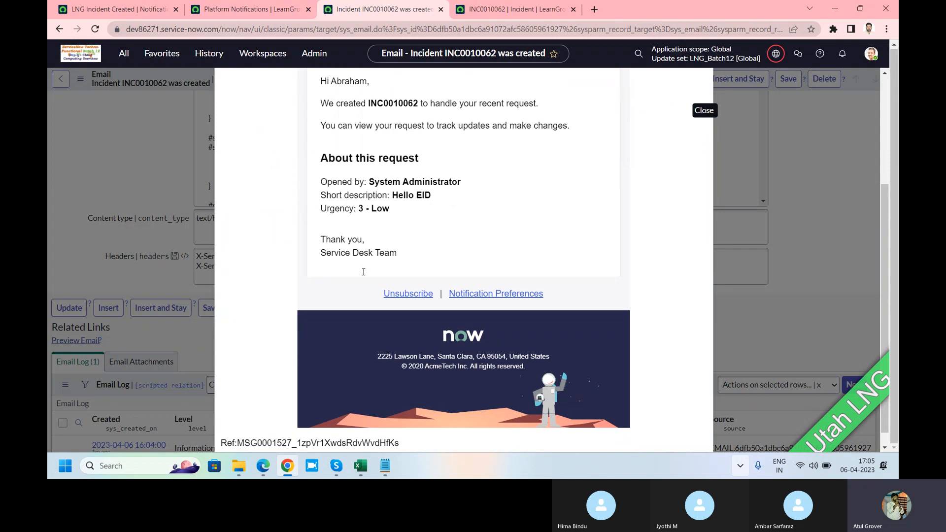
{"action": "scroll", "coordinate": [365, 275], "scroll_direction": "down", "scroll_amount": 1}
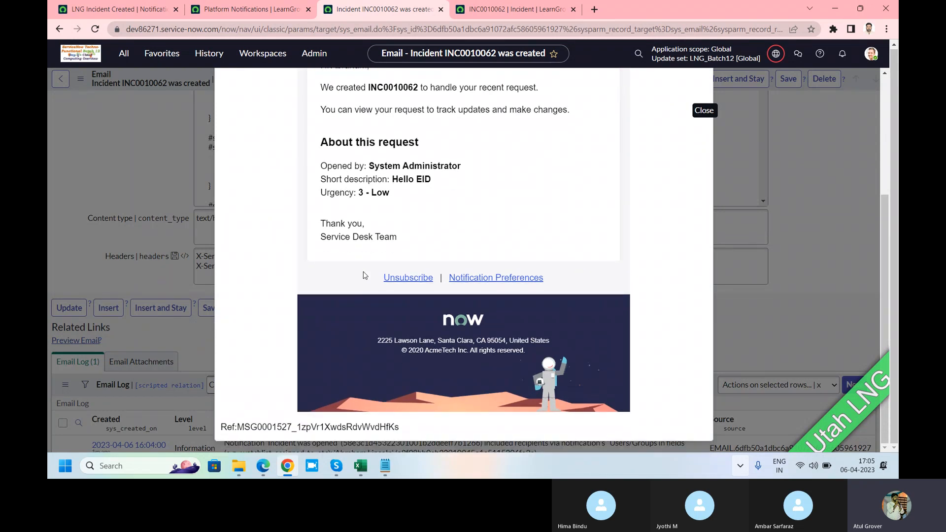
{"action": "scroll", "coordinate": [365, 275], "scroll_direction": "up", "scroll_amount": 5}
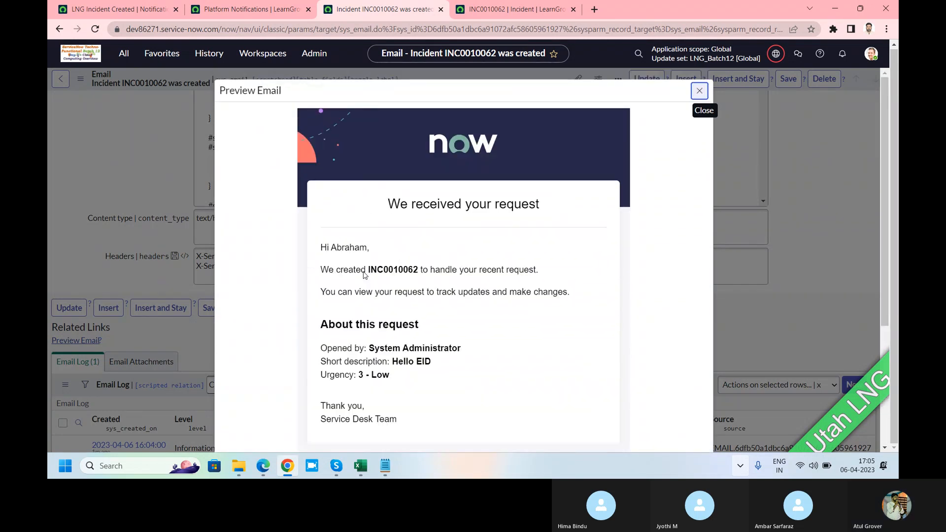
{"action": "left_click", "coordinate": [698, 92]}
Examine the email's log entry and the notification that originated it
{"action": "scroll", "coordinate": [287, 335], "scroll_direction": "down", "scroll_amount": 2}
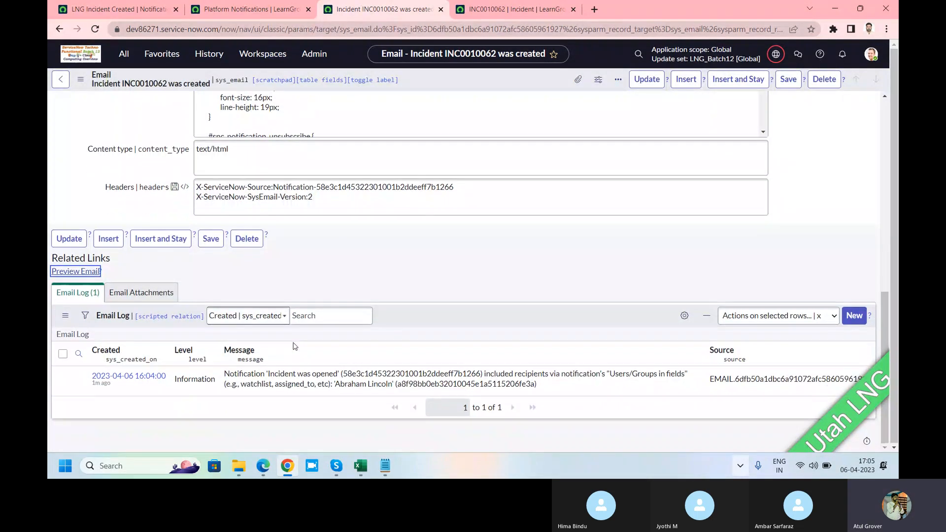
{"action": "scroll", "coordinate": [302, 301], "scroll_direction": "up", "scroll_amount": 10}
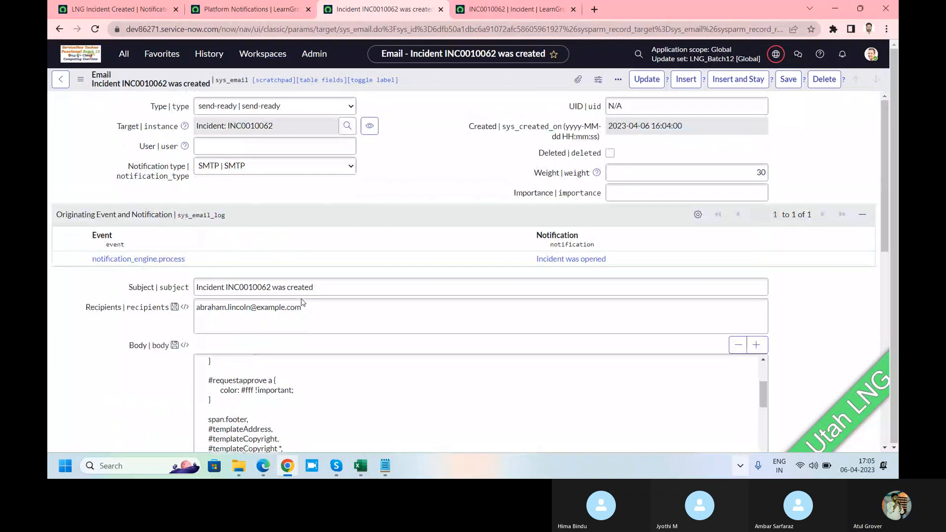
{"action": "left_click_drag", "start_coordinate": [610, 257], "coordinate": [527, 263]}
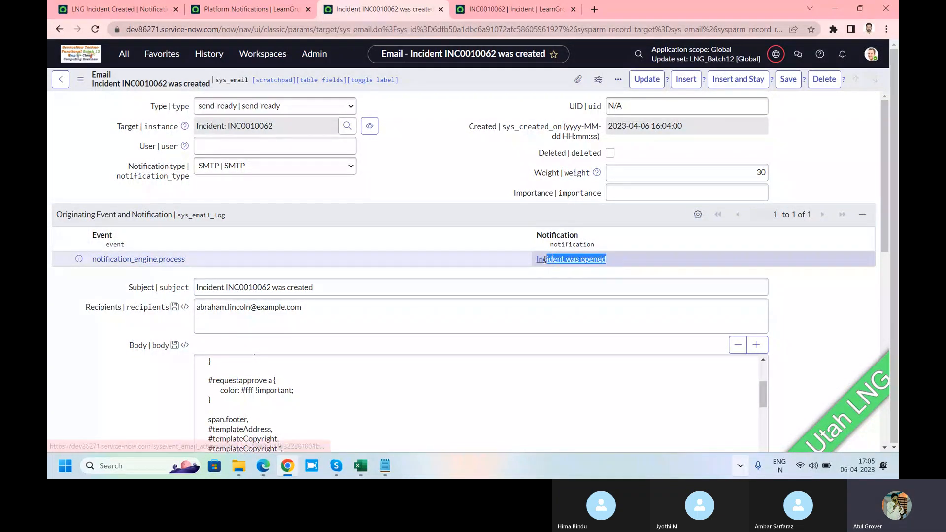
Return to the Emails list filtered by the new incident's number and refresh it repeatedly to check for further emails
{"action": "left_click", "coordinate": [60, 80]}
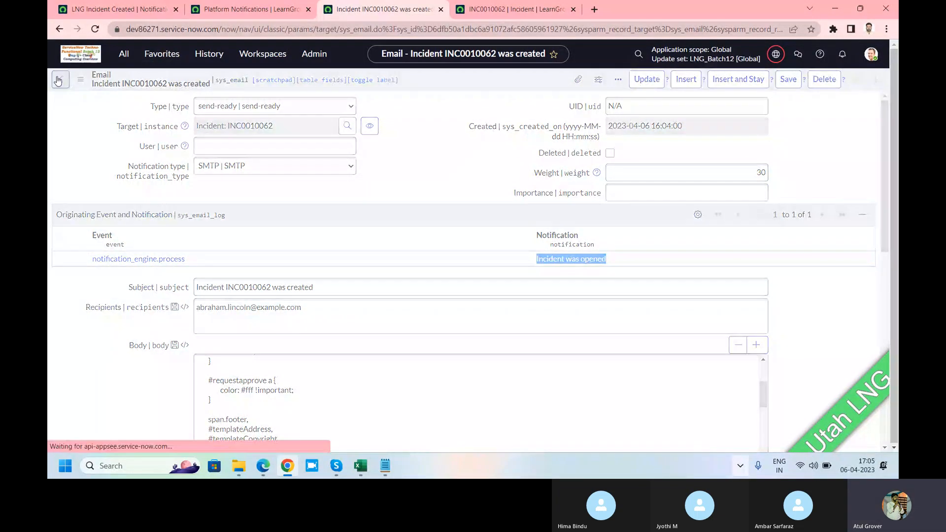
{"action": "left_click", "coordinate": [56, 30]}
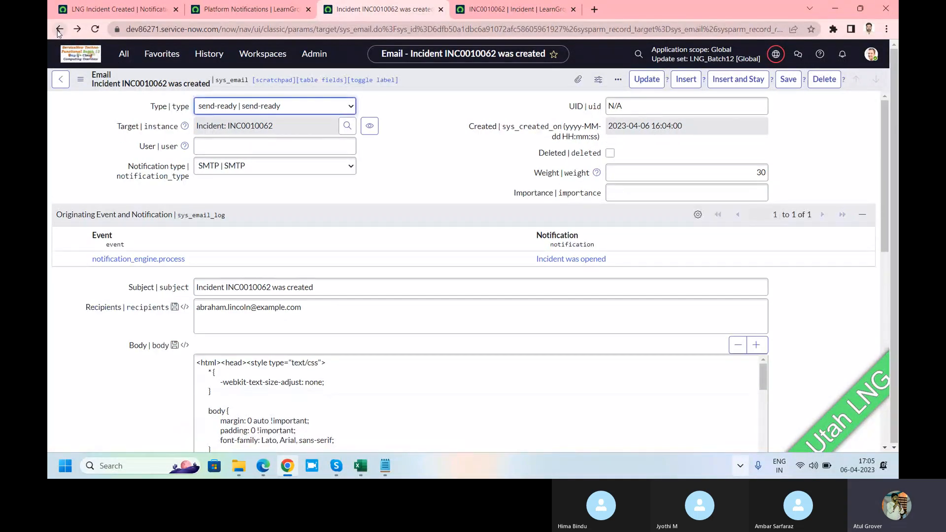
{"action": "left_click", "coordinate": [58, 31]}
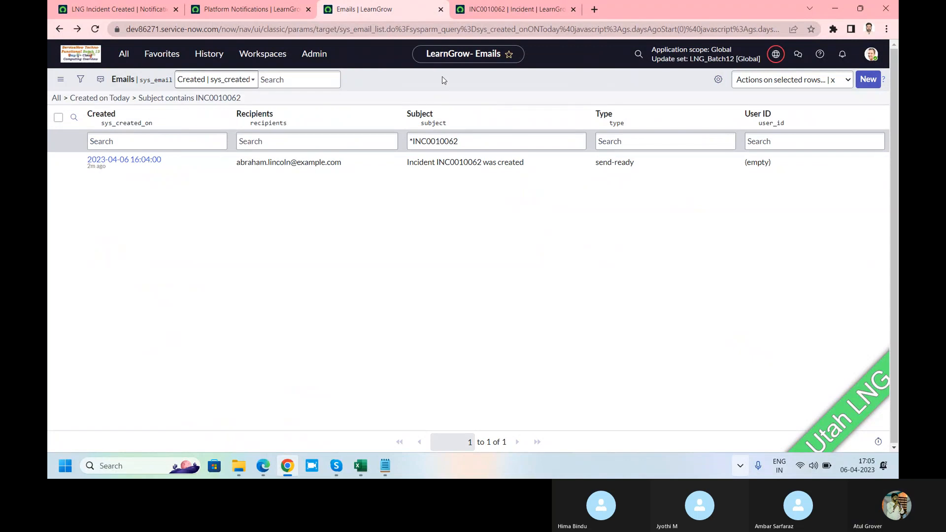
{"action": "right_click", "coordinate": [443, 79]}
{"action": "left_click", "coordinate": [460, 136]}
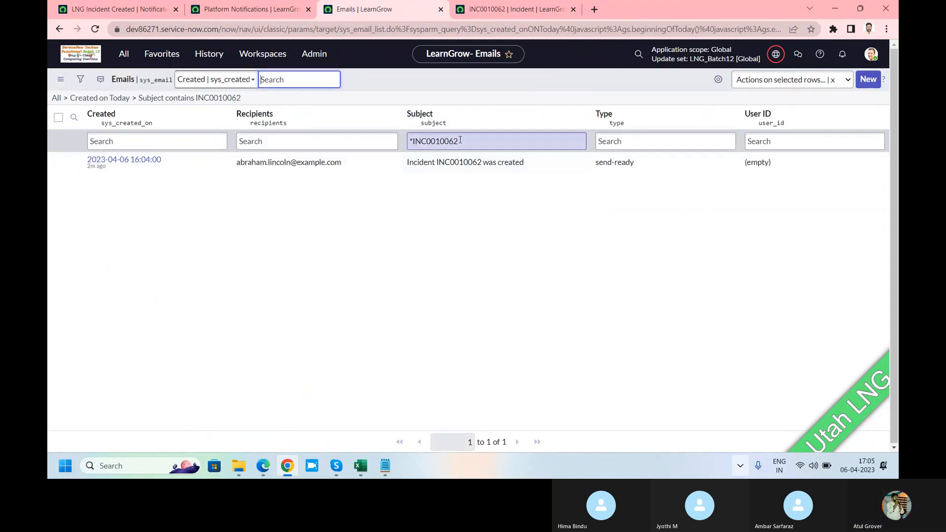
{"action": "right_click", "coordinate": [428, 78]}
{"action": "left_click", "coordinate": [451, 136]}
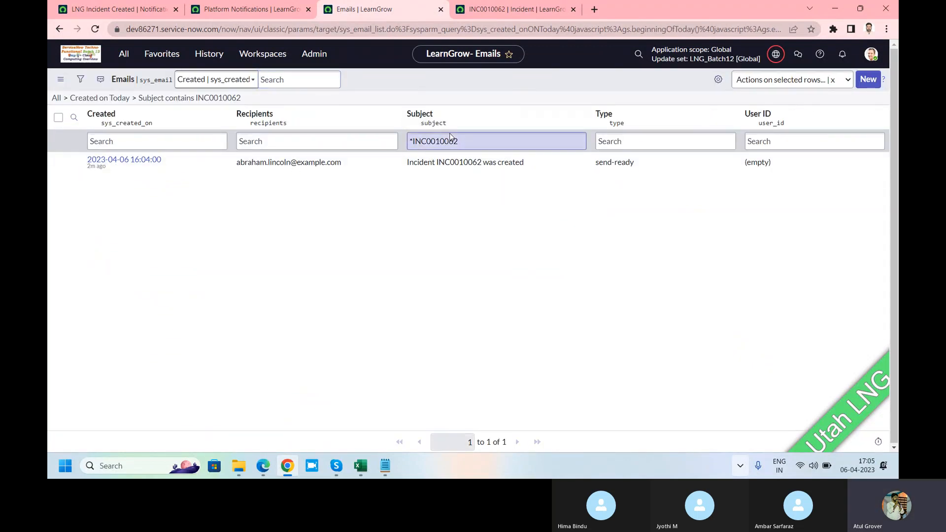
{"action": "right_click", "coordinate": [426, 77]}
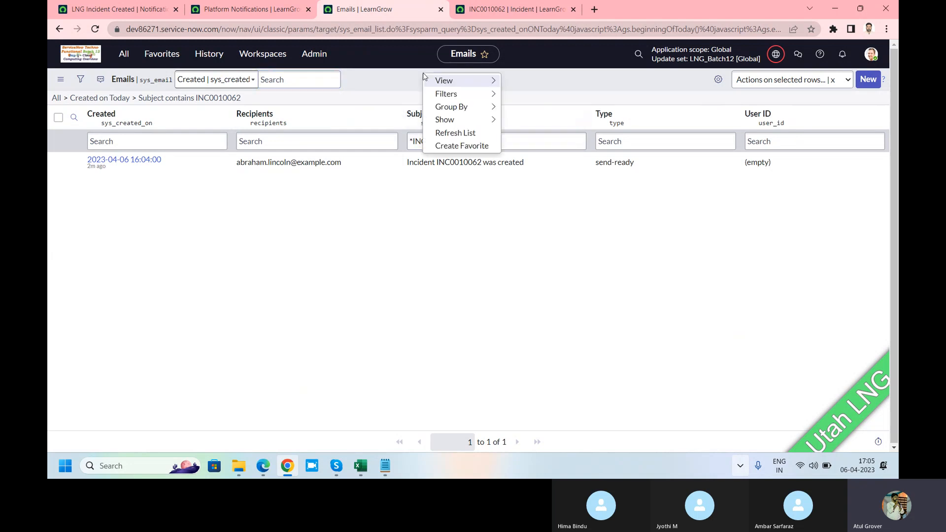
{"action": "left_click", "coordinate": [439, 134]}
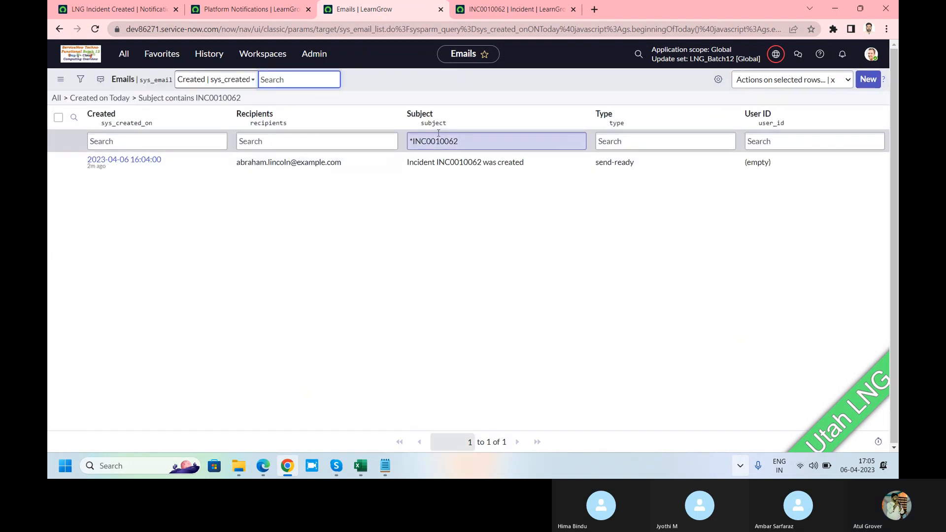
Check the new incident's state against the LNG Incident Created notification's sending conditions, and review the notification's recipient fields
{"action": "left_click", "coordinate": [490, 12]}
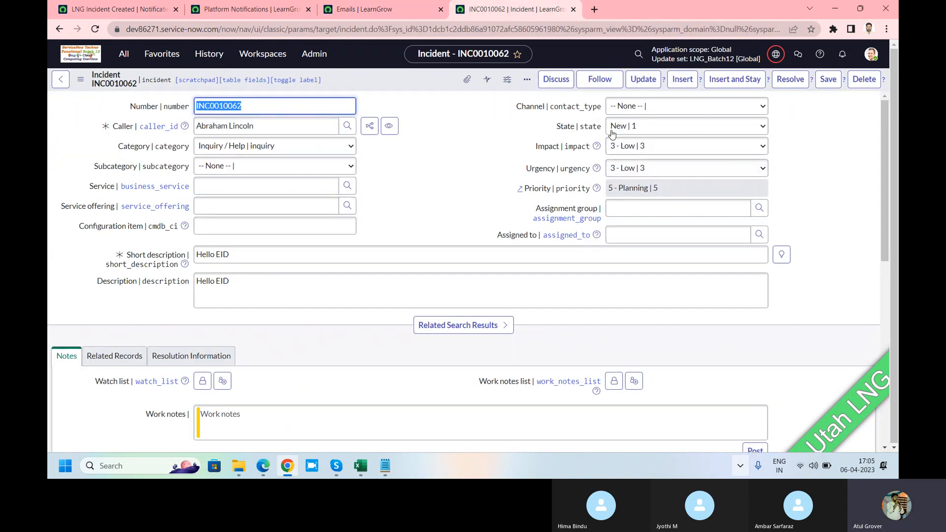
{"action": "left_click", "coordinate": [118, 9]}
{"action": "left_click", "coordinate": [89, 258]}
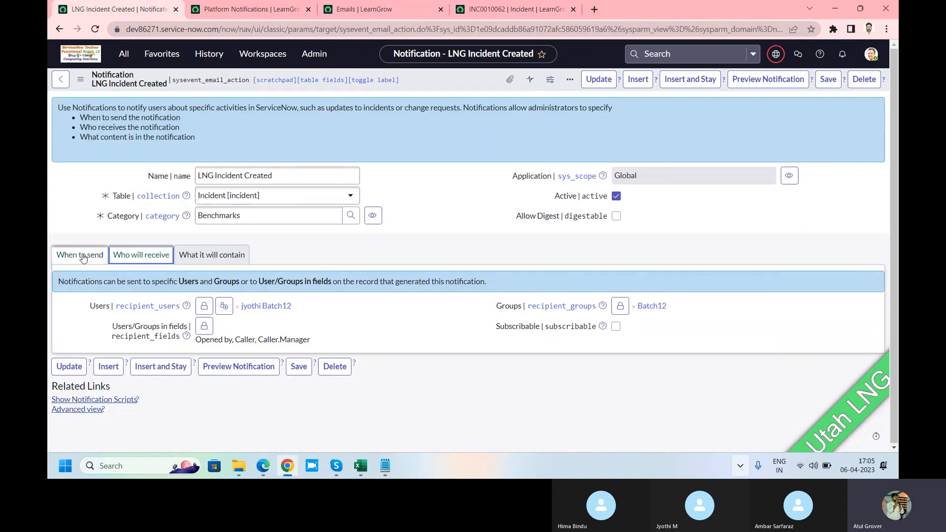
{"action": "scroll", "coordinate": [228, 293], "scroll_direction": "down", "scroll_amount": 2}
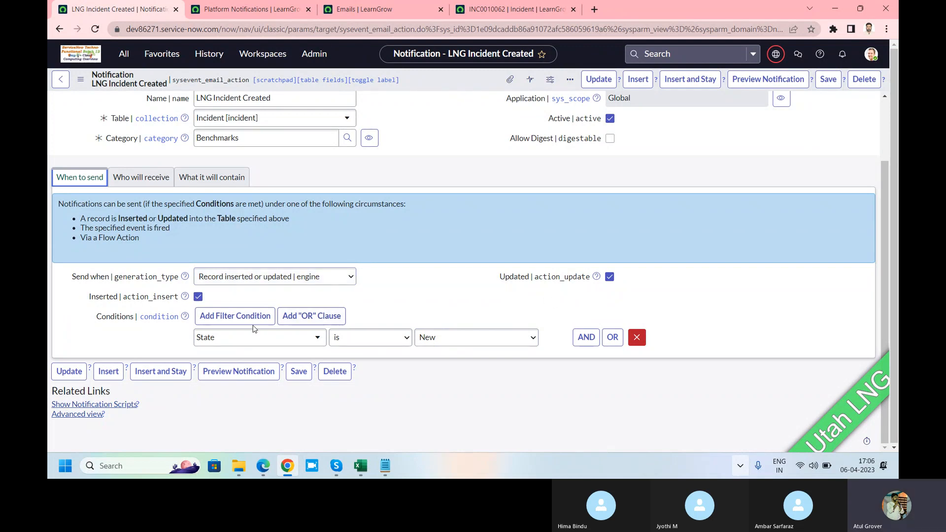
{"action": "left_click", "coordinate": [141, 177]}
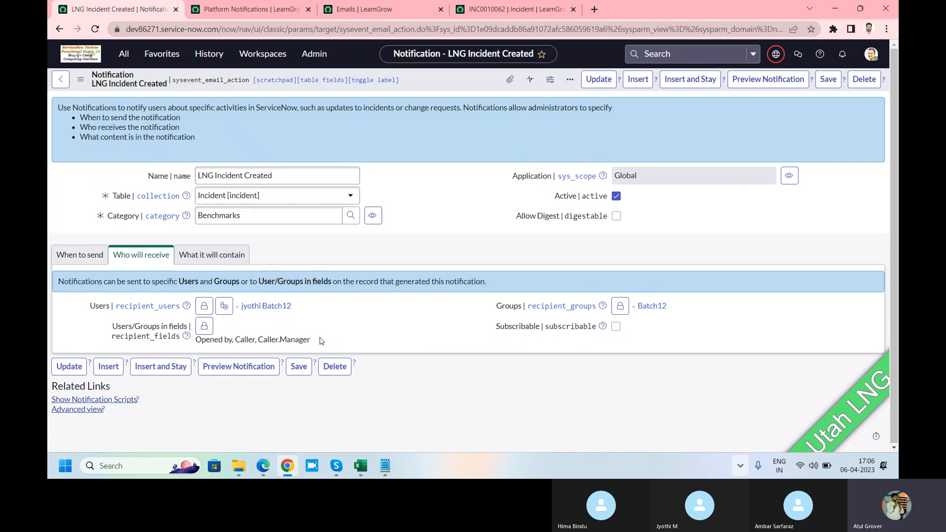
{"action": "left_click_drag", "start_coordinate": [321, 341], "coordinate": [193, 339]}
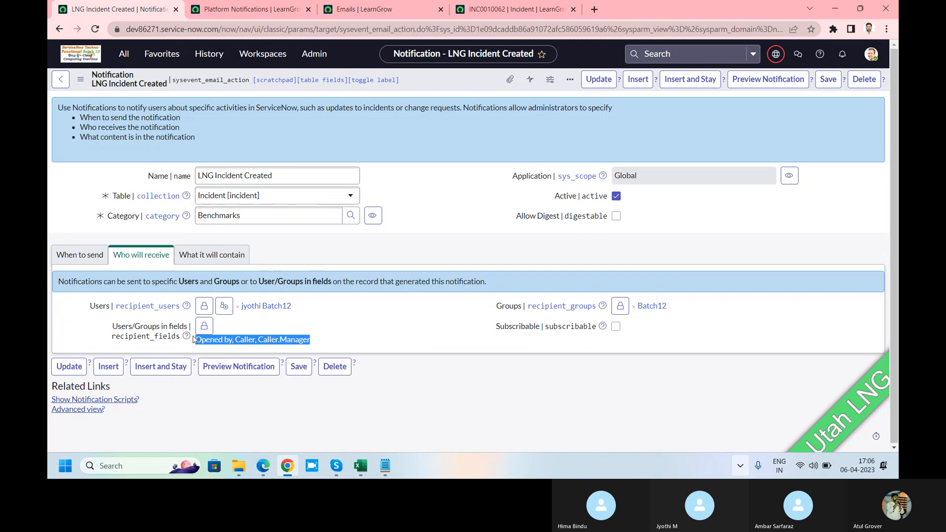
{"action": "left_click", "coordinate": [255, 10]}
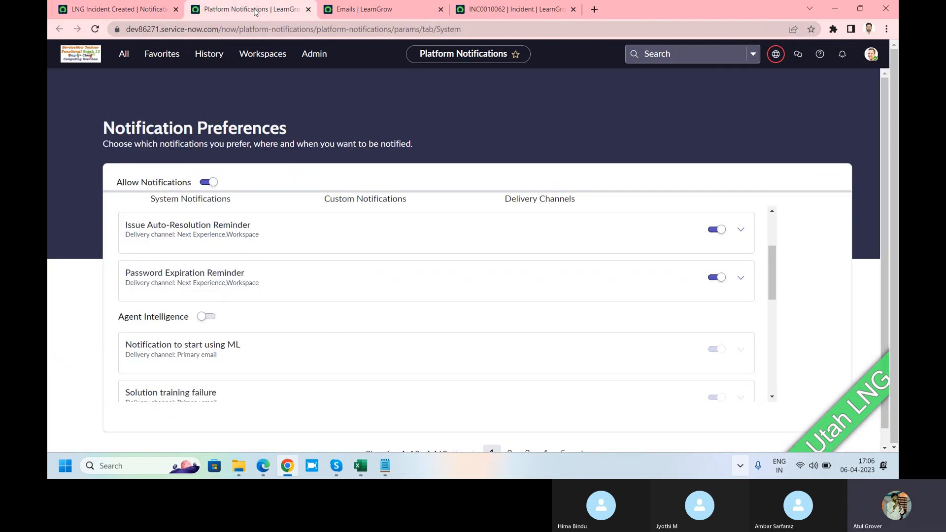
Open the caller's user record from the new incident, look through its fields and close it
{"action": "left_click", "coordinate": [494, 11]}
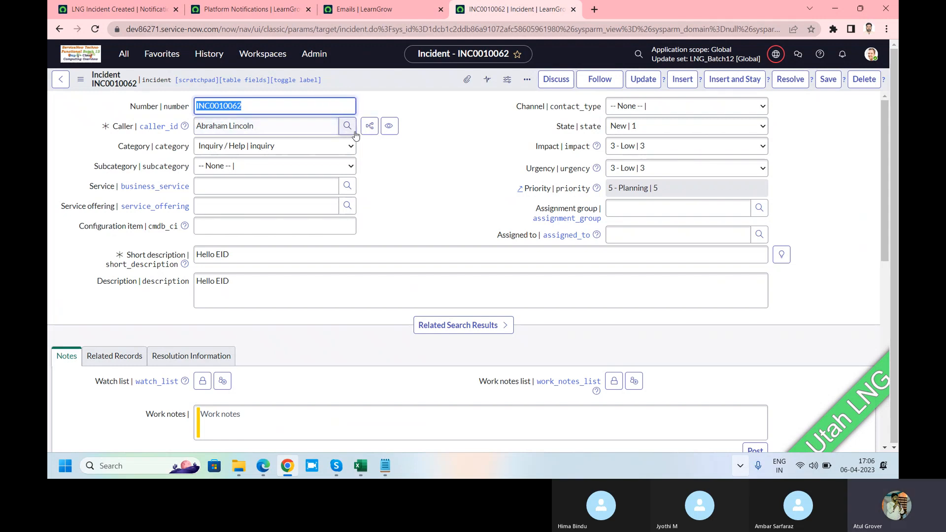
{"action": "left_click", "coordinate": [387, 126]}
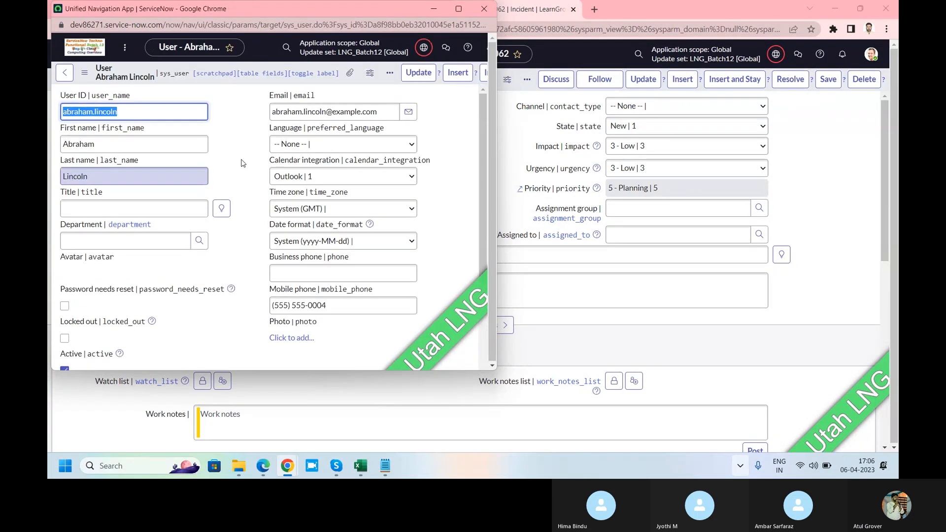
{"action": "scroll", "coordinate": [205, 190], "scroll_direction": "down", "scroll_amount": 3}
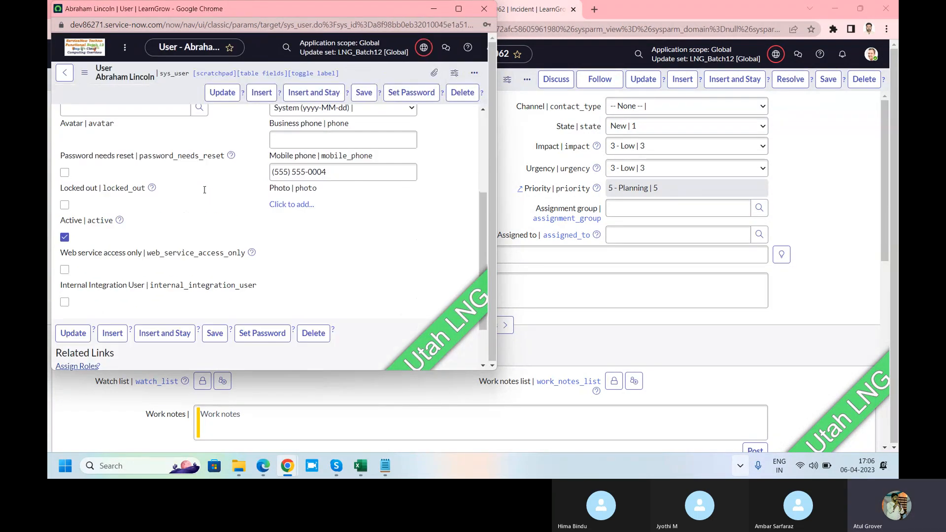
{"action": "scroll", "coordinate": [204, 190], "scroll_direction": "down", "scroll_amount": 2}
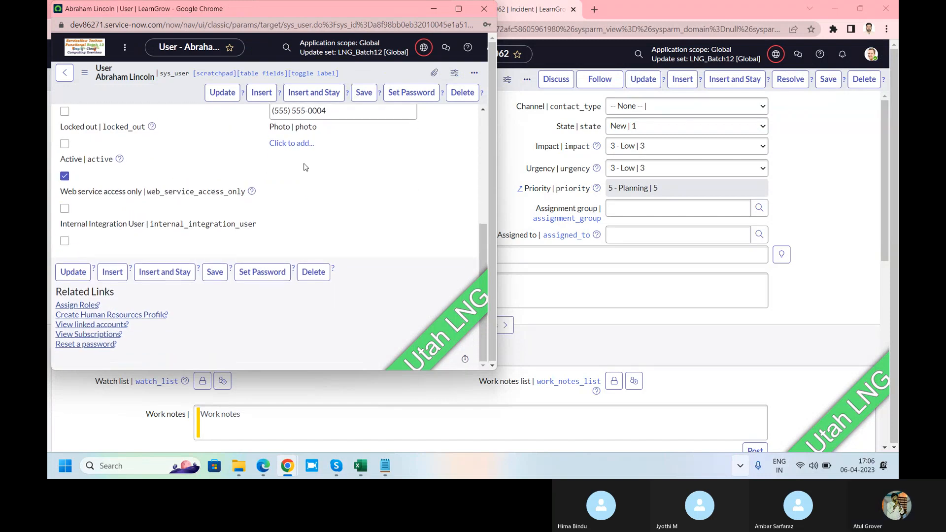
{"action": "scroll", "coordinate": [304, 168], "scroll_direction": "up", "scroll_amount": 5}
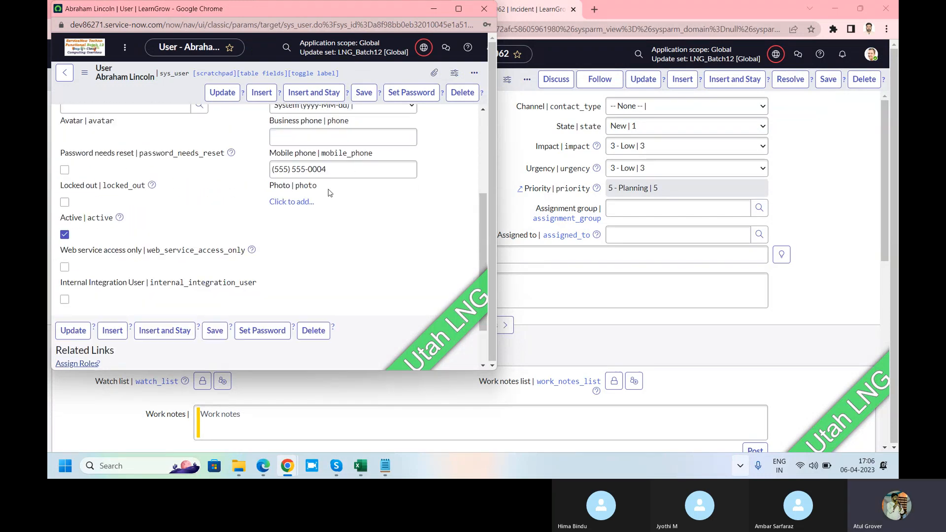
{"action": "left_click", "coordinate": [484, 9]}
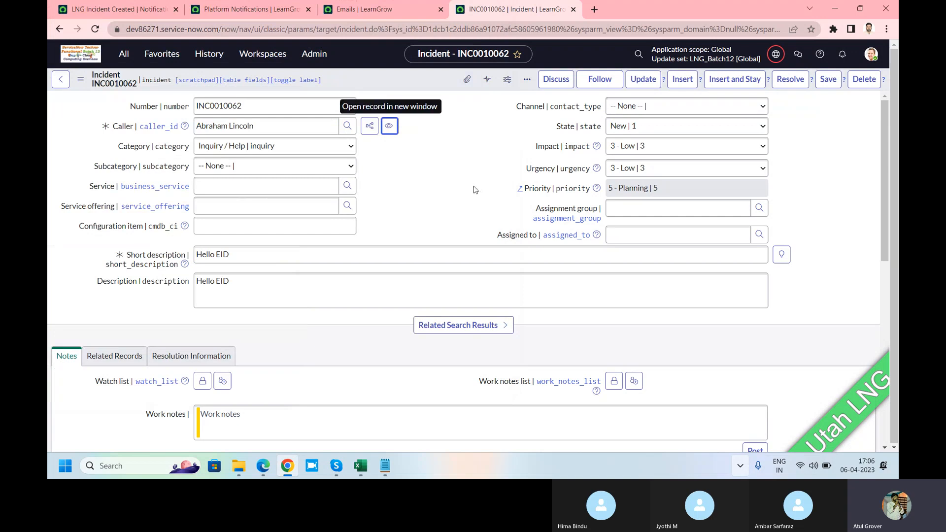
Refresh the Emails list and clear the incident number from its subject filter
{"action": "left_click", "coordinate": [364, 9]}
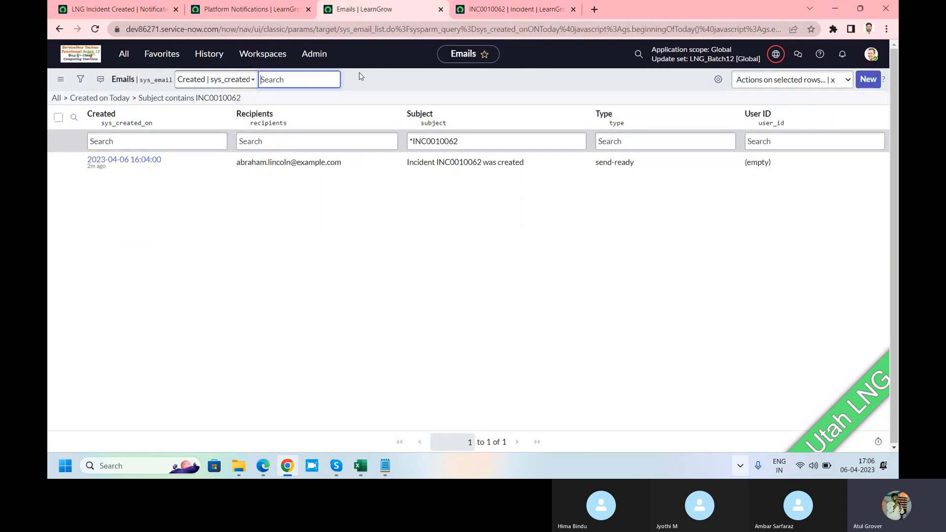
{"action": "right_click", "coordinate": [415, 78]}
{"action": "left_click", "coordinate": [432, 136]}
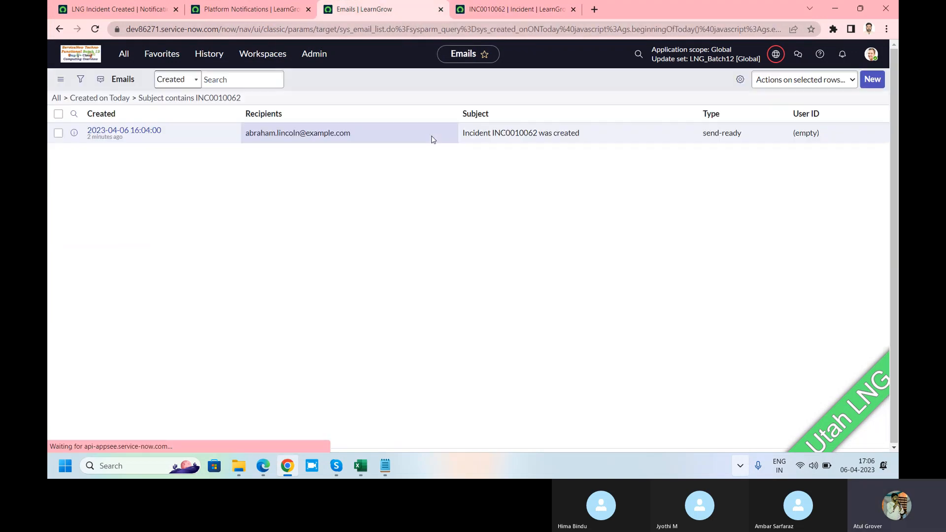
{"action": "left_click", "coordinate": [465, 142]}
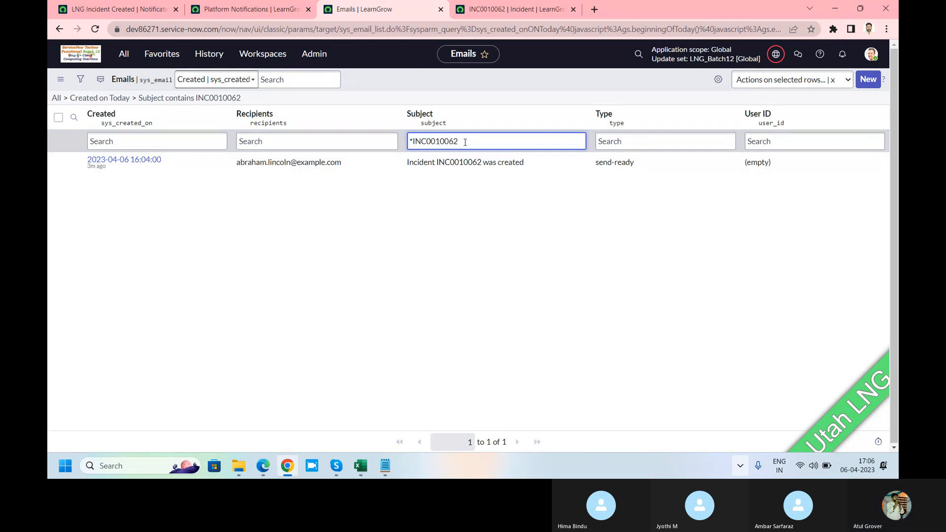
{"action": "key", "text": "BackSpace"}
{"action": "key", "text": "BackSpace"}
{"action": "key", "text": "BackSpace"}
{"action": "key", "text": "BackSpace"}
{"action": "key", "text": "BackSpace"}
{"action": "key", "text": "BackSpace"}
{"action": "key", "text": "BackSpace"}
{"action": "key", "text": "BackSpace"}
{"action": "key", "text": "BackSpace"}
{"action": "key", "text": "BackSpace"}
{"action": "key", "text": "BackSpace"}
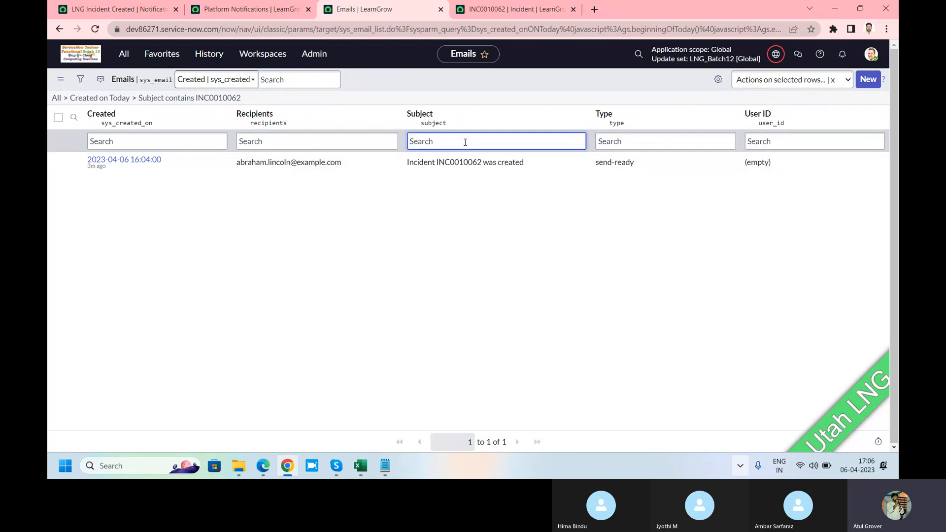
Copy "Invitation for EID 22nd April" from the notification's subject and search the Emails list for subjects containing it
{"action": "left_click", "coordinate": [118, 8]}
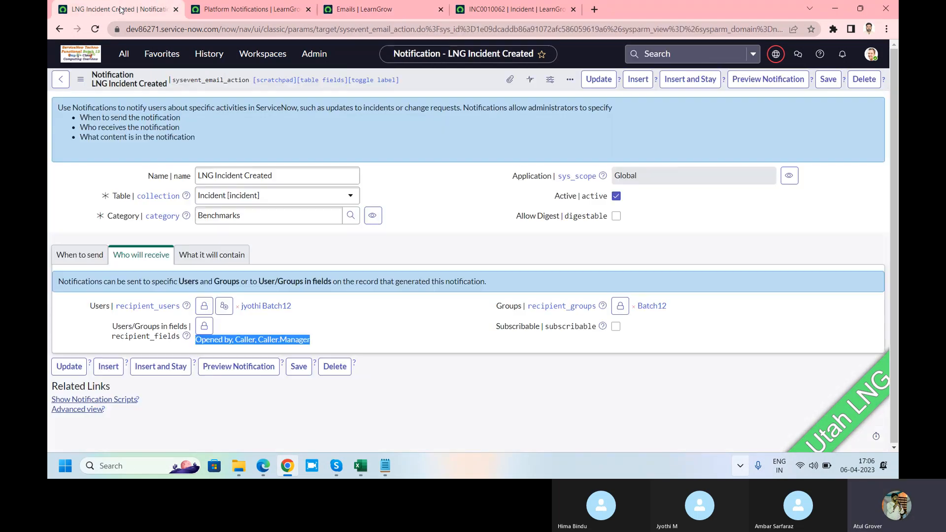
{"action": "left_click", "coordinate": [225, 257]}
{"action": "left_click_drag", "start_coordinate": [335, 325], "coordinate": [295, 326]}
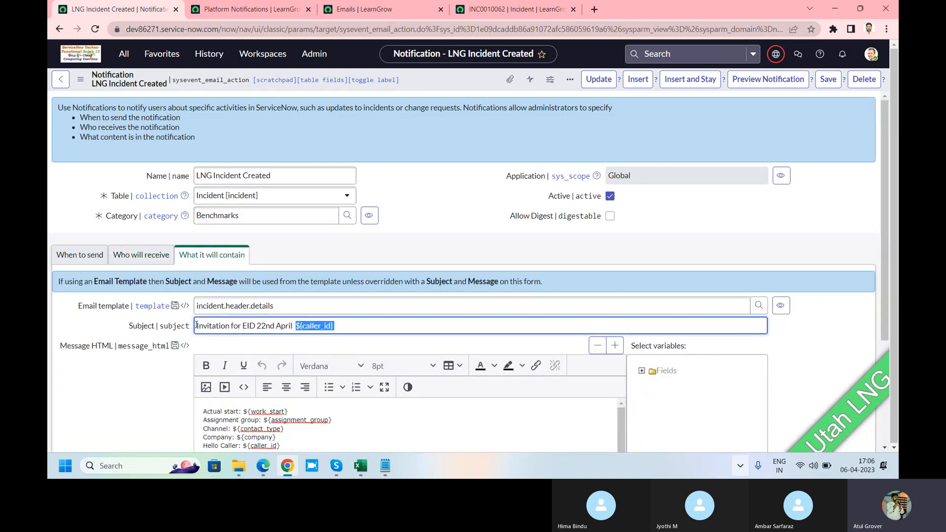
{"action": "left_click_drag", "start_coordinate": [196, 325], "coordinate": [293, 326]}
{"action": "key", "text": "ctrl+c"}
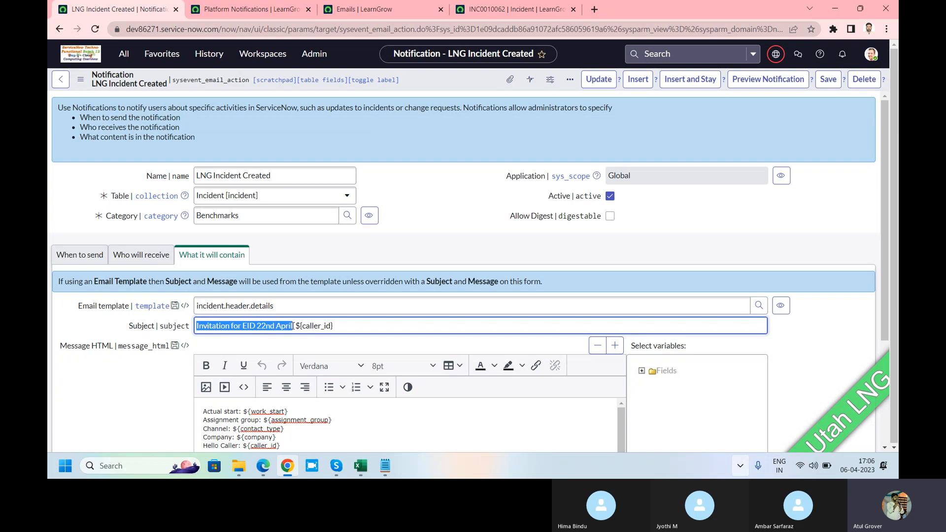
{"action": "left_click", "coordinate": [356, 9]}
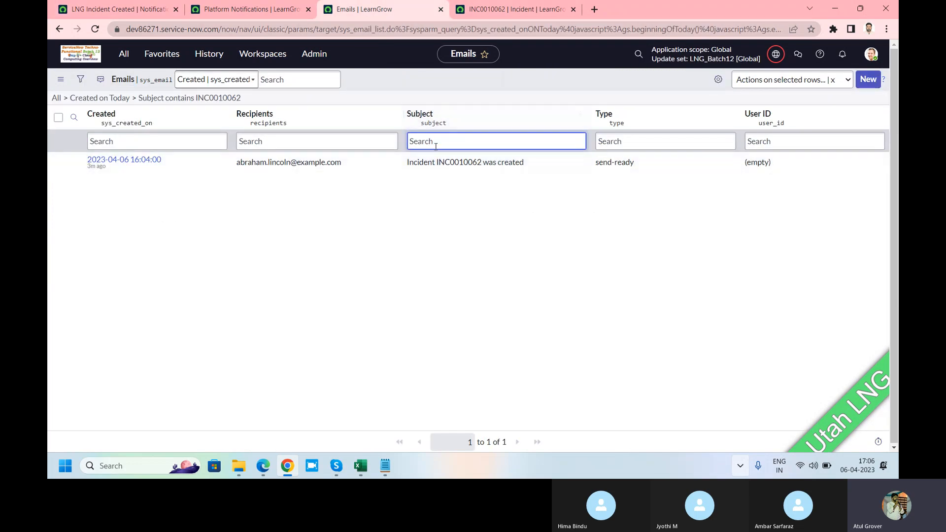
{"action": "type", "text": "*"}
{"action": "key", "text": "ctrl+v"}
{"action": "key", "text": "Return"}
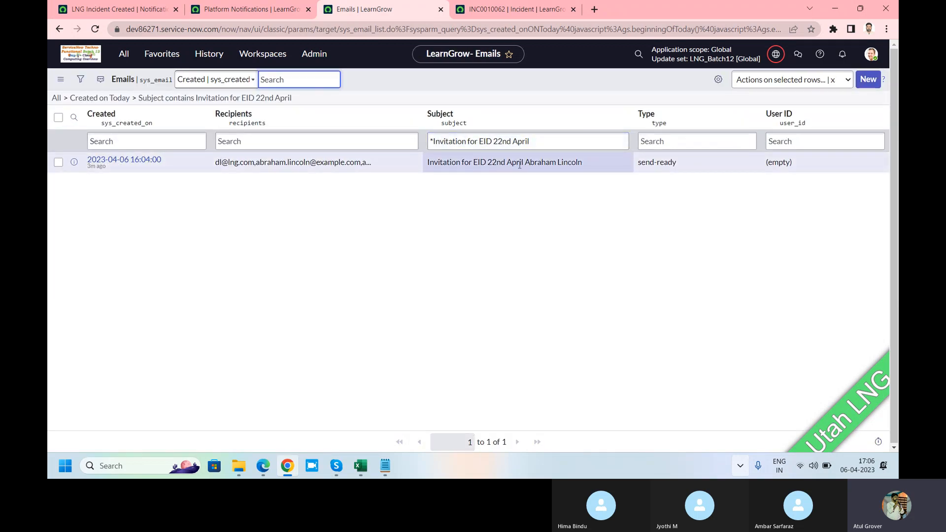
Open the invitation email created for the new incident and examine its recipients
{"action": "left_click", "coordinate": [124, 160]}
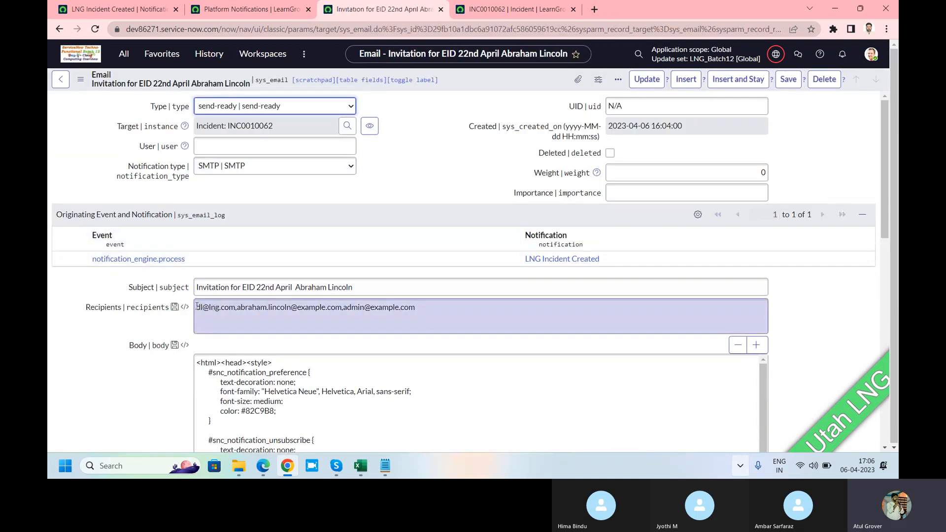
{"action": "left_click_drag", "start_coordinate": [197, 306], "coordinate": [235, 308]}
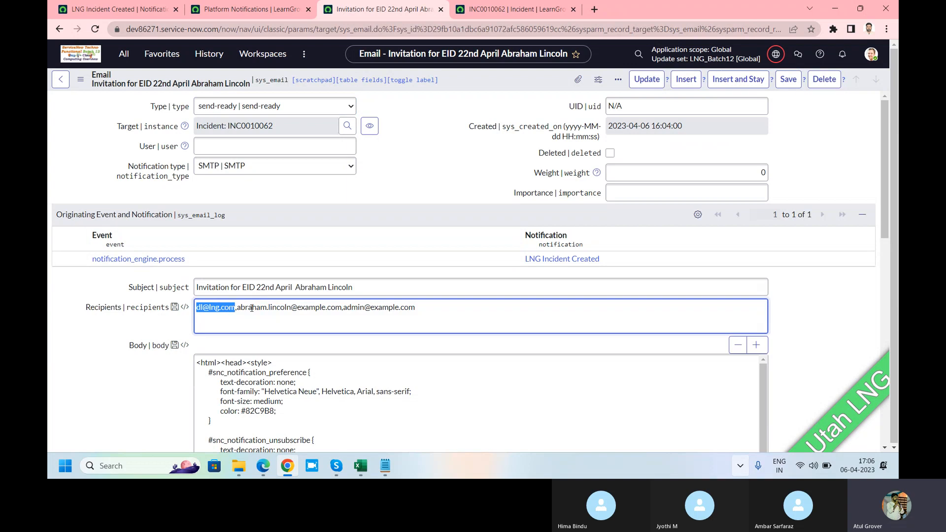
{"action": "left_click_drag", "start_coordinate": [427, 308], "coordinate": [197, 307]}
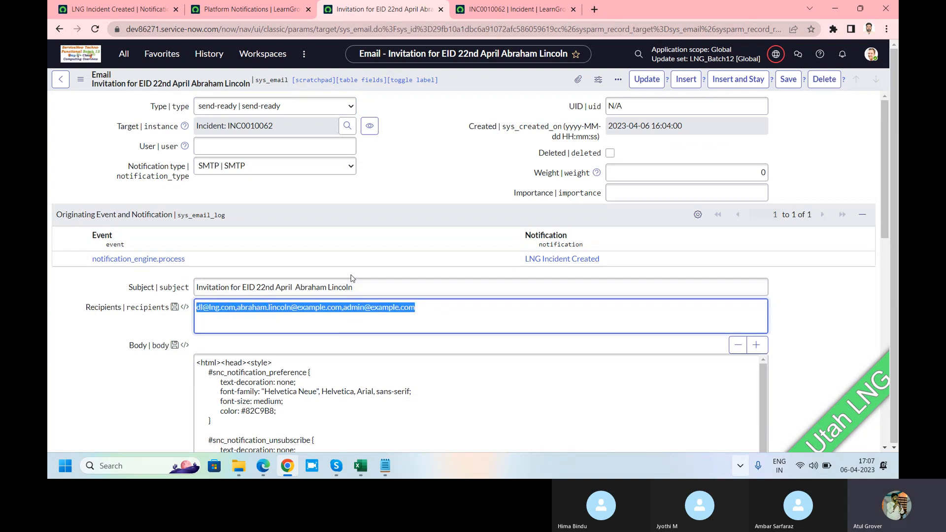
Preview the invitation email, read its caller greeting and message text, and close the preview
{"action": "scroll", "coordinate": [349, 323], "scroll_direction": "down", "scroll_amount": 7}
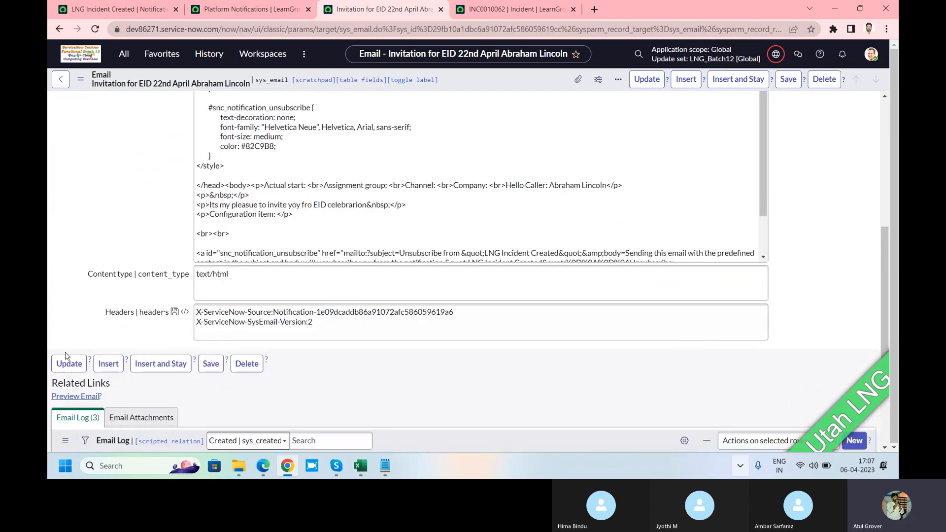
{"action": "left_click", "coordinate": [77, 397]}
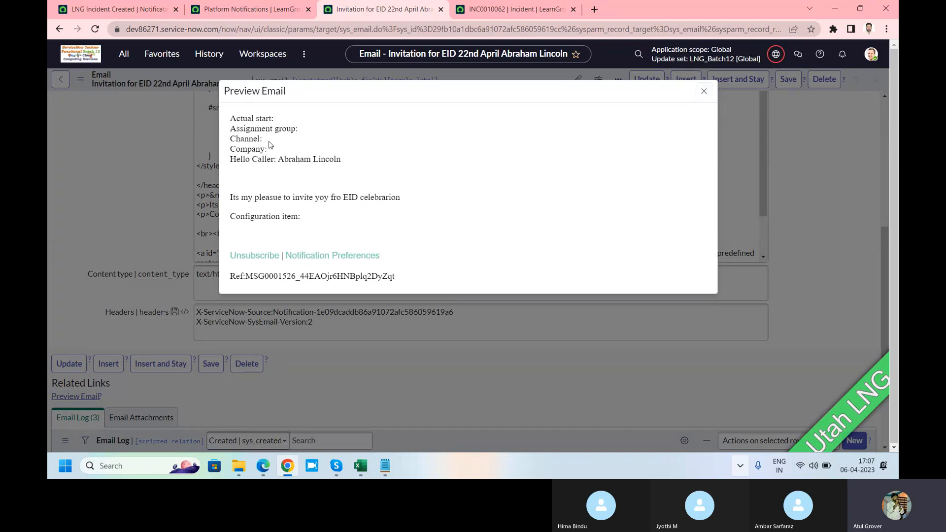
{"action": "left_click_drag", "start_coordinate": [275, 158], "coordinate": [351, 159]}
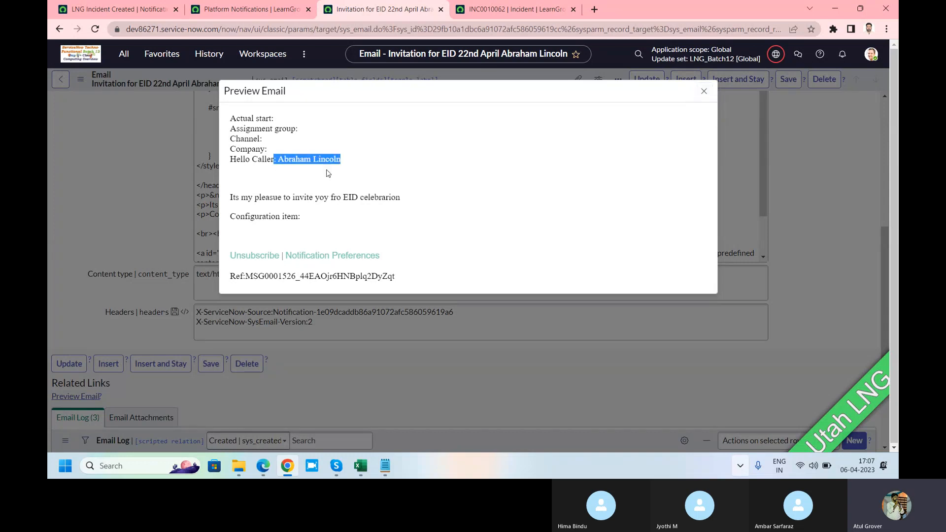
{"action": "left_click_drag", "start_coordinate": [230, 197], "coordinate": [351, 220]}
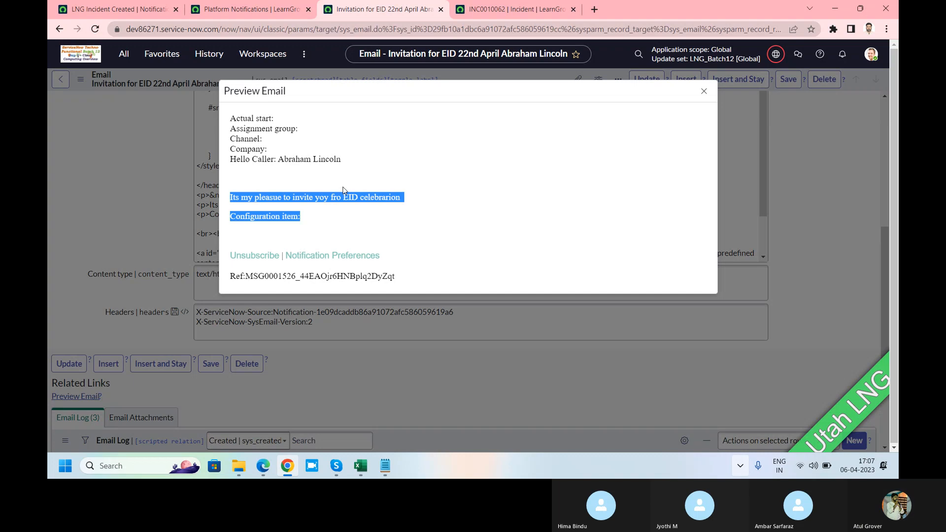
{"action": "left_click", "coordinate": [703, 91]}
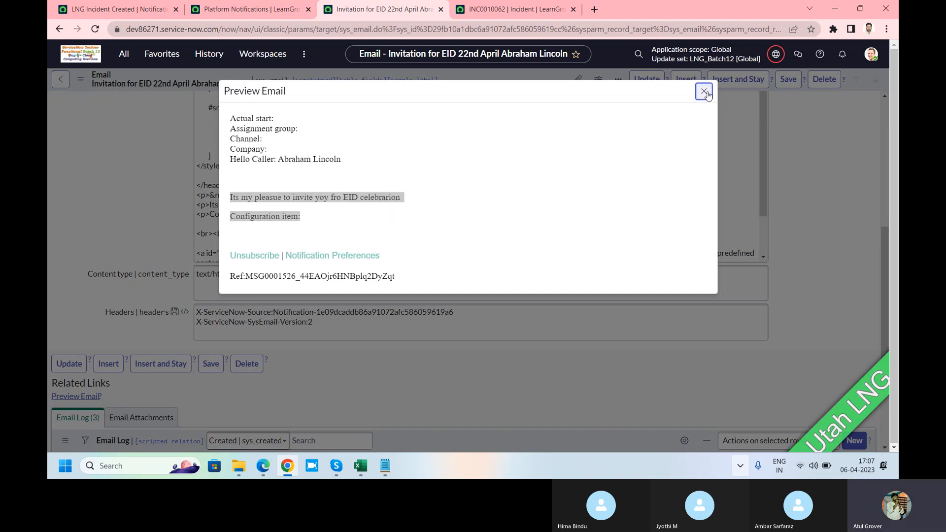
Compare the invitation email's subject with the subject and caller variable defined on the LNG Incident Created notification
{"action": "scroll", "coordinate": [366, 229], "scroll_direction": "up", "scroll_amount": 1}
{"action": "scroll", "coordinate": [367, 229], "scroll_direction": "up", "scroll_amount": 8}
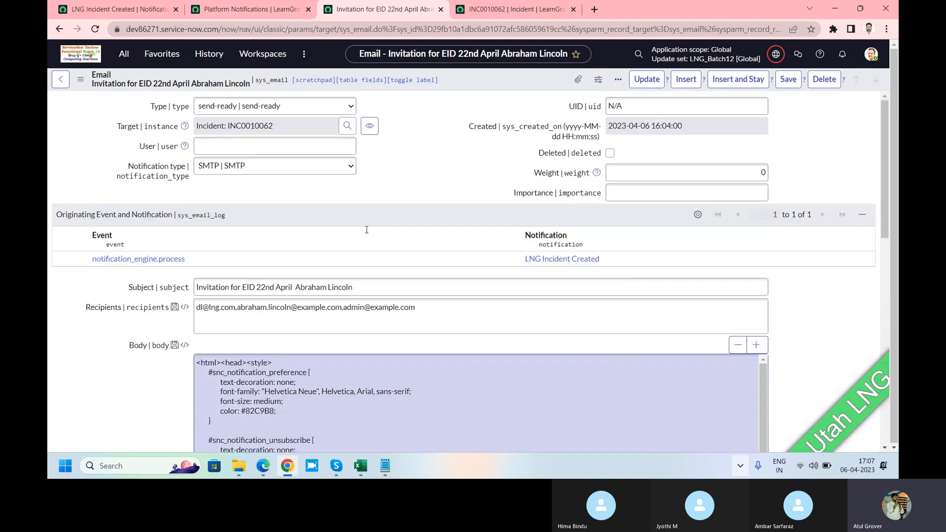
{"action": "left_click", "coordinate": [357, 286]}
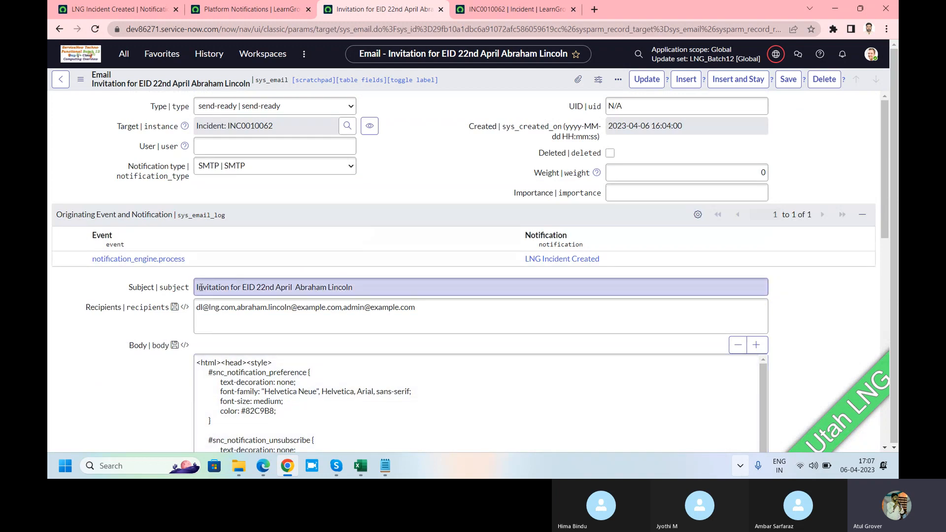
{"action": "mouse_move", "coordinate": [198, 286]}
{"action": "left_mouse_down"}
{"action": "mouse_move", "coordinate": [362, 286]}
{"action": "mouse_move", "coordinate": [187, 293]}
{"action": "left_mouse_up"}
{"action": "left_click", "coordinate": [362, 286]}
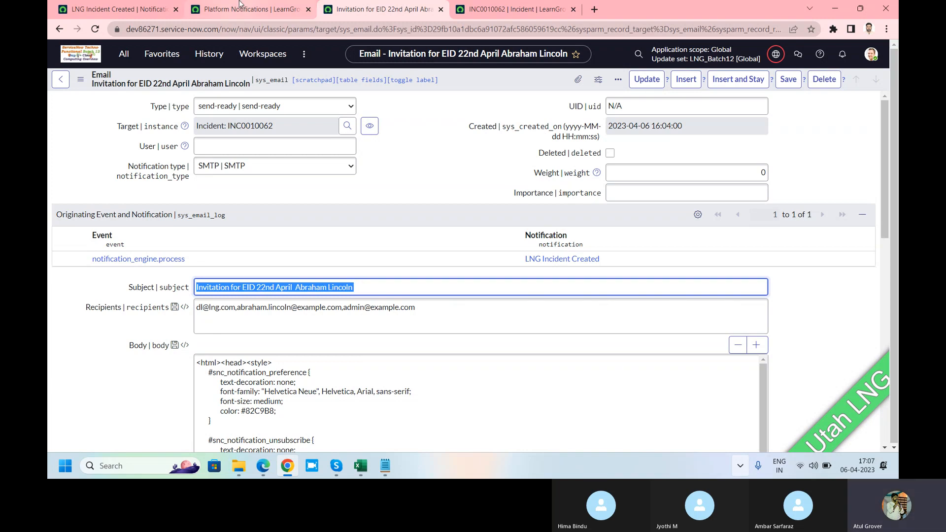
{"action": "left_click", "coordinate": [118, 9]}
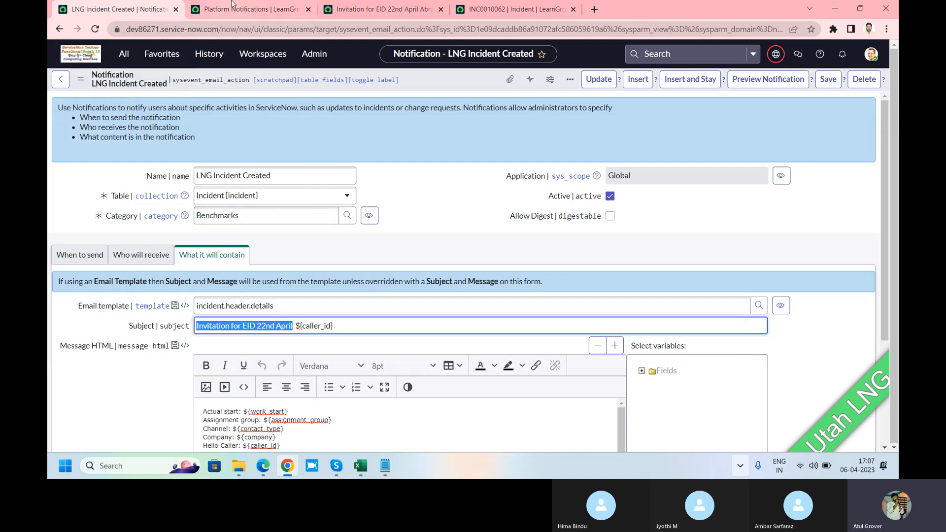
{"action": "left_click", "coordinate": [350, 14]}
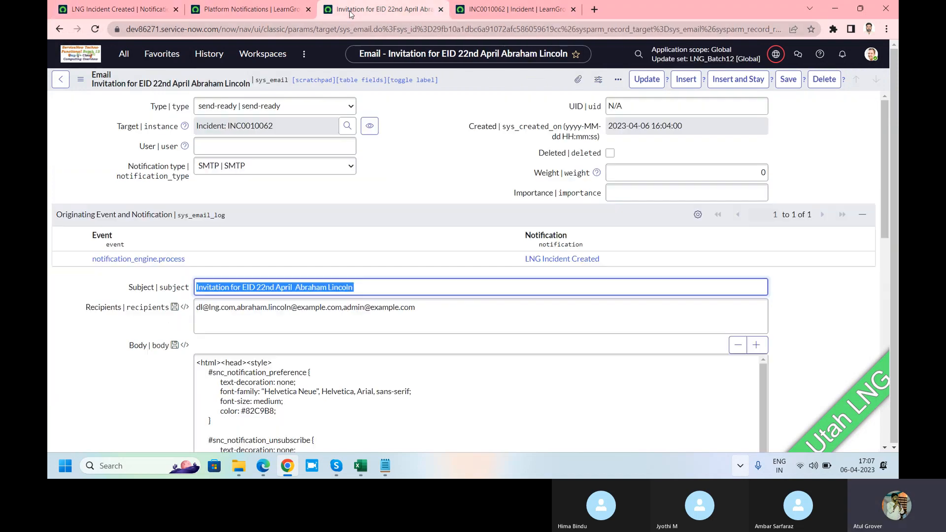
{"action": "left_click", "coordinate": [352, 287]}
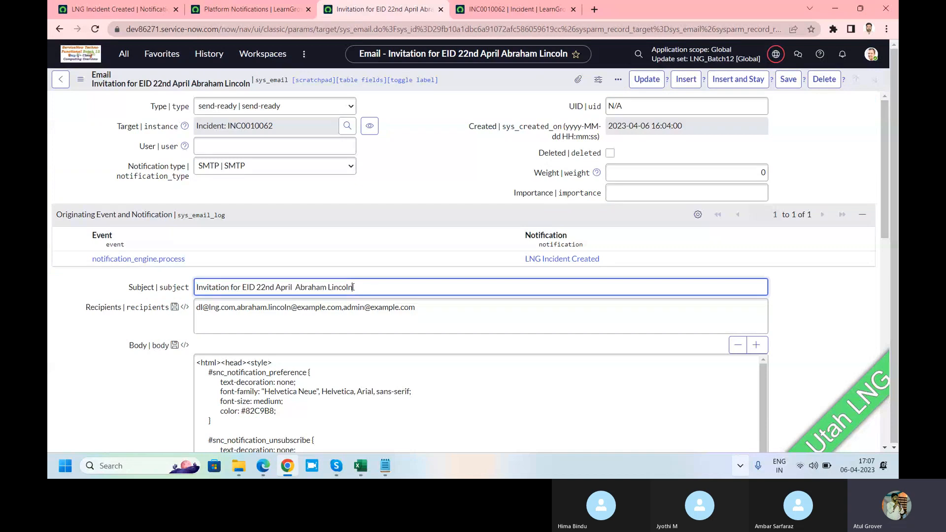
Set the invitation email's type to sent, save the record, and review its email log entries
{"action": "left_click_drag", "start_coordinate": [360, 286], "coordinate": [295, 286]}
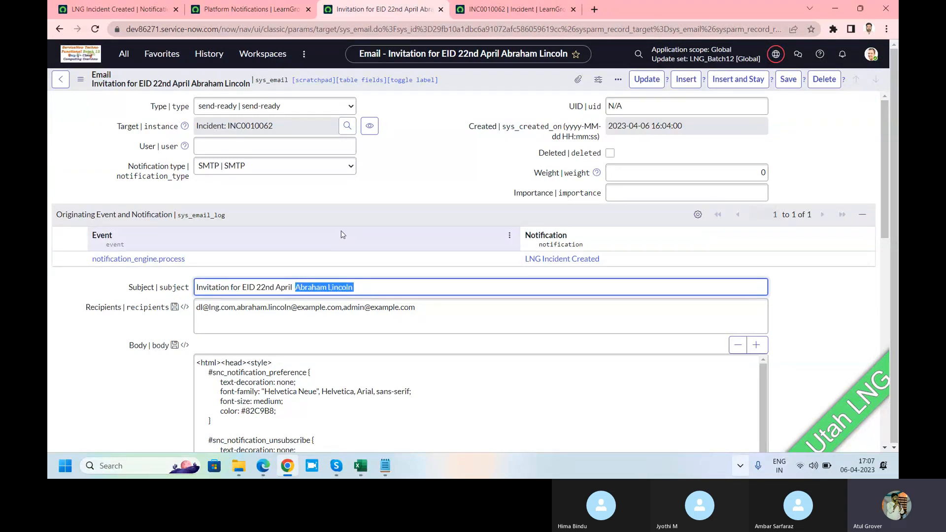
{"action": "left_click", "coordinate": [289, 107]}
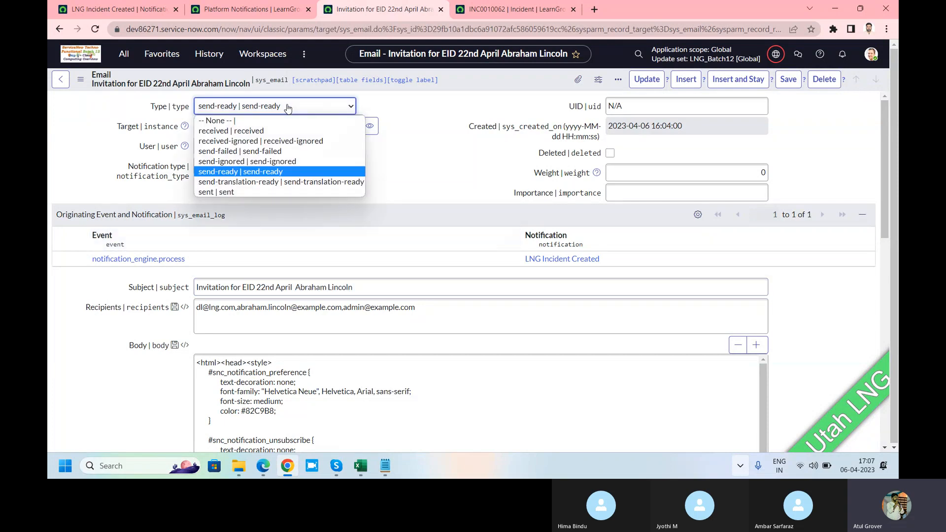
{"action": "left_click", "coordinate": [226, 191]}
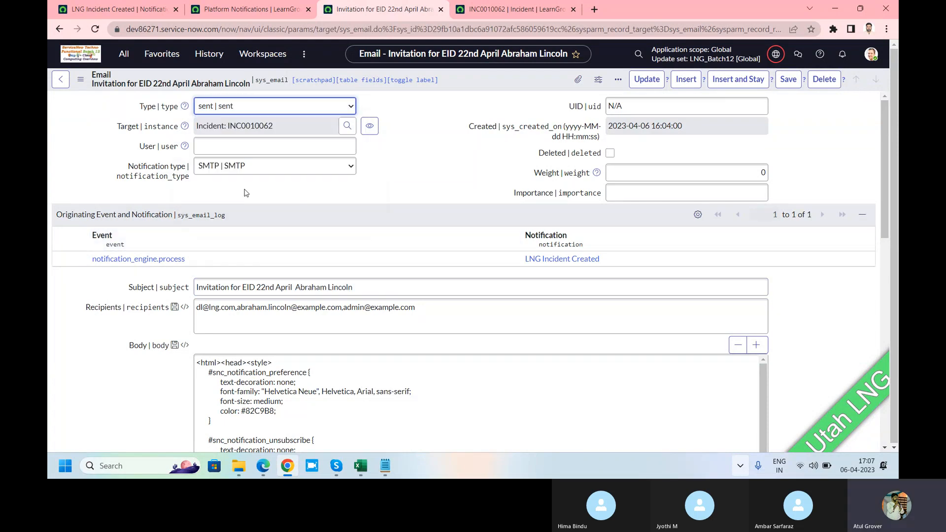
{"action": "right_click", "coordinate": [451, 81]}
{"action": "left_click", "coordinate": [466, 89]}
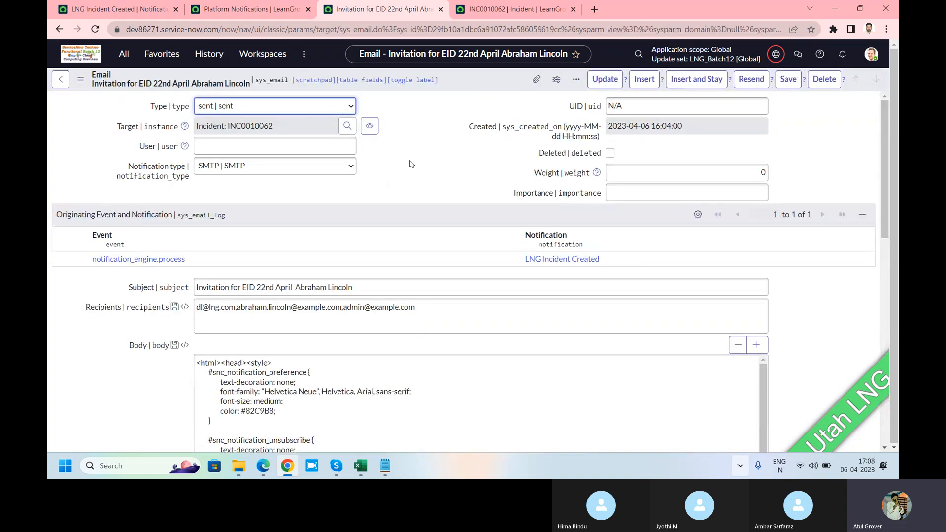
{"action": "scroll", "coordinate": [404, 177], "scroll_direction": "down", "scroll_amount": 3}
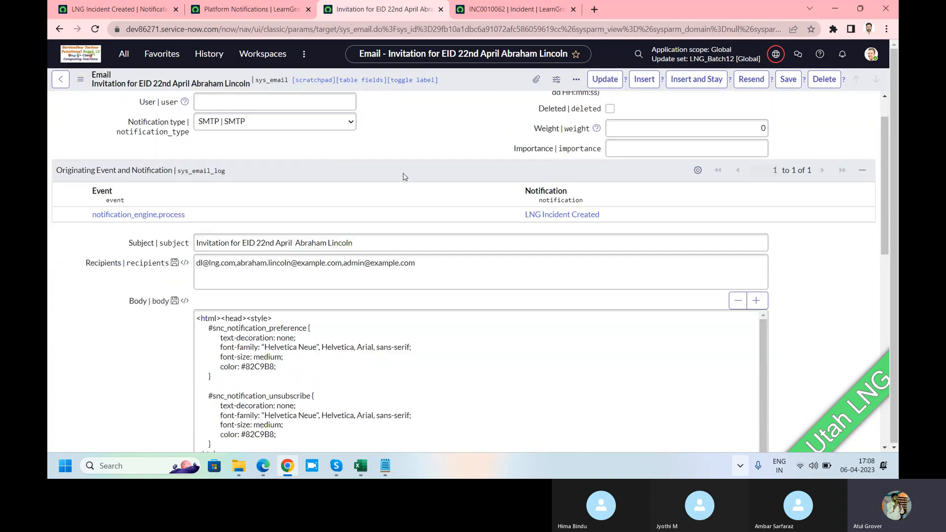
{"action": "scroll", "coordinate": [403, 173], "scroll_direction": "down", "scroll_amount": 6}
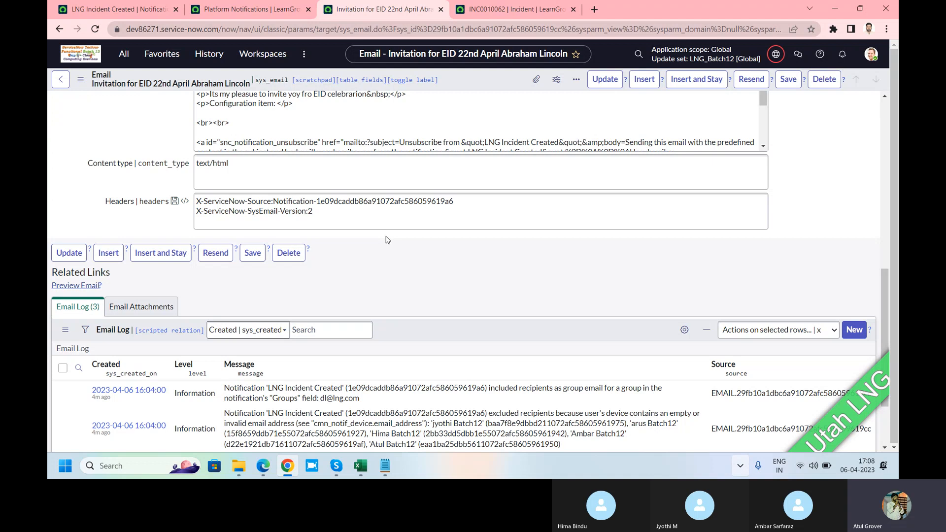
Switch to the Skype call window and stop sharing the screen
{"action": "left_click", "coordinate": [336, 464]}
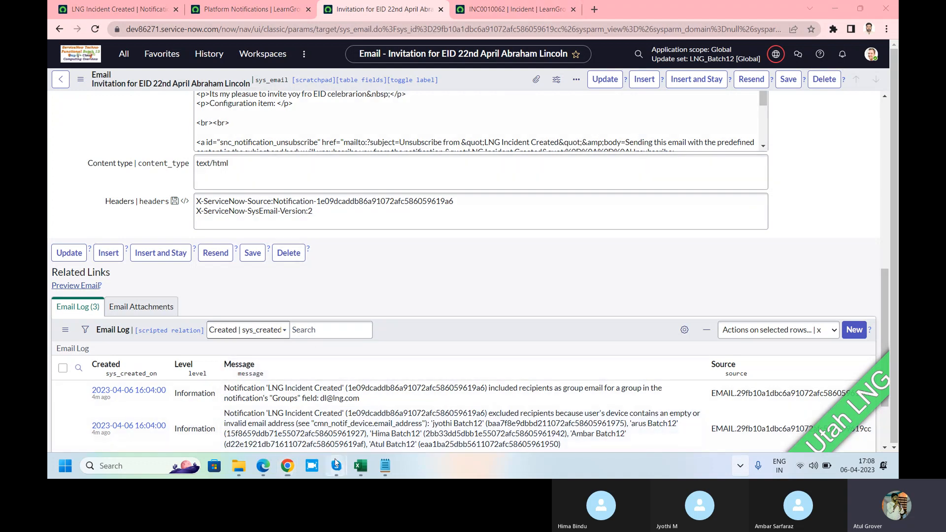
{"action": "left_click", "coordinate": [327, 411]}
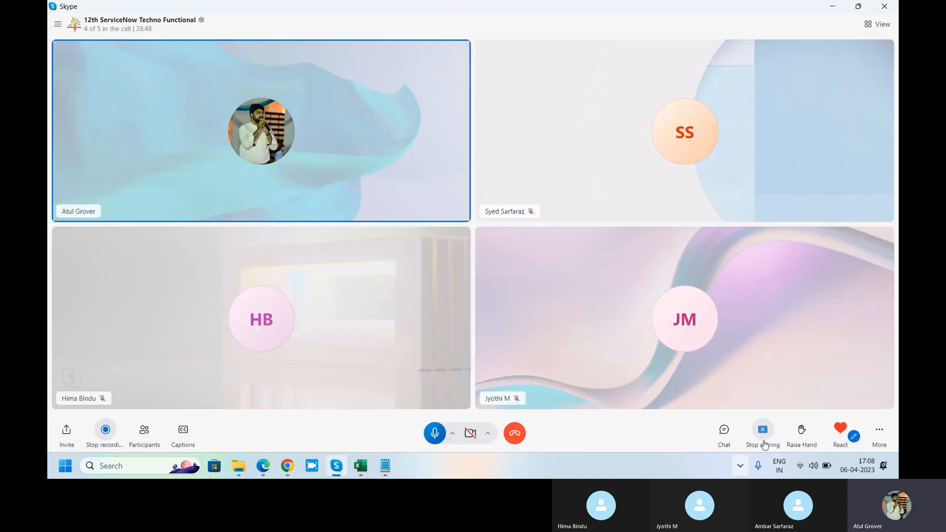
{"action": "left_click", "coordinate": [766, 435]}
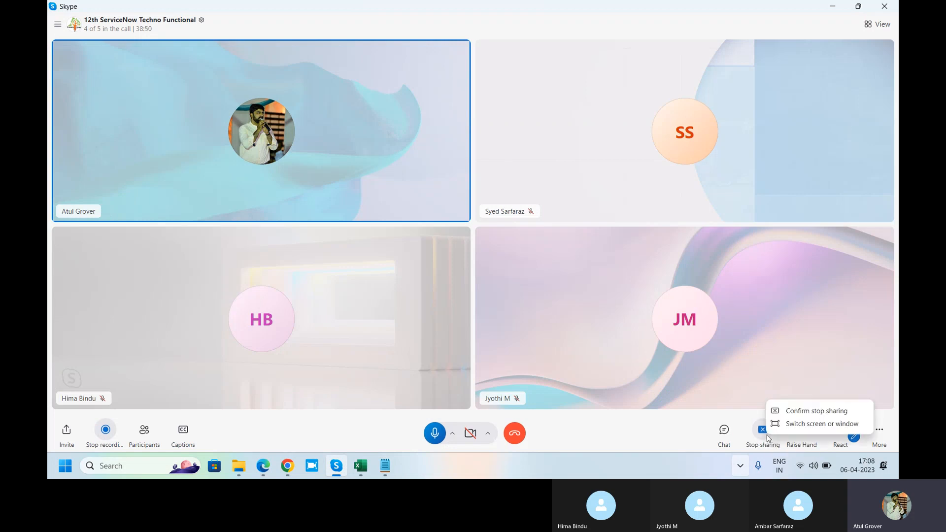
{"action": "left_click", "coordinate": [808, 410]}
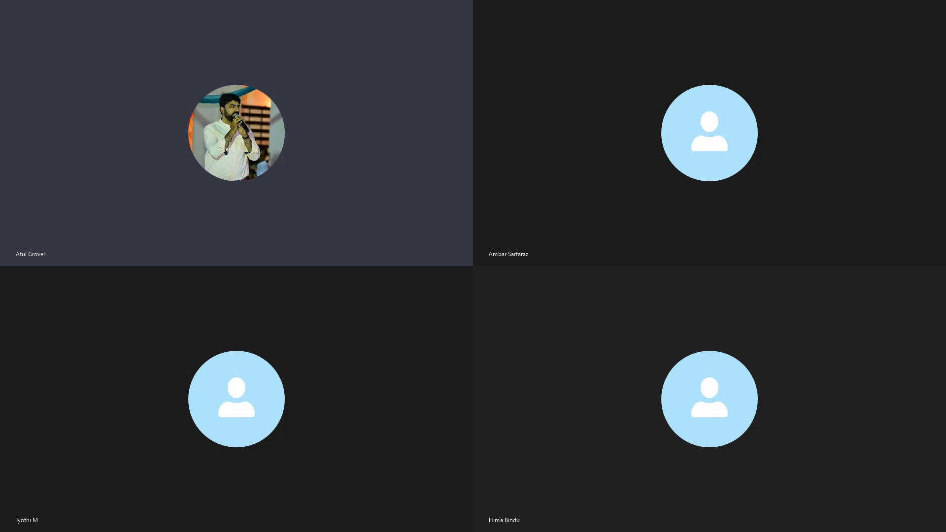
Switch to Gmail, show the recipient details of the "ANother Incice" message, and copy the IT Service Desk email address
{"action": "key", "text": "alt+Tab"}
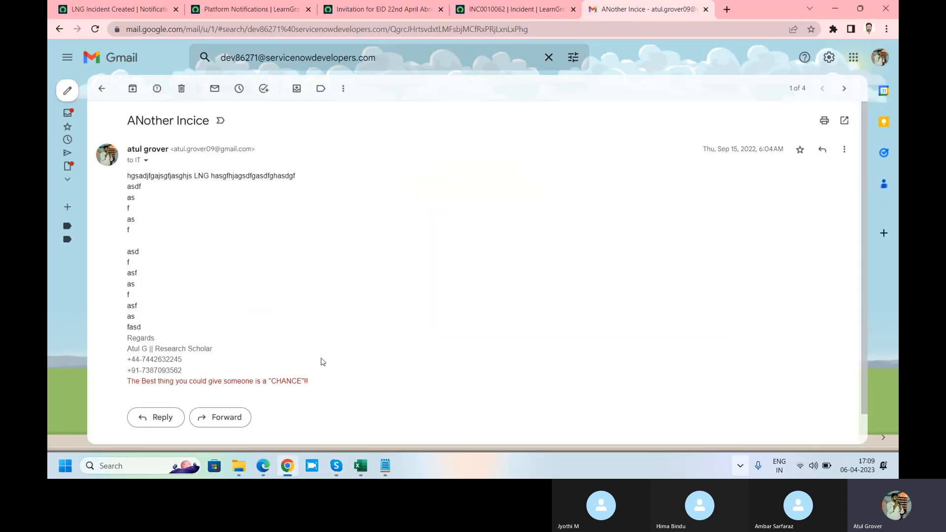
{"action": "left_click", "coordinate": [146, 161]}
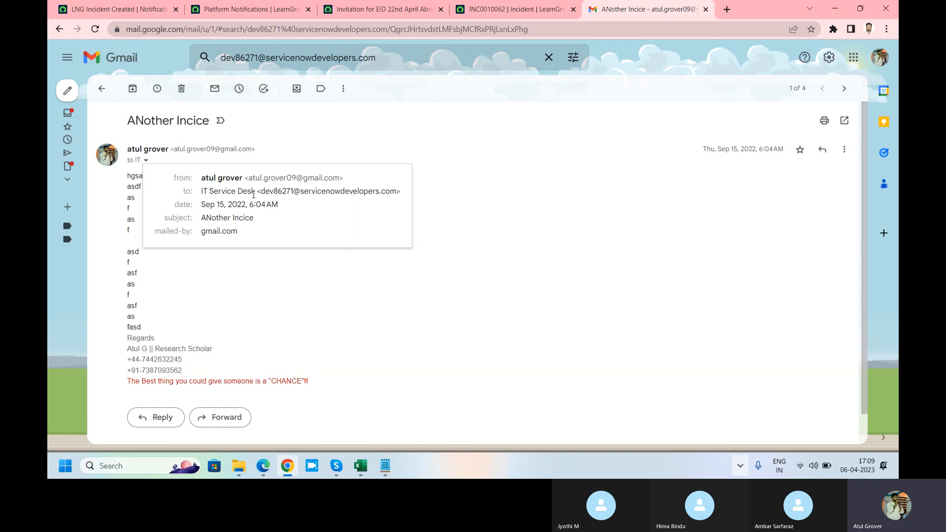
{"action": "mouse_move", "coordinate": [261, 191]}
{"action": "left_click_drag", "start_coordinate": [262, 192], "coordinate": [396, 193]}
{"action": "key", "text": "ctrl+c"}
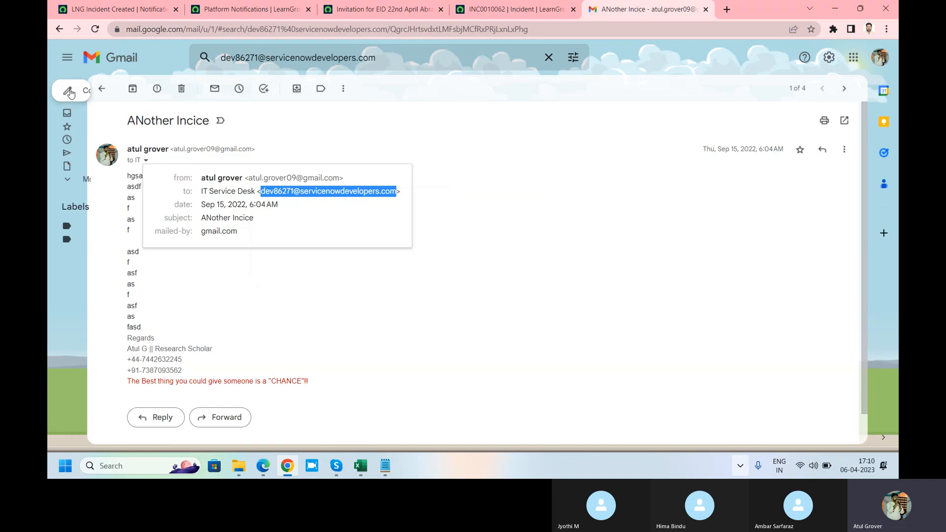
Compose a new email to the copied IT Service Desk address with the subject "Hello from LNG" and send it
{"action": "left_click", "coordinate": [101, 92]}
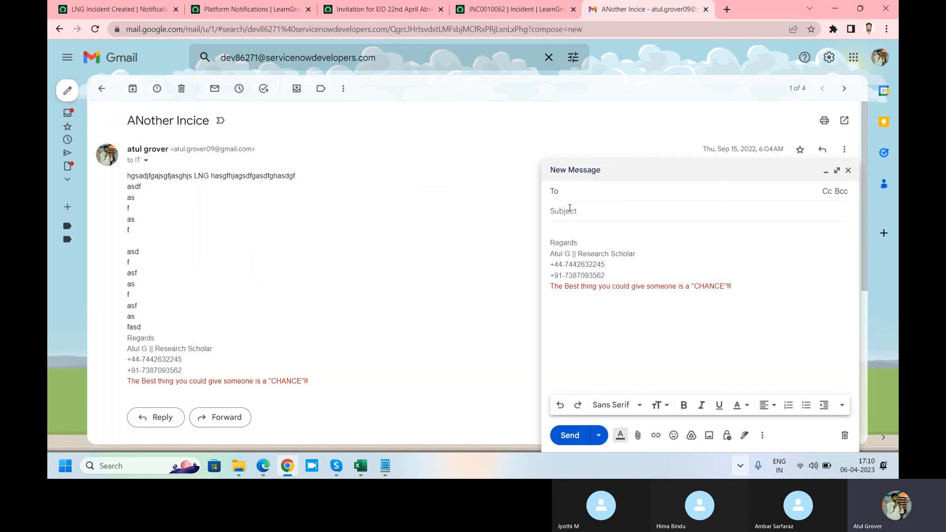
{"action": "key", "text": "ctrl+v"}
{"action": "left_click", "coordinate": [582, 221]}
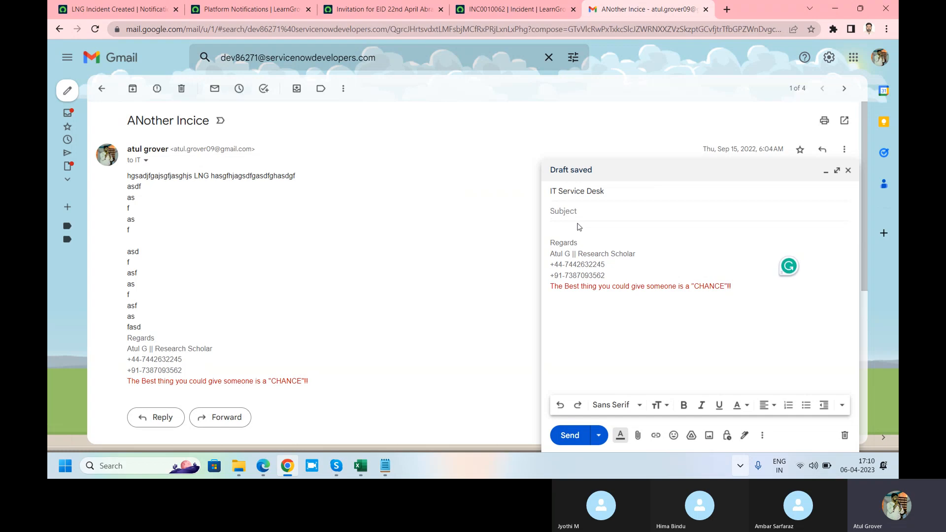
{"action": "type", "text": "Hello from LNG"}
{"action": "left_click", "coordinate": [616, 192]}
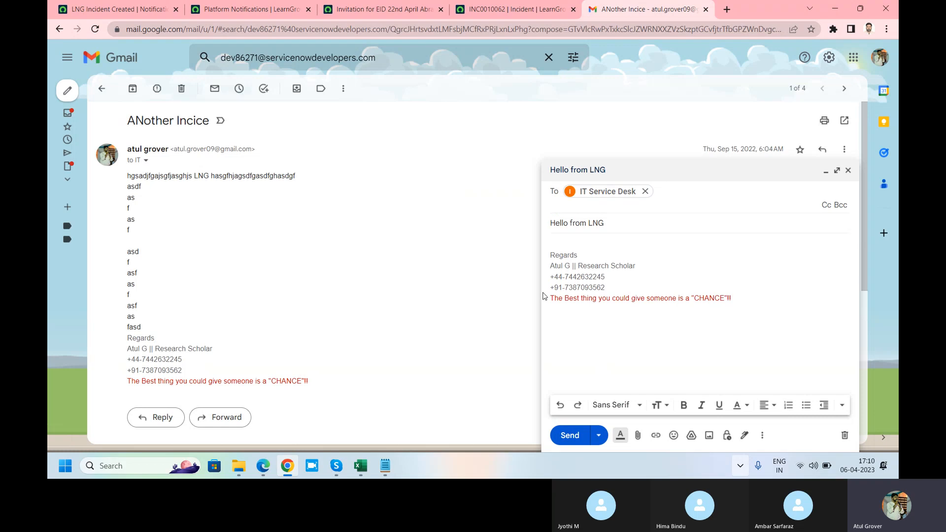
{"action": "left_click", "coordinate": [568, 436]}
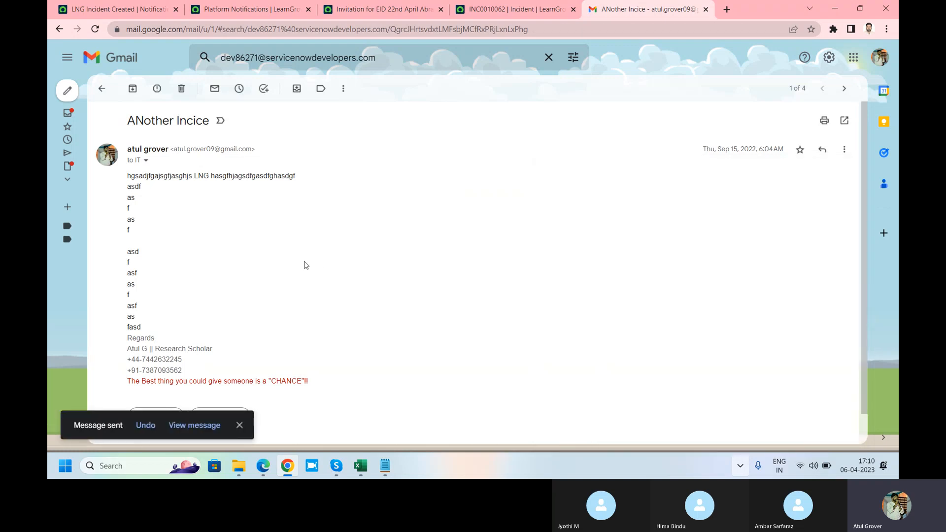
Switch back to ServiceNow and return from the invitation email record to the Emails list
{"action": "left_click", "coordinate": [110, 9]}
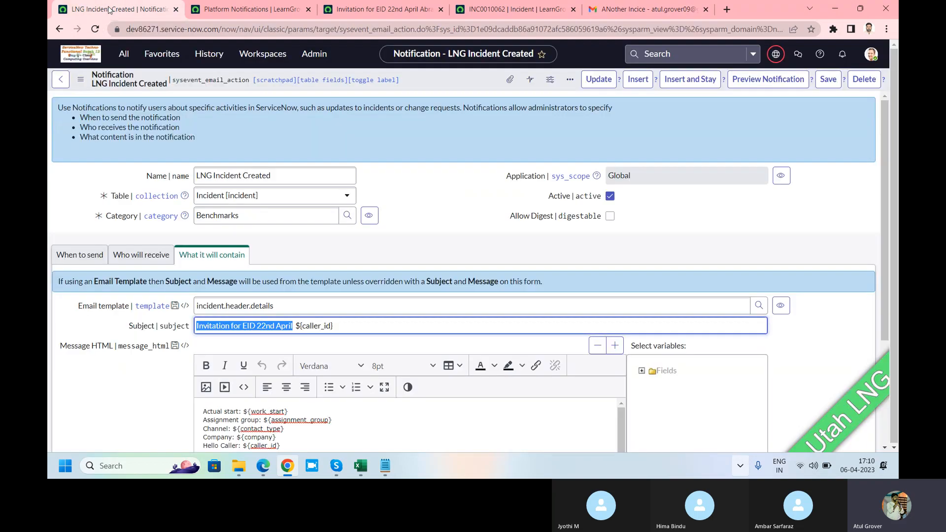
{"action": "left_click", "coordinate": [379, 9]}
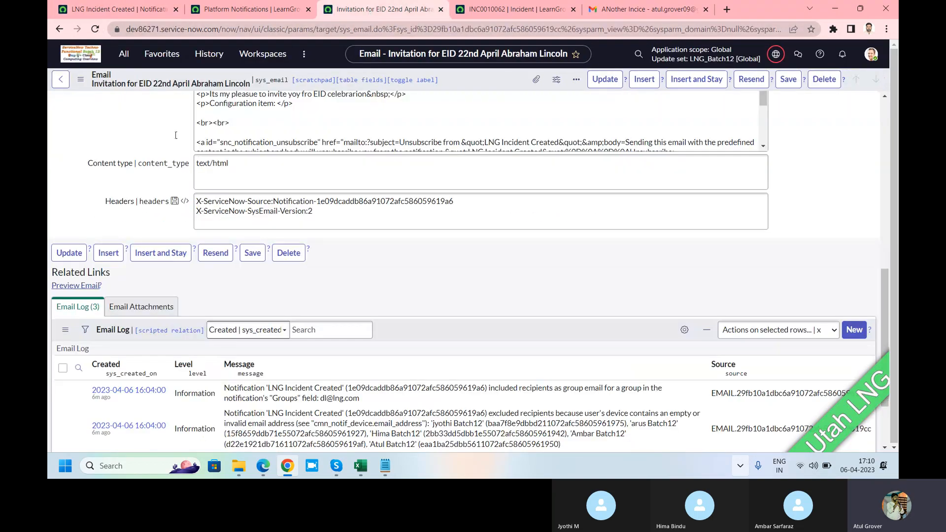
{"action": "left_click", "coordinate": [60, 28]}
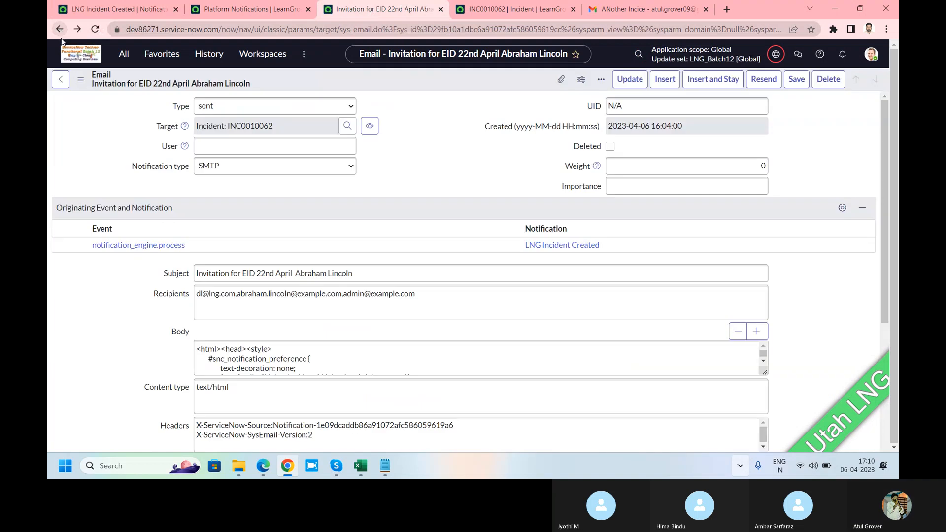
{"action": "left_click", "coordinate": [59, 29]}
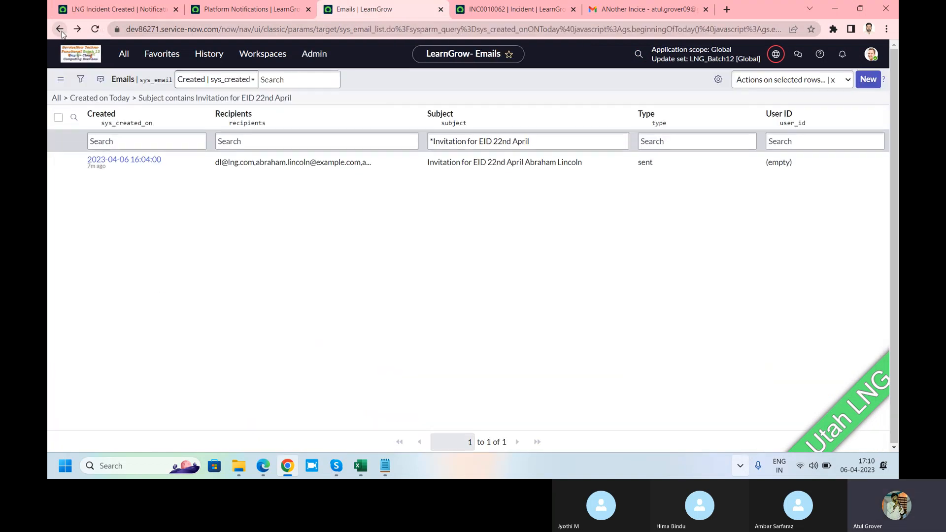
Remove the "Invitation for EID 22nd April" subject filter from the list of emails created today
{"action": "right_click", "coordinate": [501, 80]}
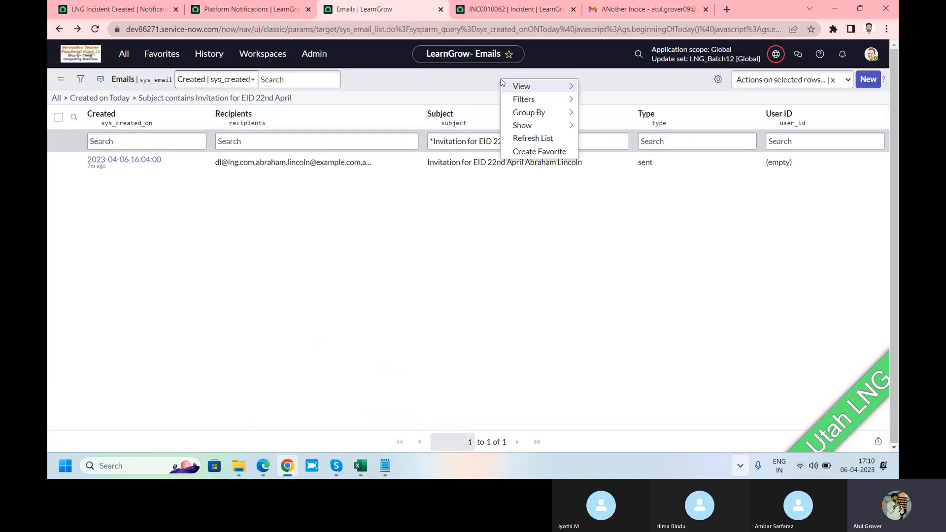
{"action": "triple_click", "coordinate": [477, 143]}
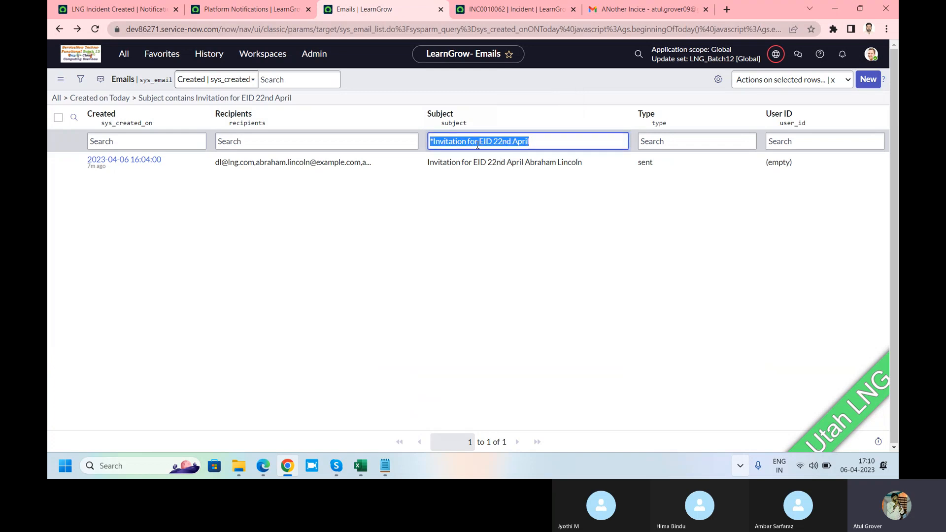
{"action": "key", "text": "BackSpace"}
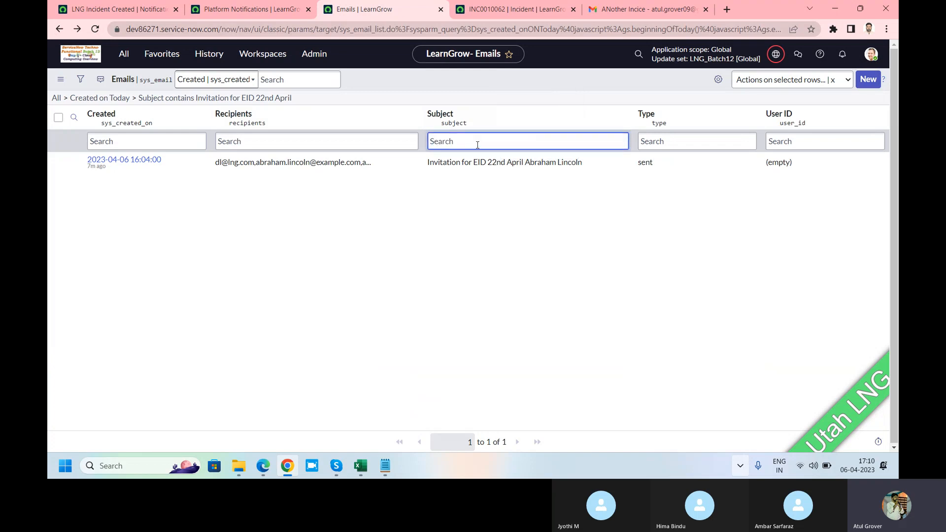
{"action": "right_click", "coordinate": [506, 87]}
{"action": "left_click", "coordinate": [536, 139]}
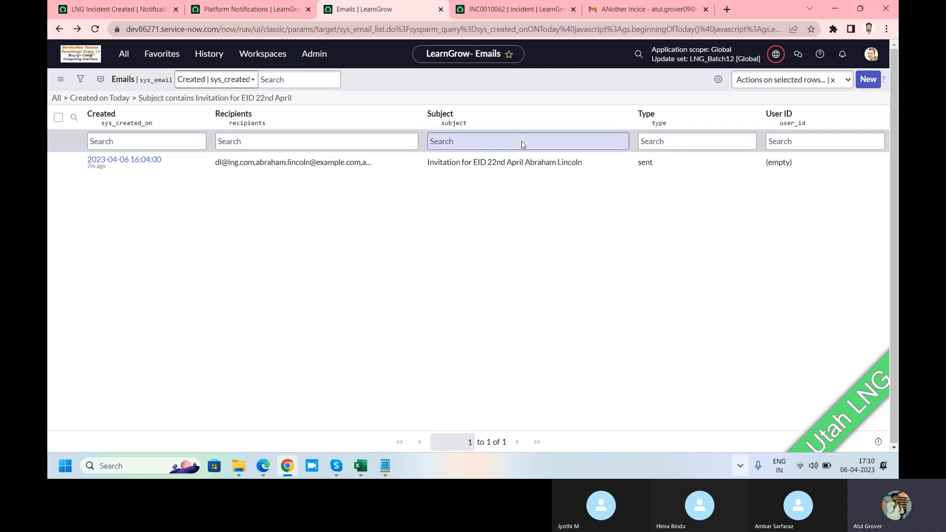
{"action": "key", "text": "ctrl+a"}
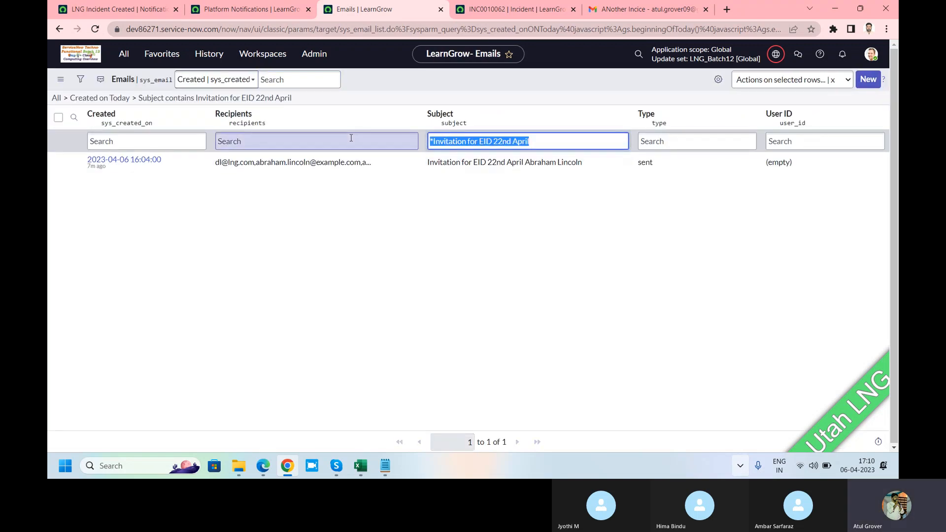
{"action": "key", "text": "BackSpace"}
{"action": "key", "text": "Return"}
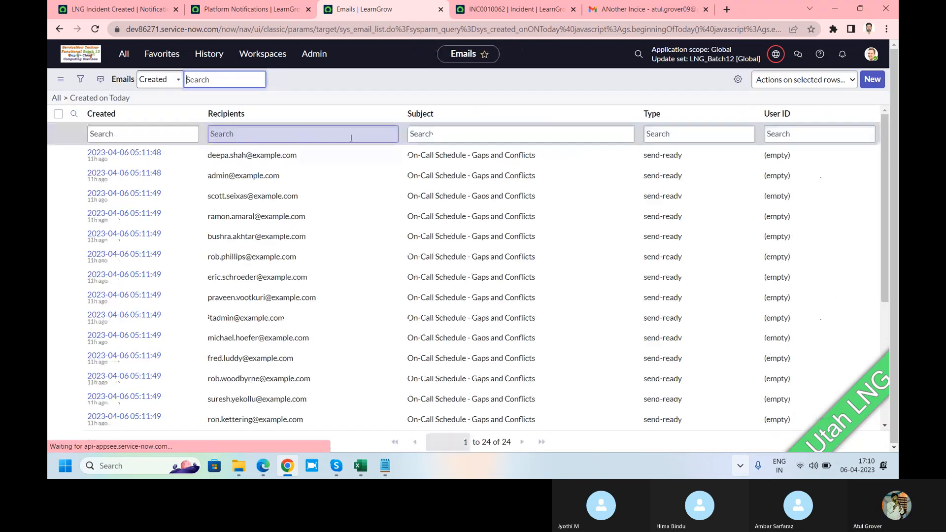
Refresh the list of emails created today to check for the newly sent message
{"action": "right_click", "coordinate": [519, 84]}
{"action": "mouse_move", "coordinate": [527, 94]}
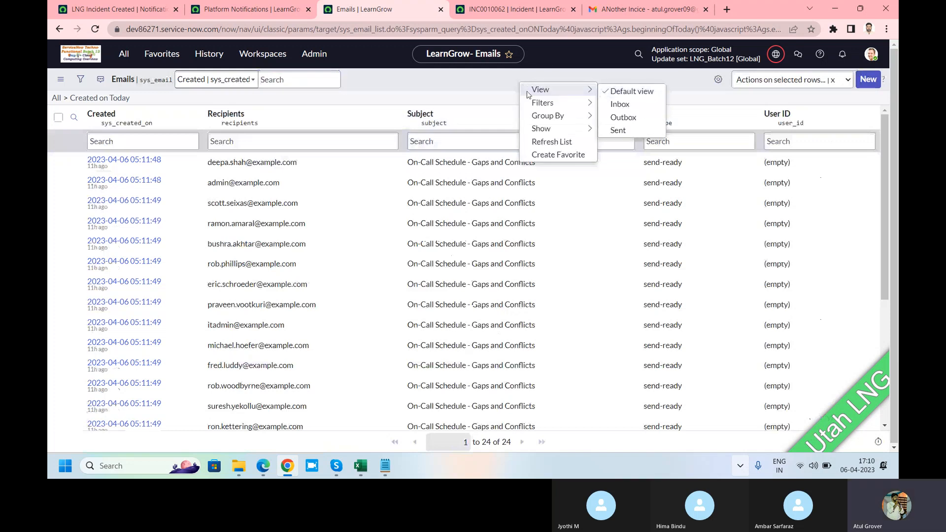
{"action": "left_click", "coordinate": [552, 142]}
{"action": "right_click", "coordinate": [515, 83]}
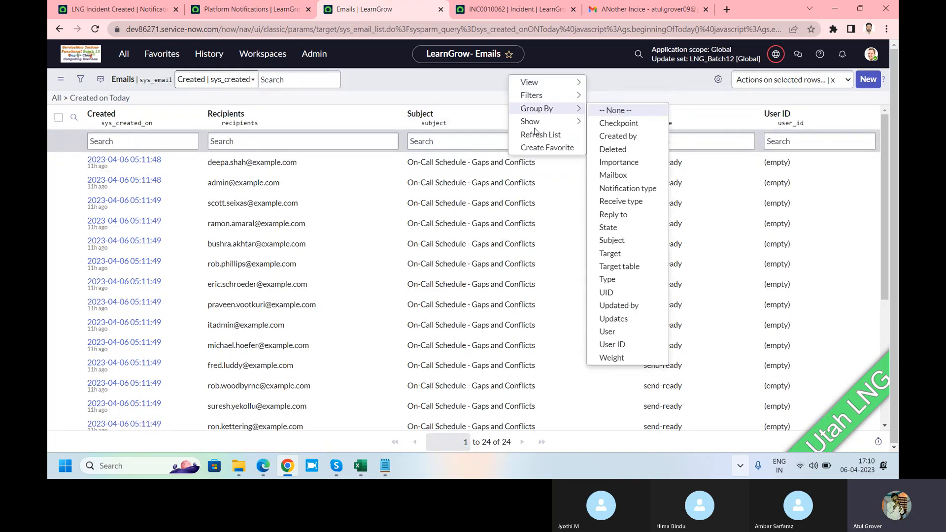
{"action": "left_click", "coordinate": [540, 139]}
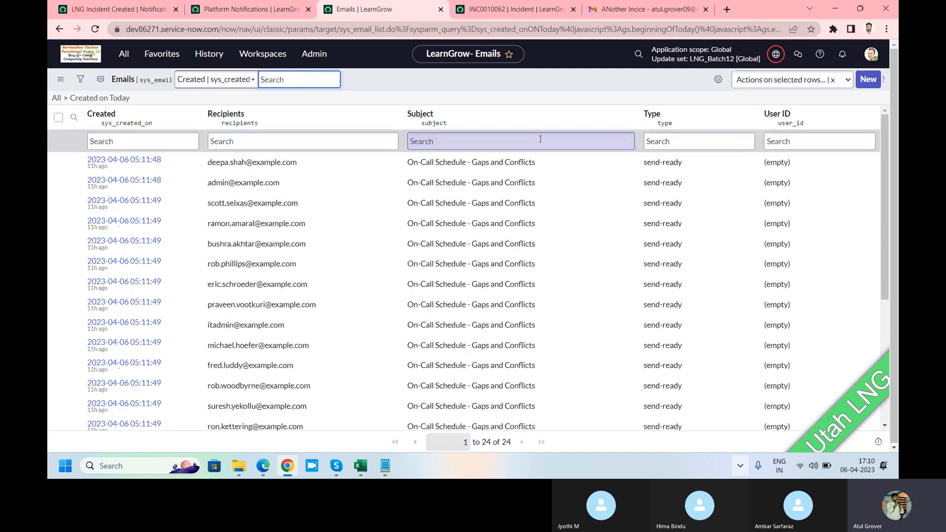
Filter the Emails list by type with "rece" and refresh it to look for received emails
{"action": "left_click", "coordinate": [686, 142]}
{"action": "type", "text": "re"}
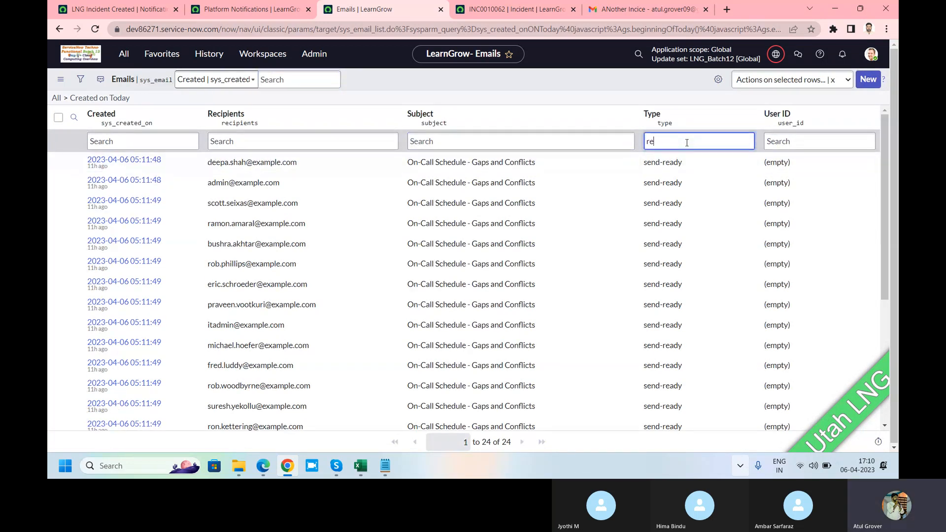
{"action": "type", "text": "ce"}
{"action": "key", "text": "Return"}
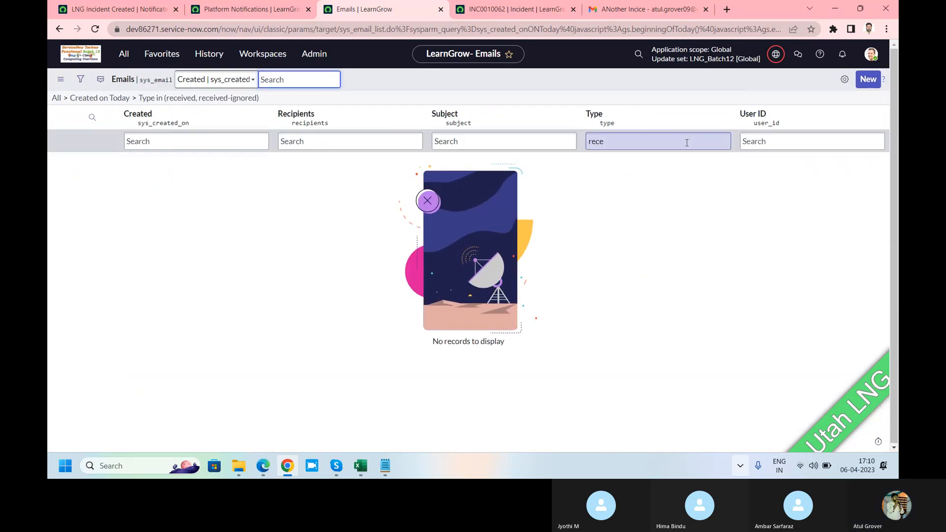
{"action": "right_click", "coordinate": [592, 85]}
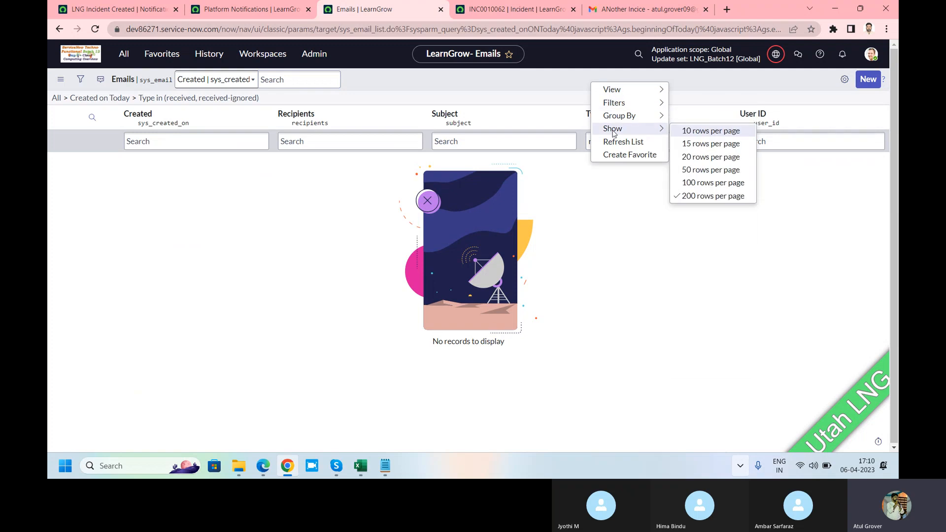
{"action": "left_click", "coordinate": [618, 142]}
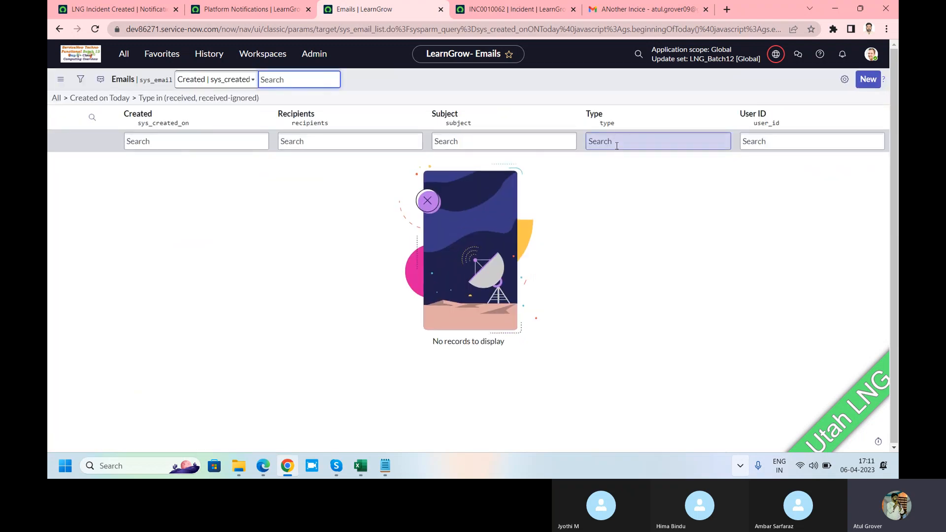
Switch to Gmail and examine the recipient address in the "ANother Incice" email's header details
{"action": "left_click", "coordinate": [634, 12]}
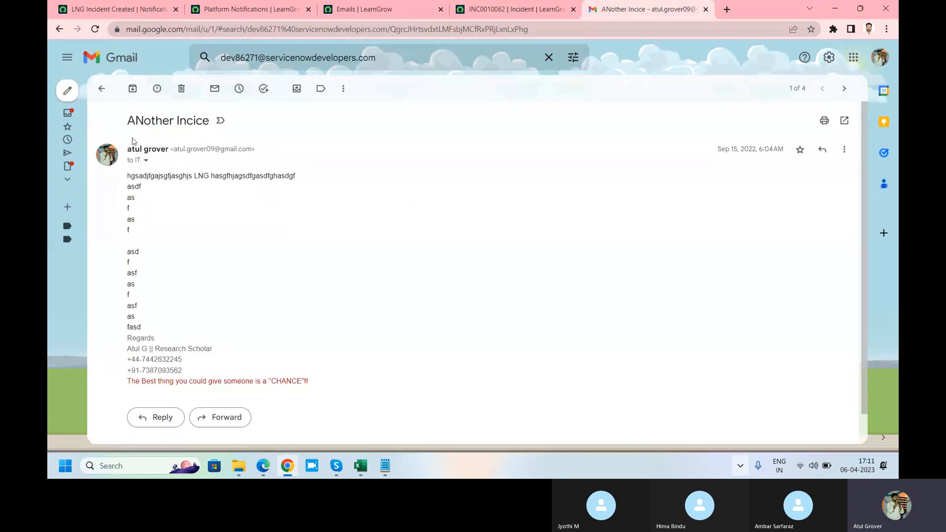
{"action": "left_click", "coordinate": [146, 161]}
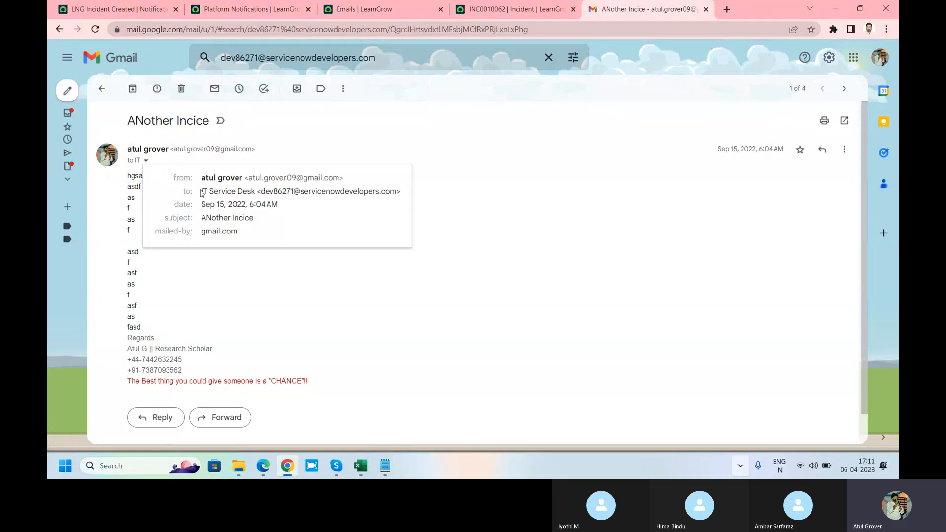
{"action": "left_click_drag", "start_coordinate": [202, 192], "coordinate": [401, 194]}
{"action": "left_click", "coordinate": [375, 210]}
{"action": "left_click_drag", "start_coordinate": [262, 192], "coordinate": [397, 191]}
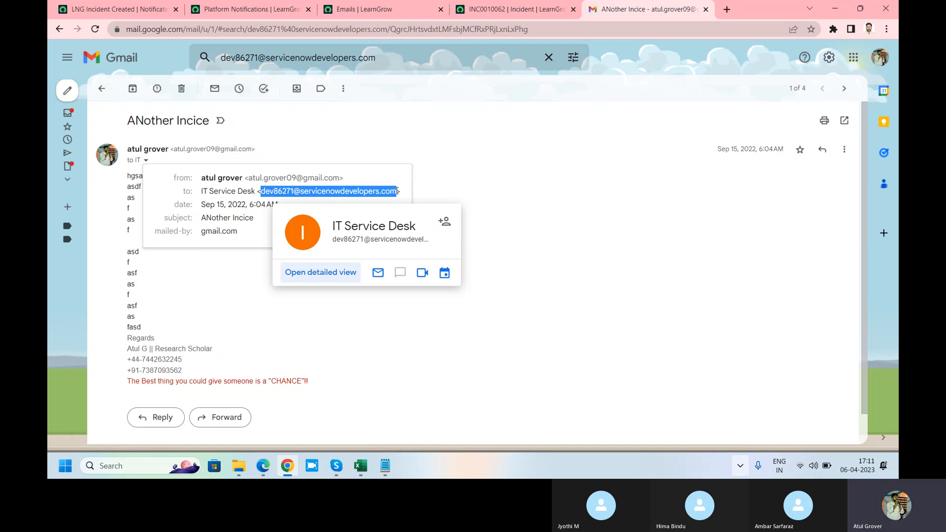
Switch back to ServiceNow and refresh the filtered Emails list to look for received messages
{"action": "left_click", "coordinate": [132, 10]}
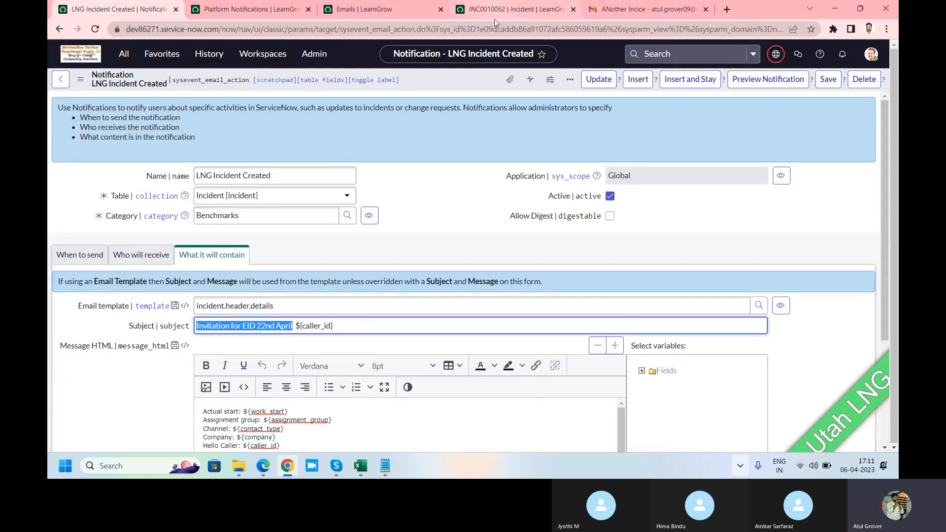
{"action": "left_click", "coordinate": [367, 10]}
{"action": "right_click", "coordinate": [449, 78]}
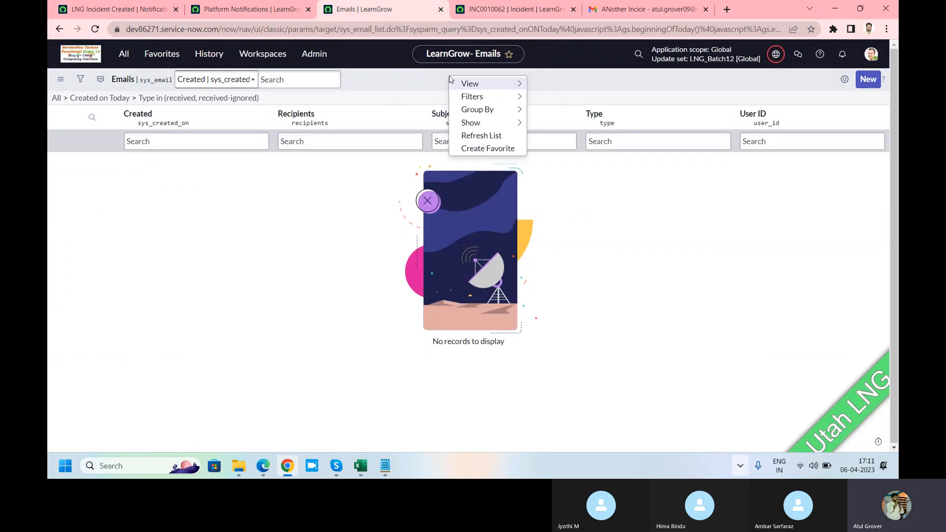
{"action": "left_click", "coordinate": [480, 133]}
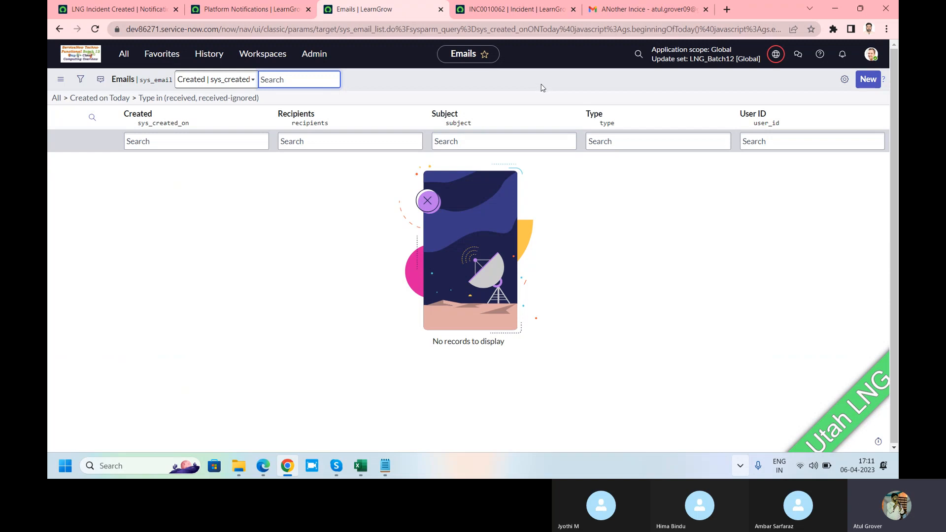
Return to the LNG Incident Created notification and show its settings for when to send
{"action": "left_click", "coordinate": [106, 10]}
{"action": "key", "text": "alt+Tab"}
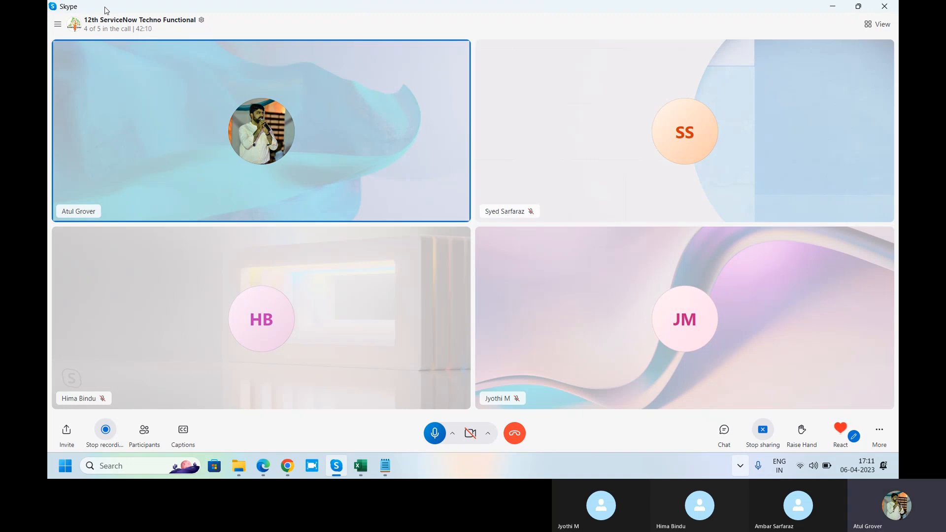
{"action": "key", "text": "alt+Tab"}
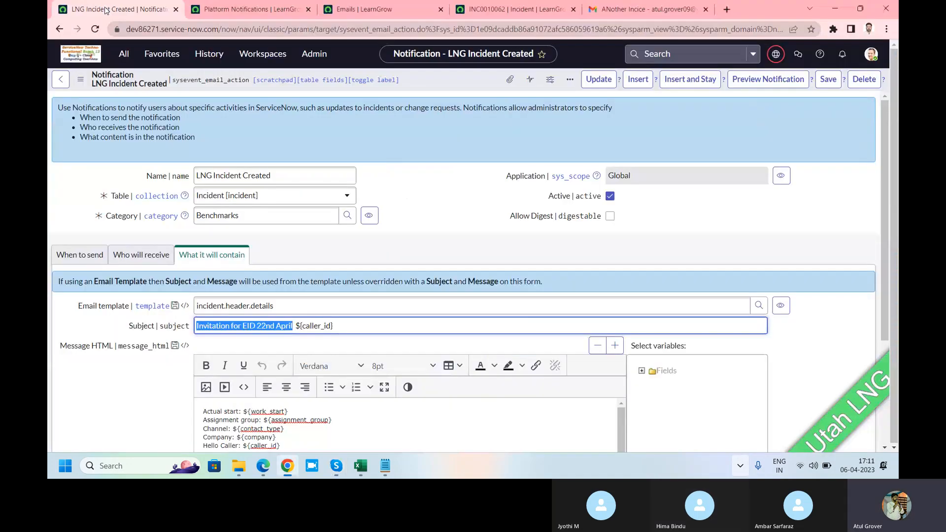
{"action": "left_click", "coordinate": [77, 255]}
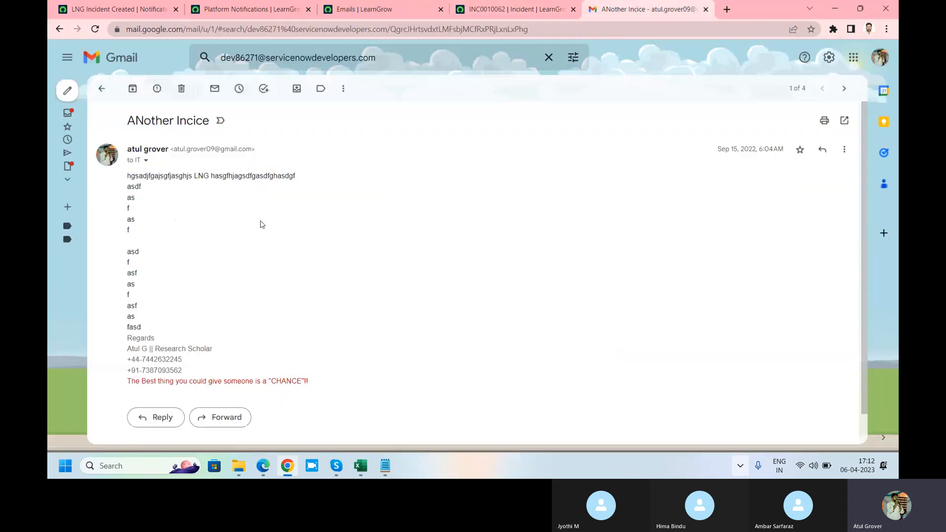
Switch to Gmail and check the instance name within the recipient address of the "ANother Incice" email
{"action": "left_click", "coordinate": [646, 9]}
{"action": "left_click", "coordinate": [146, 160]}
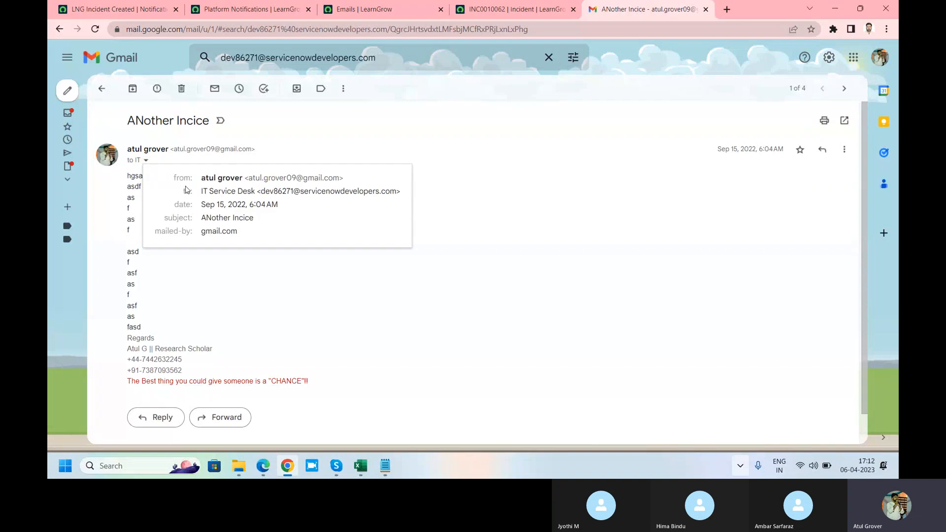
{"action": "left_click_drag", "start_coordinate": [264, 191], "coordinate": [293, 191]}
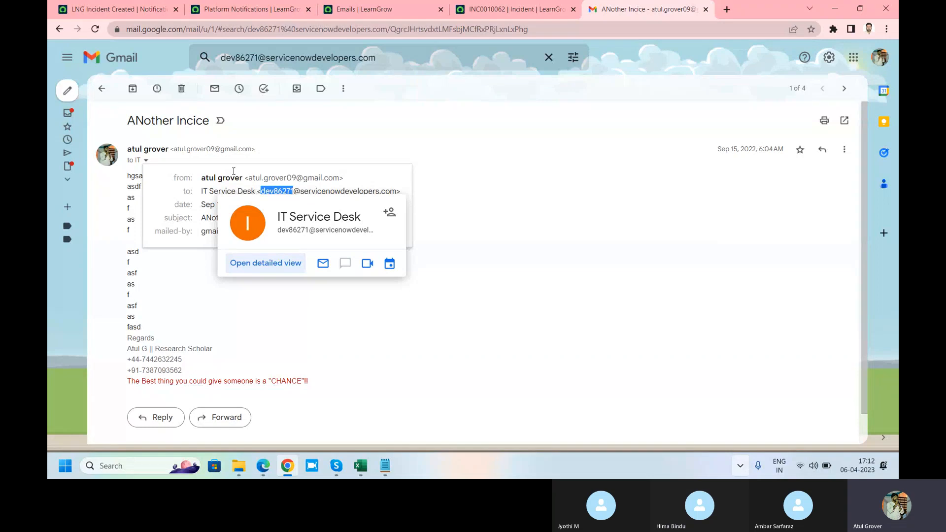
Switch back to the LNG Incident Created notification and set Send when to "Event is fired"
{"action": "left_click", "coordinate": [104, 7]}
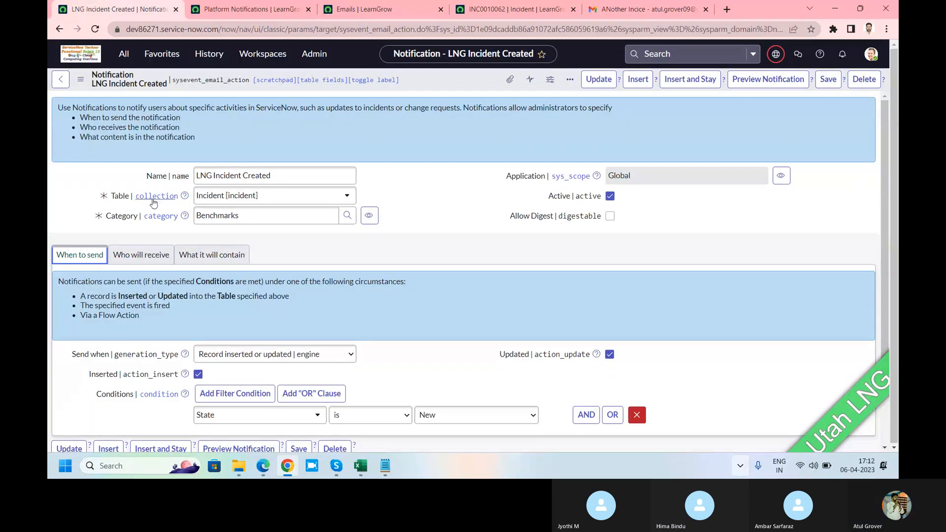
{"action": "scroll", "coordinate": [174, 219], "scroll_direction": "down", "scroll_amount": 3}
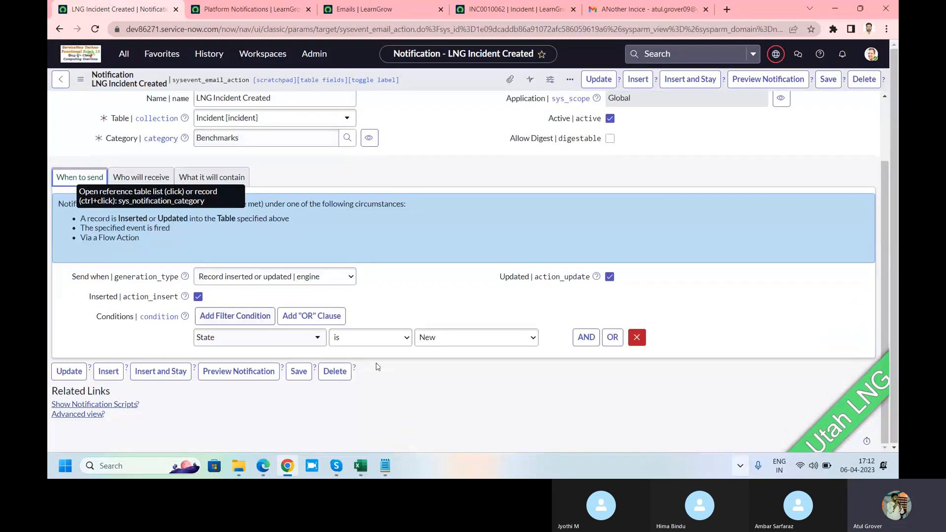
{"action": "left_click", "coordinate": [319, 279]}
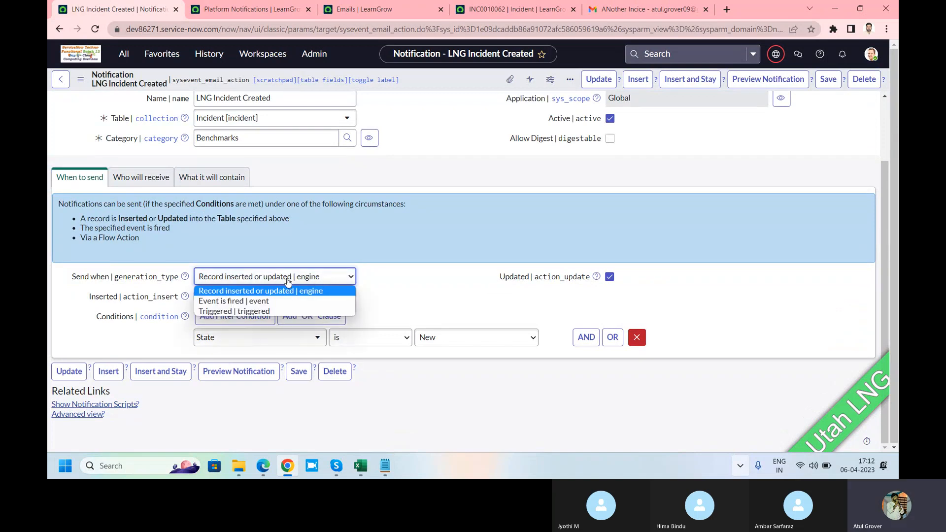
{"action": "left_click", "coordinate": [262, 302]}
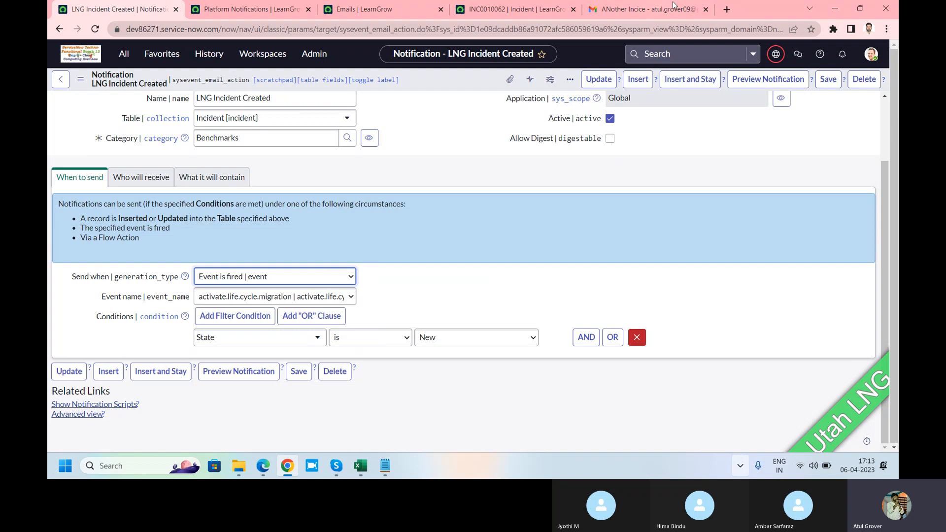
Close Gmail and browse the event names available for the LNG Incident Created notification without choosing one
{"action": "left_click", "coordinate": [706, 9]}
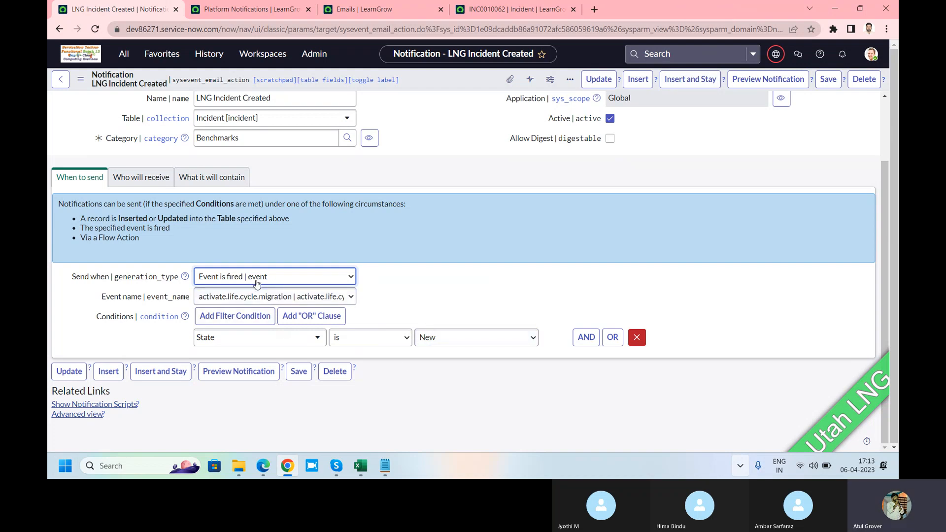
{"action": "left_click", "coordinate": [267, 298]}
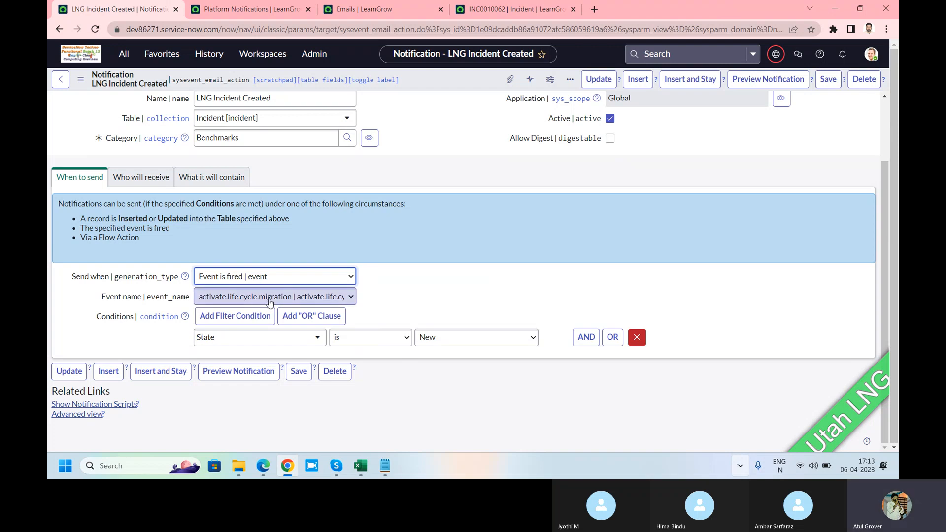
{"action": "scroll", "coordinate": [329, 135], "scroll_direction": "down", "scroll_amount": 8}
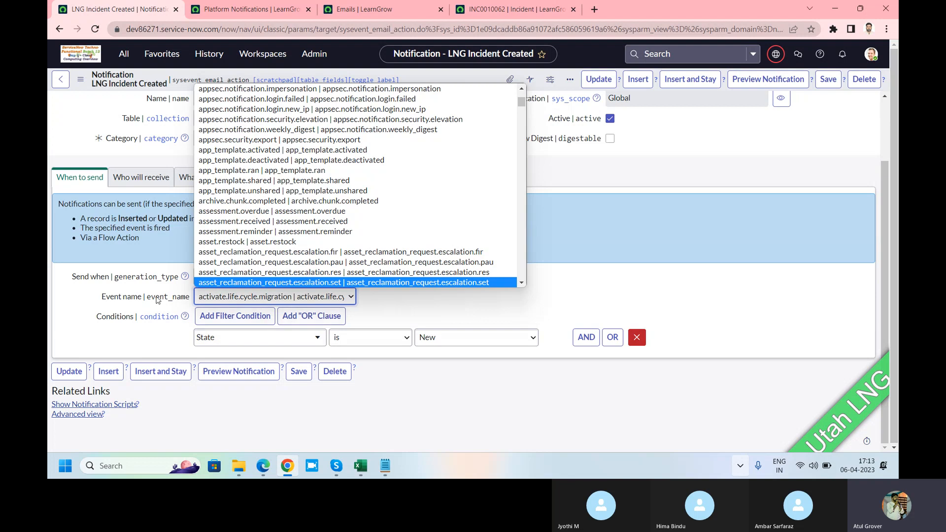
{"action": "left_click", "coordinate": [116, 299]}
Show the dictionary information for the Event name field and copy its table name, sysevent_email_action
{"action": "right_click", "coordinate": [116, 299]}
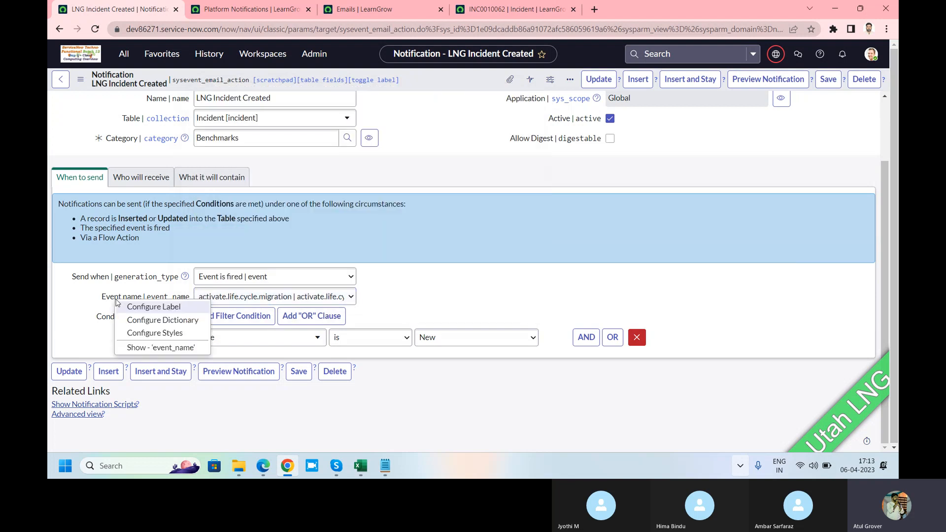
{"action": "left_click", "coordinate": [146, 348]}
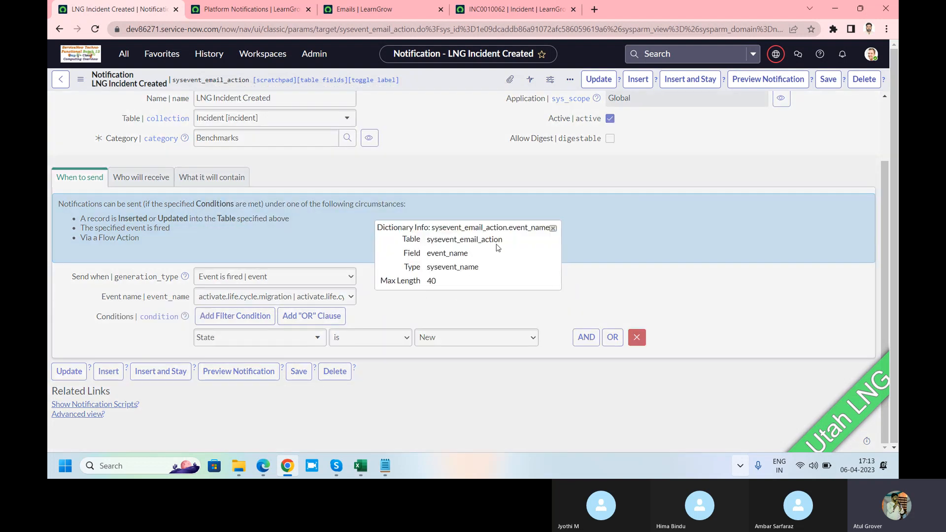
{"action": "mouse_move", "coordinate": [503, 240]}
{"action": "left_mouse_down"}
{"action": "mouse_move", "coordinate": [435, 241]}
{"action": "mouse_move", "coordinate": [502, 239]}
{"action": "left_mouse_up"}
{"action": "key", "text": "ctrl+c"}
{"action": "left_click", "coordinate": [434, 245]}
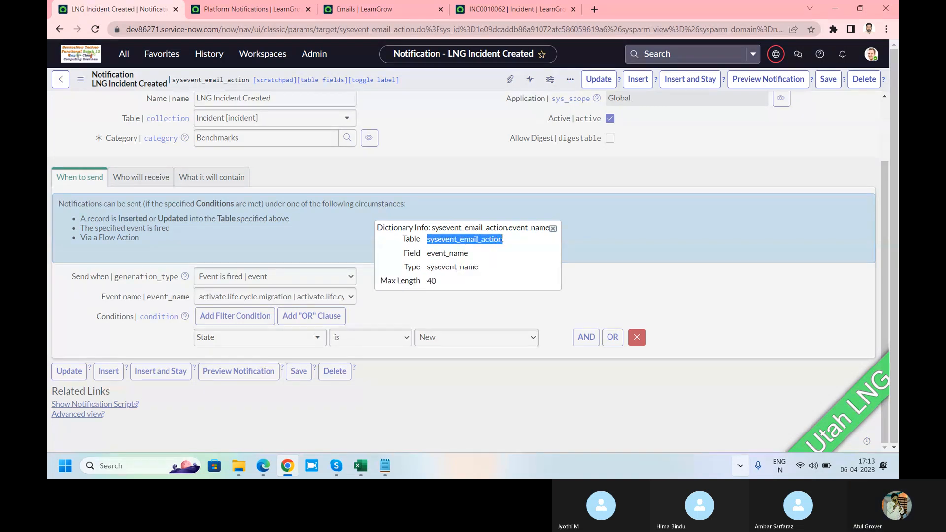
In the Platform Notifications page, open the record list of the copied table with sysevent_email_action.list
{"action": "left_click", "coordinate": [215, 10]}
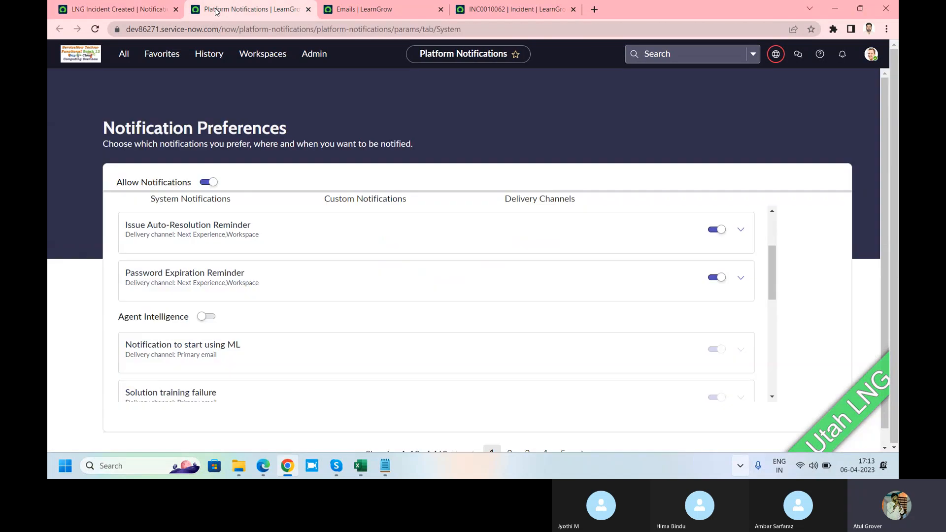
{"action": "left_click", "coordinate": [125, 55]}
{"action": "key", "text": "ctrl+v"}
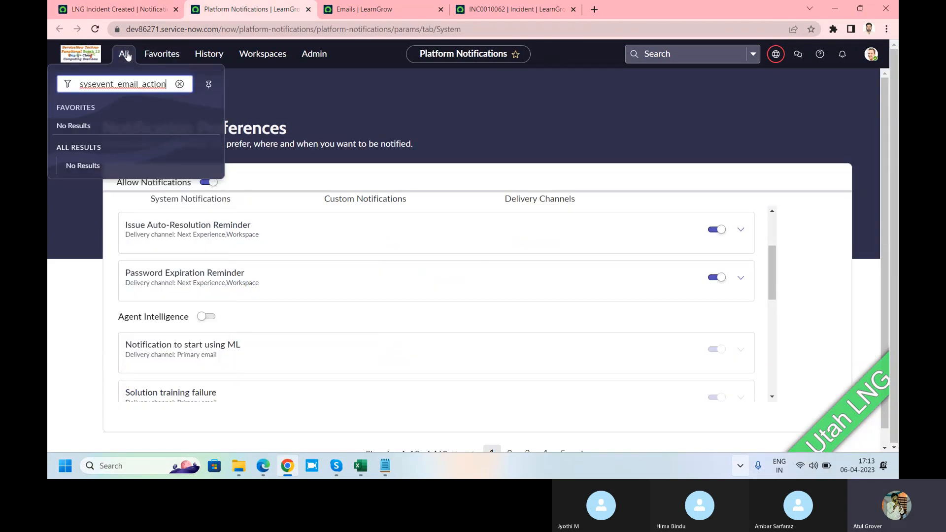
{"action": "type", "text": ".list"}
{"action": "key", "text": "Return"}
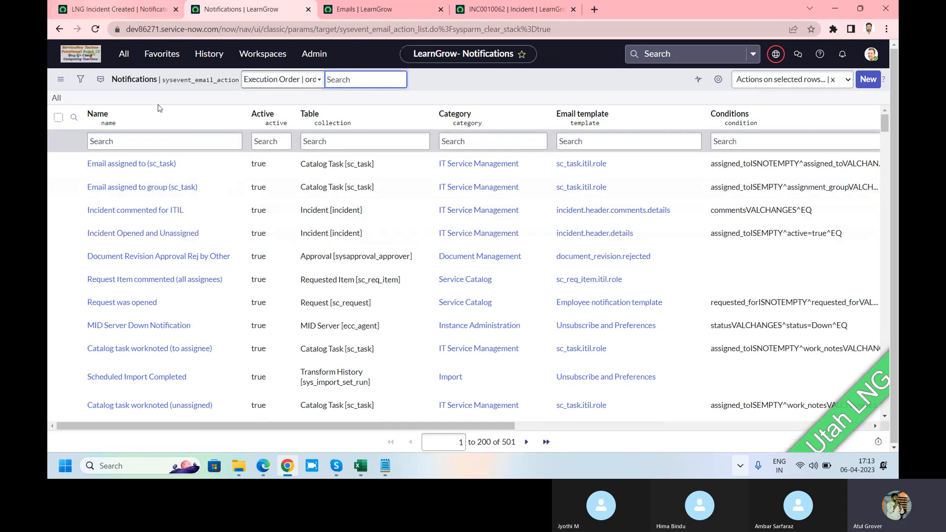
Return to the LNG Incident Created notification, examine the Event name field's type, and close its dictionary information
{"action": "left_click", "coordinate": [106, 16]}
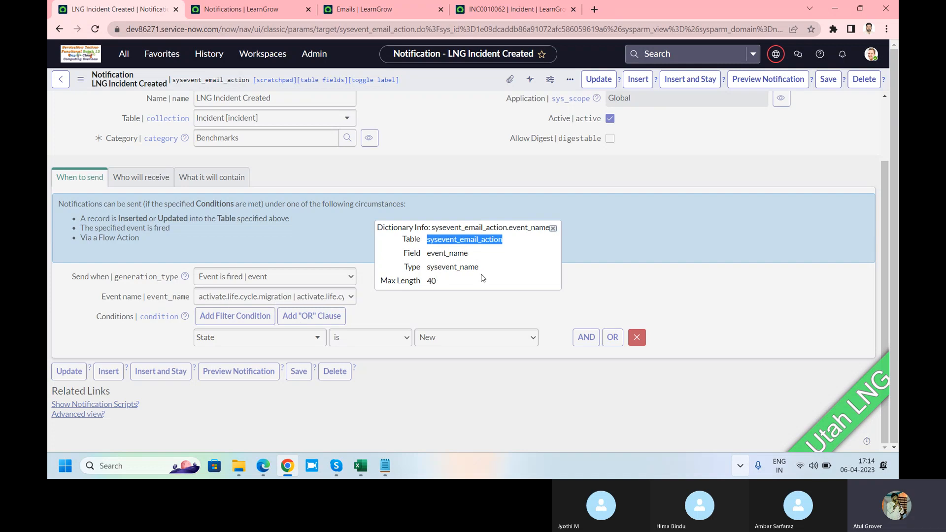
{"action": "left_click_drag", "start_coordinate": [479, 267], "coordinate": [434, 267]}
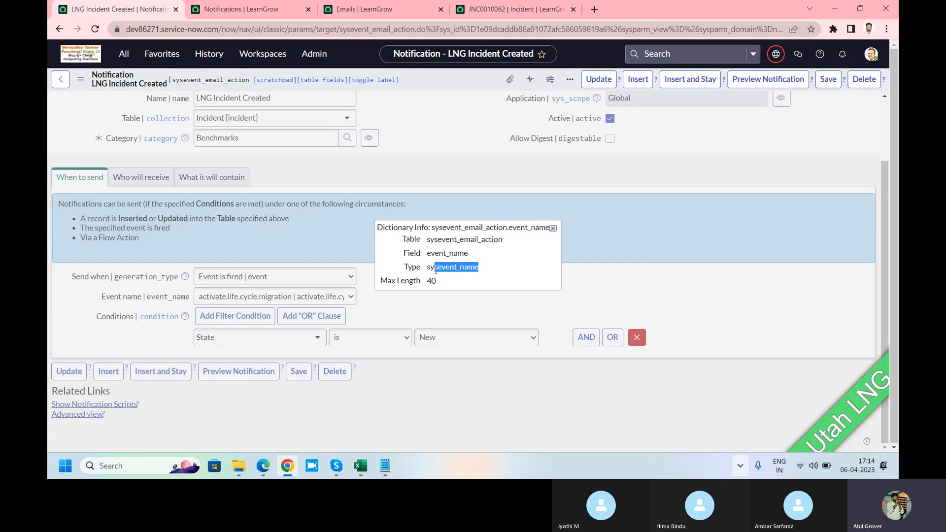
{"action": "left_click", "coordinate": [553, 228]}
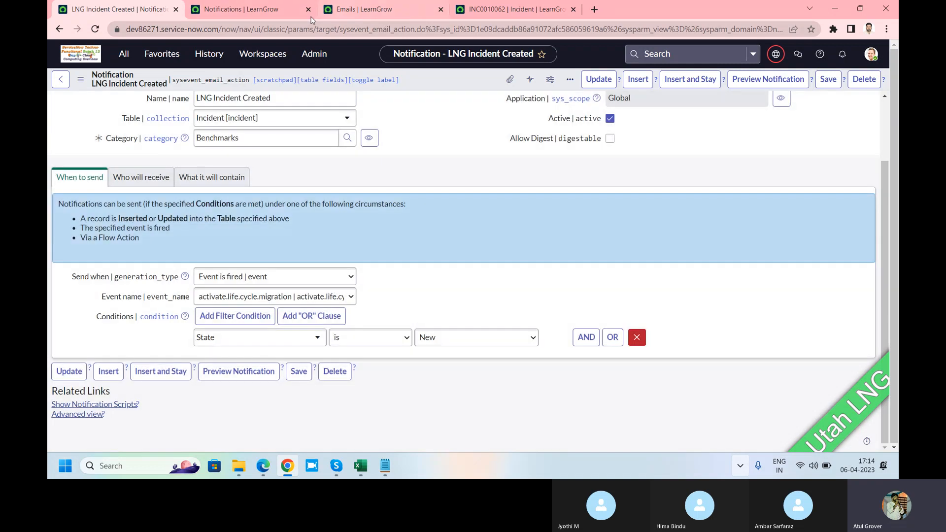
From the Notifications list, search the application navigator for "event" and look through the System Policy and System Logs entries
{"action": "left_click", "coordinate": [237, 16]}
{"action": "left_click", "coordinate": [124, 53]}
{"action": "type", "text": "event"}
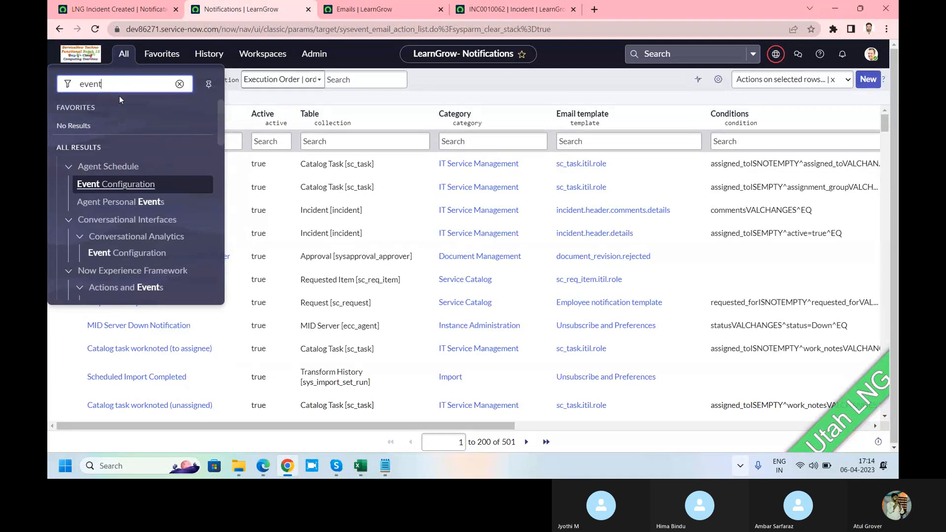
{"action": "scroll", "coordinate": [148, 207], "scroll_direction": "down", "scroll_amount": 8}
{"action": "scroll", "coordinate": [166, 191], "scroll_direction": "down", "scroll_amount": 10}
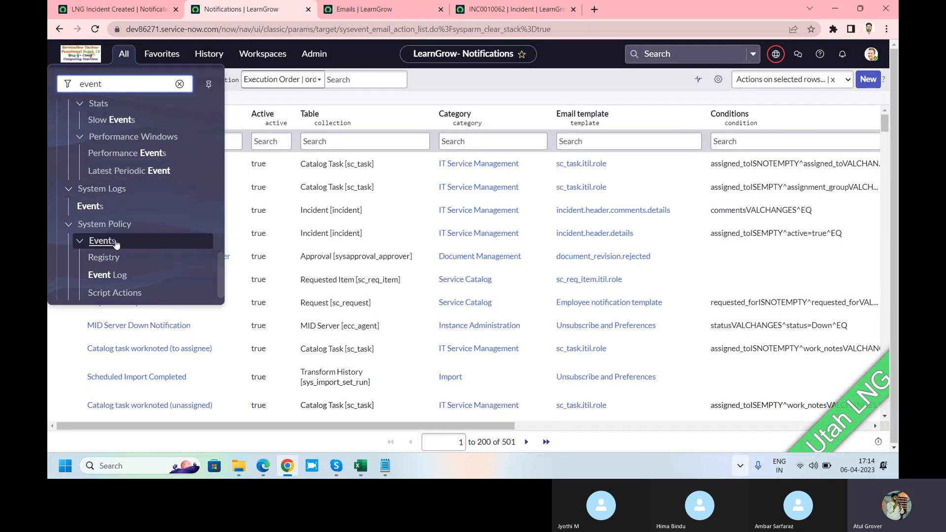
{"action": "scroll", "coordinate": [151, 188], "scroll_direction": "up", "scroll_amount": 2}
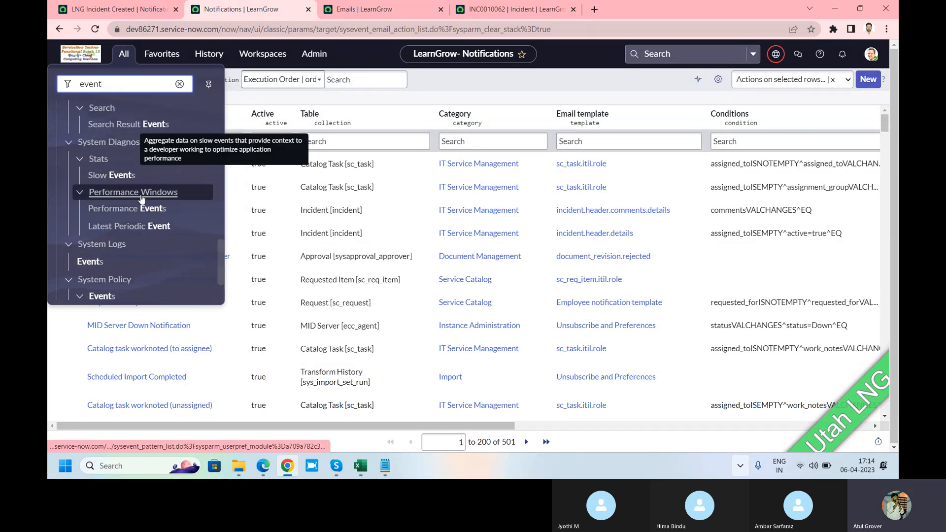
Return to the LNG Incident Created notification, look through its Event name choices again, and leave the selection unchanged
{"action": "left_click", "coordinate": [112, 11]}
{"action": "left_click", "coordinate": [273, 297]}
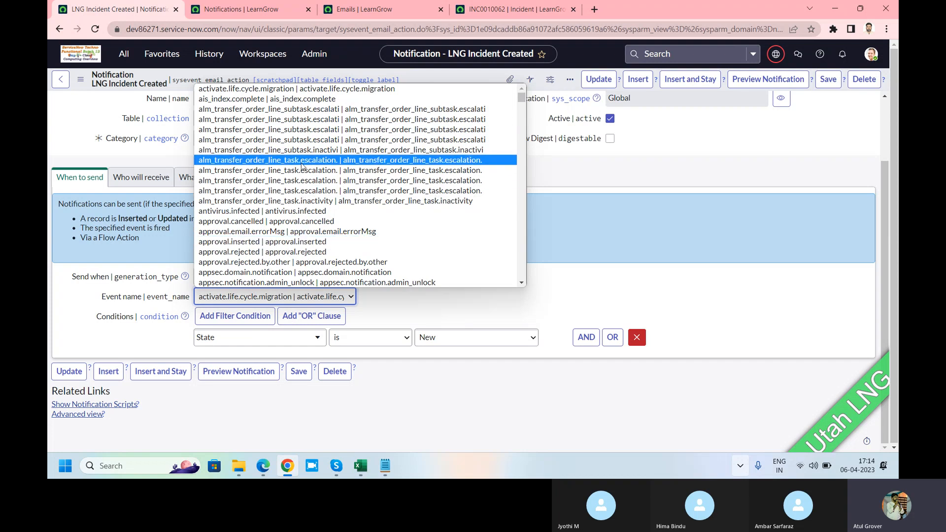
{"action": "scroll", "coordinate": [302, 167], "scroll_direction": "down", "scroll_amount": 4}
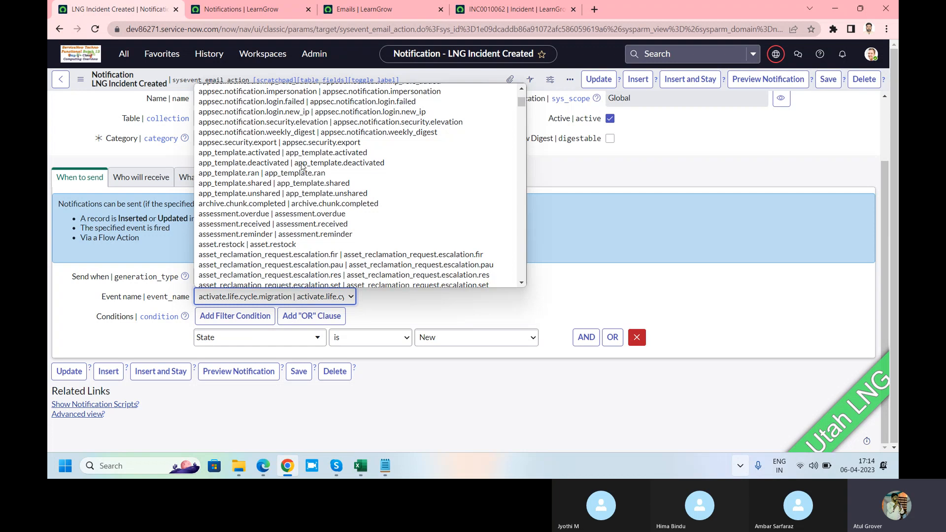
{"action": "left_click", "coordinate": [304, 295]}
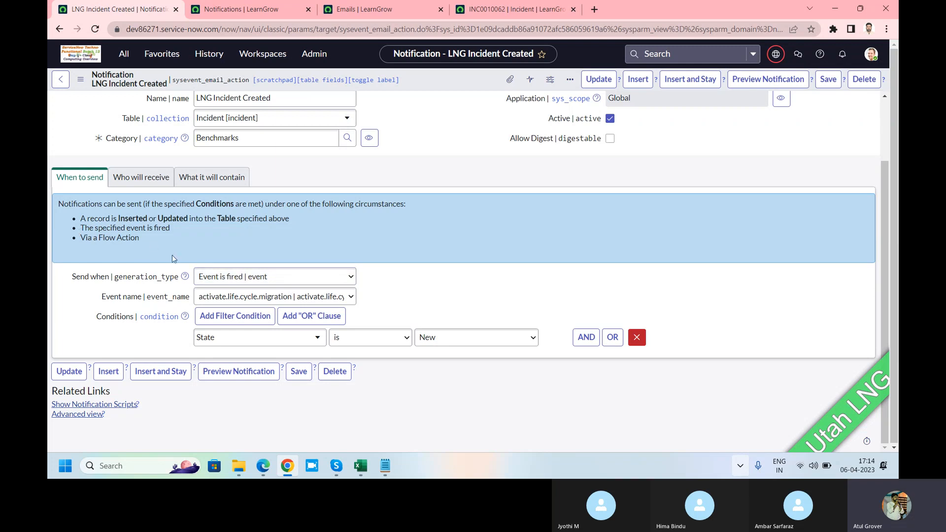
Set the LNG Incident Created notification's Send when option to "Triggered"
{"action": "left_click", "coordinate": [240, 277]}
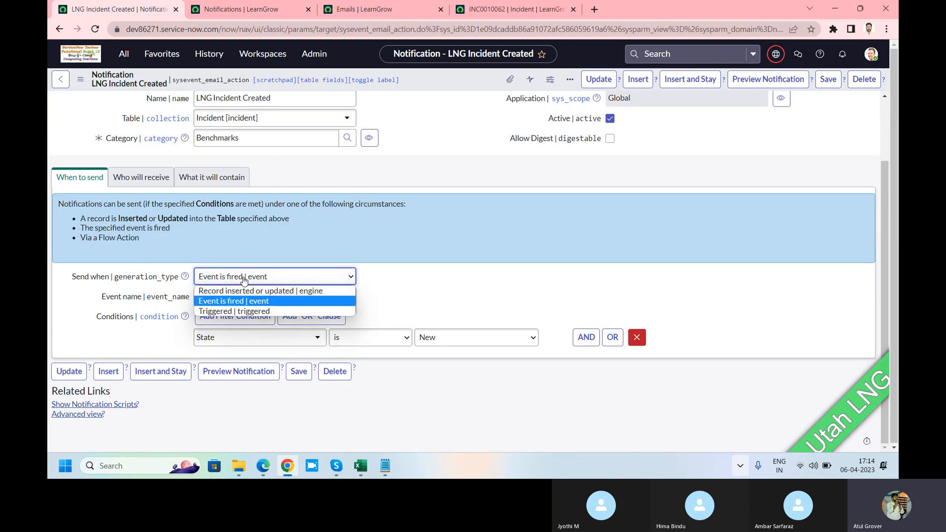
{"action": "left_click", "coordinate": [226, 312]}
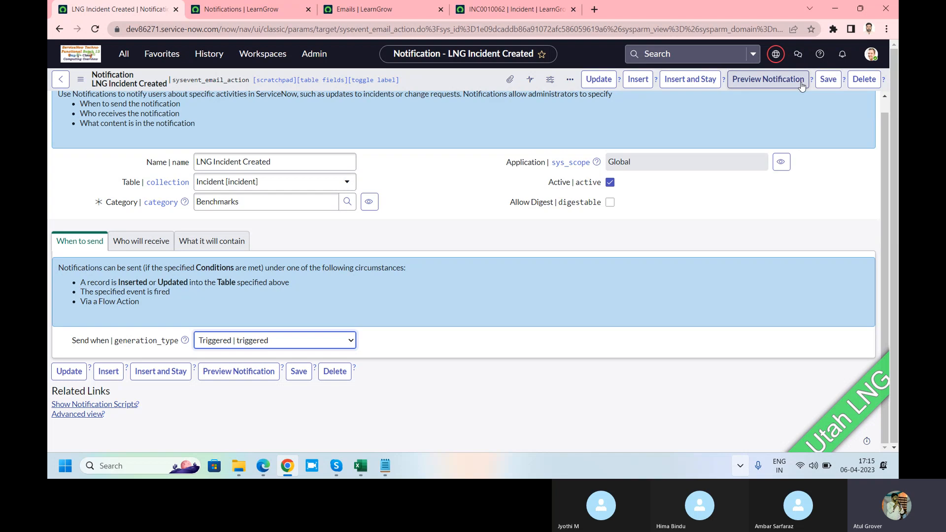
Set the LNG Incident Created notification's Send when option to "Record inserted or updated"
{"action": "left_click", "coordinate": [333, 350]}
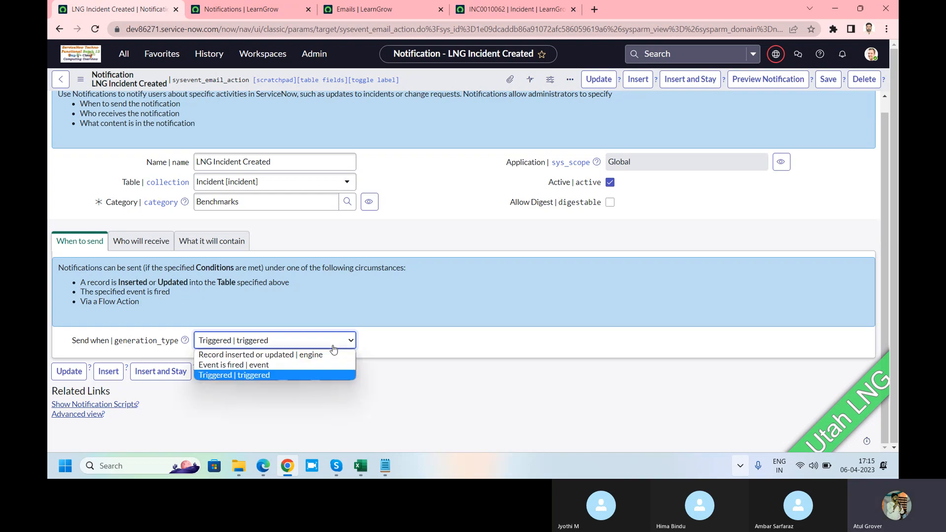
{"action": "left_click", "coordinate": [298, 355]}
{"action": "scroll", "coordinate": [296, 355], "scroll_direction": "down", "scroll_amount": 1}
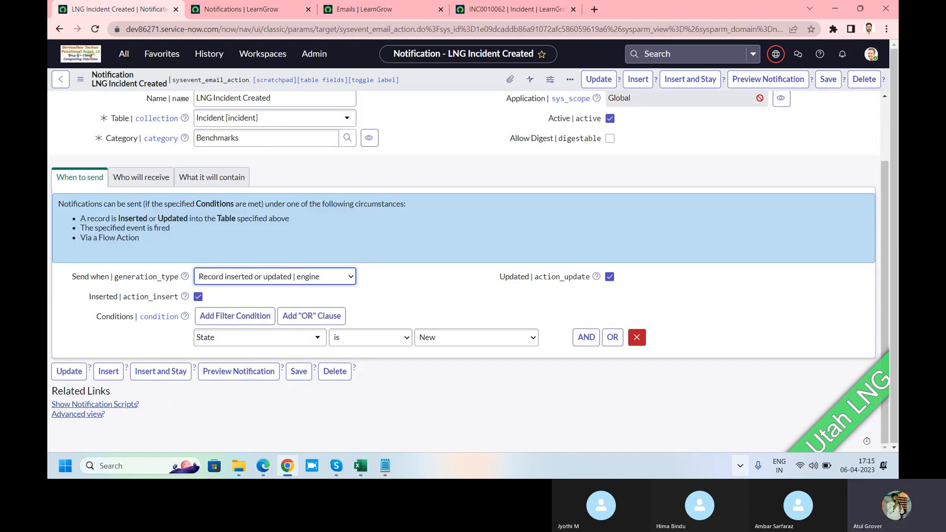
Preview the LNG Incident Created notification using INC0000008 as the preview record
{"action": "left_click", "coordinate": [759, 85]}
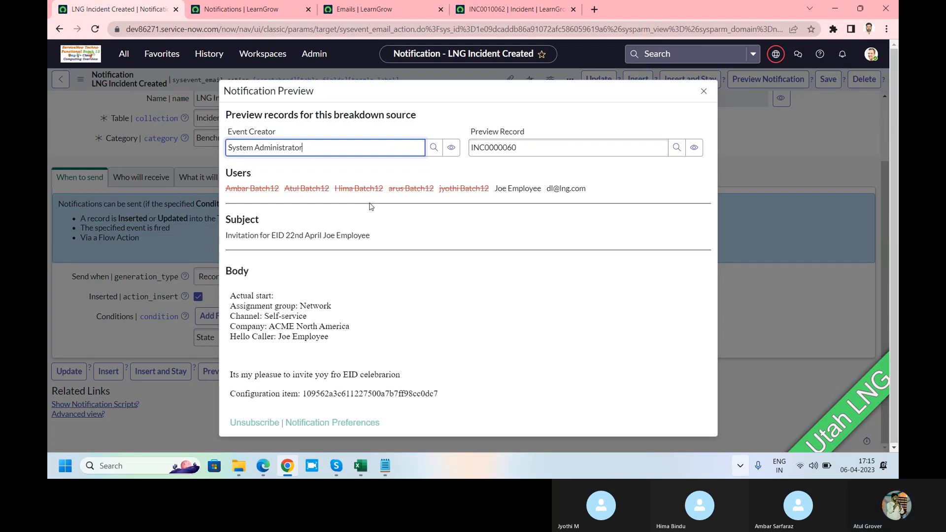
{"action": "left_click", "coordinate": [529, 148]}
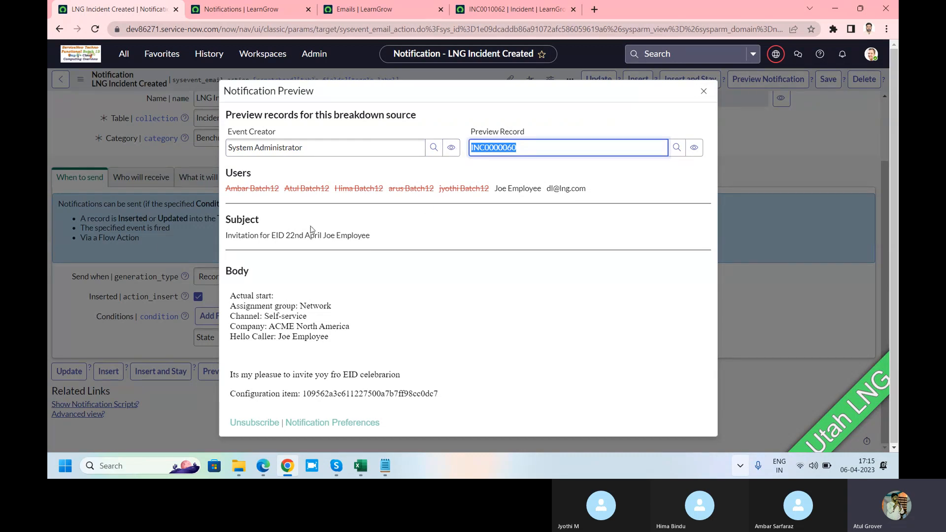
{"action": "left_click", "coordinate": [522, 151]}
{"action": "key", "text": "BackSpace"}
{"action": "key", "text": "BackSpace"}
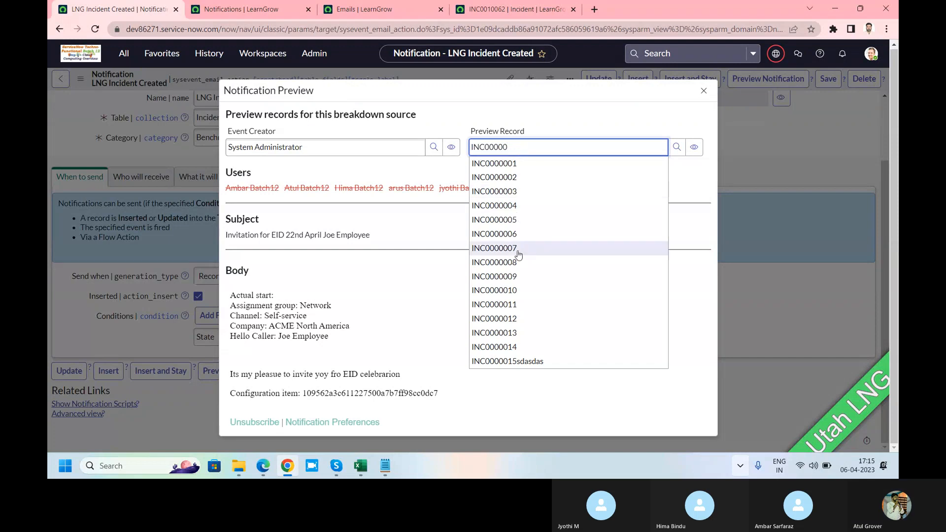
{"action": "left_click", "coordinate": [517, 262]}
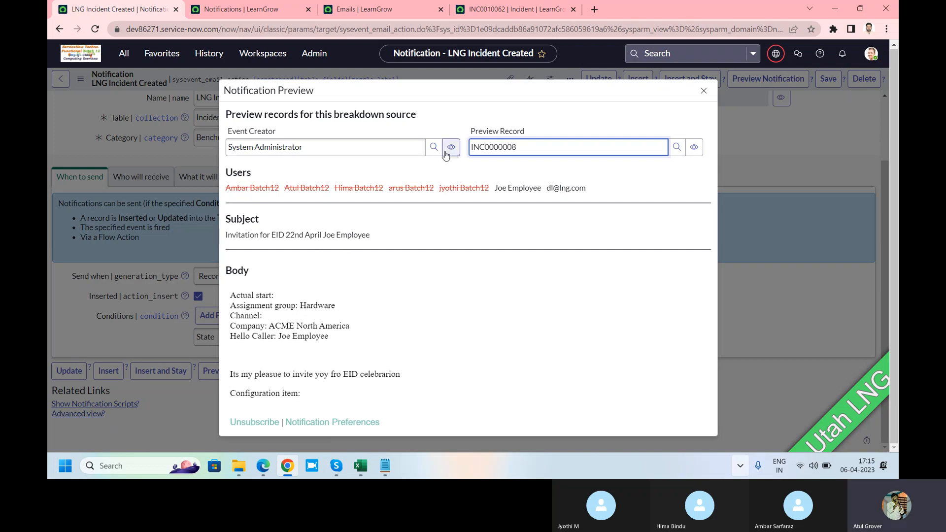
{"action": "left_click", "coordinate": [381, 148]}
{"action": "left_click_drag", "start_coordinate": [382, 148], "coordinate": [156, 145]}
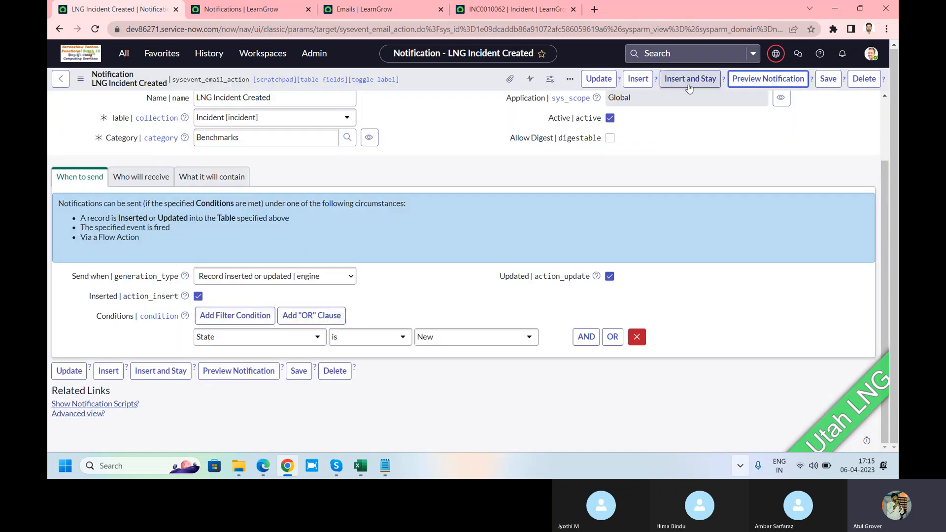
{"action": "left_click", "coordinate": [749, 81]}
{"action": "left_click_drag", "start_coordinate": [317, 152], "coordinate": [151, 150]}
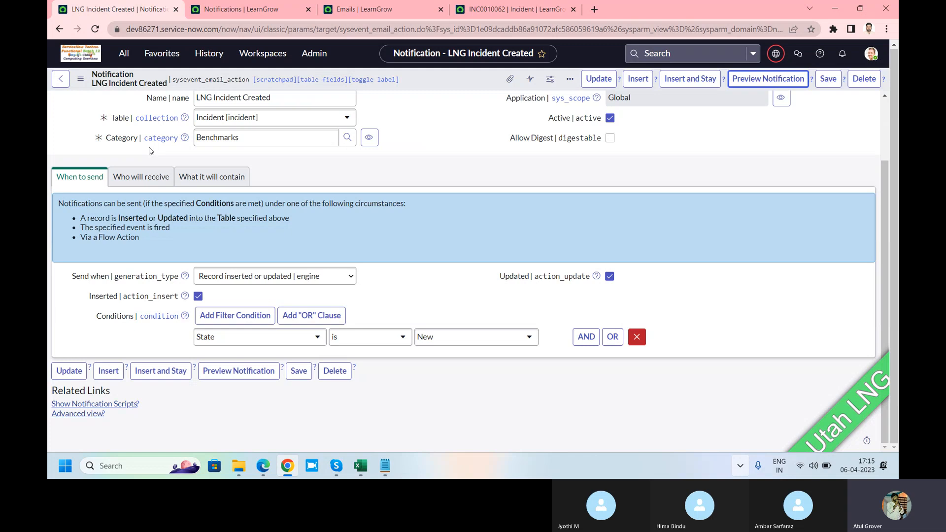
Reopen the notification preview and choose a Batch12 user as the event creator
{"action": "left_click", "coordinate": [768, 79]}
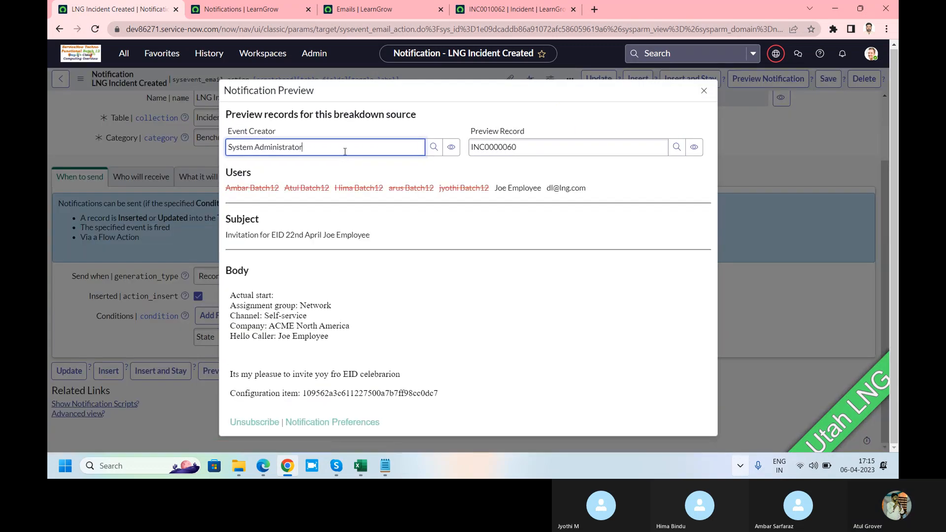
{"action": "triple_click", "coordinate": [345, 152]}
{"action": "type", "text": "yot"}
{"action": "left_click", "coordinate": [296, 182]}
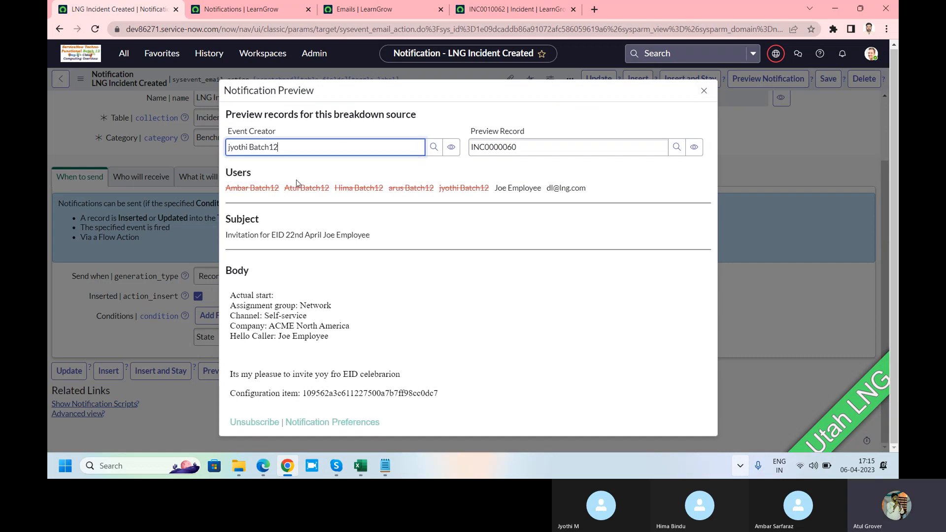
Change the preview record to INC0000005, examine the caller's name in the subject line, and close the preview
{"action": "left_click", "coordinate": [572, 147]}
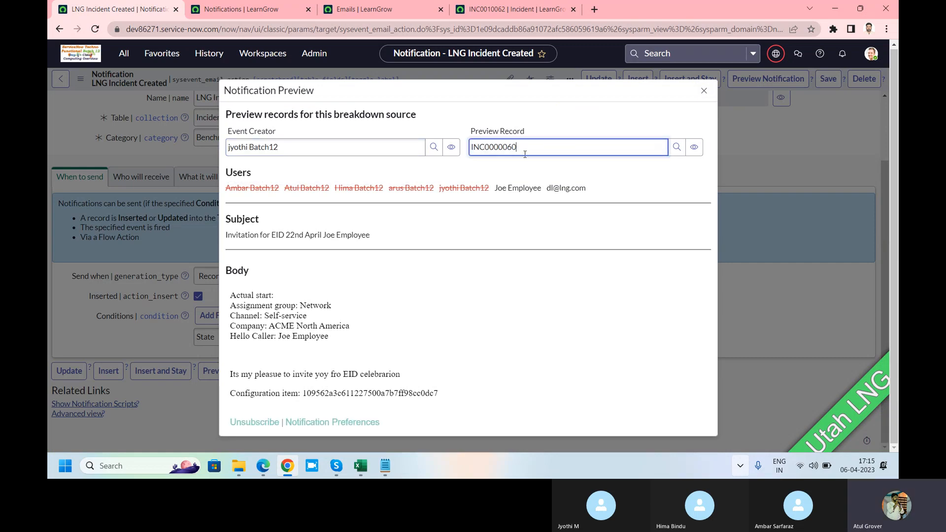
{"action": "key", "text": "BackSpace"}
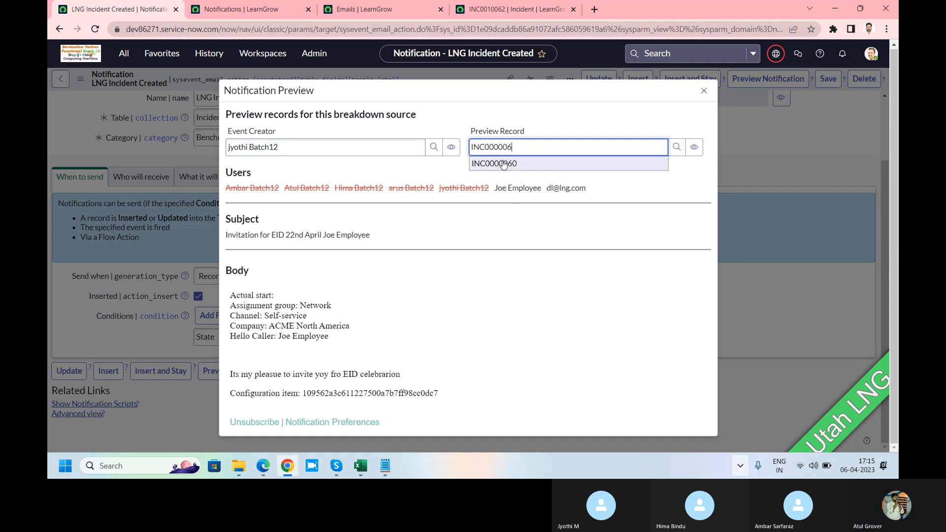
{"action": "key", "text": "BackSpace"}
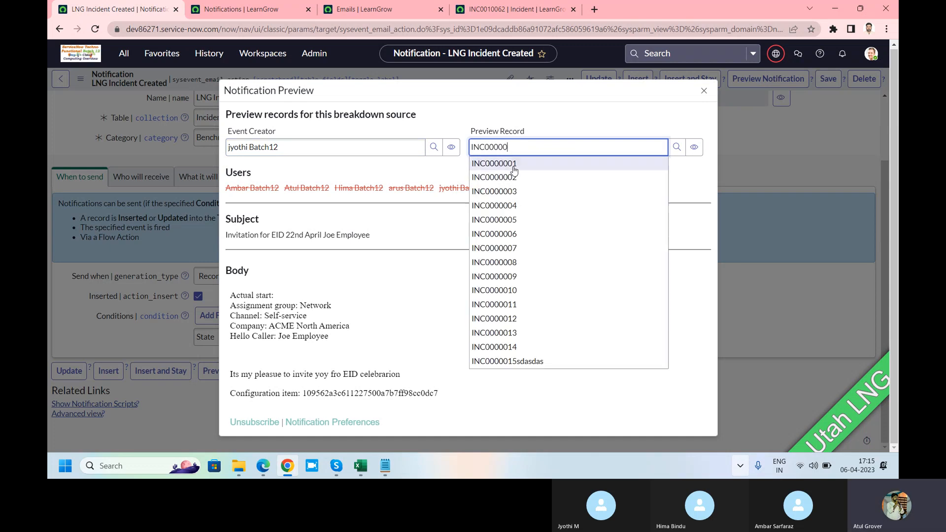
{"action": "left_click", "coordinate": [507, 220]}
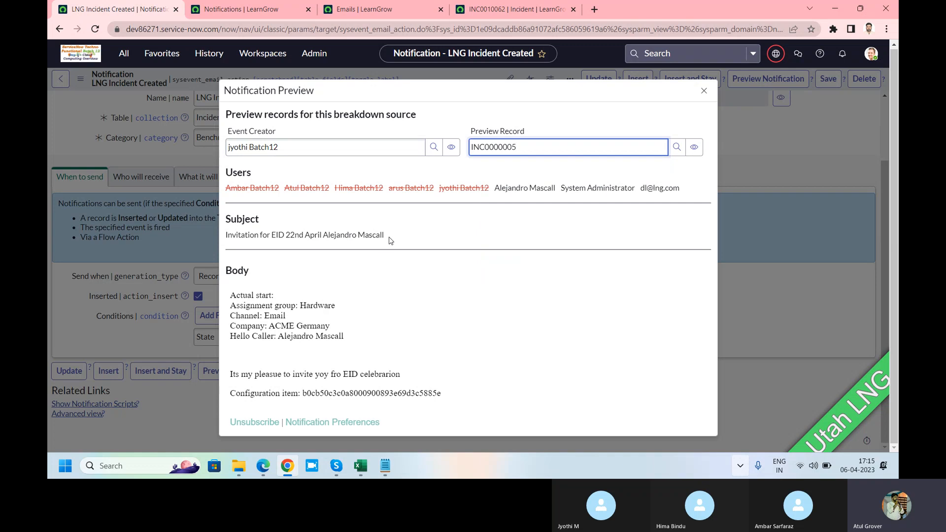
{"action": "left_click_drag", "start_coordinate": [392, 236], "coordinate": [323, 236]}
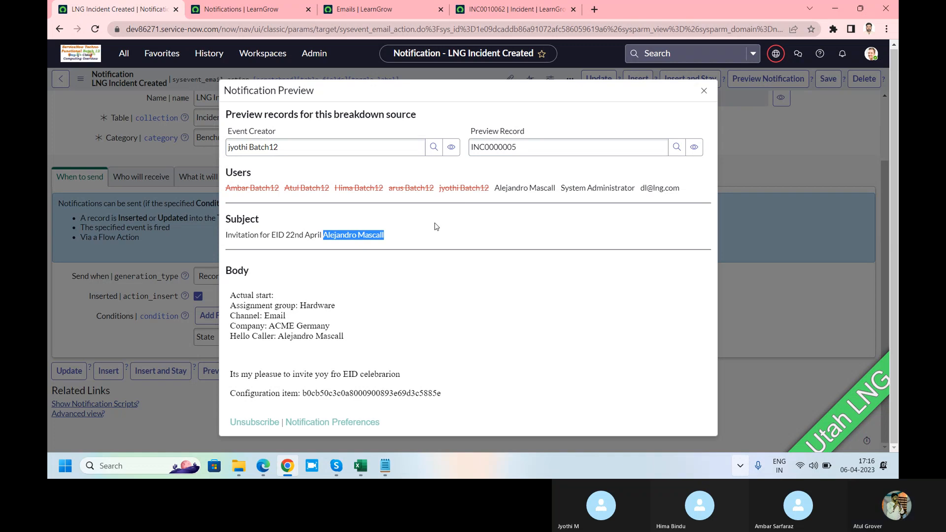
{"action": "left_click", "coordinate": [705, 92]}
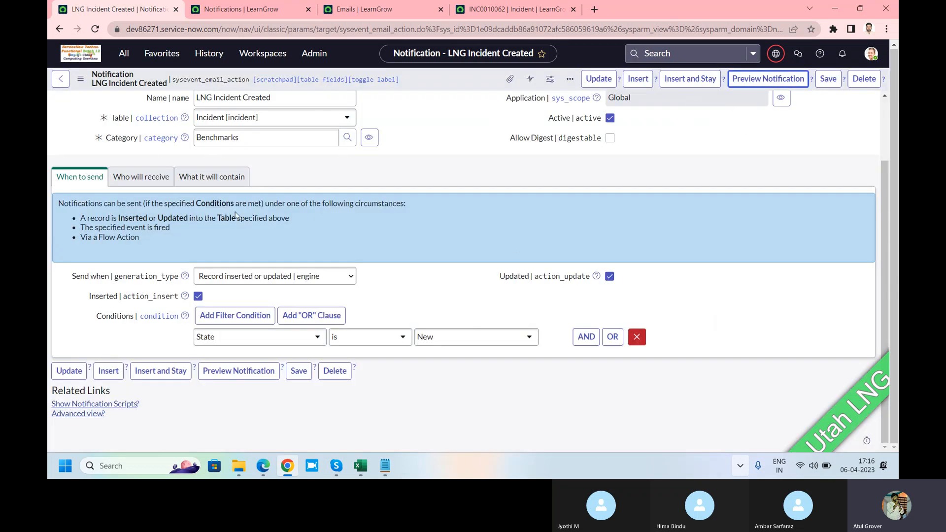
View the notification's content settings, then open the System Notification email Notifications list and filter its Table column by "*incident"
{"action": "left_click", "coordinate": [209, 178]}
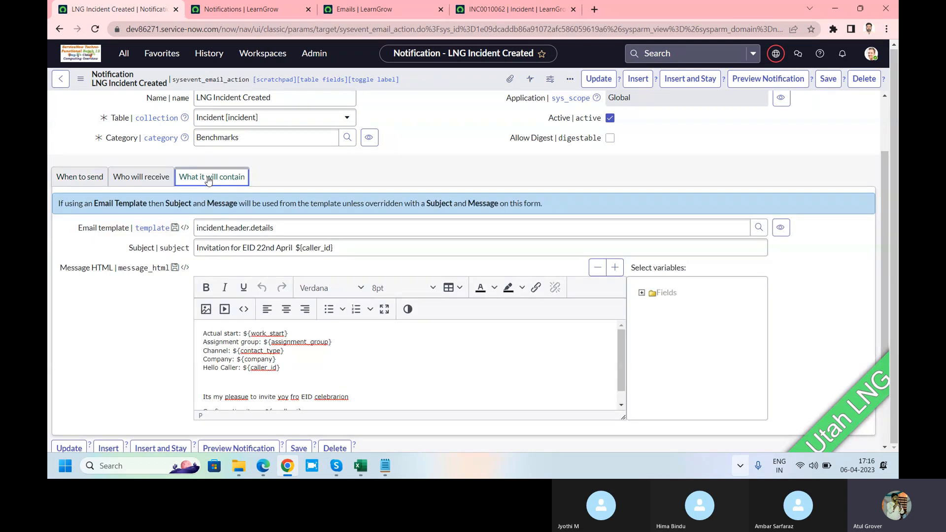
{"action": "left_click", "coordinate": [124, 54]}
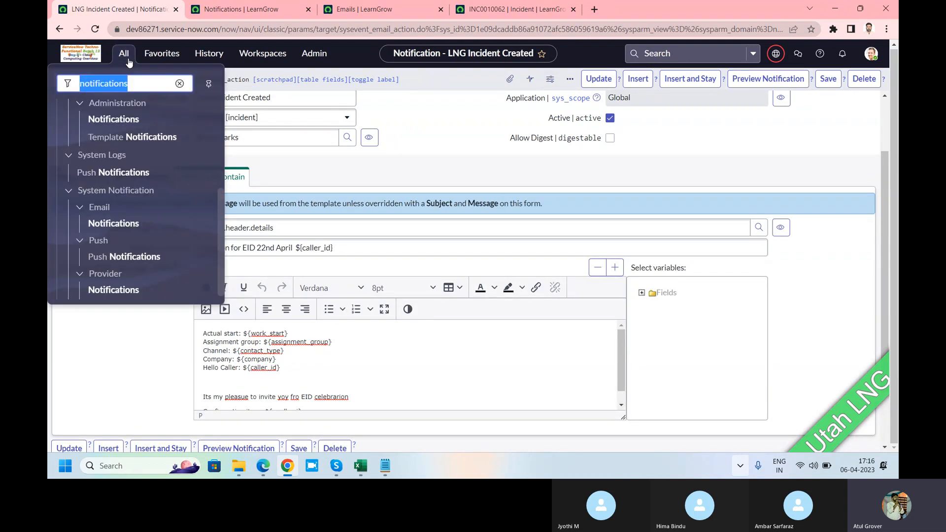
{"action": "left_click", "coordinate": [123, 229]}
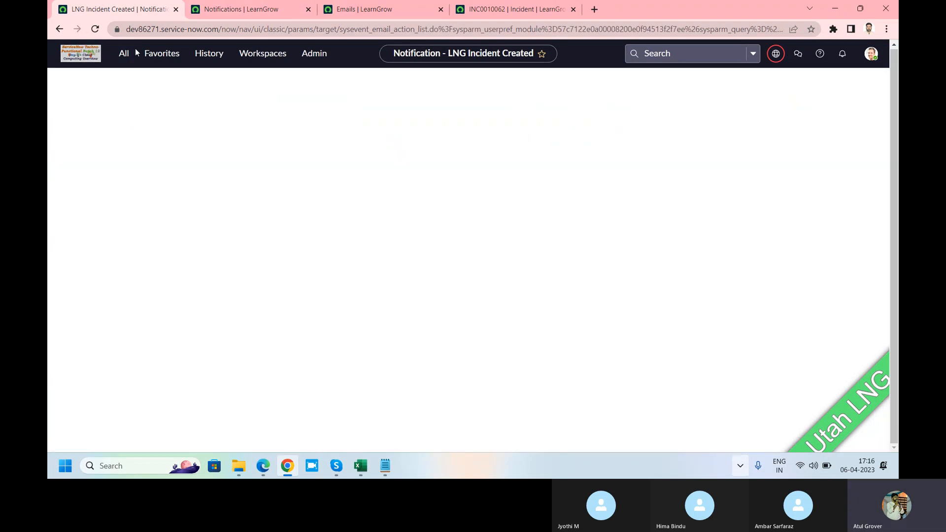
{"action": "left_click", "coordinate": [341, 134]}
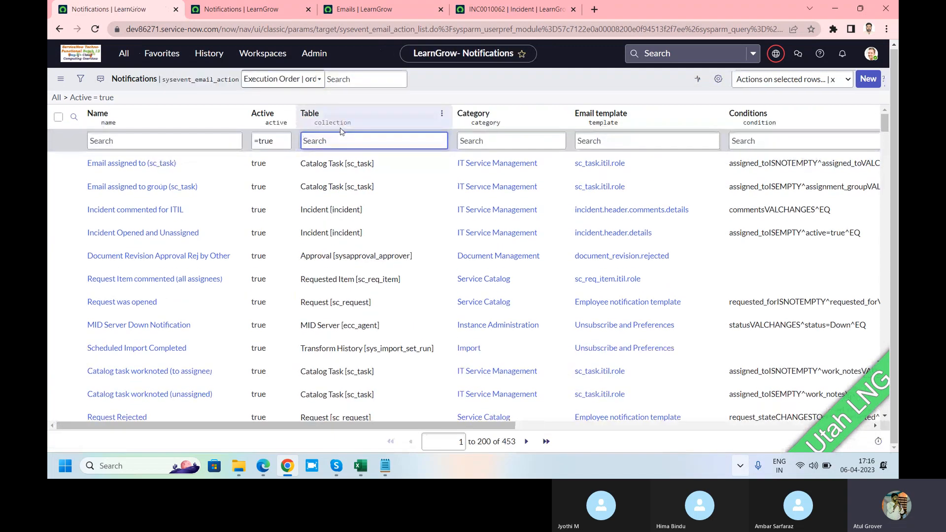
{"action": "type", "text": "*"}
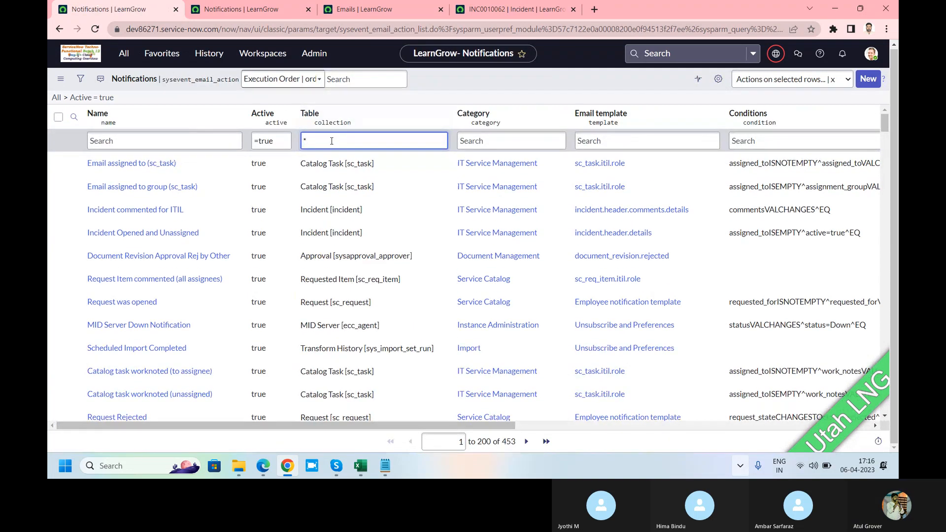
{"action": "type", "text": "incident"}
{"action": "key", "text": "Return"}
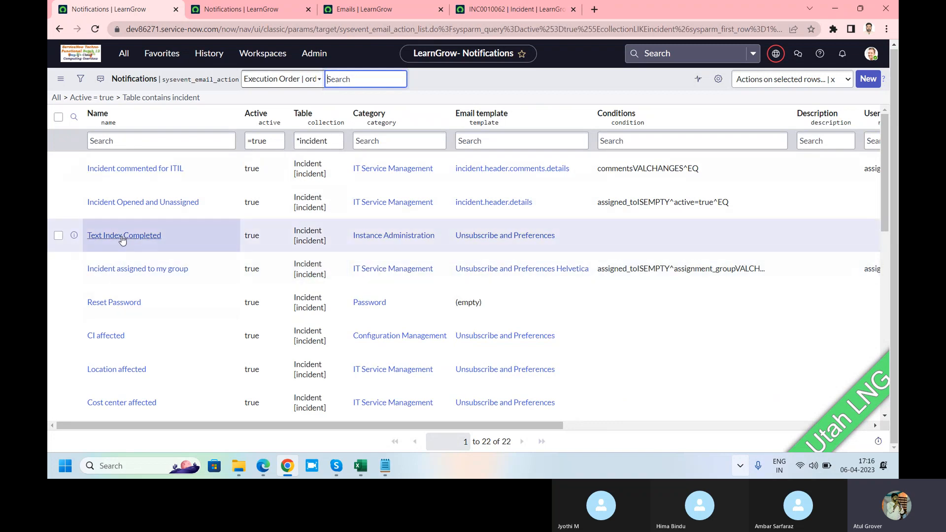
Open the "Incident assigned to my group" notification and examine the mail script references in its HTML message
{"action": "left_click", "coordinate": [126, 272]}
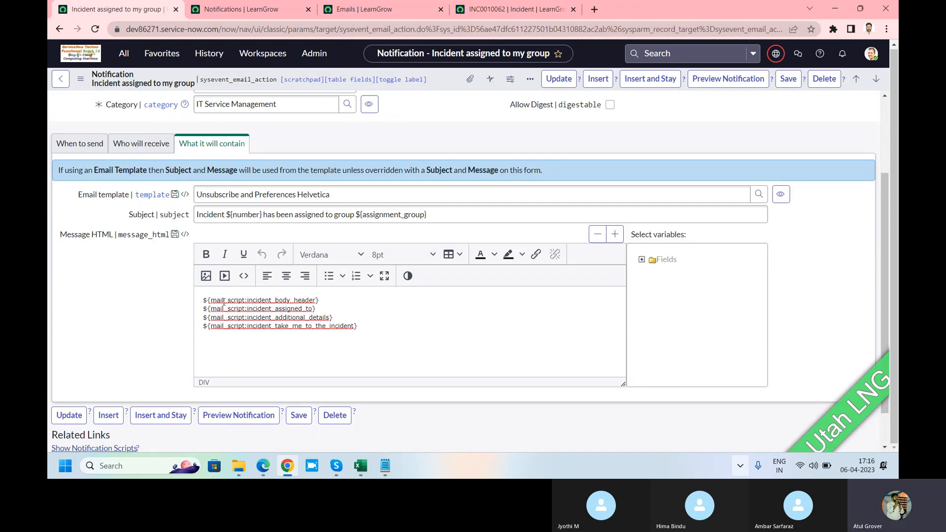
{"action": "left_click_drag", "start_coordinate": [364, 327], "coordinate": [189, 300]}
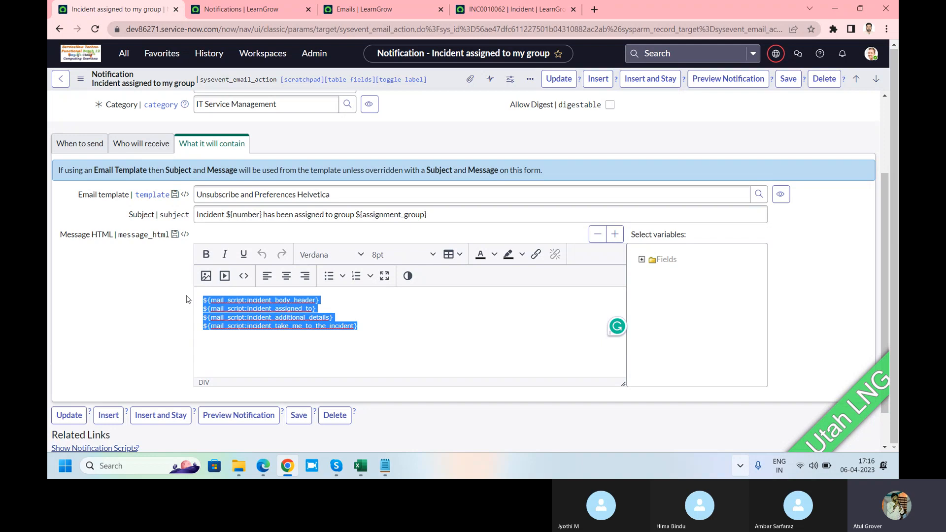
{"action": "left_click", "coordinate": [337, 313]}
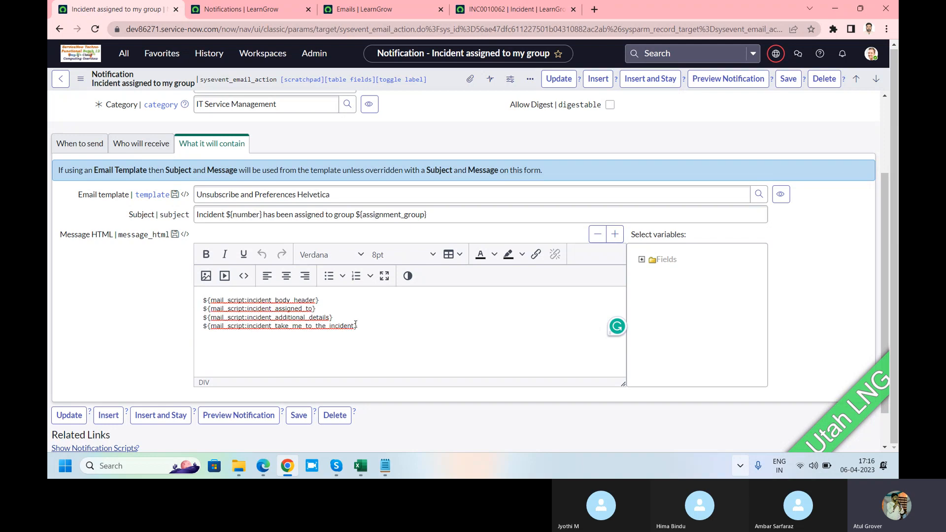
{"action": "left_click_drag", "start_coordinate": [368, 325], "coordinate": [196, 303]}
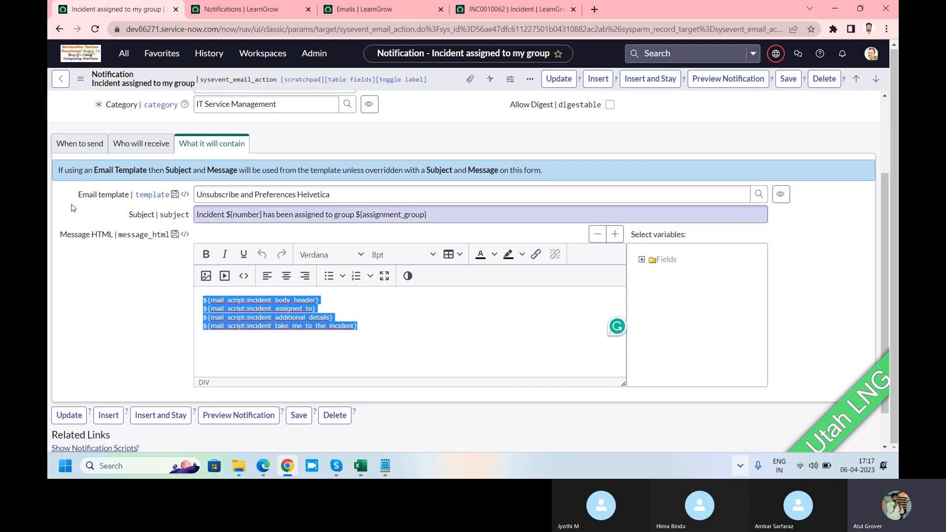
Examine the "Incident assigned to my group" notification's sending conditions and the field that determines its recipients
{"action": "left_click", "coordinate": [78, 145]}
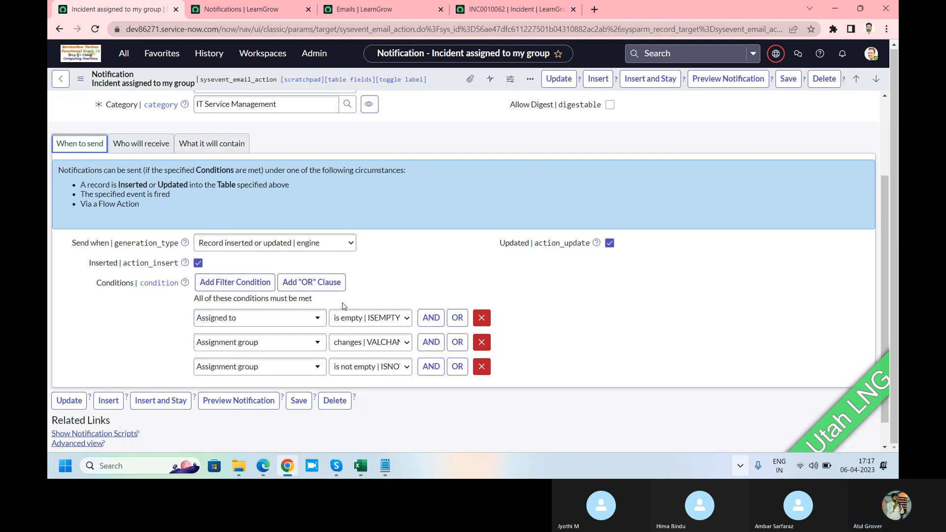
{"action": "left_click", "coordinate": [126, 144]}
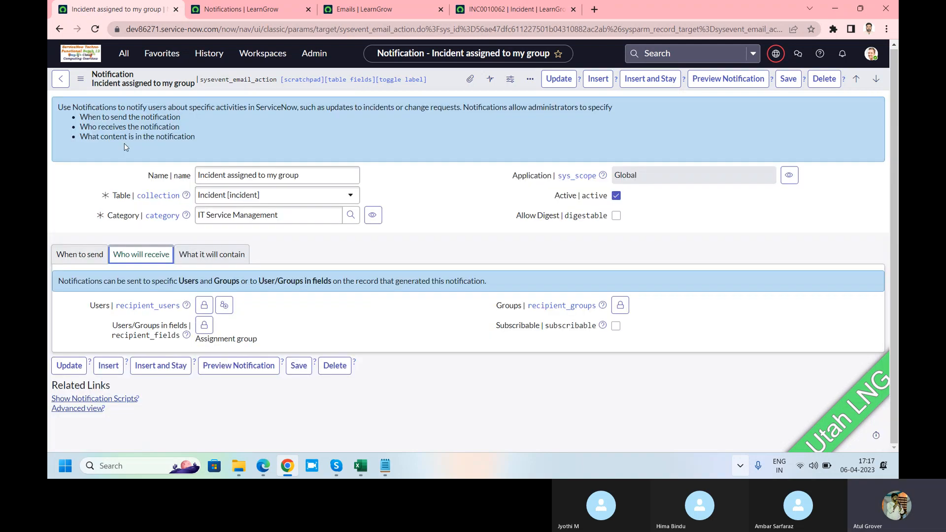
{"action": "left_click_drag", "start_coordinate": [269, 344], "coordinate": [196, 340]}
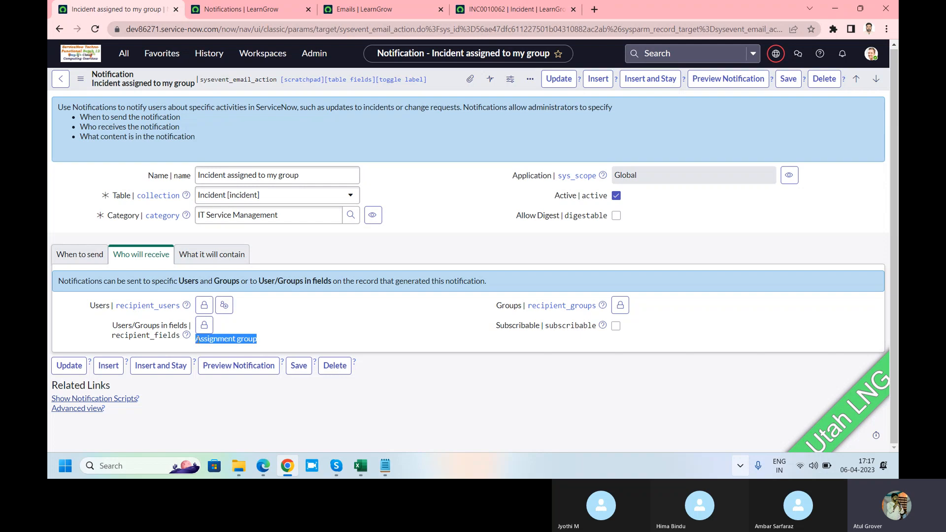
Return to the notification's content settings and examine the ${assignment_group} and ${number} variables in the subject
{"action": "left_click", "coordinate": [211, 257]}
{"action": "scroll", "coordinate": [270, 310], "scroll_direction": "down", "scroll_amount": 3}
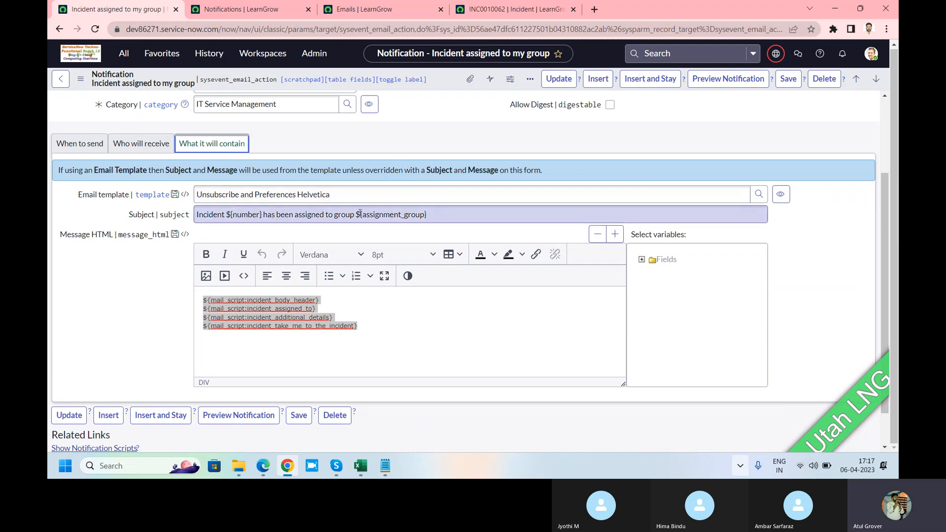
{"action": "left_click_drag", "start_coordinate": [355, 215], "coordinate": [440, 214]}
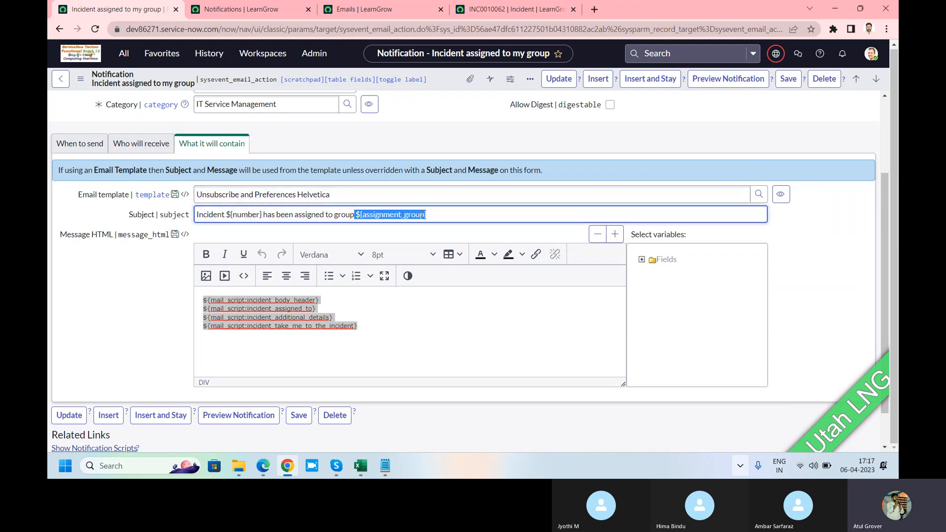
{"action": "left_click_drag", "start_coordinate": [226, 212], "coordinate": [260, 213]}
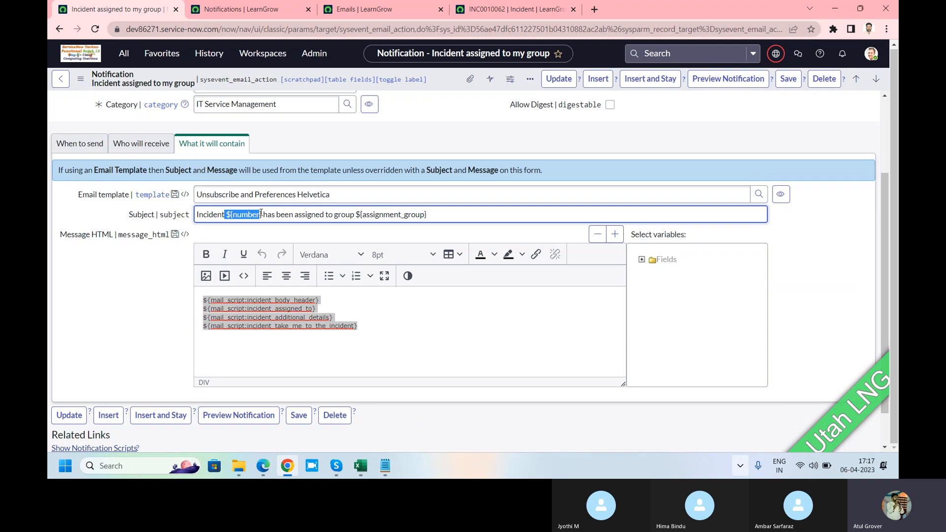
Find "inbound a" in the application navigator and open the System Policy email Inbound Actions list
{"action": "left_click", "coordinate": [124, 54]}
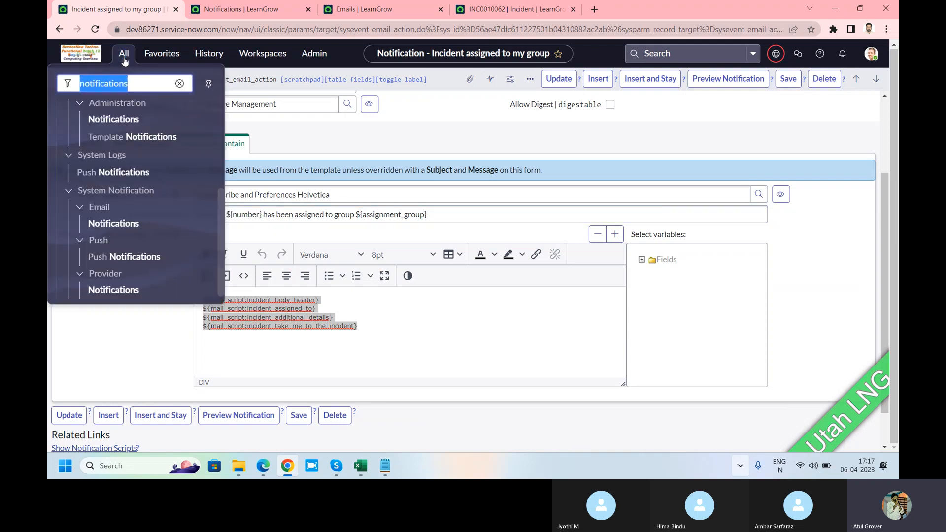
{"action": "type", "text": "inb"}
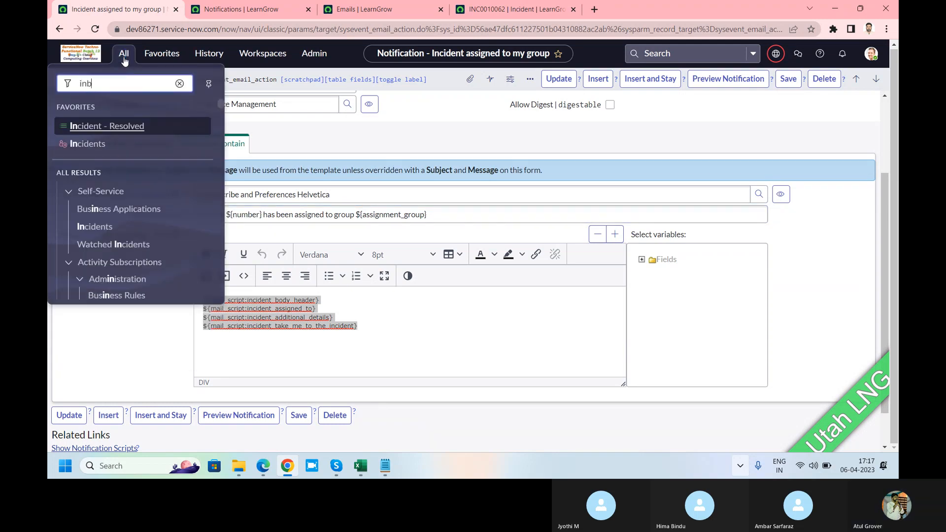
{"action": "type", "text": "ound a"}
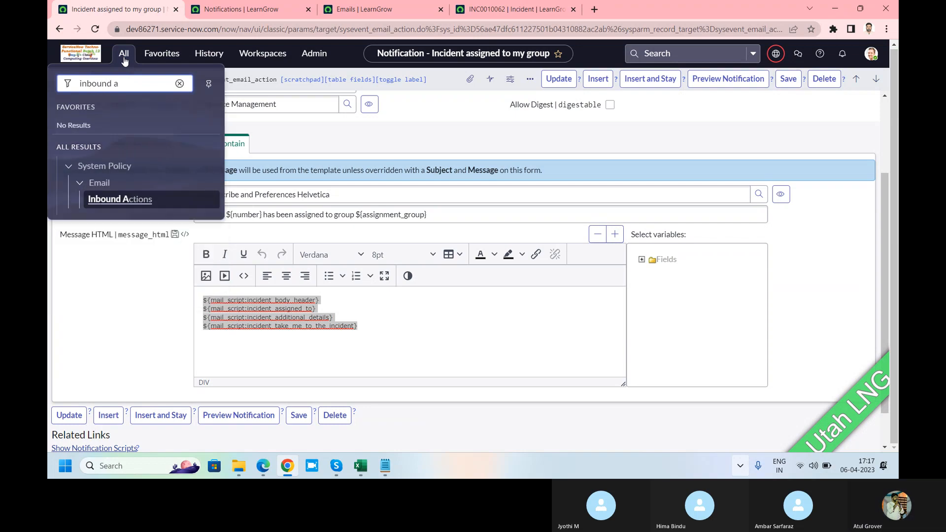
{"action": "left_click", "coordinate": [126, 200]}
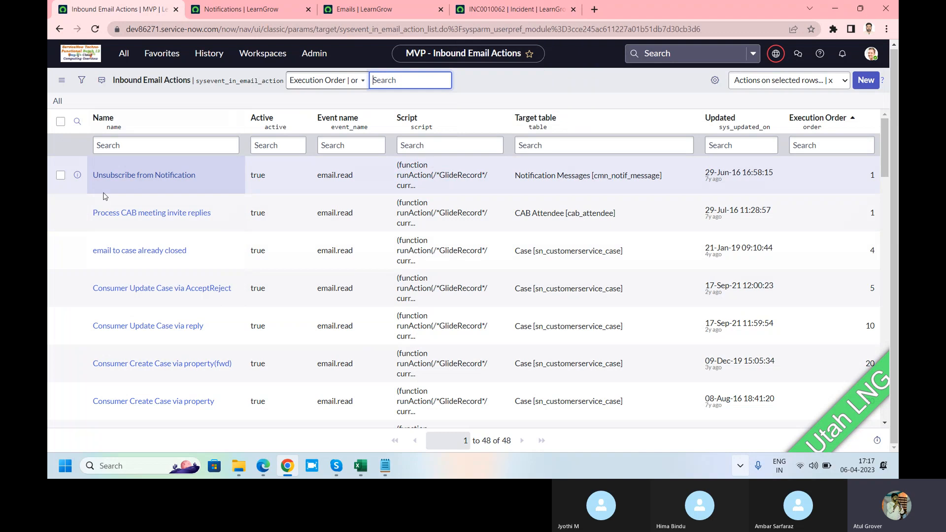
Filter the inbound actions' Name column by "*create i" and open the "Create Incident" action to examine it
{"action": "left_click", "coordinate": [127, 146]}
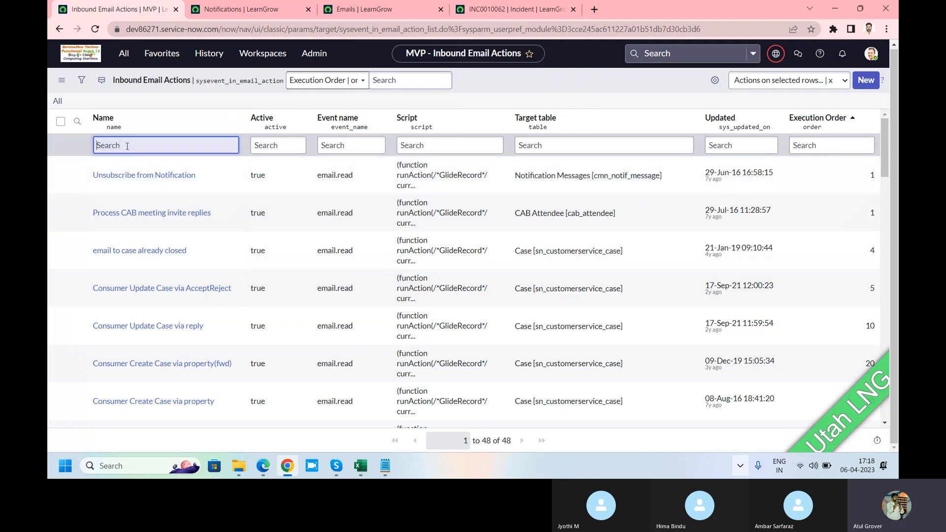
{"action": "type", "text": "*create i"}
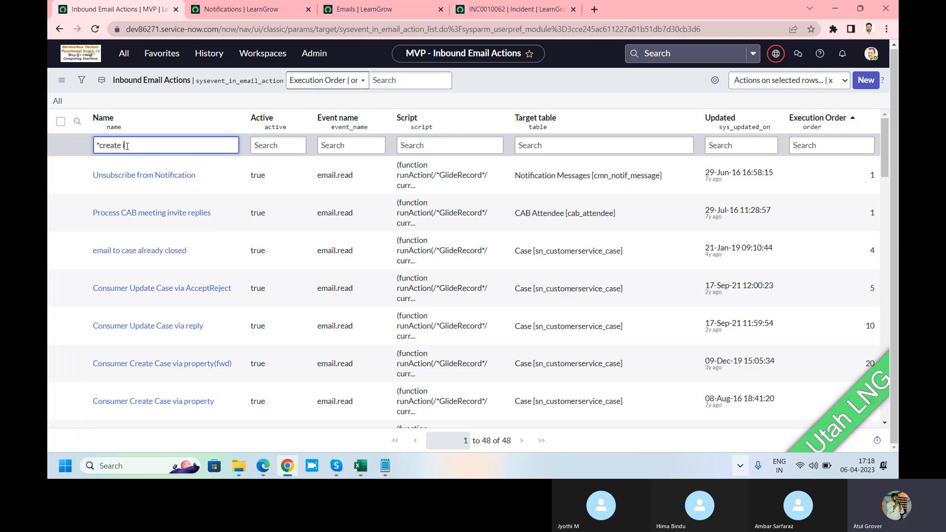
{"action": "key", "text": "Return"}
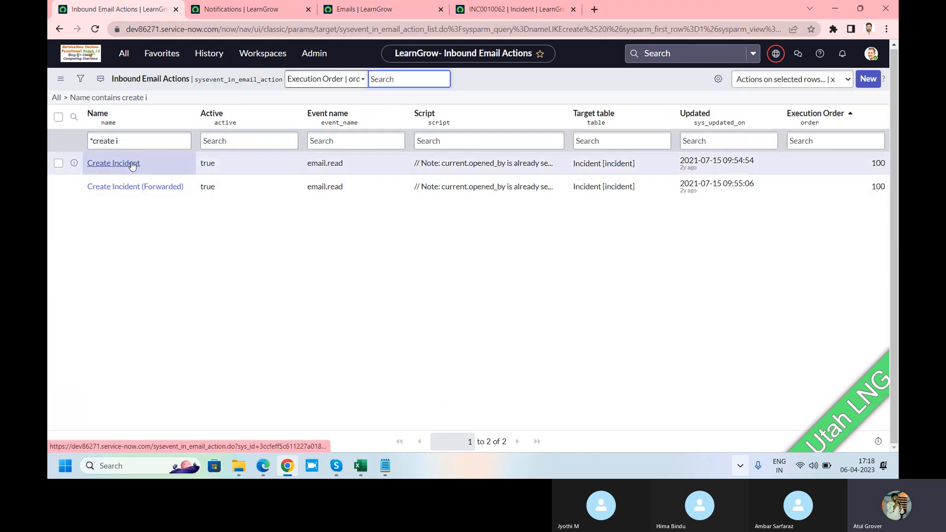
{"action": "left_click", "coordinate": [132, 164]}
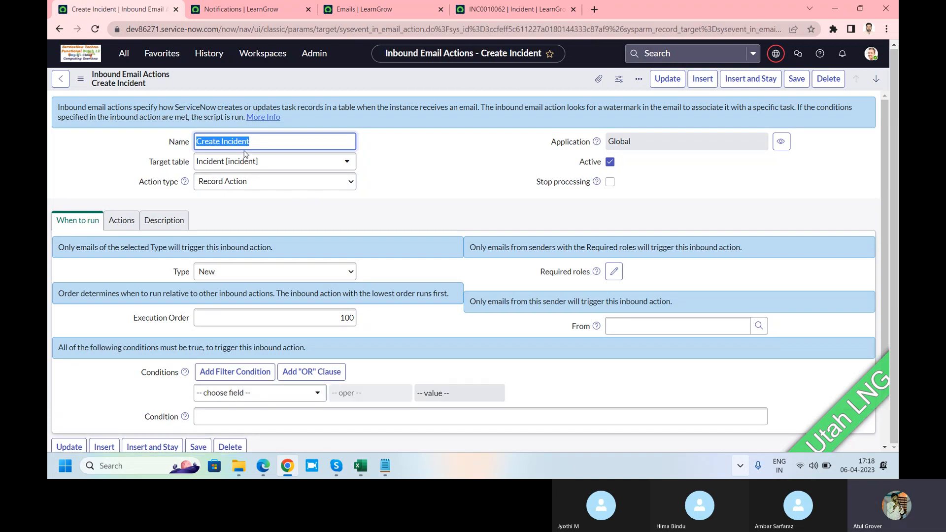
Open the Inbound Actions list in a separate browser tab and start a new inbound email action record
{"action": "left_click", "coordinate": [134, 62]}
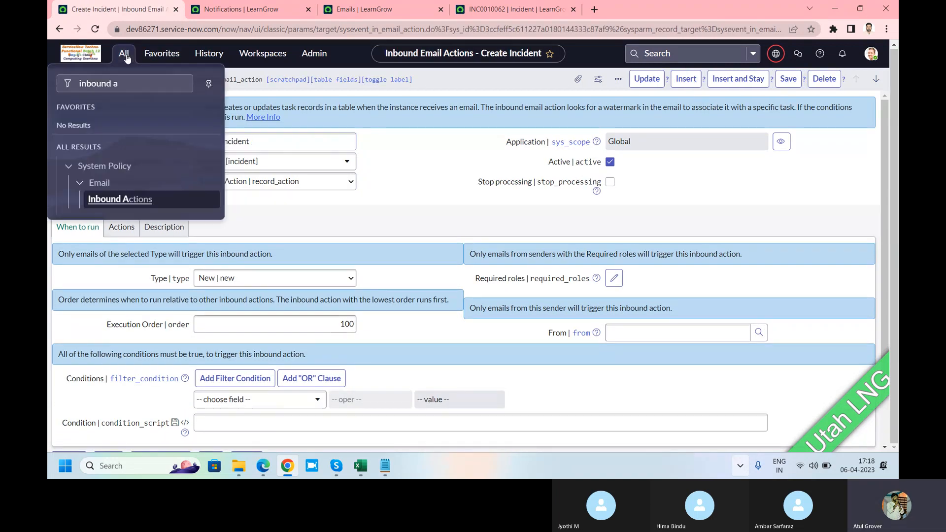
{"action": "middle_click", "coordinate": [120, 199]}
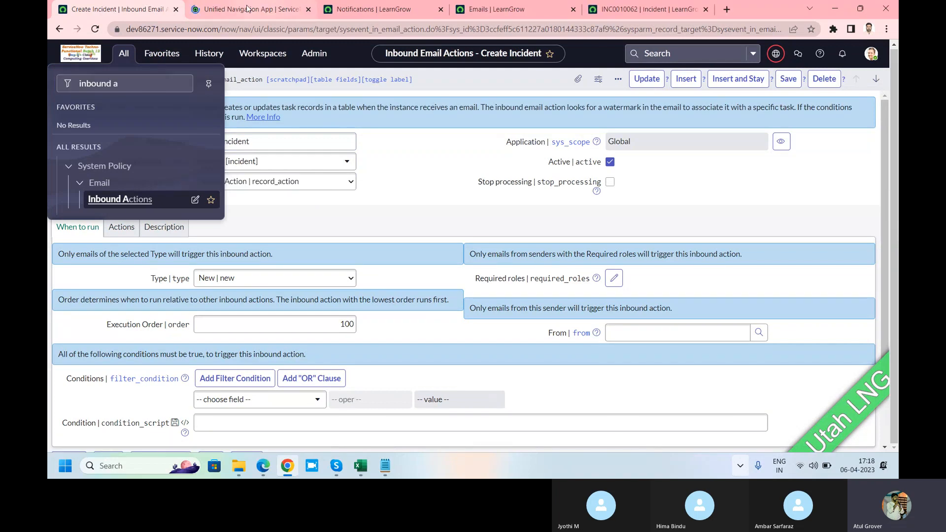
{"action": "left_click", "coordinate": [288, 6]}
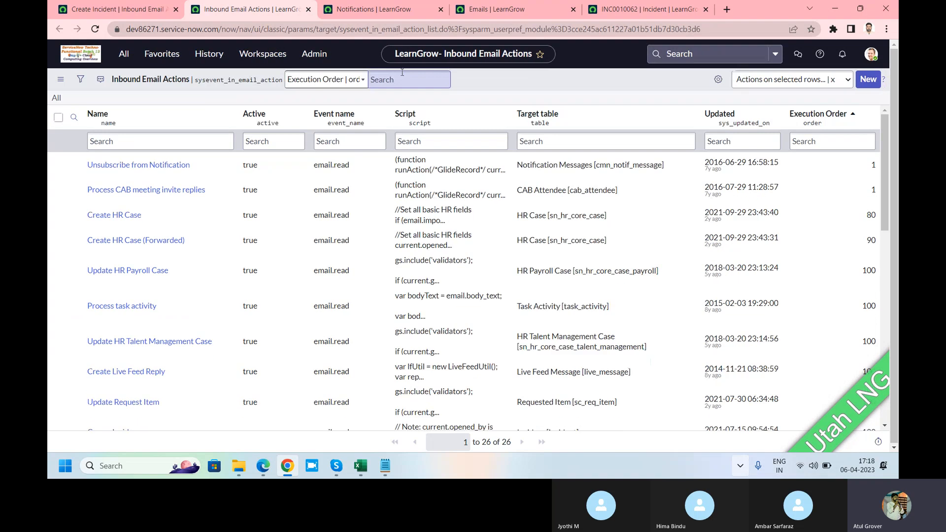
{"action": "left_click", "coordinate": [868, 82]}
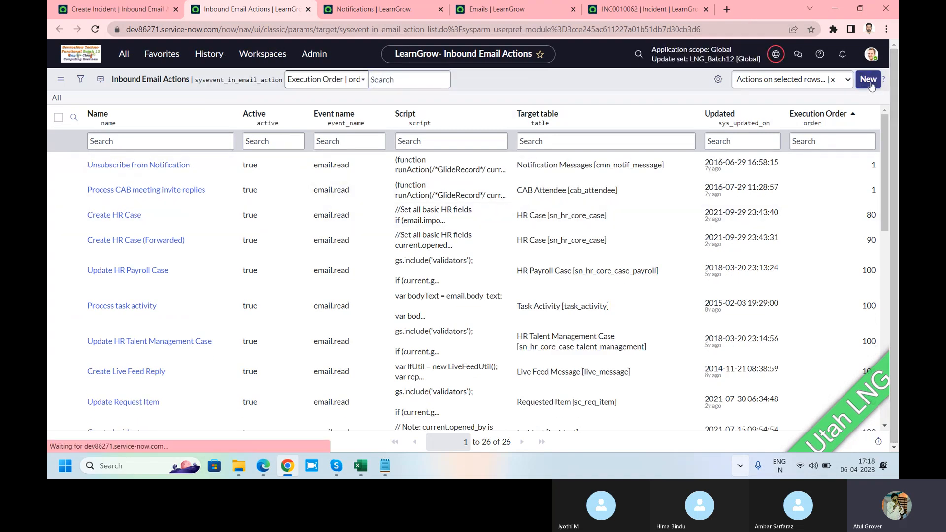
Open the More Info documentation on inbound email actions in its own browser tab, then return to the new record
{"action": "left_click", "coordinate": [302, 110]}
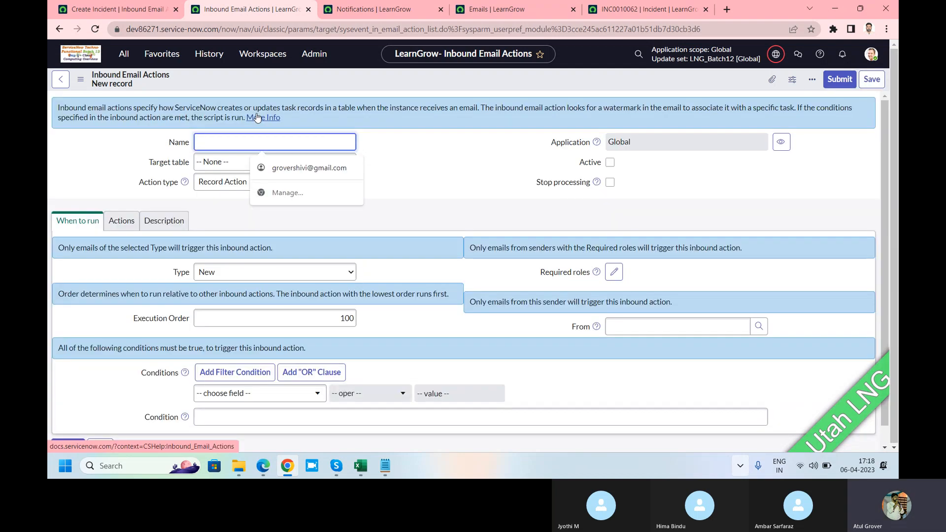
{"action": "left_click", "coordinate": [257, 117]}
{"action": "left_click", "coordinate": [229, 14]}
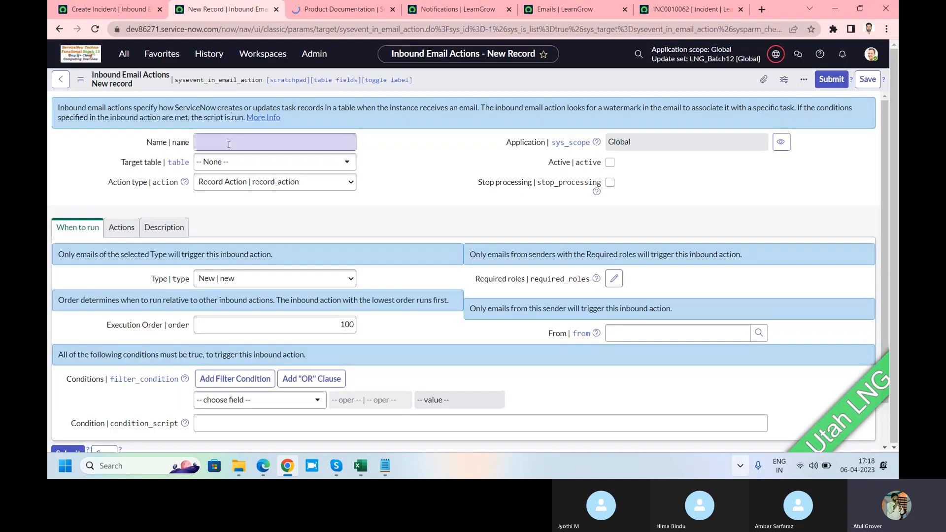
Name the new inbound email action "LNG Inbound" and set its target table to Incident [incident]
{"action": "left_click", "coordinate": [228, 144]}
{"action": "type", "text": "LNG I"}
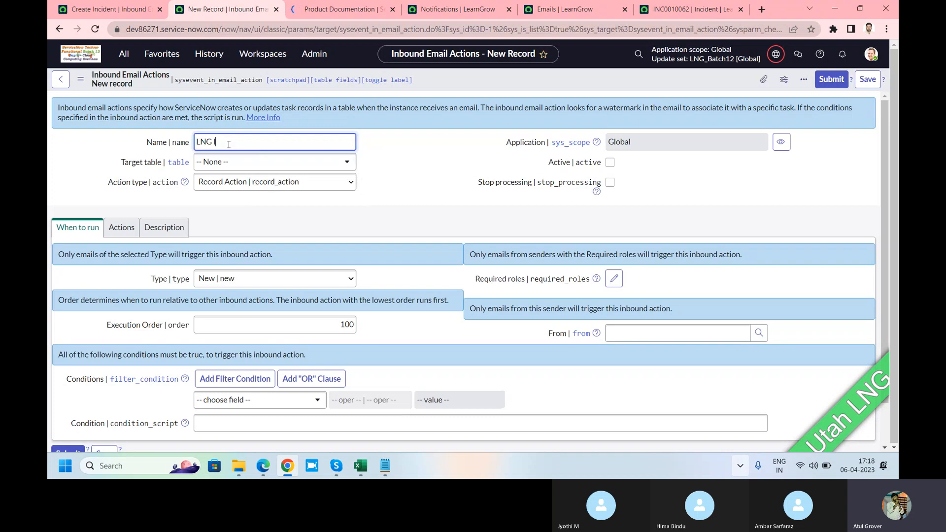
{"action": "type", "text": "nbound"}
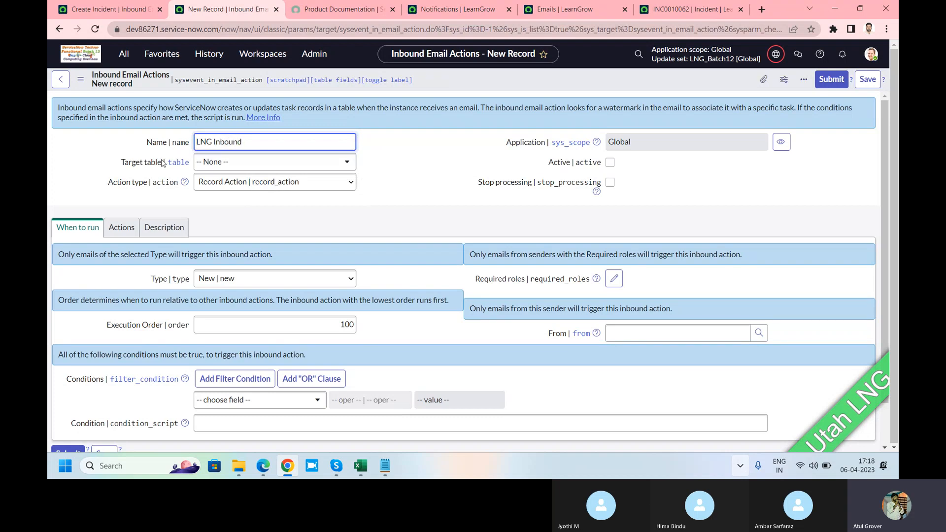
{"action": "left_click", "coordinate": [227, 164]}
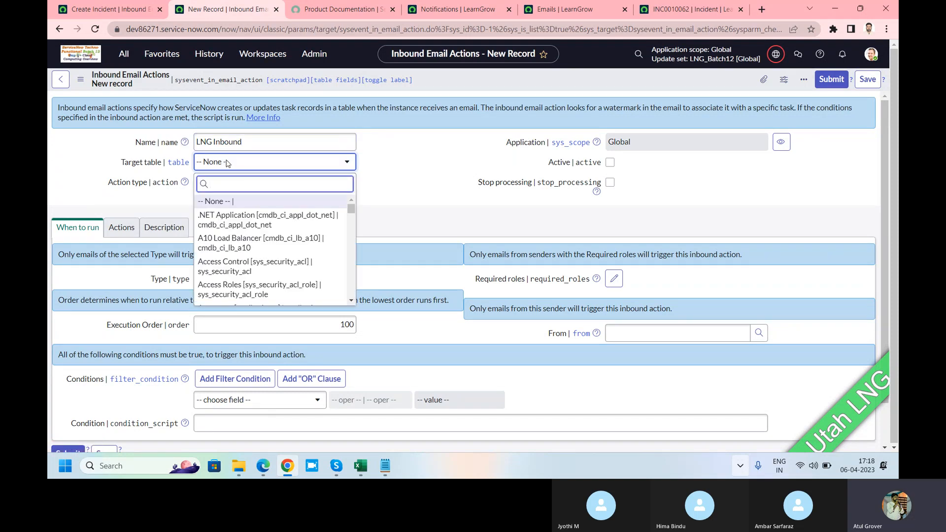
{"action": "type", "text": "ini"}
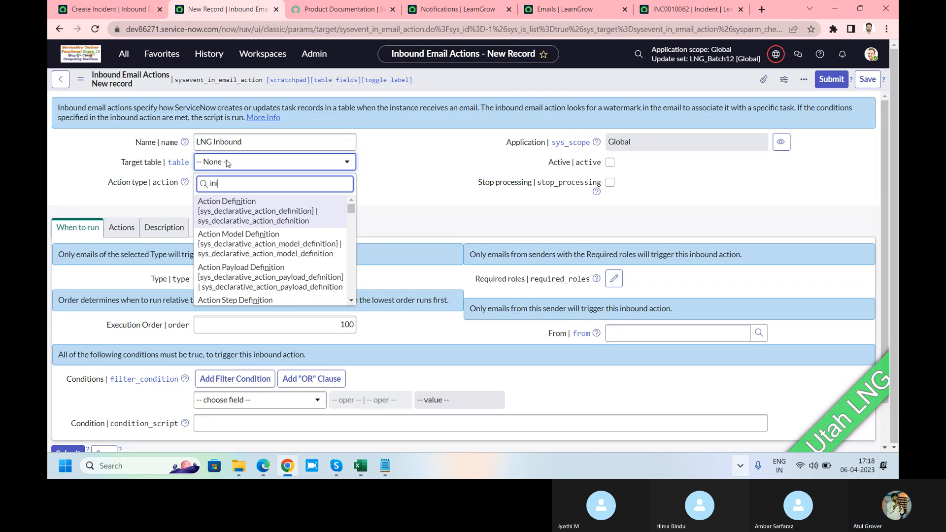
{"action": "key", "text": "BackSpace"}
{"action": "type", "text": "ciden"}
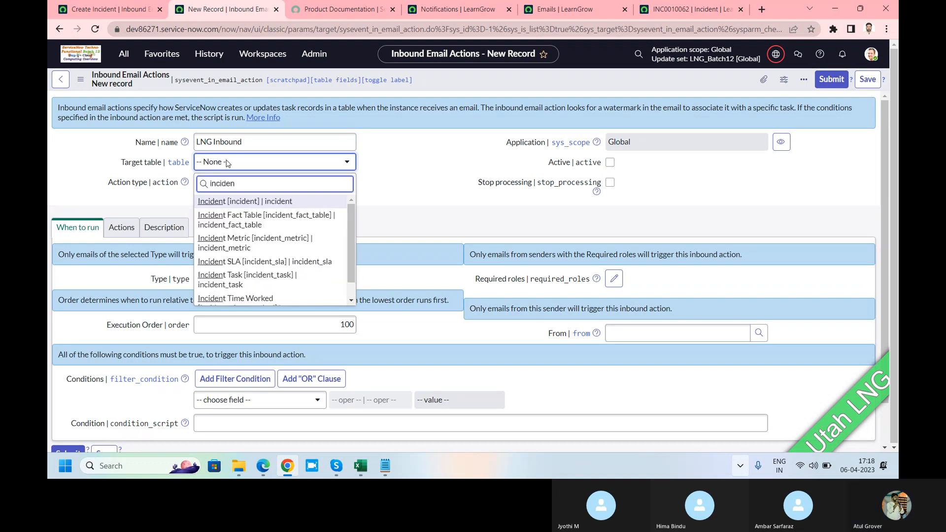
{"action": "left_click", "coordinate": [235, 206]}
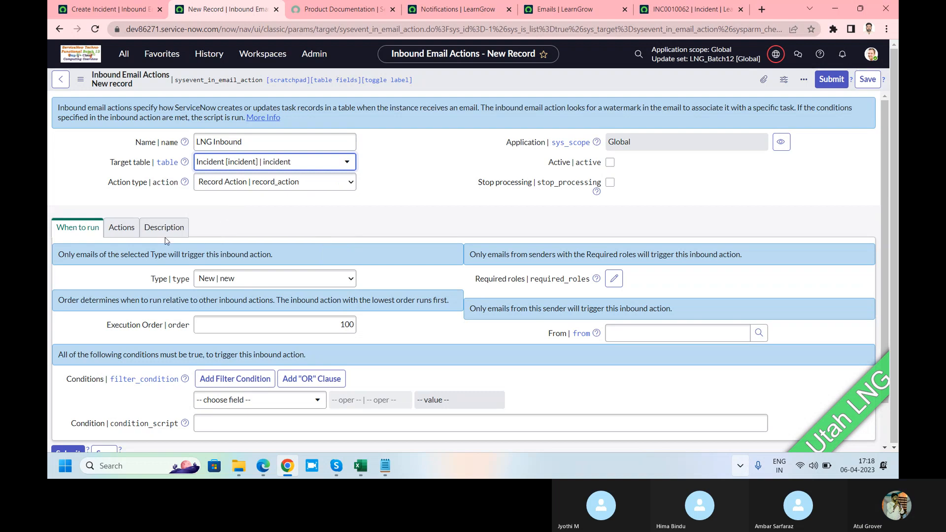
Choose Record Action as the action type and make the inbound action active, then check the Stop processing hint
{"action": "left_click_drag", "start_coordinate": [108, 185], "coordinate": [146, 185]}
{"action": "left_click", "coordinate": [226, 183]}
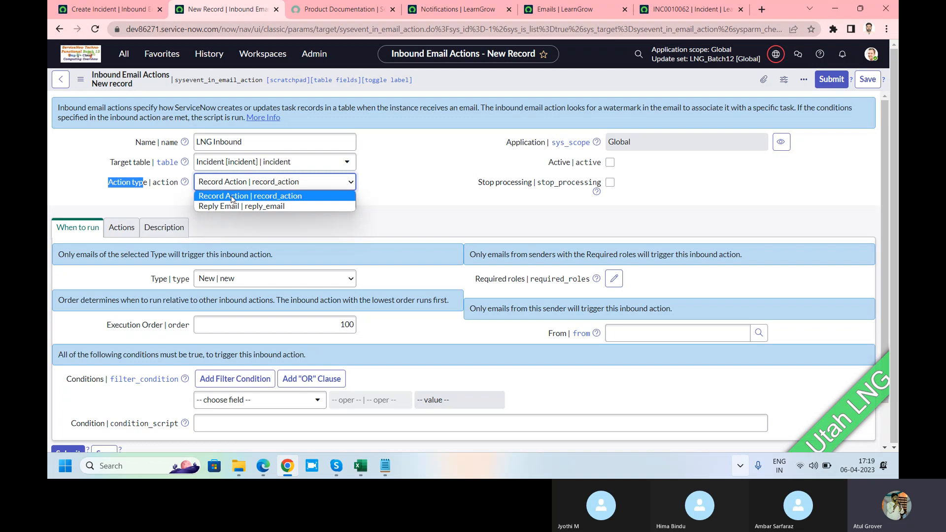
{"action": "left_click", "coordinate": [231, 197]}
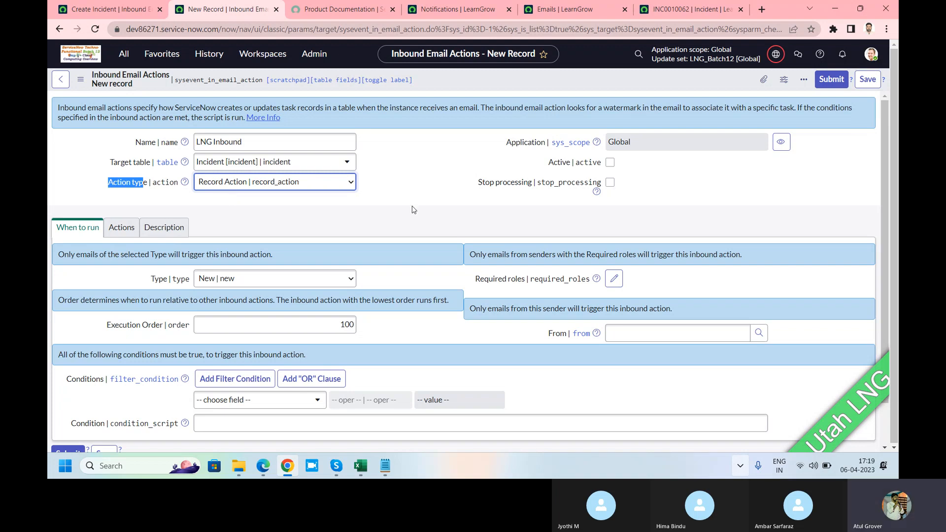
{"action": "left_click", "coordinate": [610, 163]}
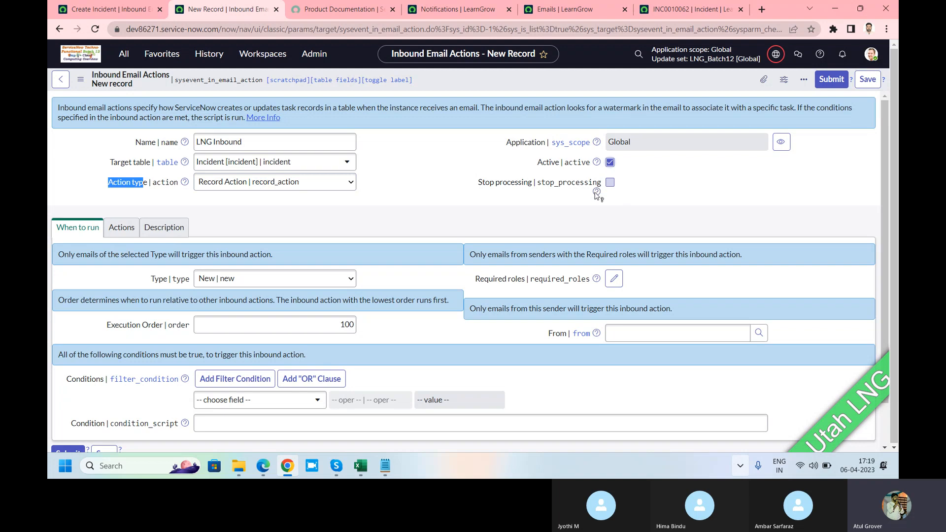
{"action": "mouse_move", "coordinate": [596, 194]}
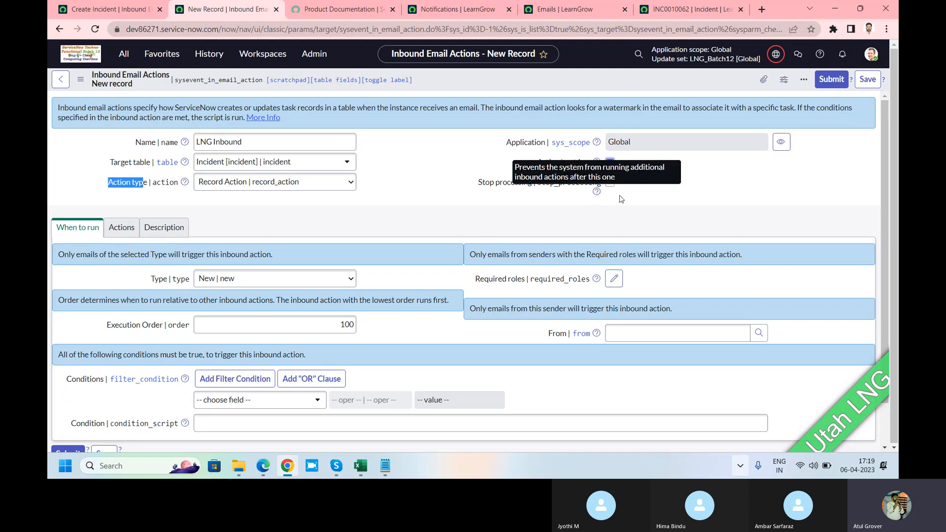
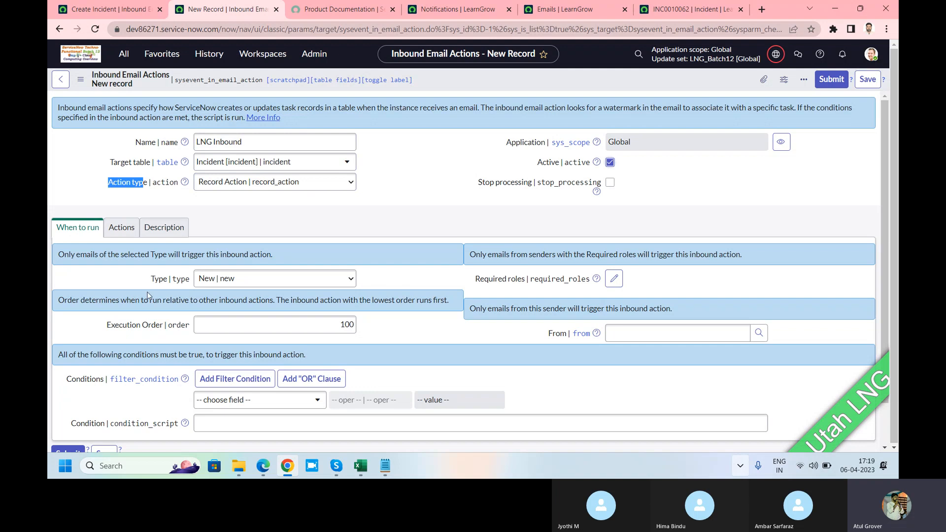
Try the Forward and Reply email types for the inbound action, and finish with the type set back to New
{"action": "left_click", "coordinate": [233, 282]}
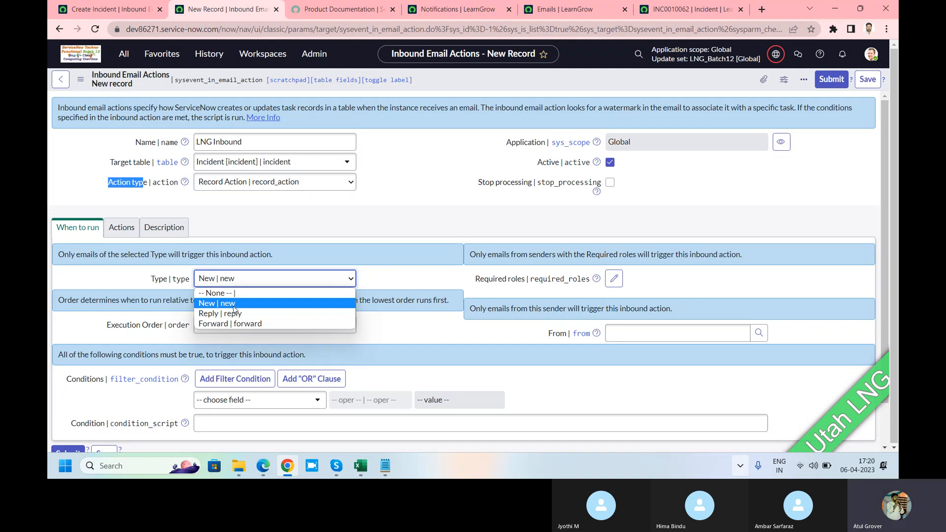
{"action": "left_click", "coordinate": [231, 323]}
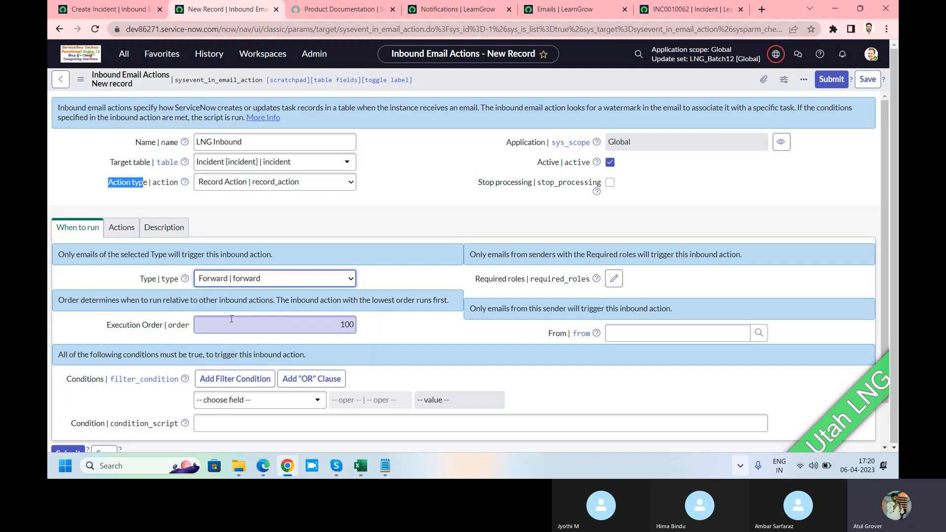
{"action": "left_click", "coordinate": [270, 279]}
{"action": "left_click", "coordinate": [215, 315]}
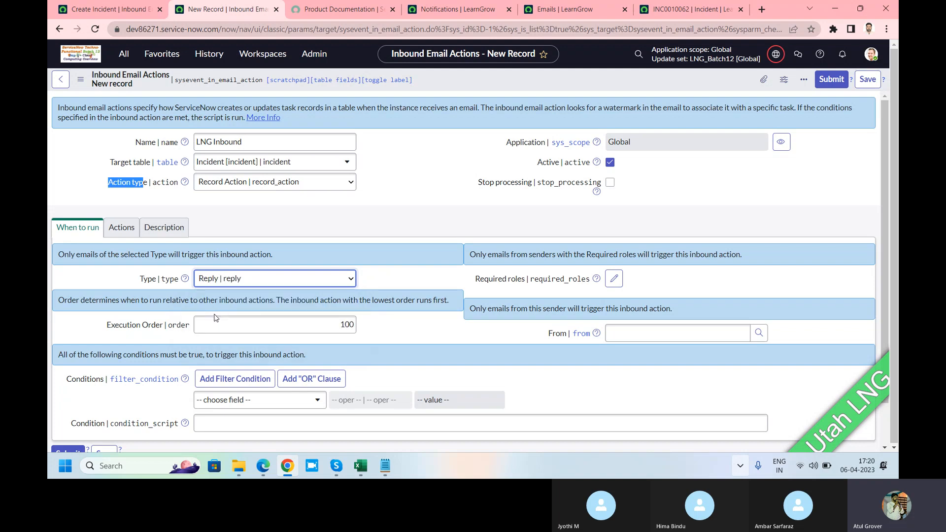
{"action": "left_click", "coordinate": [237, 279]}
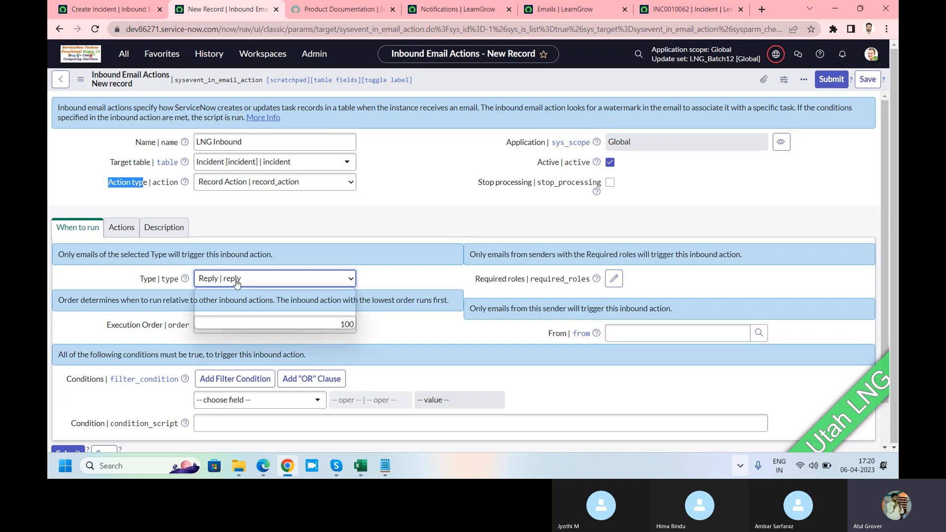
{"action": "left_click", "coordinate": [209, 323]}
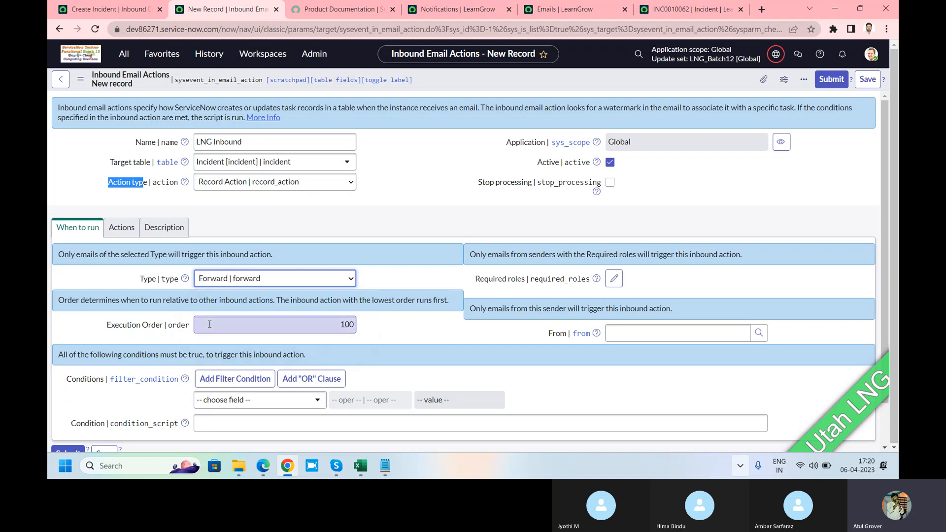
{"action": "left_click", "coordinate": [230, 283]}
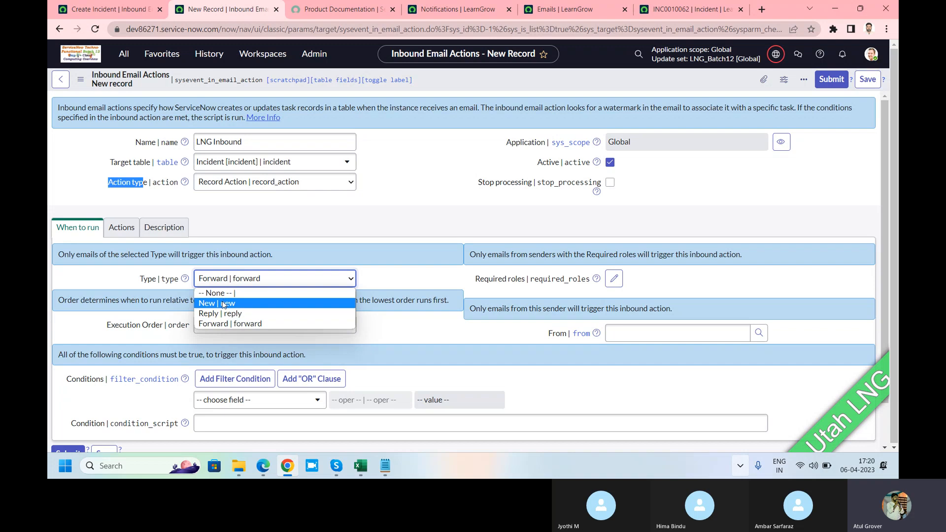
{"action": "left_click", "coordinate": [222, 301]}
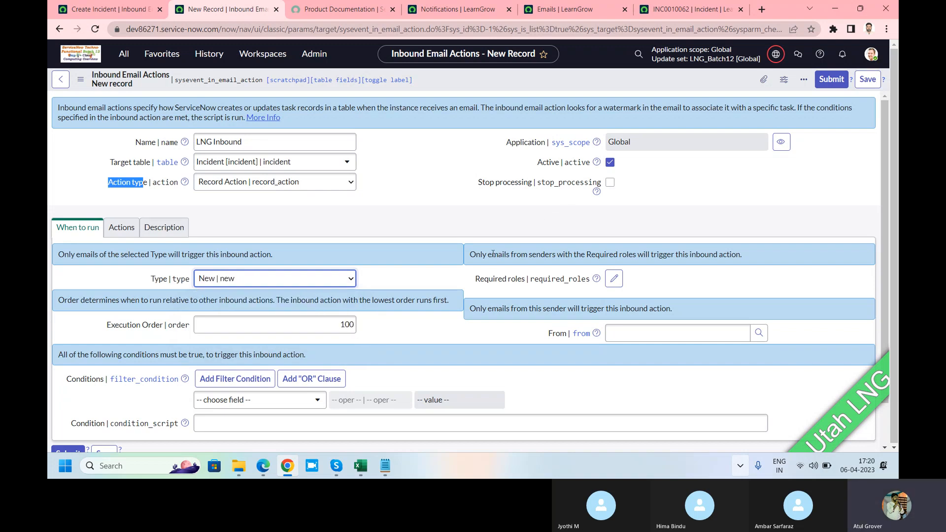
Review the roles available for restricting which senders trigger the inbound action, and close the list without selecting any
{"action": "left_click_drag", "start_coordinate": [476, 255], "coordinate": [585, 255]}
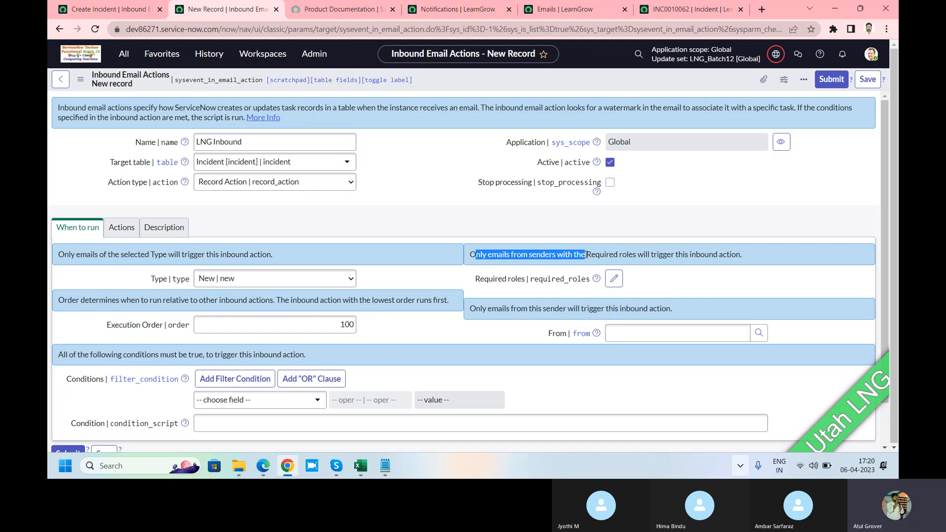
{"action": "left_click", "coordinate": [614, 279]}
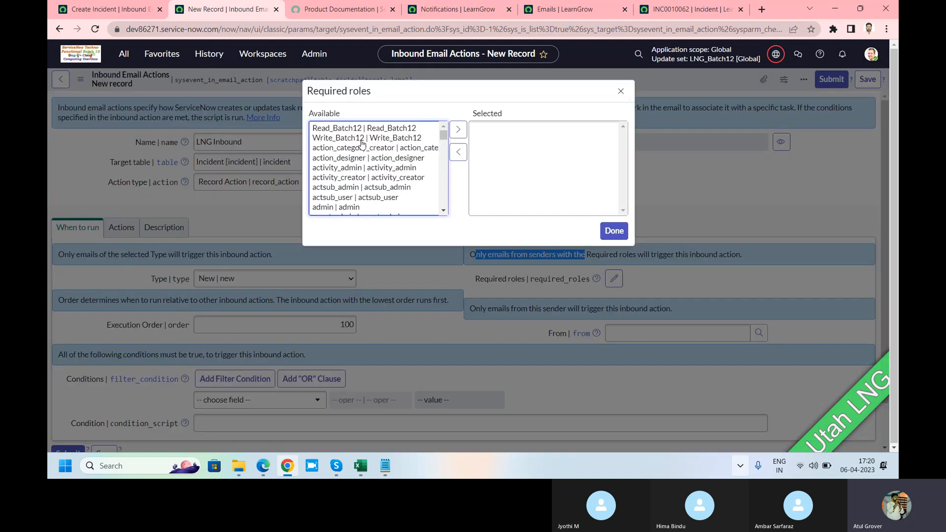
{"action": "left_click", "coordinate": [620, 93]}
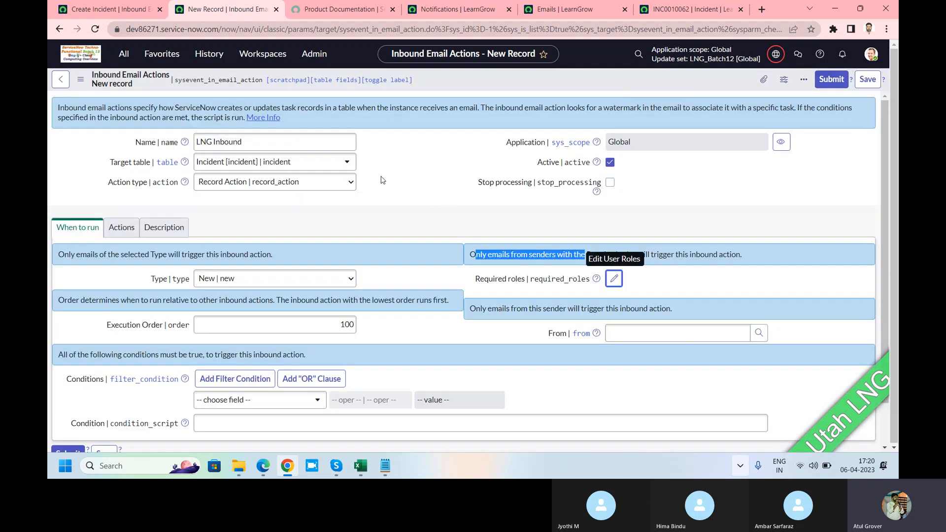
Check the execution order and browse the user lookup for the From sender, closing it without choosing a user
{"action": "scroll", "coordinate": [383, 180], "scroll_direction": "down", "scroll_amount": 1}
{"action": "left_click", "coordinate": [334, 279]}
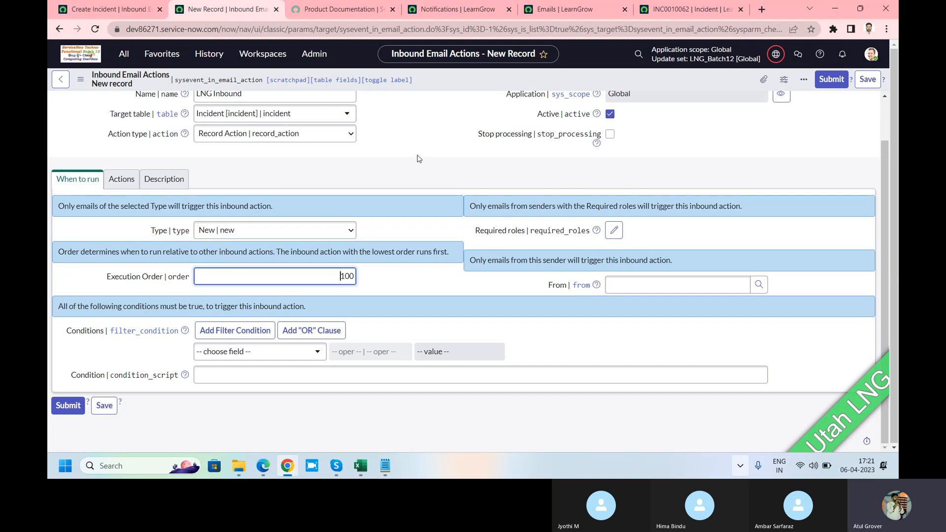
{"action": "left_click", "coordinate": [658, 281]}
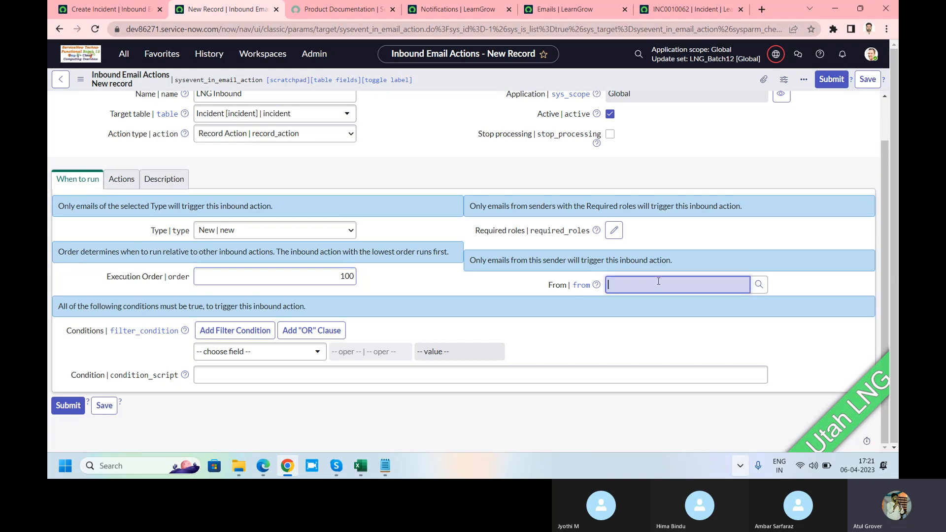
{"action": "left_click", "coordinate": [758, 285]}
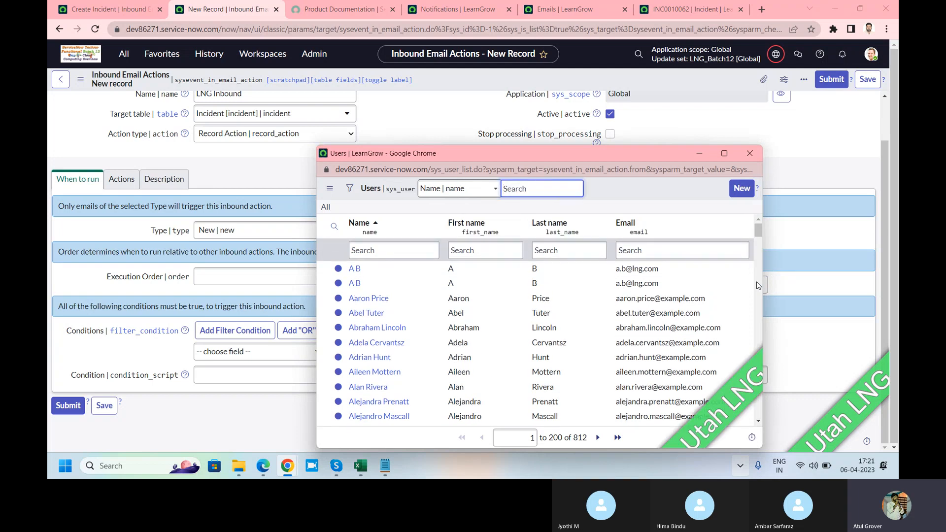
{"action": "left_click", "coordinate": [758, 154]}
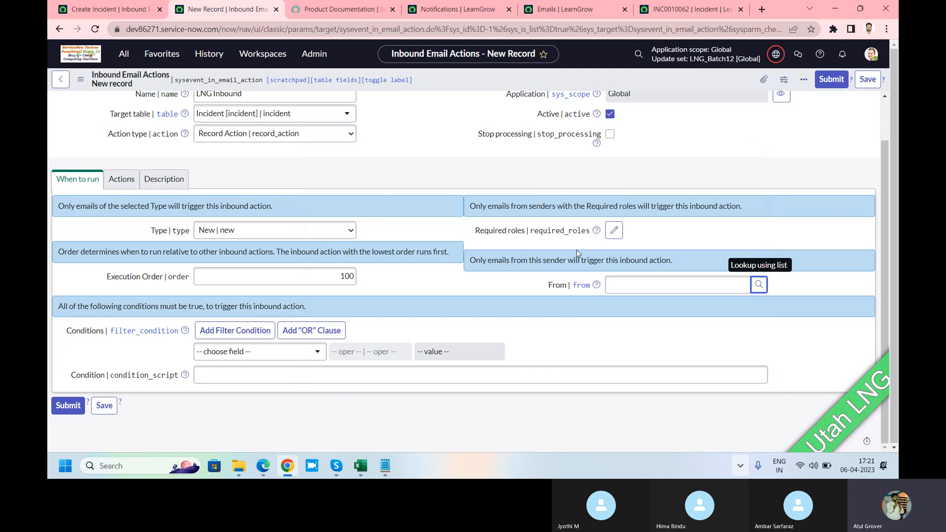
Search the filter condition's fields for "short" and "de", and close the list without choosing a field
{"action": "left_click", "coordinate": [281, 352]}
{"action": "type", "text": "short"}
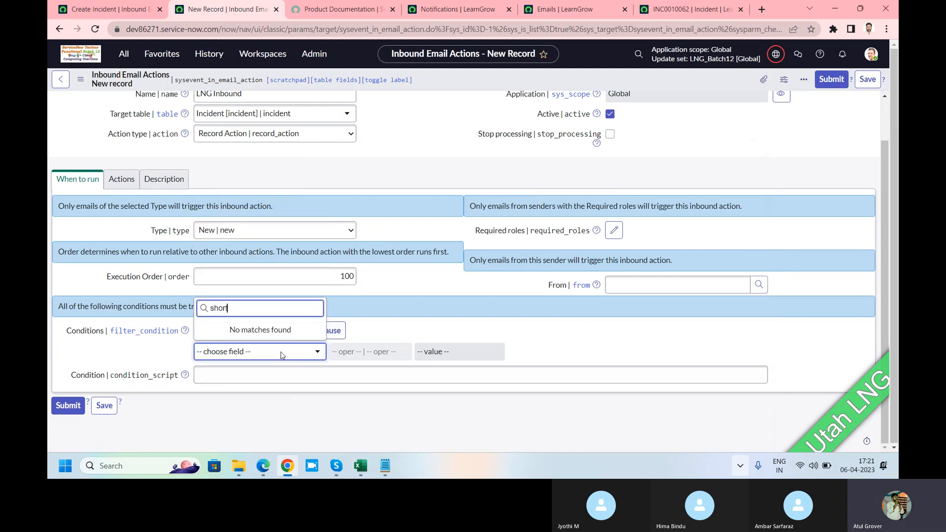
{"action": "key", "text": "BackSpace"}
{"action": "key", "text": "BackSpace"}
{"action": "key", "text": "BackSpace"}
{"action": "key", "text": "BackSpace"}
{"action": "key", "text": "BackSpace"}
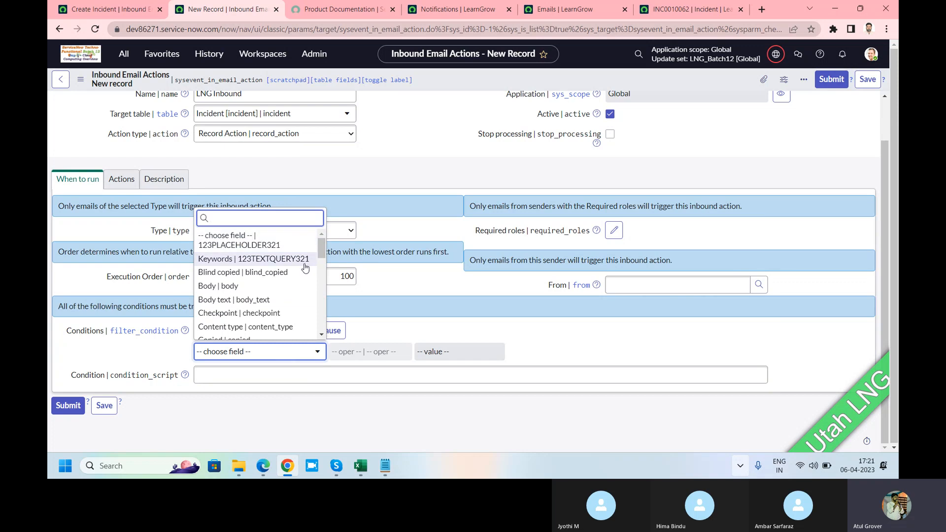
{"action": "type", "text": "de"}
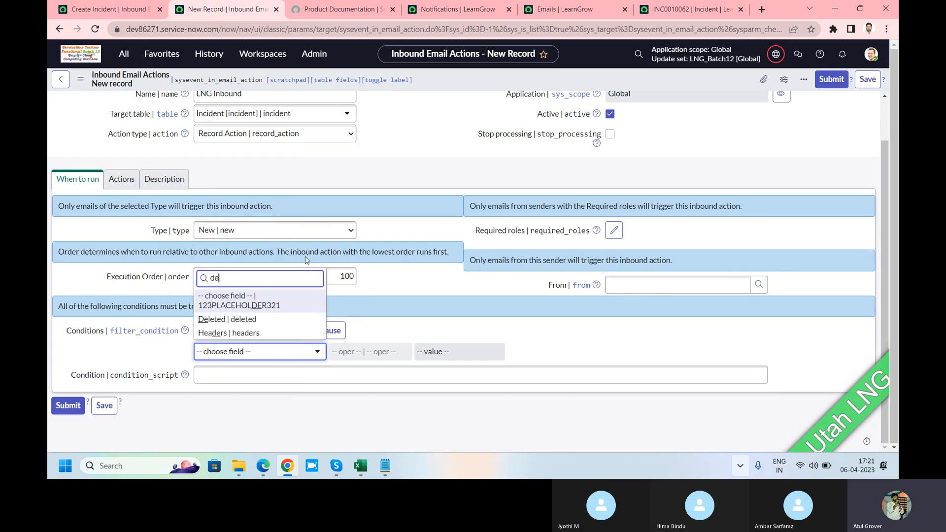
{"action": "left_click", "coordinate": [306, 260]}
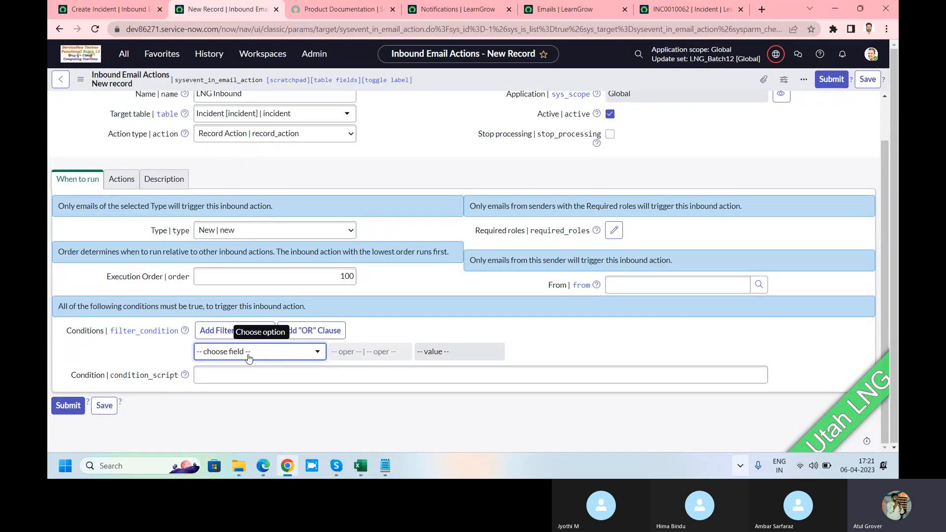
Show related fields in the filter condition's field choices and search them for "sh", closing the list without choosing a field
{"action": "left_click", "coordinate": [213, 353]}
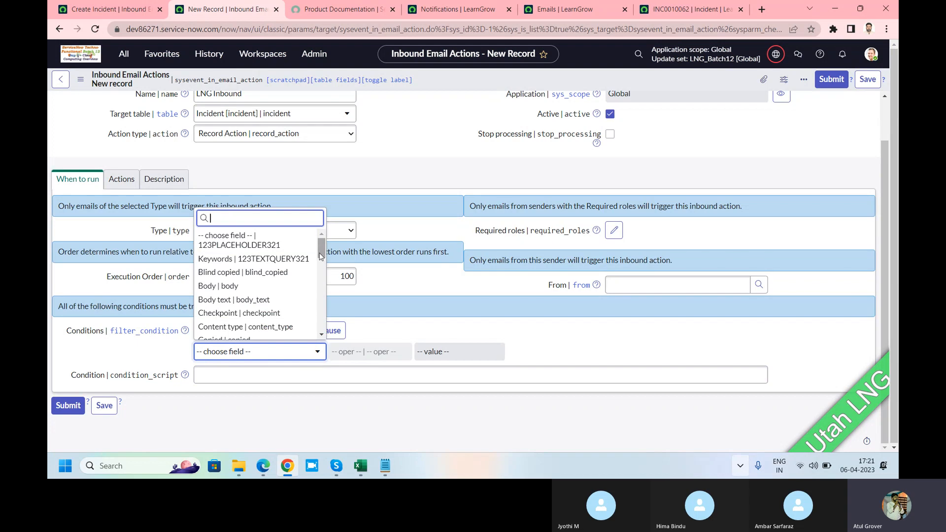
{"action": "left_click_drag", "start_coordinate": [324, 254], "coordinate": [332, 331]}
{"action": "left_click", "coordinate": [271, 335]}
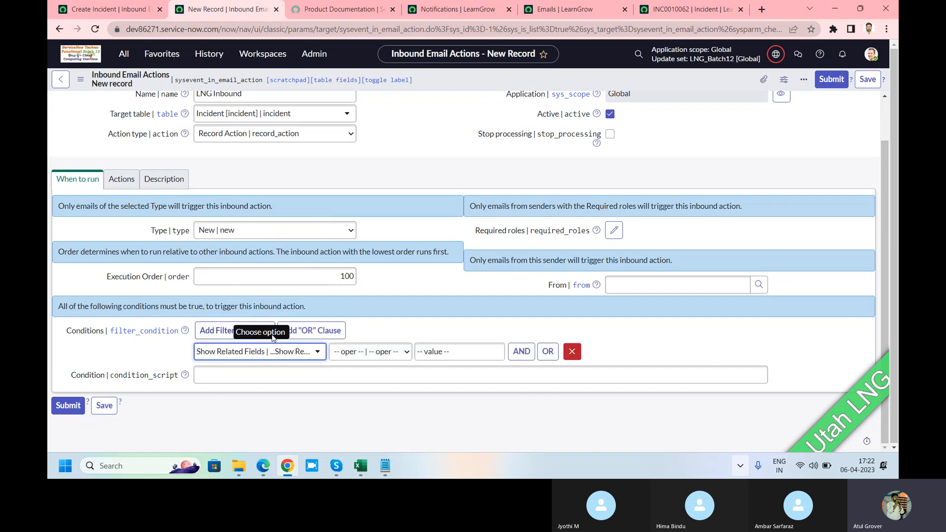
{"action": "left_click", "coordinate": [292, 357]}
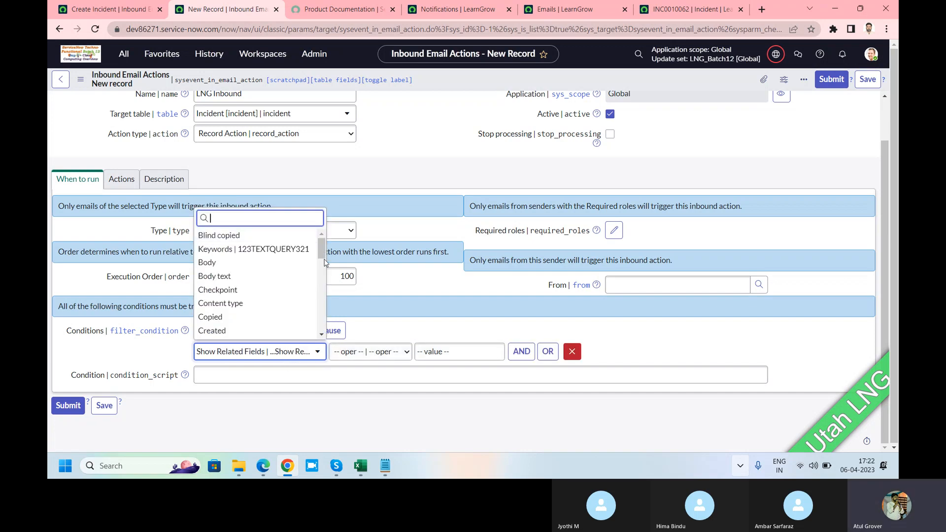
{"action": "type", "text": "s"}
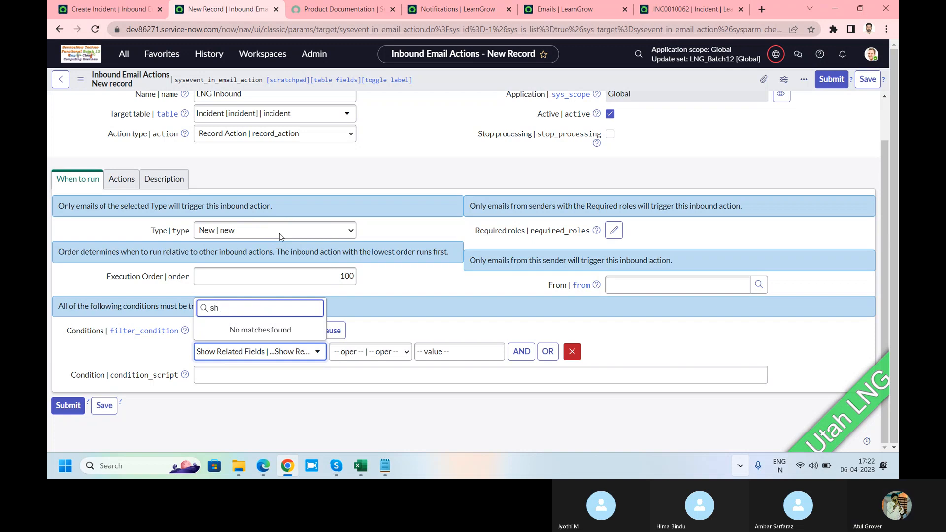
{"action": "key", "text": "BackSpace"}
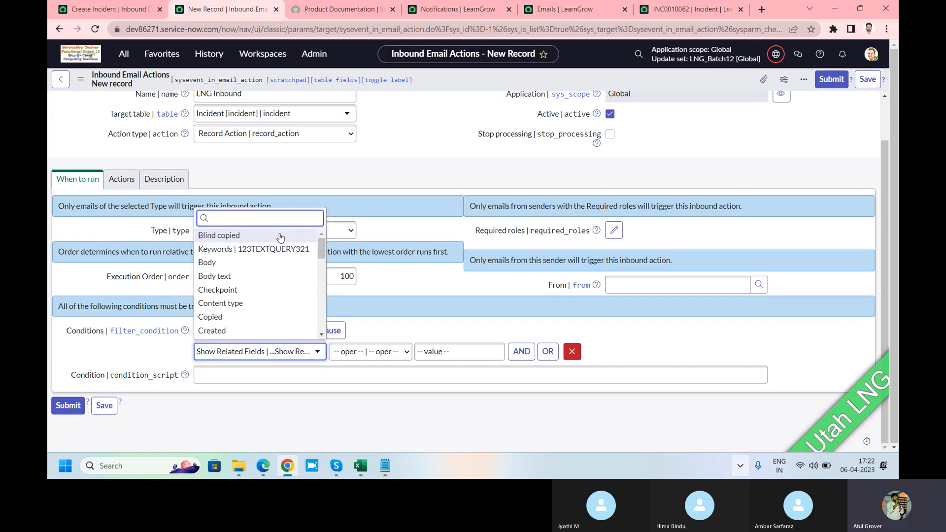
{"action": "left_click", "coordinate": [321, 171]}
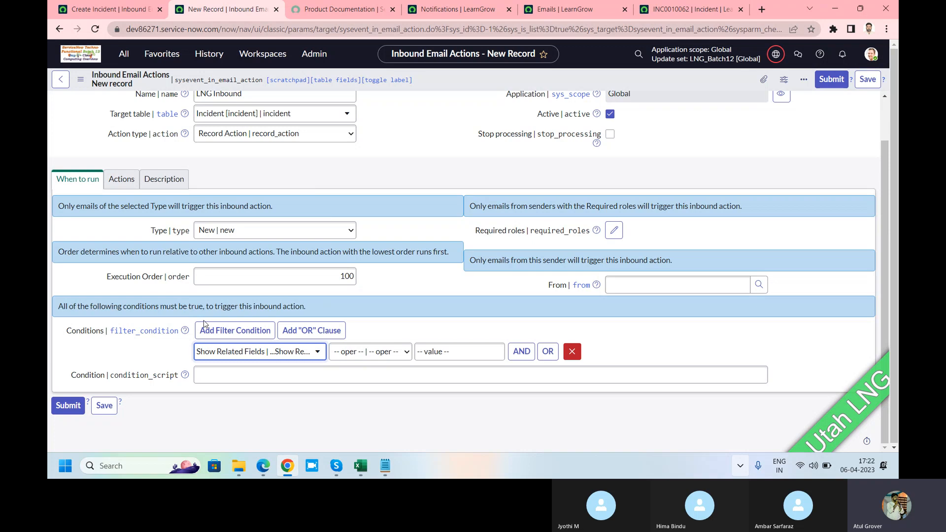
Add a field action that fills the incident's Short description from the email's Subject
{"action": "left_click", "coordinate": [119, 187]}
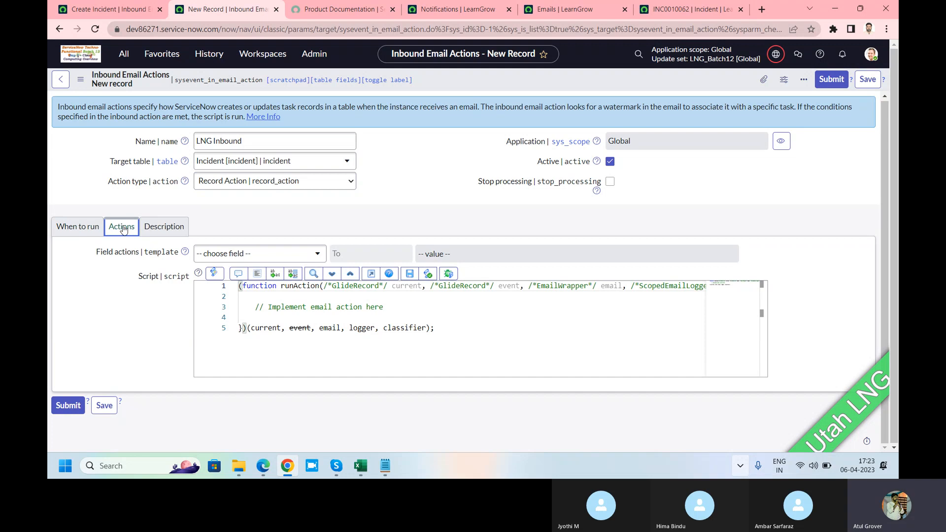
{"action": "left_click_drag", "start_coordinate": [96, 252], "coordinate": [189, 277]}
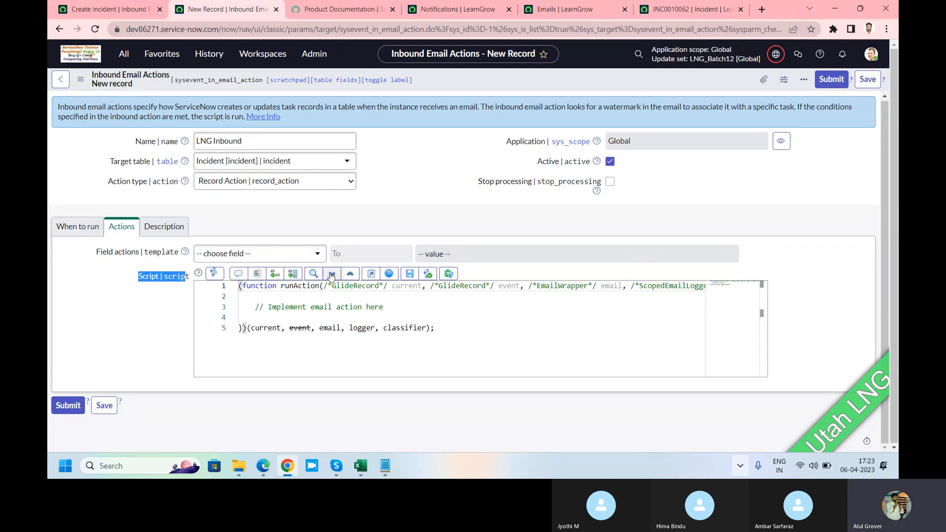
{"action": "left_click", "coordinate": [285, 254]}
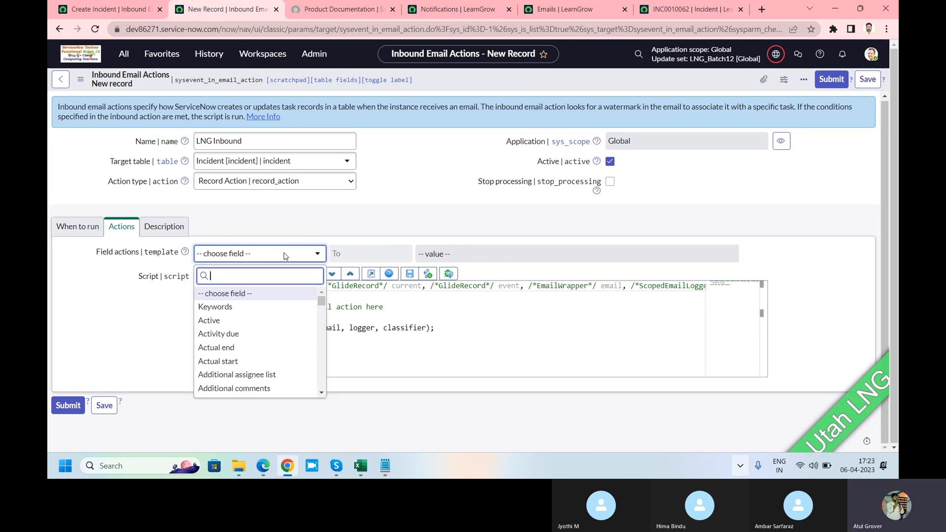
{"action": "type", "text": "shor"}
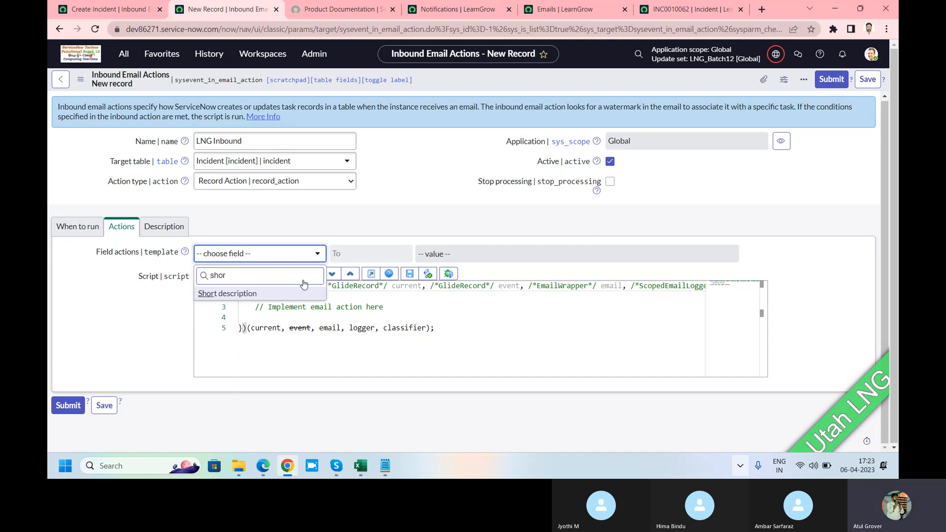
{"action": "left_click", "coordinate": [208, 295]}
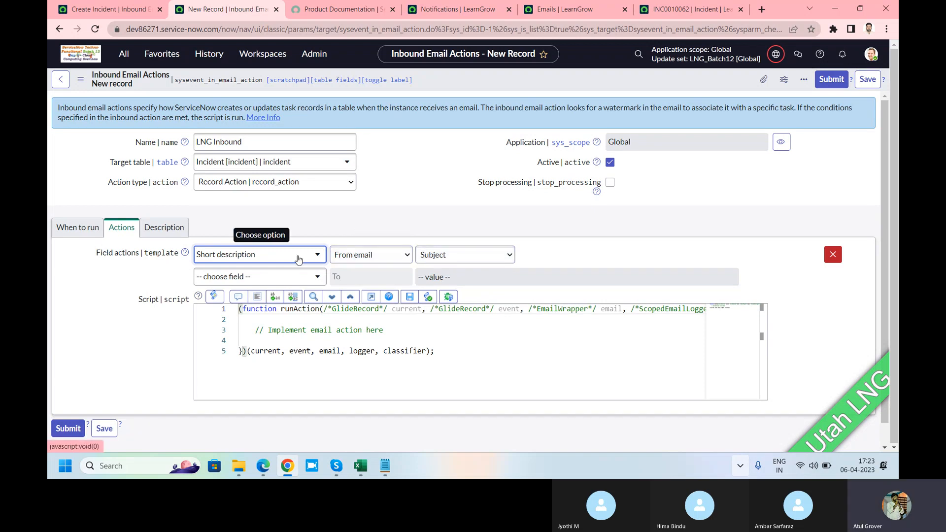
Add a second field action that sets the incident's Caller from the email's Sender
{"action": "left_click", "coordinate": [295, 282]}
{"action": "type", "text": "c"}
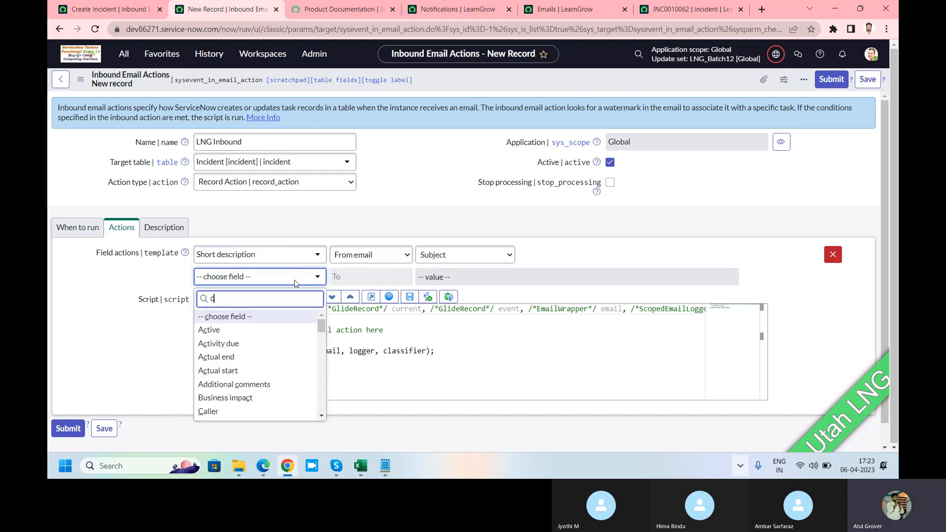
{"action": "type", "text": "all"}
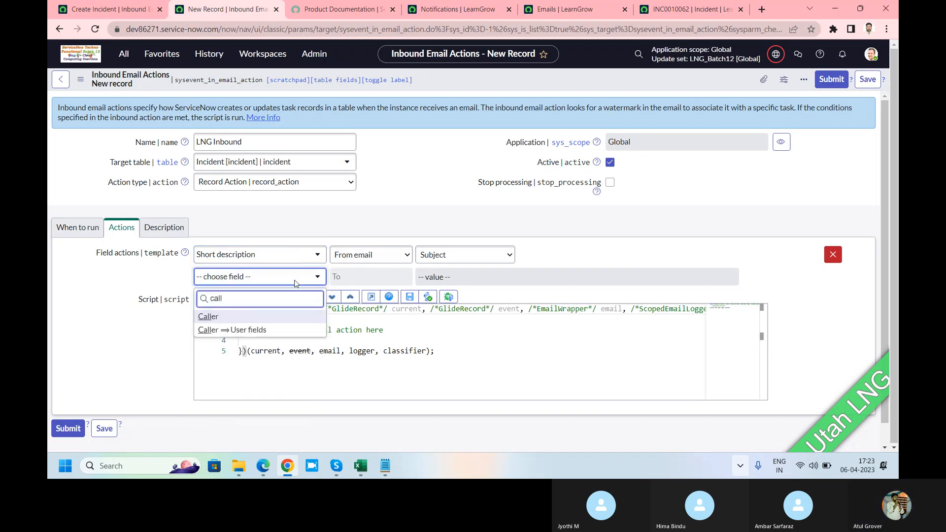
{"action": "left_click", "coordinate": [204, 317]}
{"action": "left_click", "coordinate": [446, 279]}
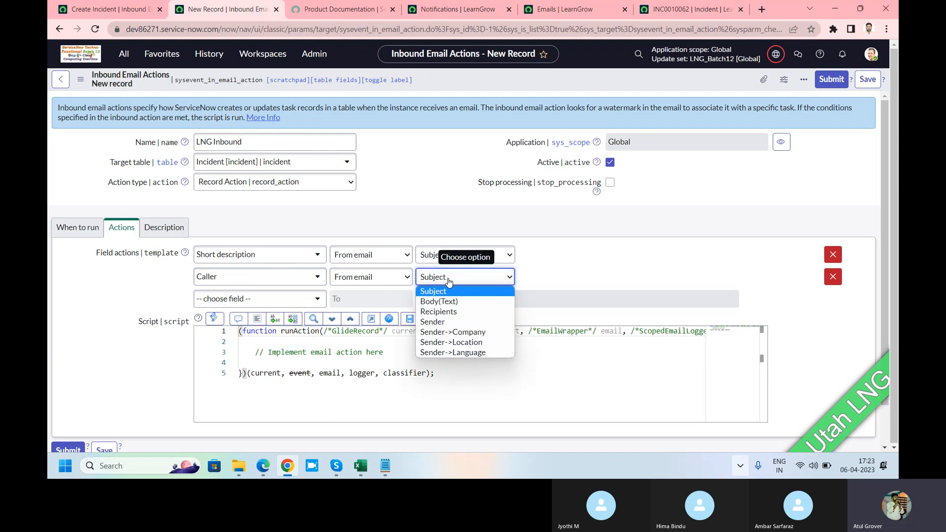
{"action": "left_click", "coordinate": [433, 322]}
Add a third field action that fills the incident's Description from the email's Body(Text)
{"action": "left_click", "coordinate": [270, 299]}
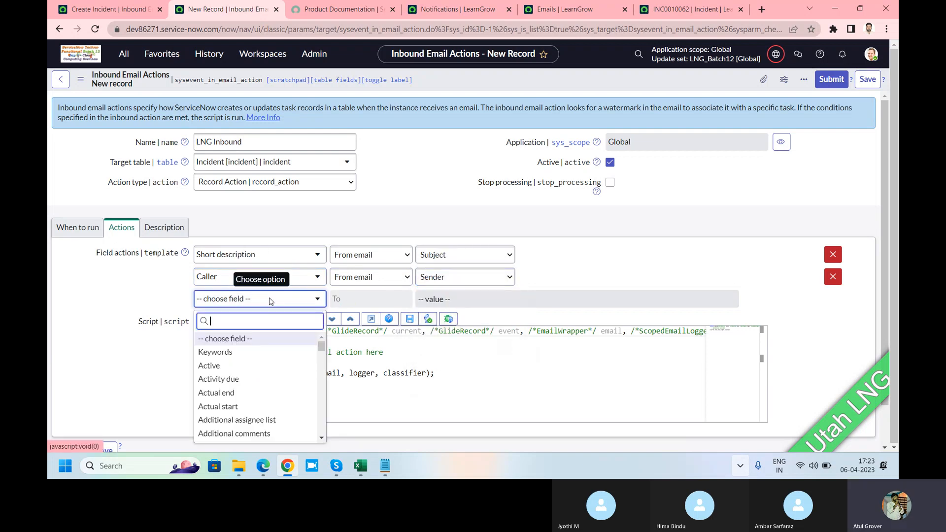
{"action": "type", "text": "des"}
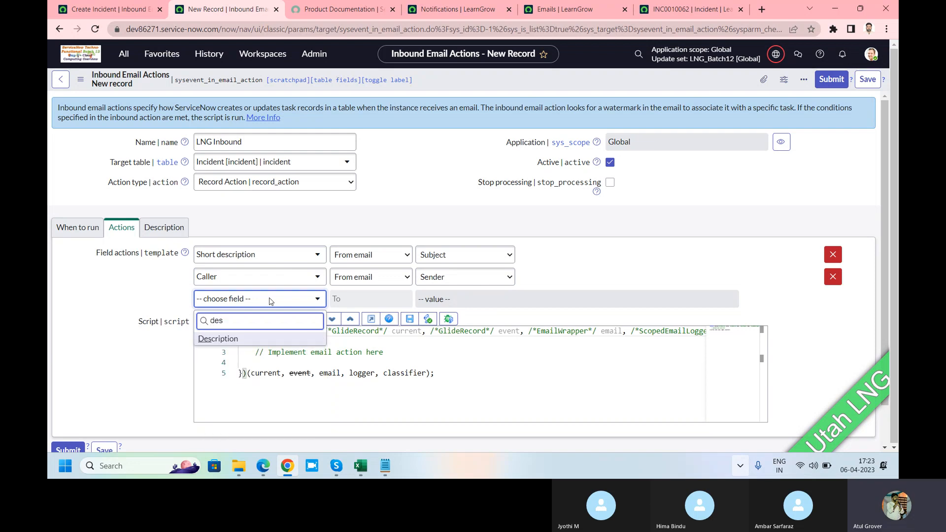
{"action": "left_click", "coordinate": [231, 339]}
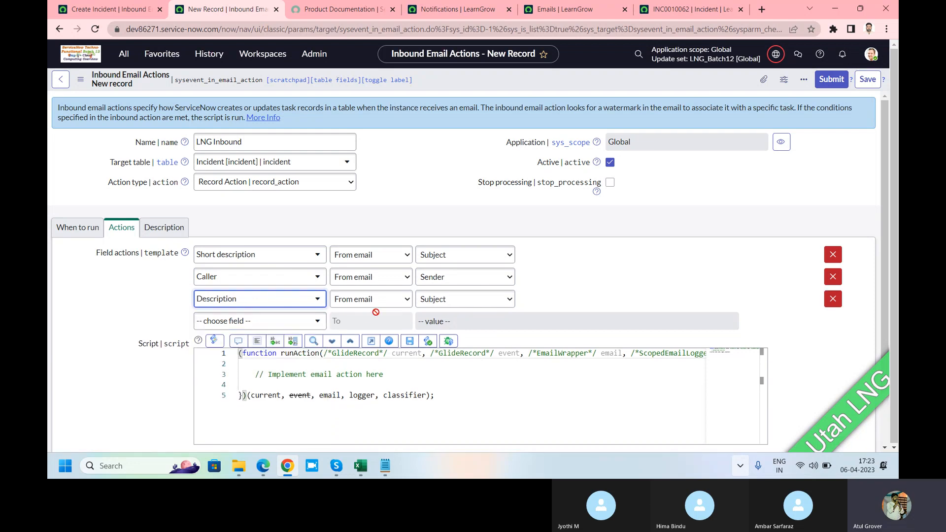
{"action": "left_click", "coordinate": [452, 304]}
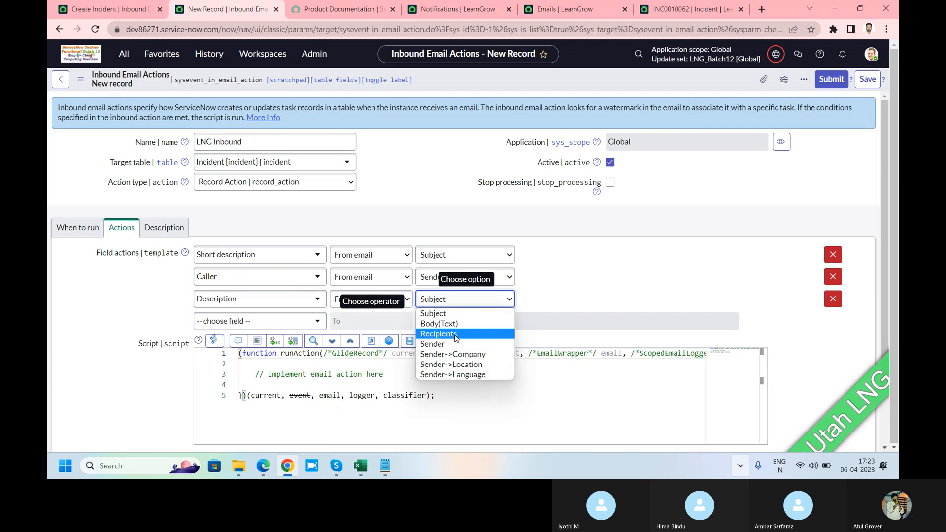
{"action": "left_click", "coordinate": [446, 323]}
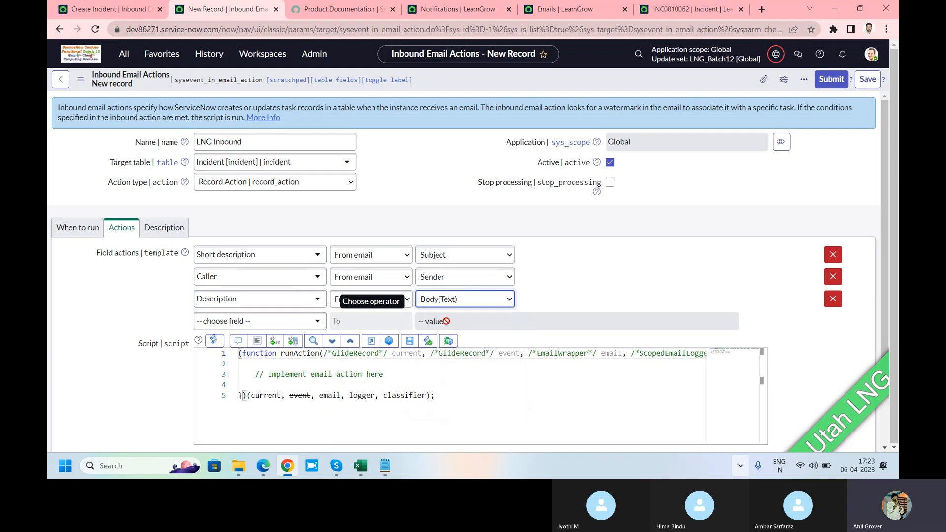
Add a fourth field action for the incident's Category with the value Inquiry / Help, keeping the From email operator
{"action": "left_click", "coordinate": [275, 327]}
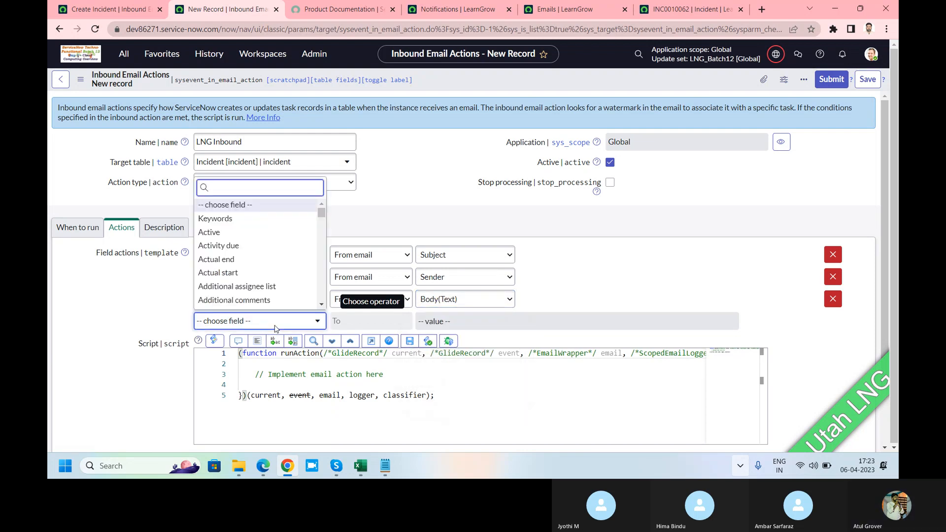
{"action": "type", "text": "cat"}
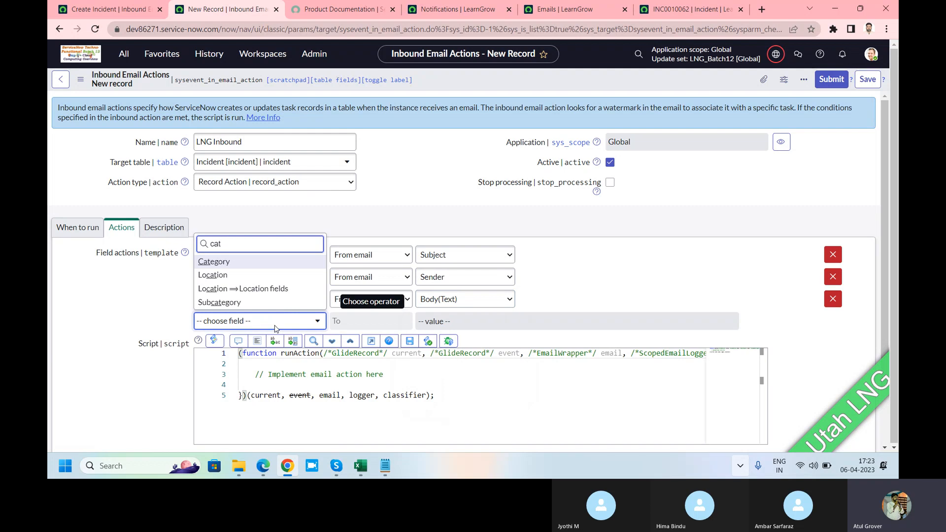
{"action": "left_click", "coordinate": [219, 261]}
{"action": "left_click", "coordinate": [443, 321]}
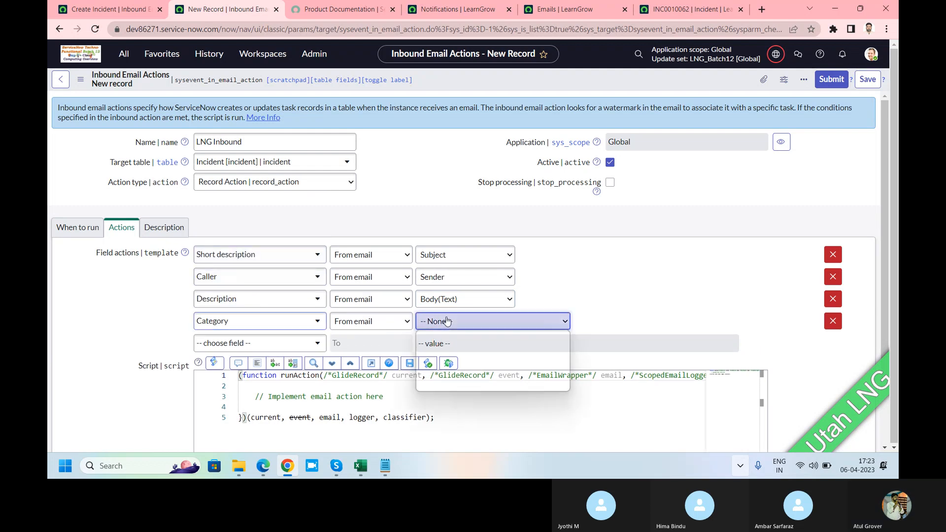
{"action": "left_click", "coordinate": [443, 348]}
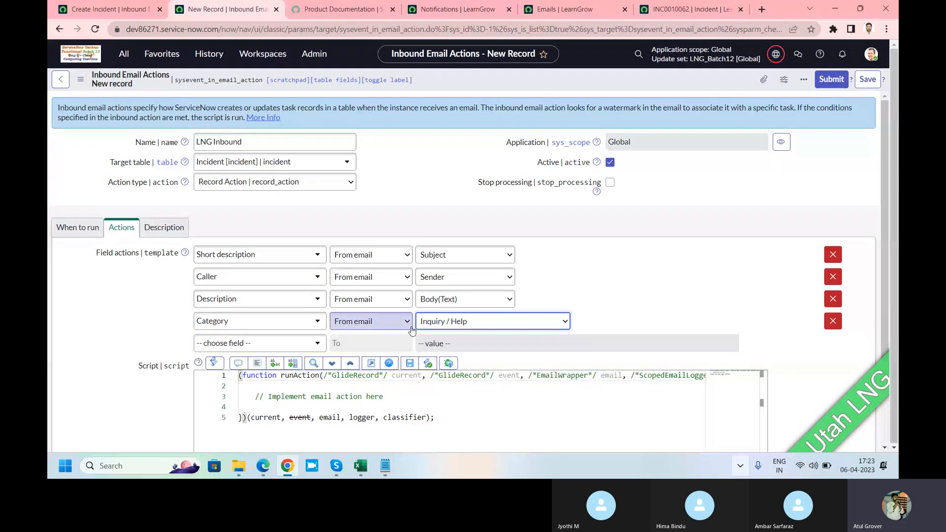
{"action": "left_click", "coordinate": [407, 323]}
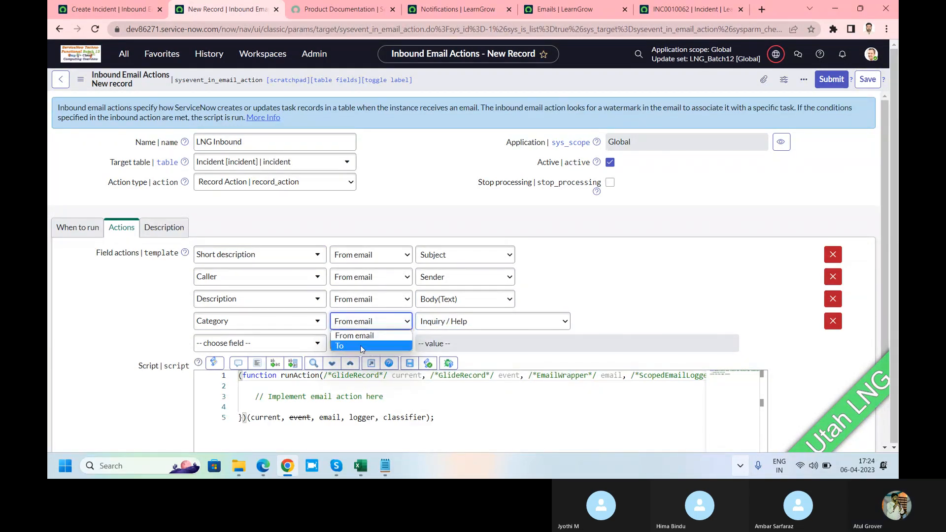
{"action": "left_click", "coordinate": [268, 348]}
{"action": "left_click", "coordinate": [612, 268]}
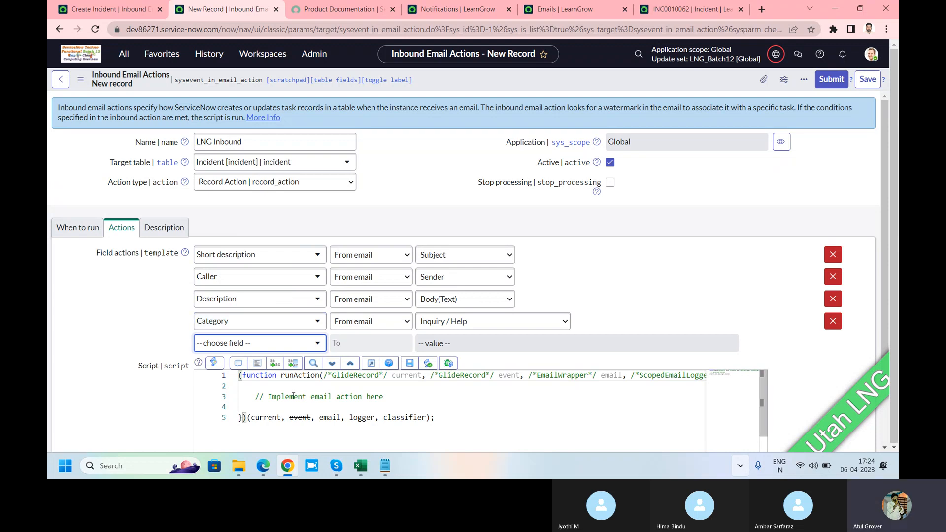
Examine the existing Create Incident action's script, focusing on the comments, short description, category and contact type assignments and the remaining conditions
{"action": "left_click", "coordinate": [111, 9]}
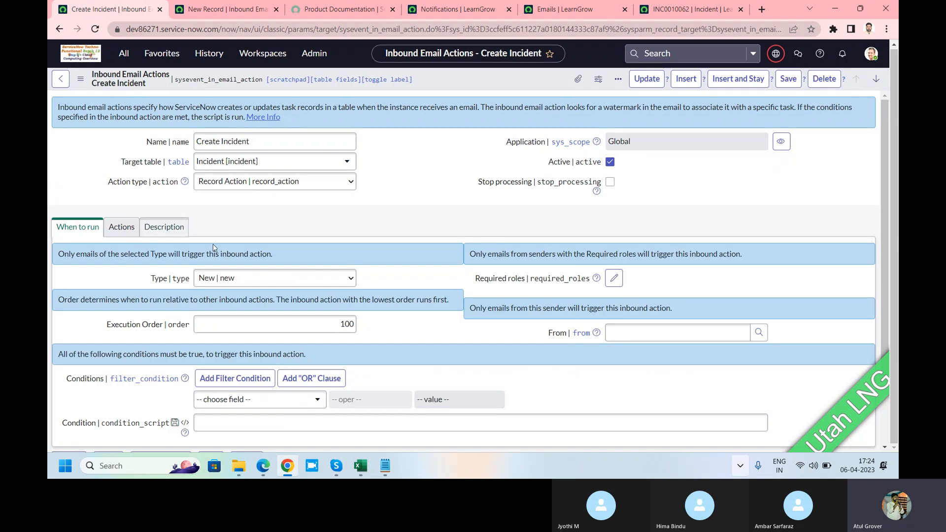
{"action": "left_click", "coordinate": [123, 228]}
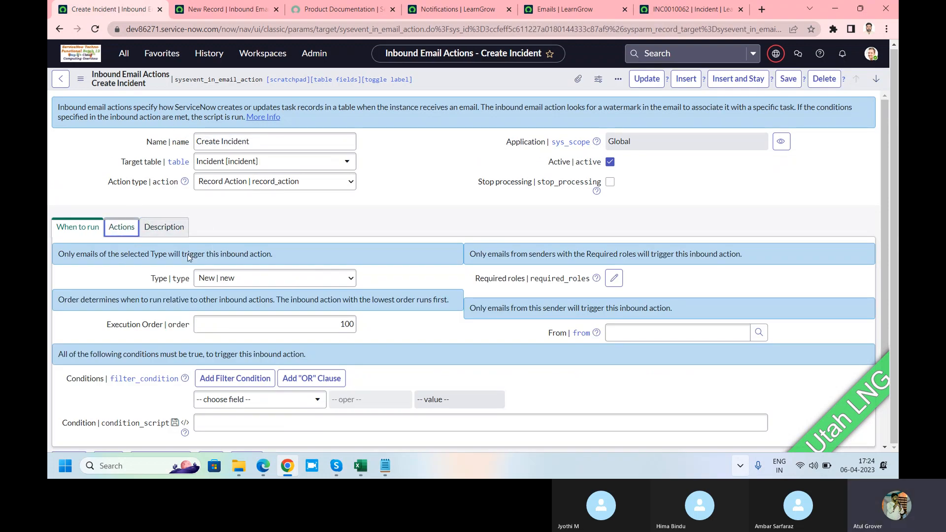
{"action": "scroll", "coordinate": [294, 279], "scroll_direction": "down", "scroll_amount": 2}
{"action": "left_click", "coordinate": [372, 270]}
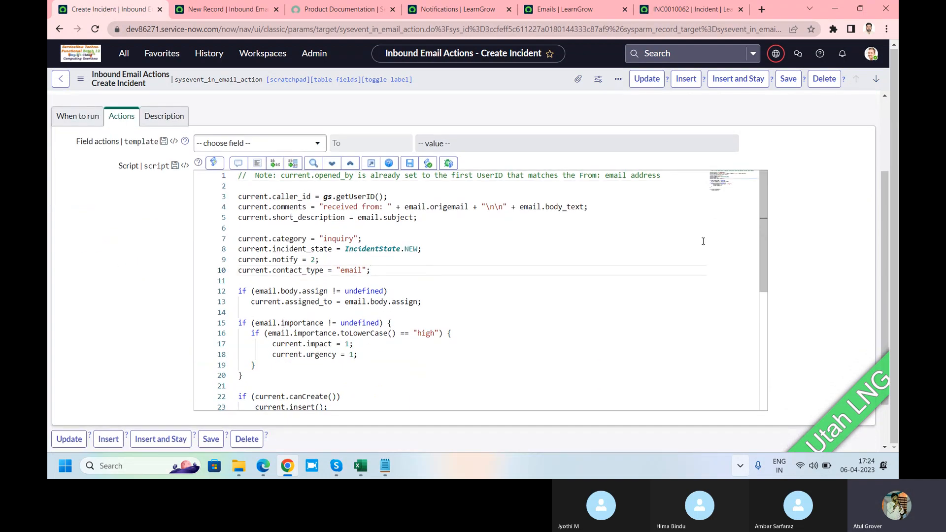
{"action": "mouse_move", "coordinate": [737, 182]}
{"action": "left_mouse_down"}
{"action": "mouse_move", "coordinate": [735, 191]}
{"action": "mouse_move", "coordinate": [734, 179]}
{"action": "left_mouse_up"}
{"action": "double_click", "coordinate": [283, 207]}
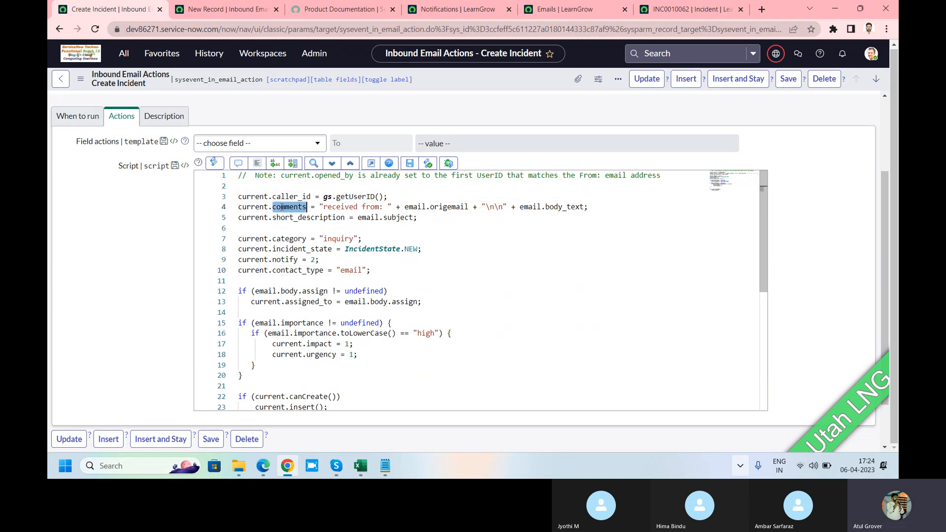
{"action": "left_click_drag", "start_coordinate": [590, 207], "coordinate": [515, 206]}
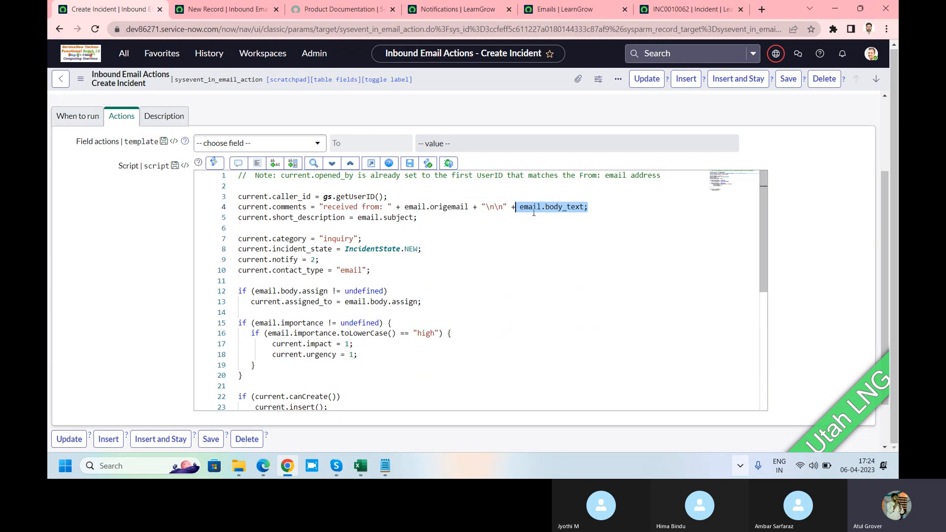
{"action": "left_click_drag", "start_coordinate": [419, 218], "coordinate": [272, 218]}
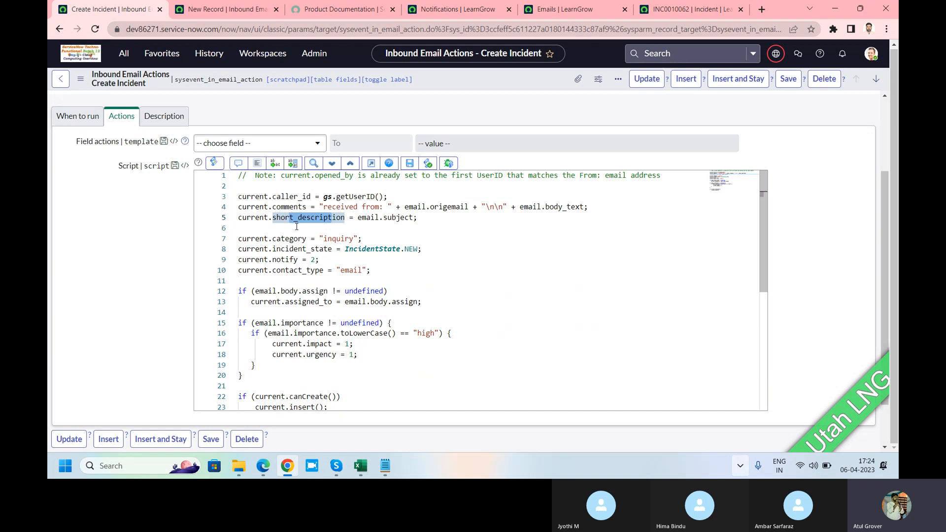
{"action": "double_click", "coordinate": [339, 239]}
{"action": "left_click_drag", "start_coordinate": [340, 248], "coordinate": [270, 275]}
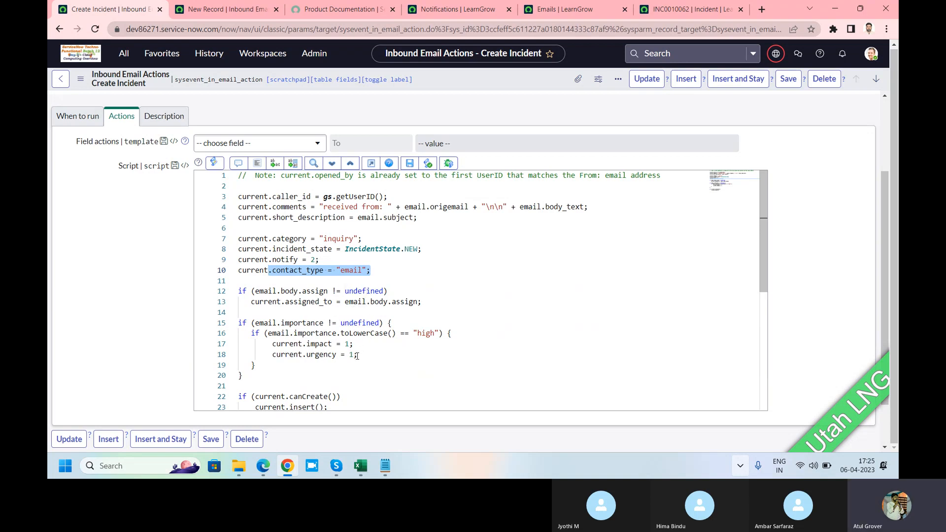
{"action": "scroll", "coordinate": [356, 355], "scroll_direction": "down", "scroll_amount": 1}
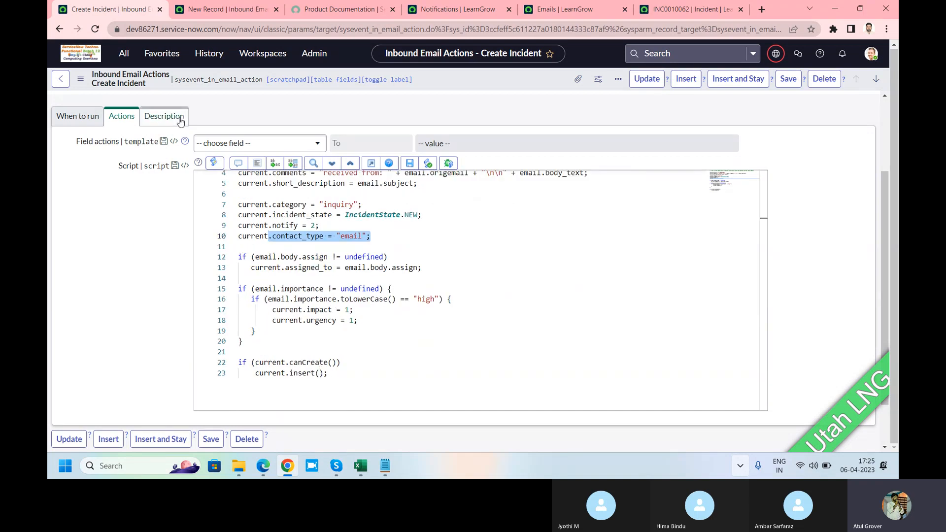
Return to the new LNG Inbound record and search the next field action's field choices for "cont", "Ty" and "Con"
{"action": "left_click", "coordinate": [236, 15]}
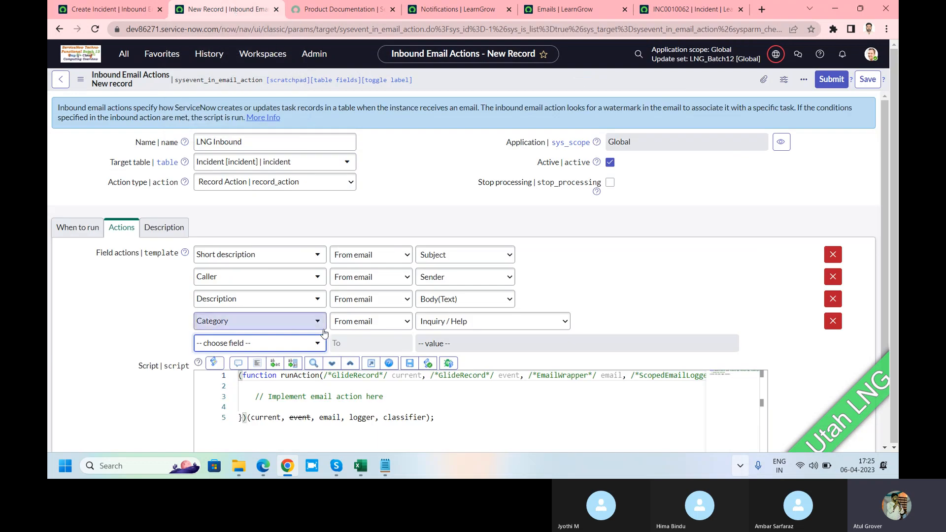
{"action": "left_click", "coordinate": [284, 349]}
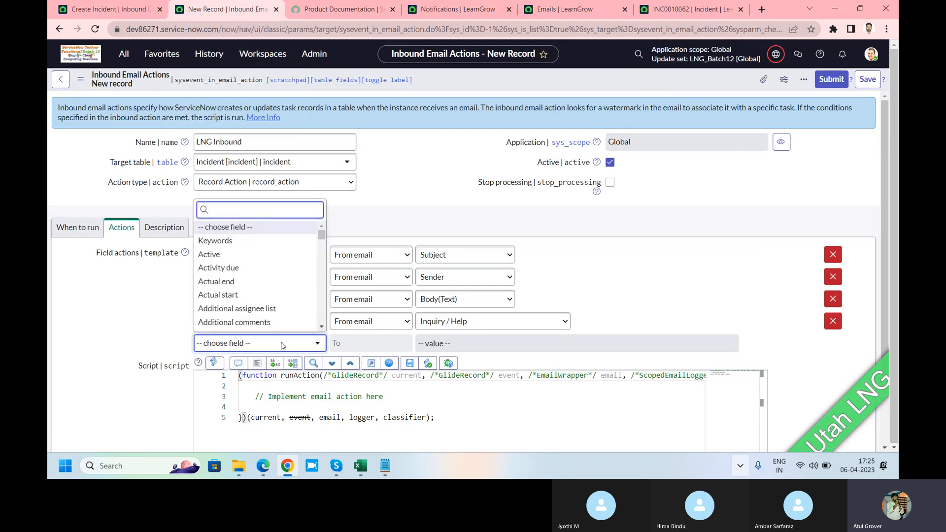
{"action": "type", "text": "cont"}
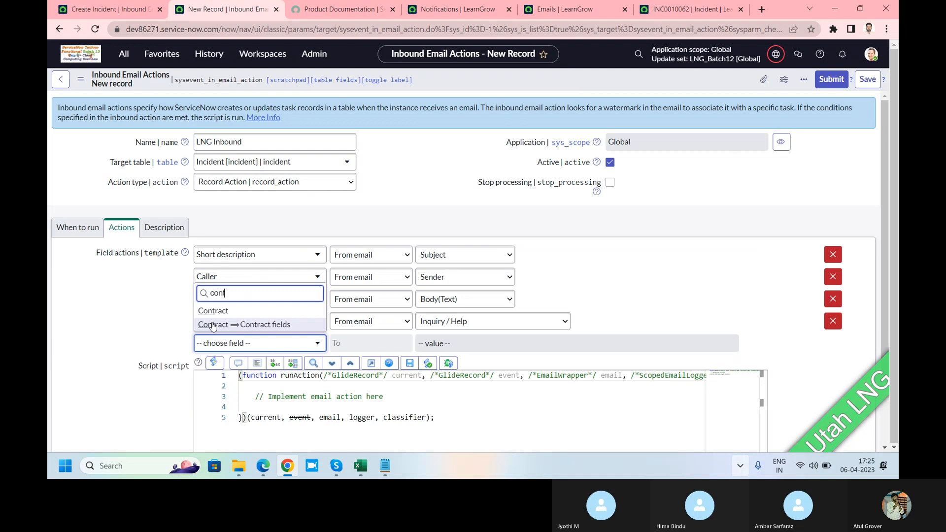
{"action": "type", "text": "act"}
{"action": "key", "text": "BackSpace"}
{"action": "key", "text": "BackSpace"}
{"action": "key", "text": "BackSpace"}
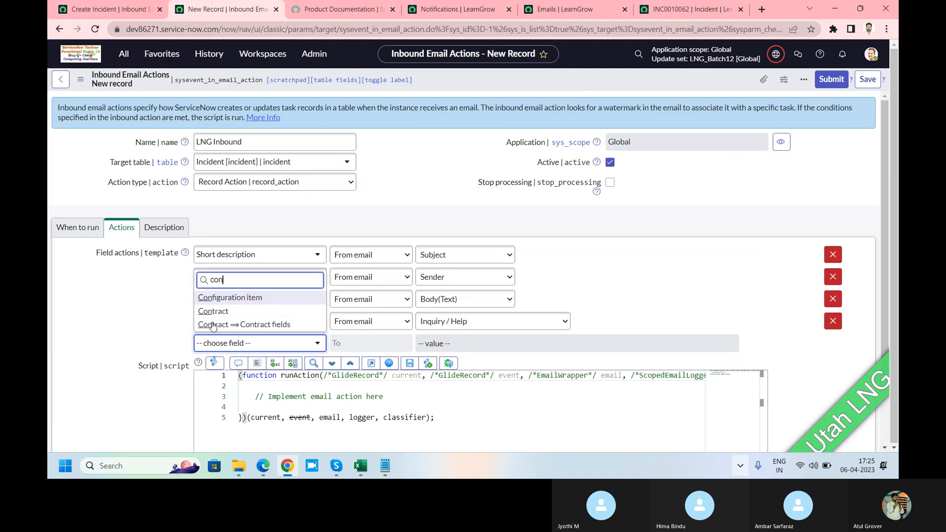
{"action": "key", "text": "BackSpace"}
{"action": "key", "text": "BackSpace"}
{"action": "key", "text": "BackSpace"}
{"action": "type", "text": "Ty"}
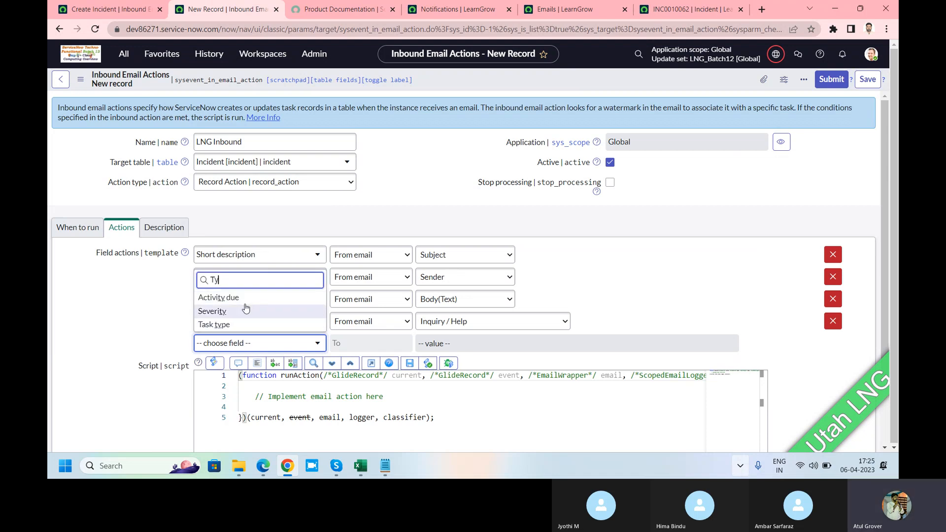
{"action": "key", "text": "BackSpace"}
{"action": "key", "text": "BackSpace"}
{"action": "type", "text": "Co"}
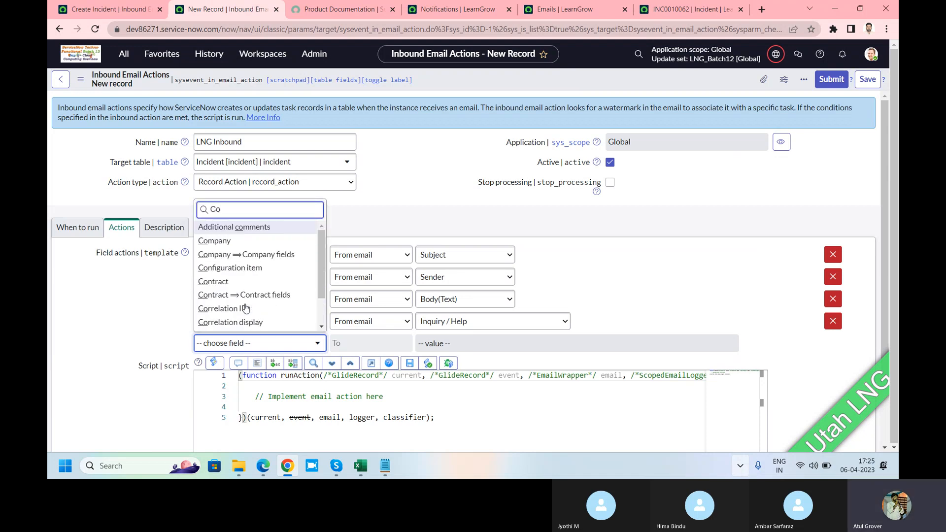
{"action": "type", "text": "n"}
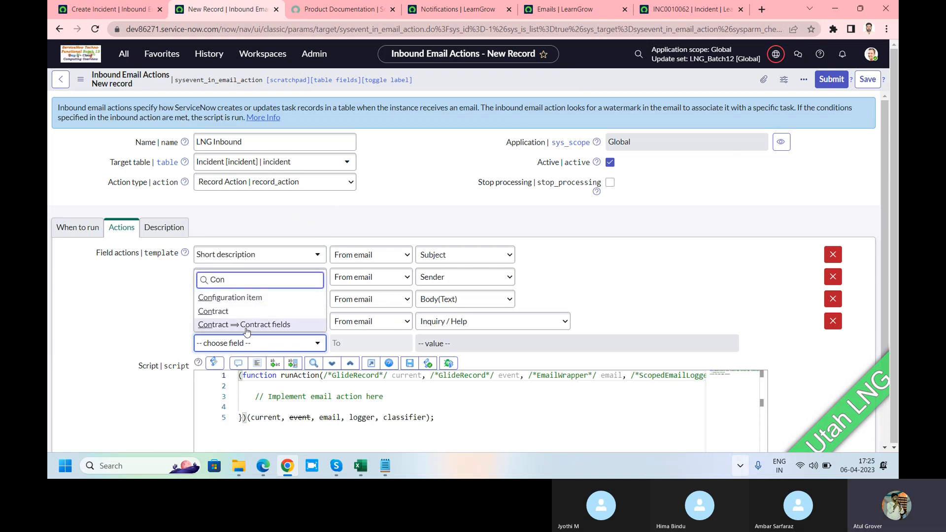
Search the field action choices of the existing Create Incident action for "con"
{"action": "left_click", "coordinate": [101, 9]}
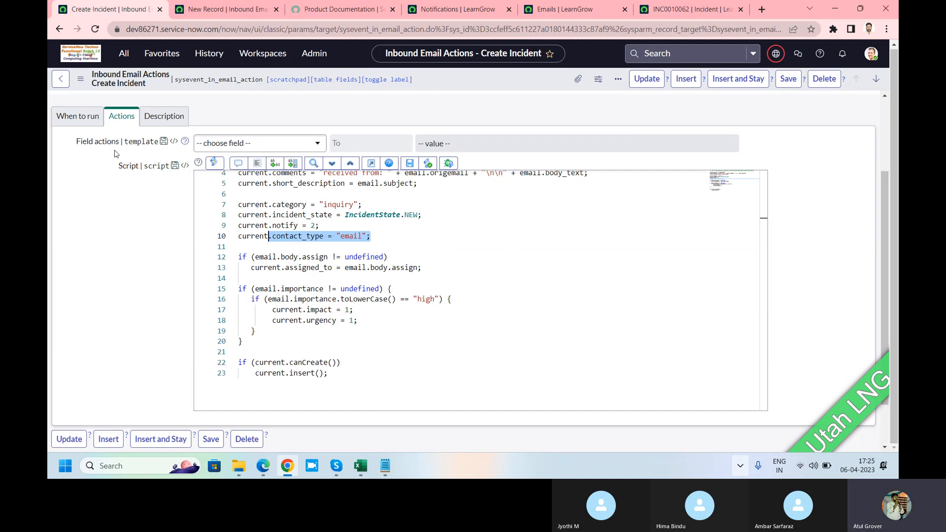
{"action": "left_click", "coordinate": [265, 145]}
{"action": "type", "text": "con"}
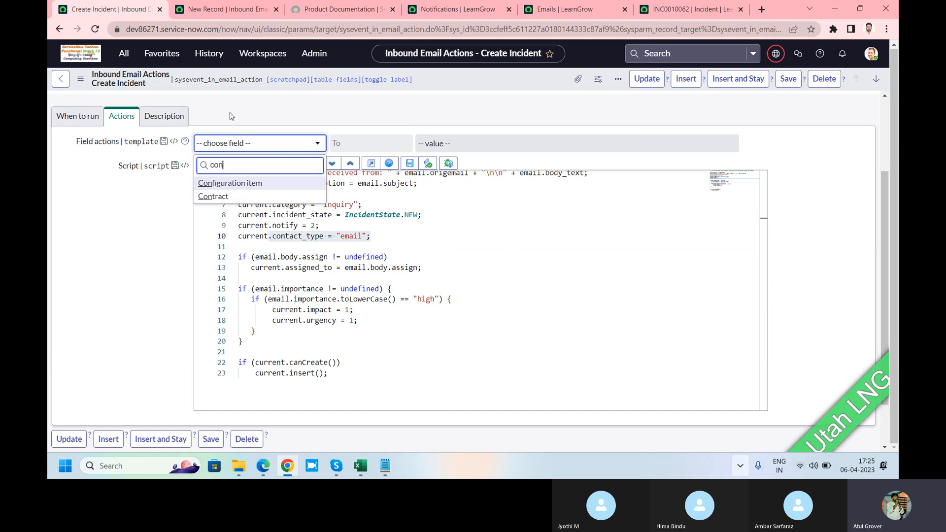
Return to the new LNG Inbound record, close its field choices without choosing a field, and save the record
{"action": "left_click", "coordinate": [199, 12]}
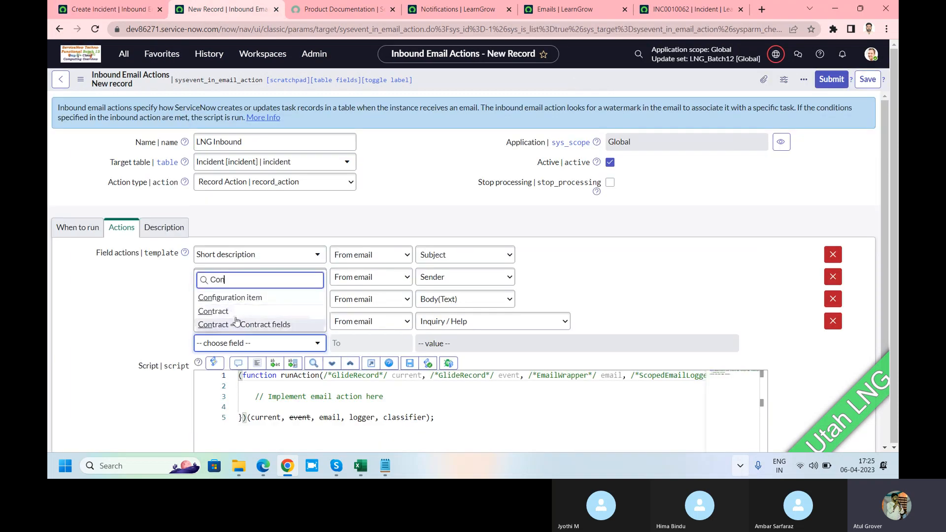
{"action": "left_click", "coordinate": [127, 312]}
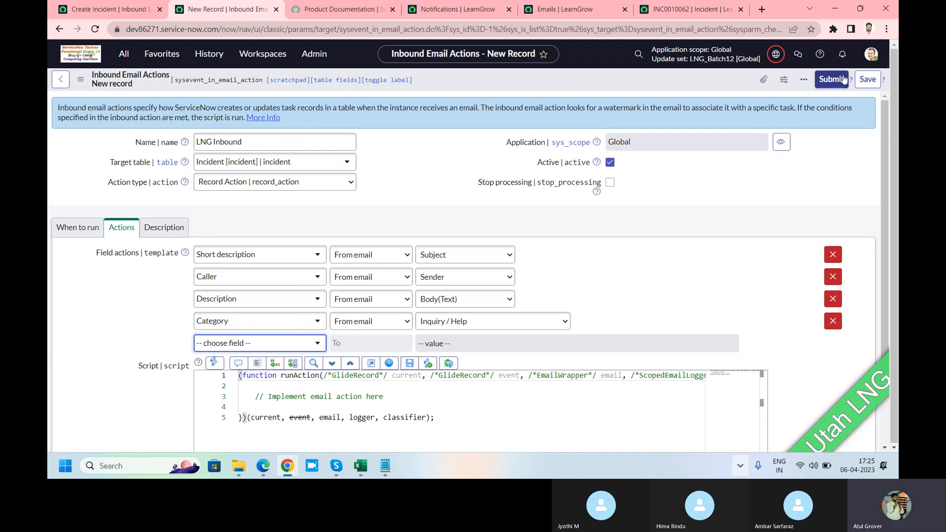
{"action": "right_click", "coordinate": [659, 73]}
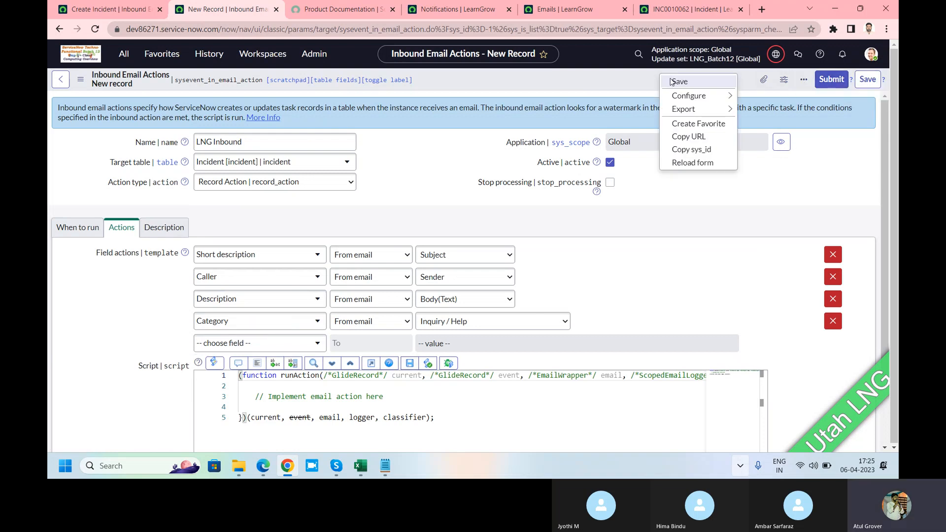
{"action": "left_click", "coordinate": [670, 81]}
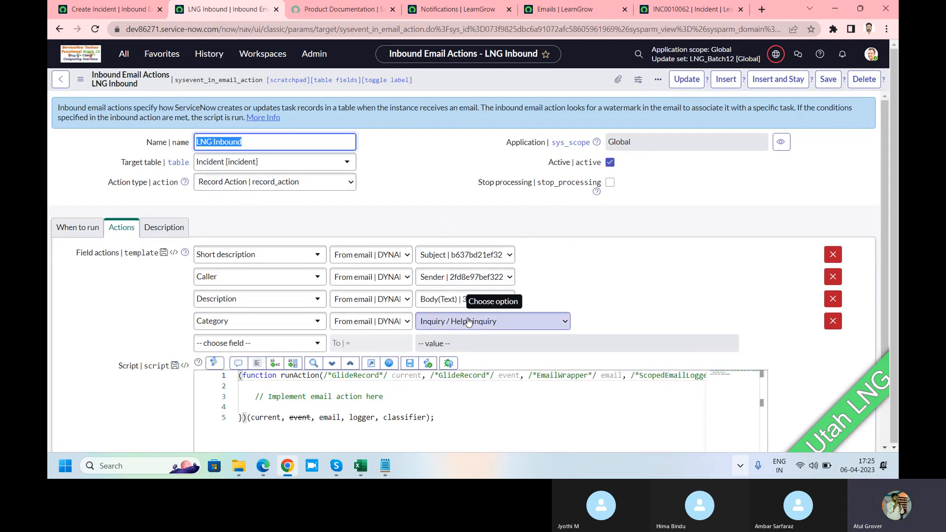
Go back to the Create Incident action and close its field choices without choosing a field to view the script
{"action": "left_click", "coordinate": [99, 8]}
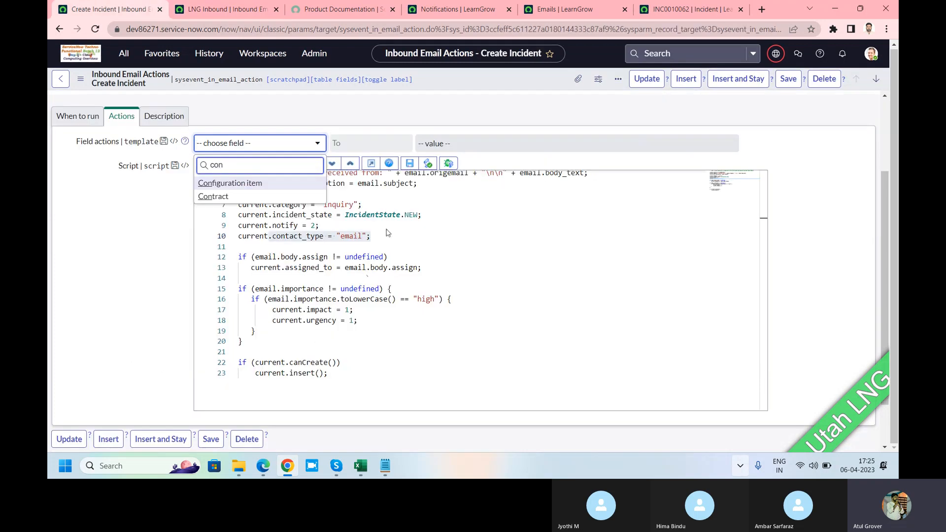
{"action": "key", "text": "Escape"}
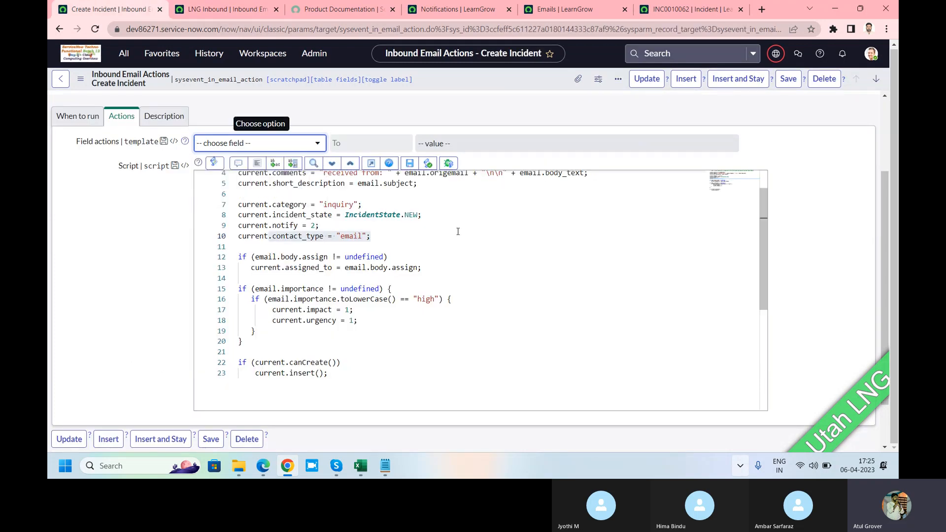
Highlight the gs.getUserID() value assigned to the caller in the Create Incident script
{"action": "scroll", "coordinate": [378, 230], "scroll_direction": "up", "scroll_amount": 2}
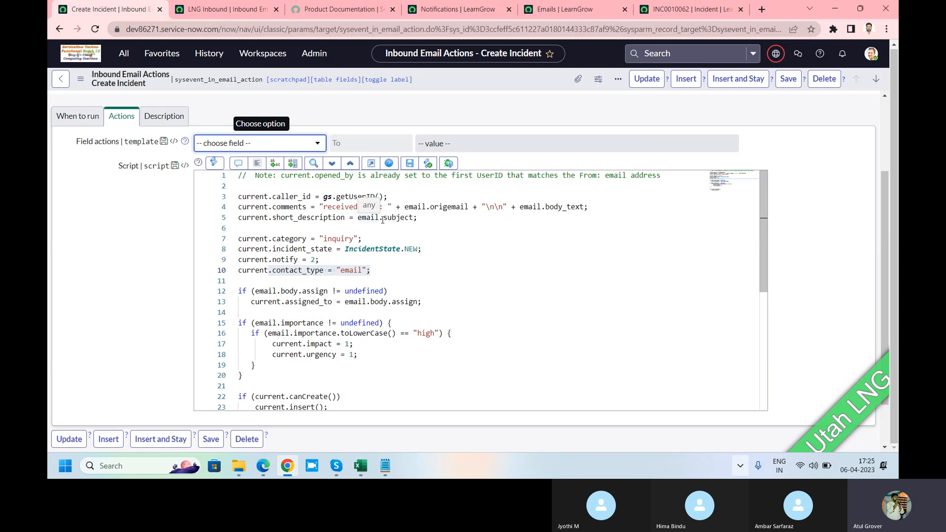
{"action": "left_click_drag", "start_coordinate": [323, 196], "coordinate": [389, 197]}
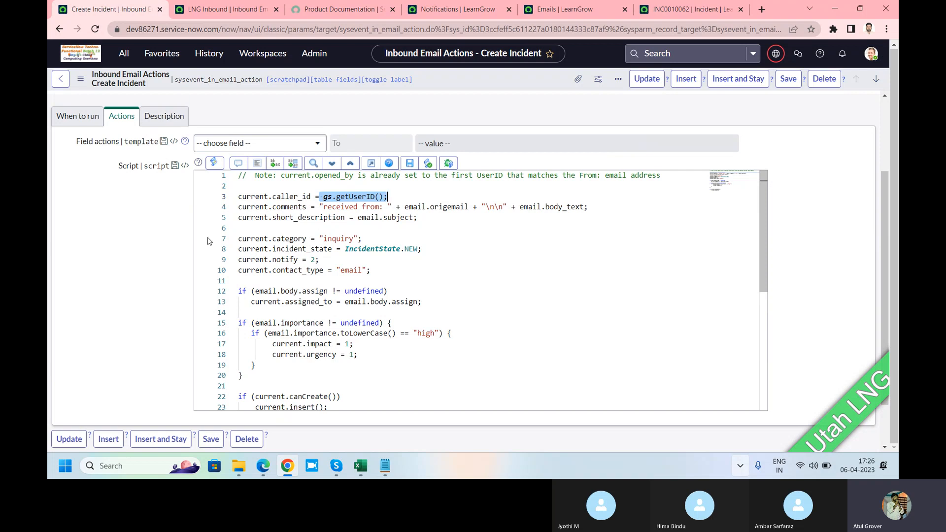
Open the Inbound Actions list and filter it by names starting with "create inc"
{"action": "left_click", "coordinate": [123, 54]}
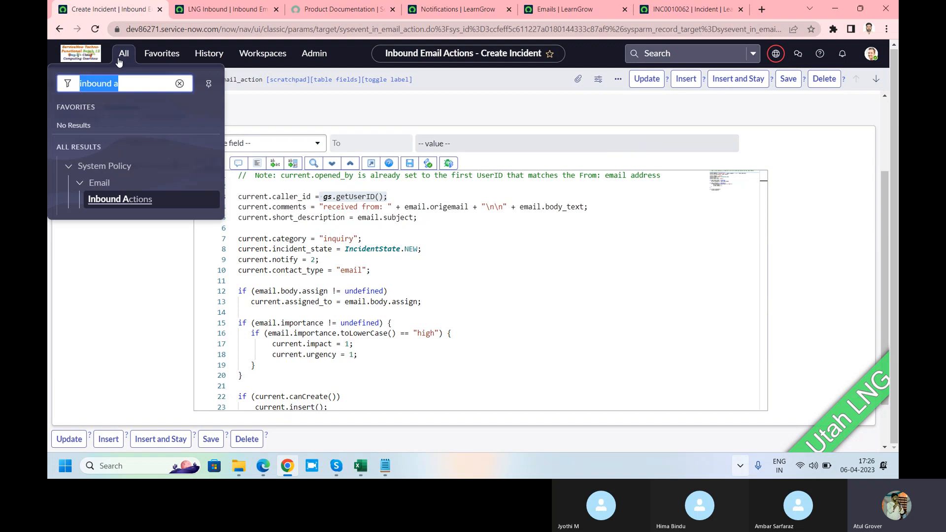
{"action": "left_click", "coordinate": [125, 203]}
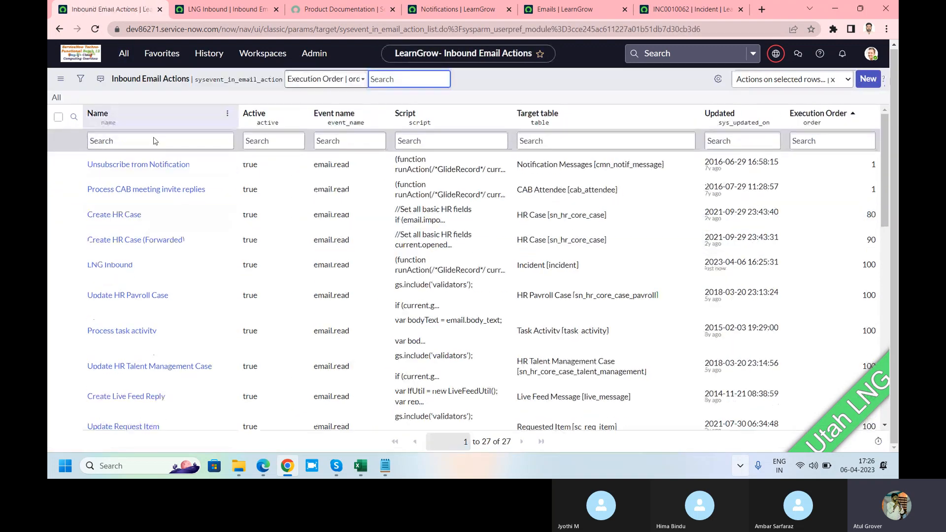
{"action": "left_click", "coordinate": [154, 137]}
{"action": "type", "text": "create i"}
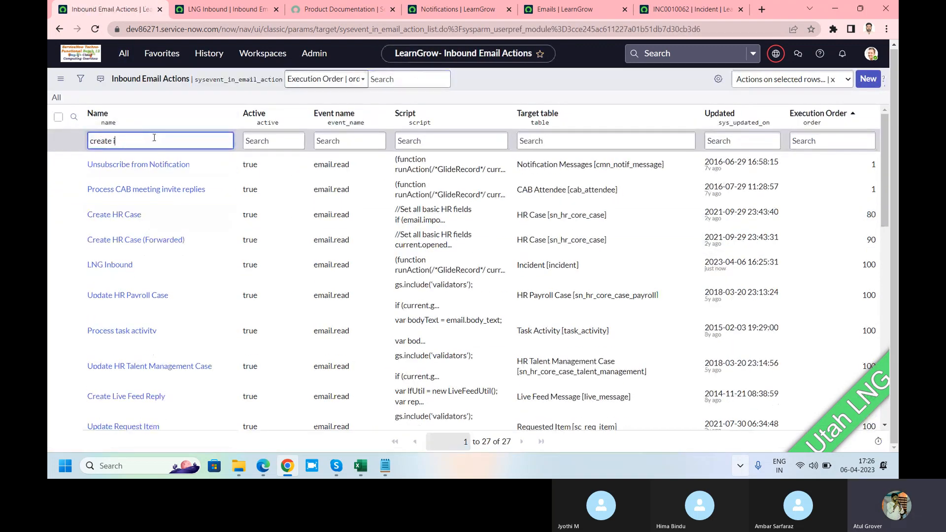
{"action": "type", "text": "nc"}
{"action": "key", "text": "Return"}
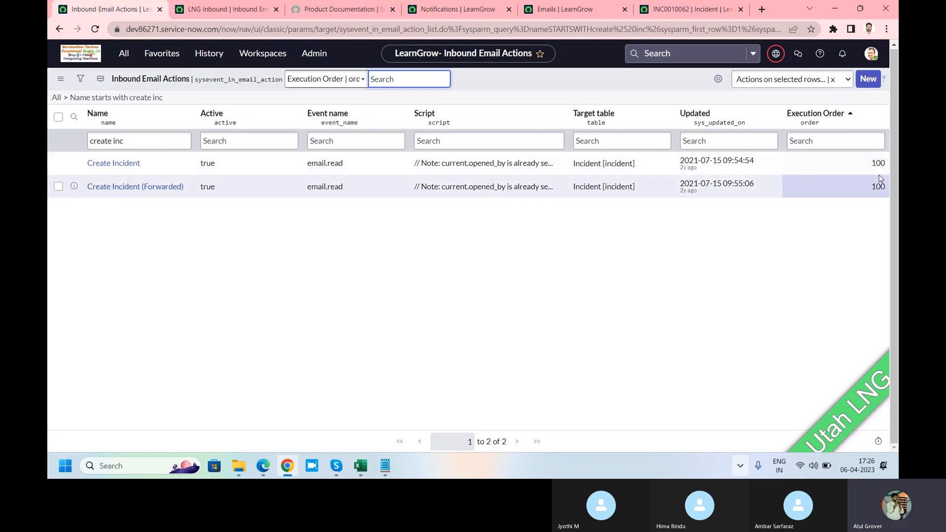
Open the Create Incident (Forwarded) action and compare its When to run settings with those of LNG Inbound
{"action": "left_click", "coordinate": [138, 190]}
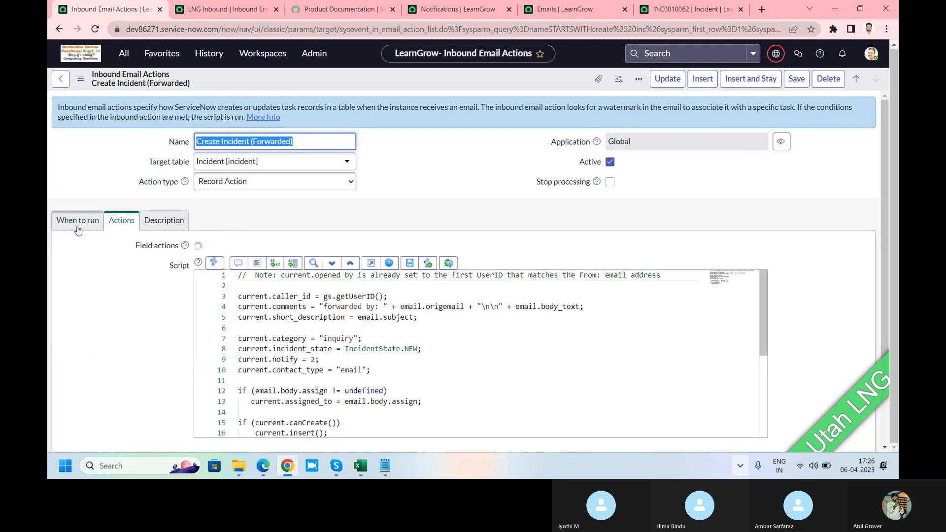
{"action": "left_click", "coordinate": [76, 222]}
{"action": "scroll", "coordinate": [223, 298], "scroll_direction": "down", "scroll_amount": 2}
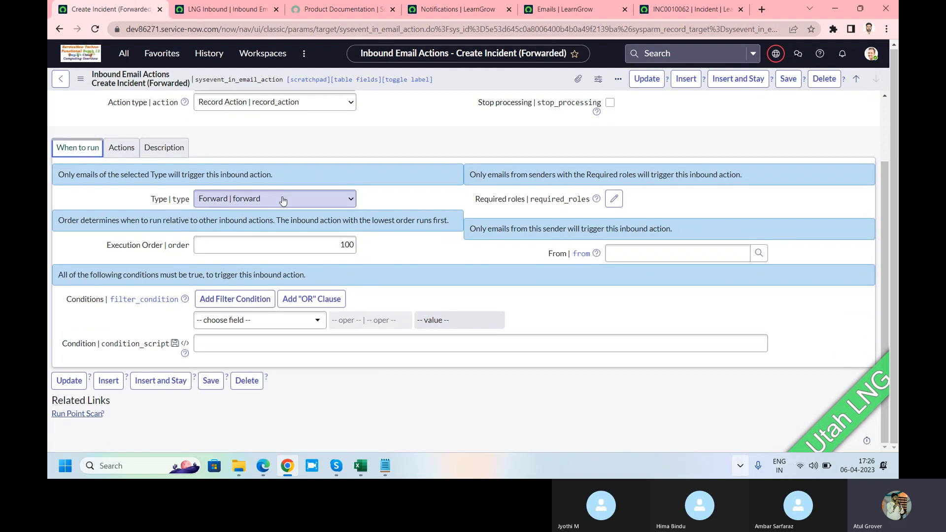
{"action": "left_click", "coordinate": [213, 7]}
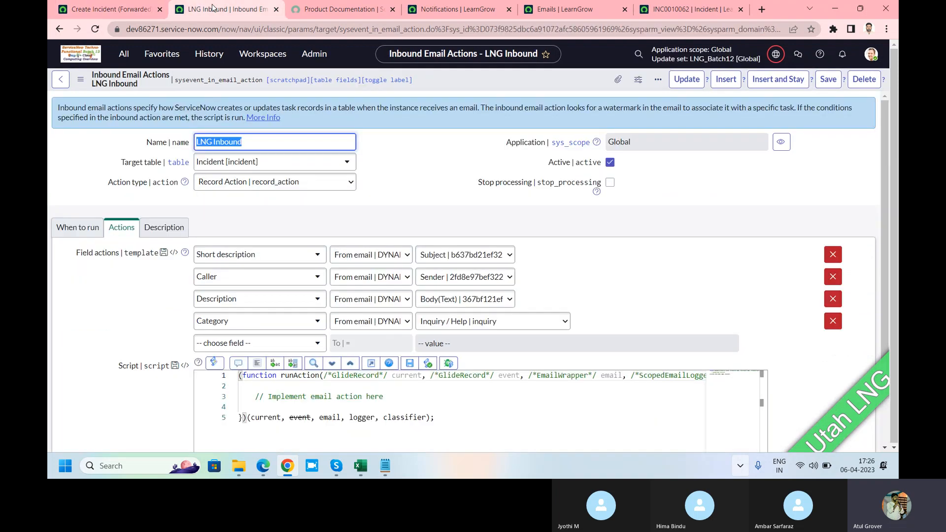
{"action": "left_click", "coordinate": [65, 228]}
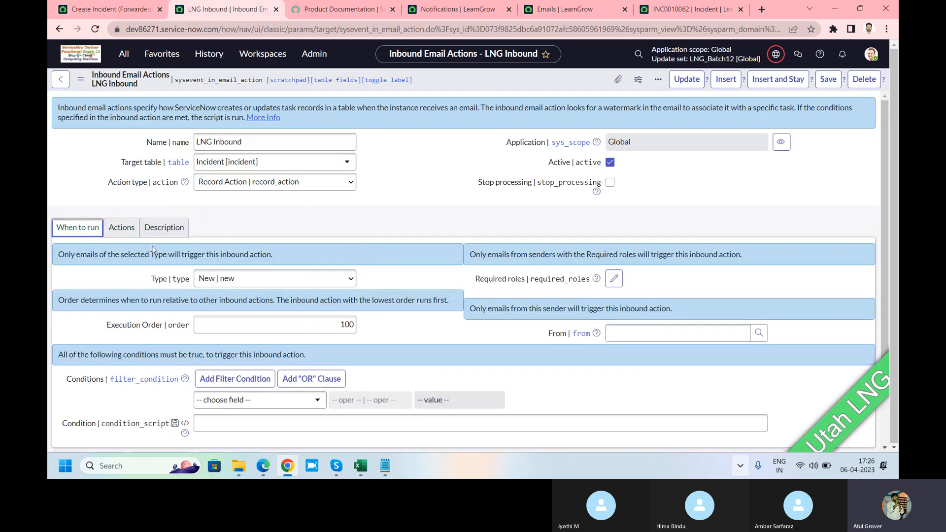
{"action": "left_click", "coordinate": [104, 8]}
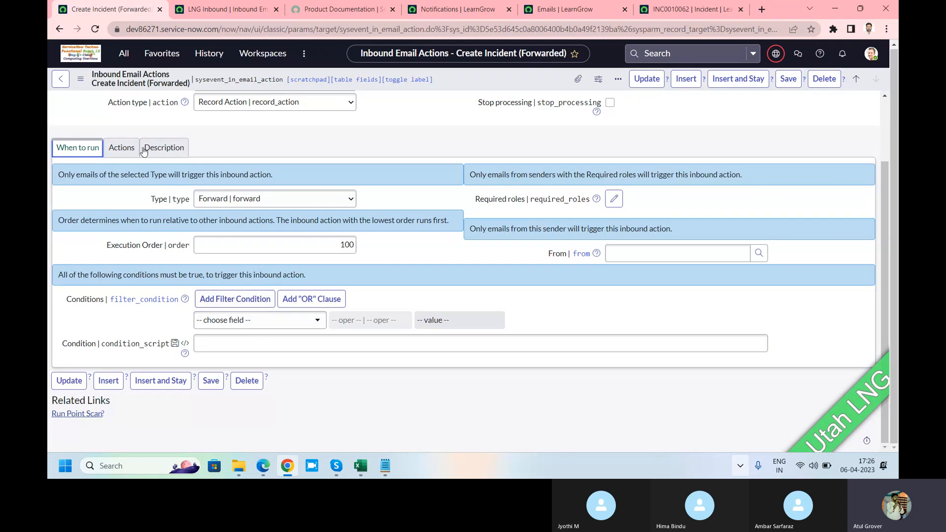
Review the script of the Create Incident (Forwarded) action, from the "forwarded by" comments line to its end
{"action": "left_click", "coordinate": [124, 154]}
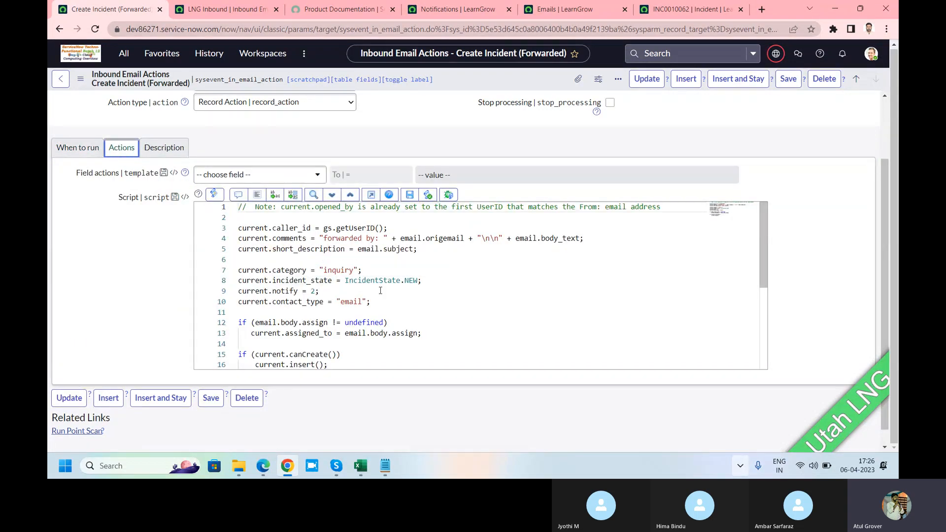
{"action": "left_click", "coordinate": [333, 235]}
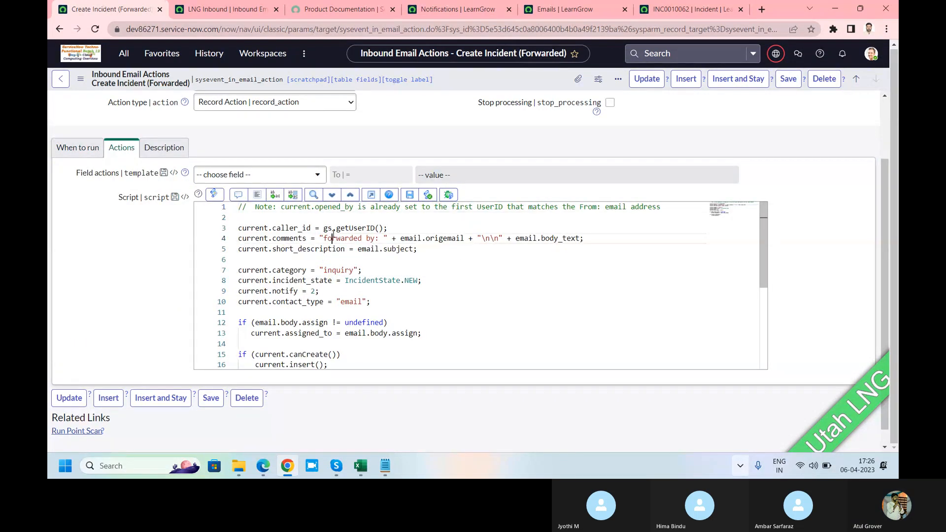
{"action": "left_click", "coordinate": [352, 257]}
{"action": "scroll", "coordinate": [354, 259], "scroll_direction": "down", "scroll_amount": 3}
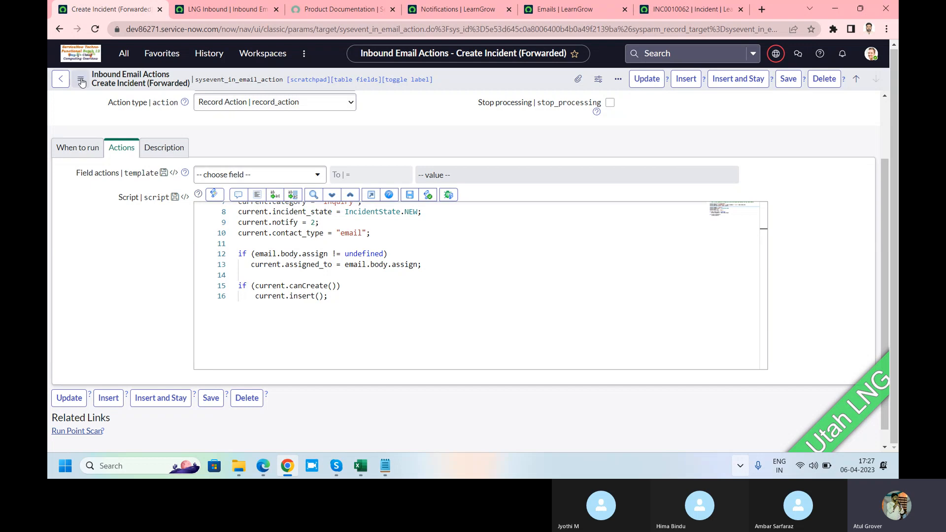
Return to the inbound email actions list and clear its name filter
{"action": "left_click", "coordinate": [60, 28]}
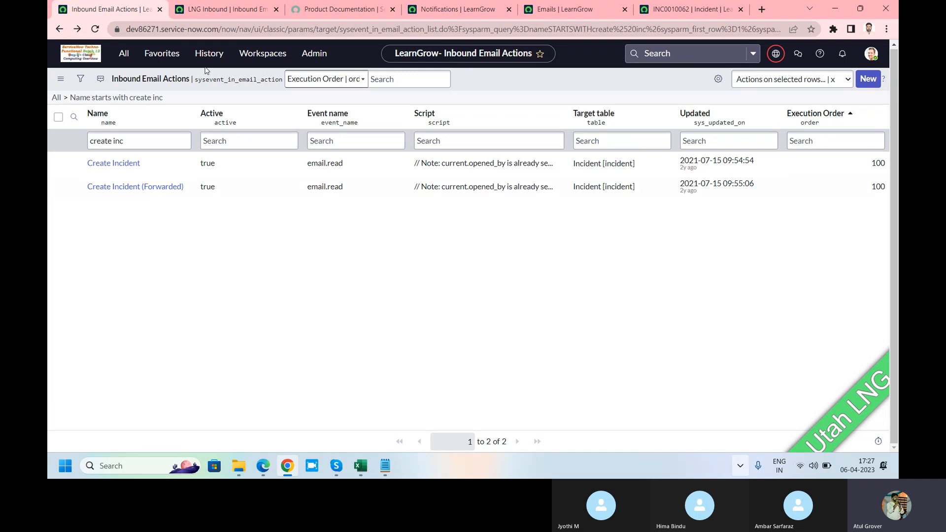
{"action": "left_click_drag", "start_coordinate": [126, 141], "coordinate": [49, 148]}
{"action": "key", "text": "BackSpace"}
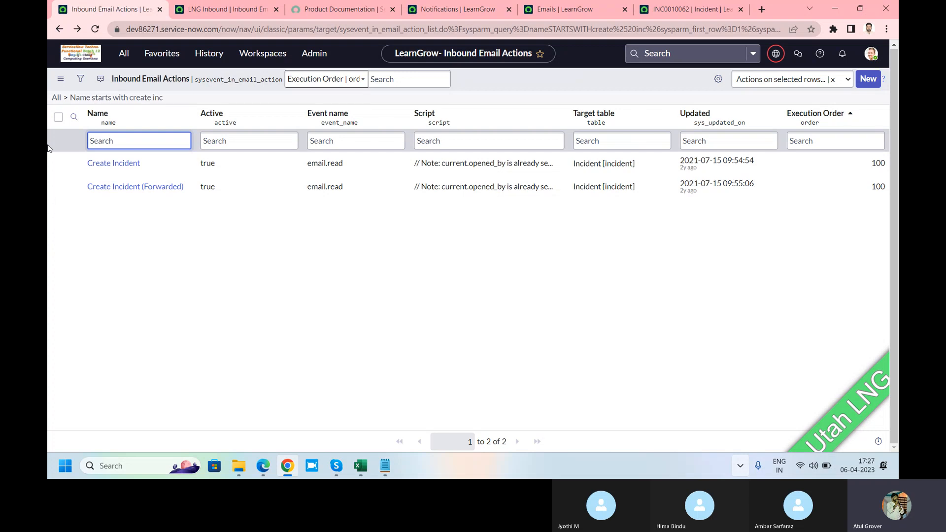
{"action": "key", "text": "Return"}
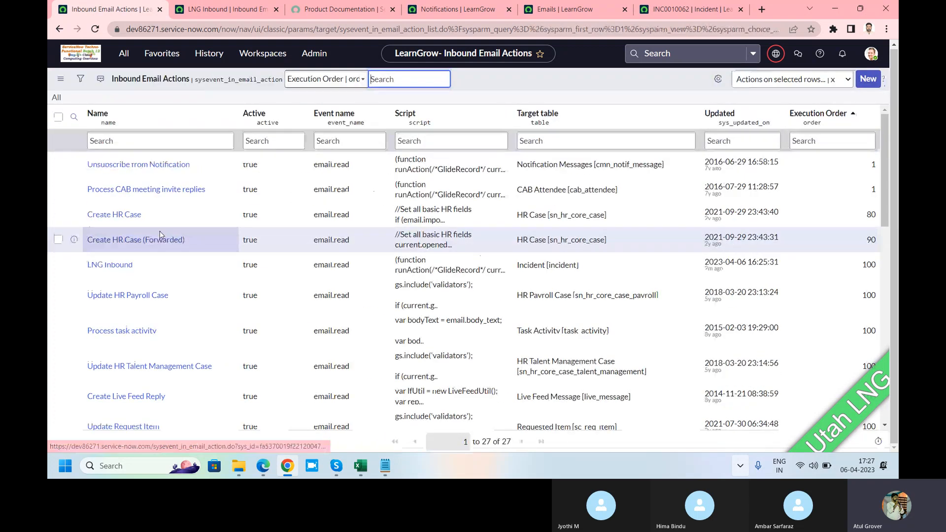
Filter the inbound email actions list by names containing "update i"
{"action": "scroll", "coordinate": [159, 231], "scroll_direction": "down", "scroll_amount": 3}
{"action": "scroll", "coordinate": [159, 236], "scroll_direction": "up", "scroll_amount": 5}
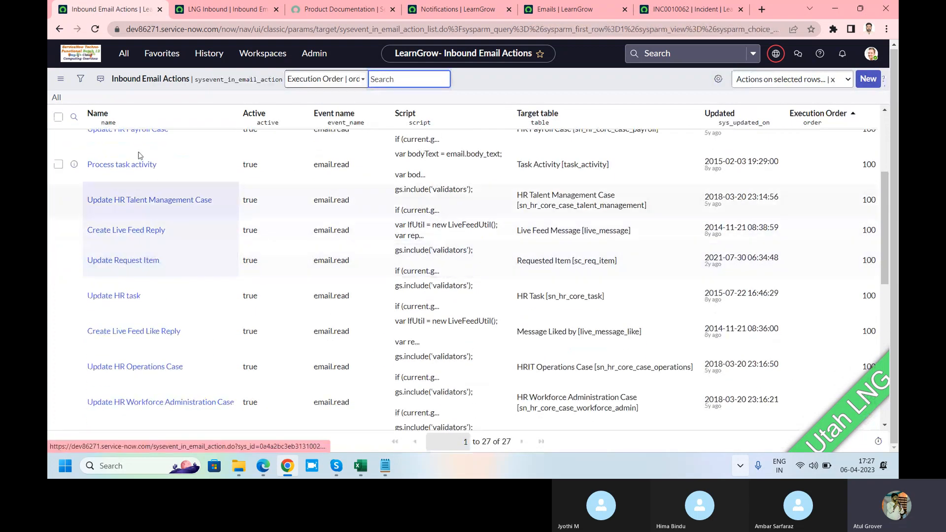
{"action": "left_click", "coordinate": [144, 139]}
{"action": "type", "text": "*updat"}
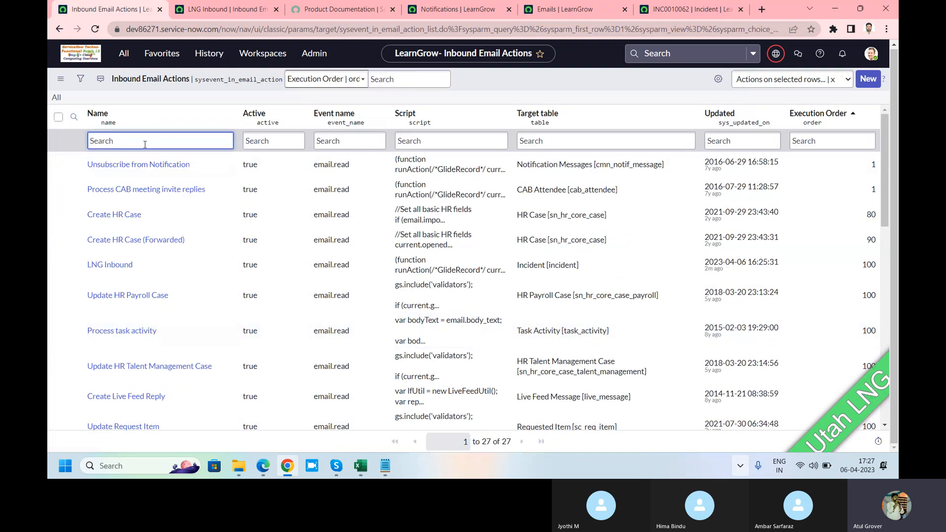
{"action": "type", "text": "e i"}
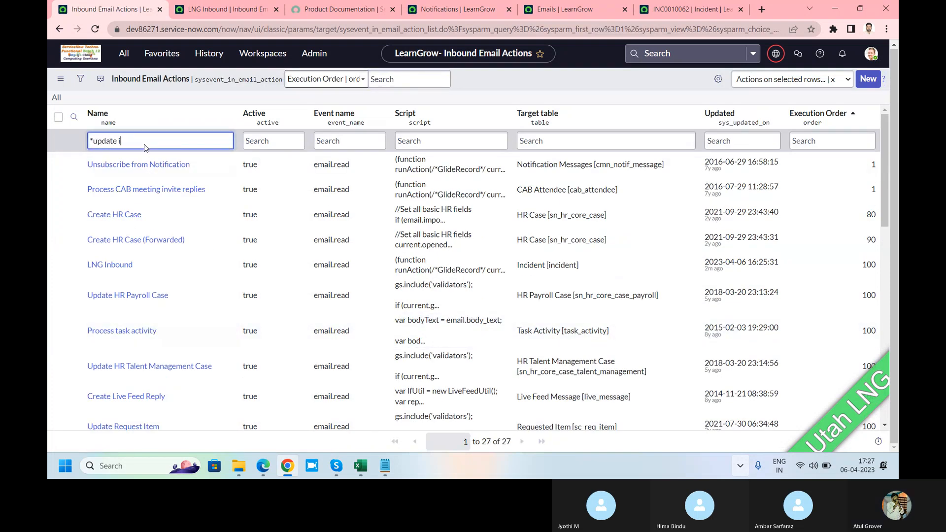
{"action": "key", "text": "Return"}
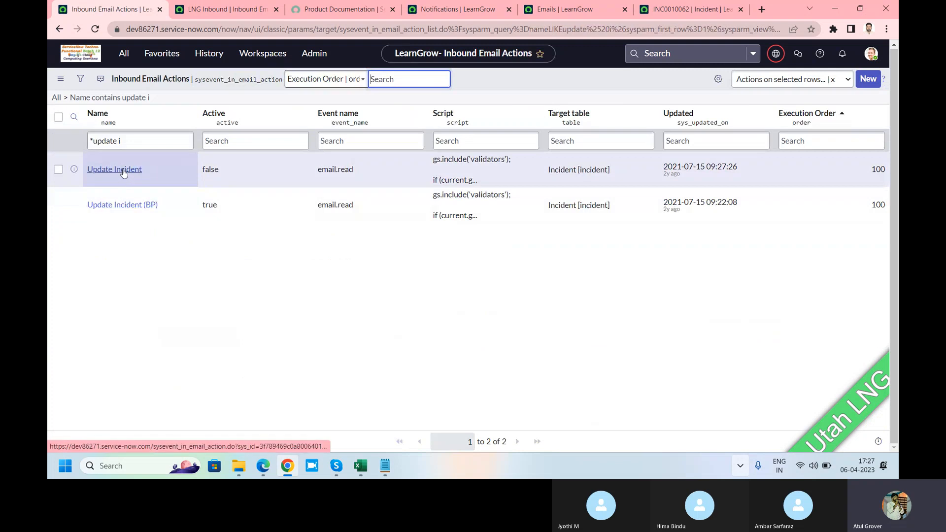
Open the Update Incident action and view its When to run settings
{"action": "left_click", "coordinate": [124, 170]}
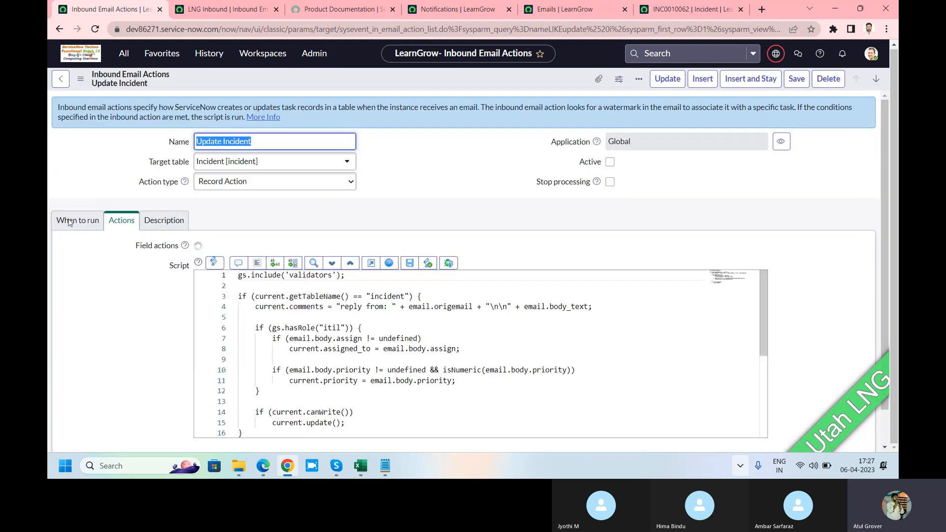
{"action": "left_click", "coordinate": [74, 226]}
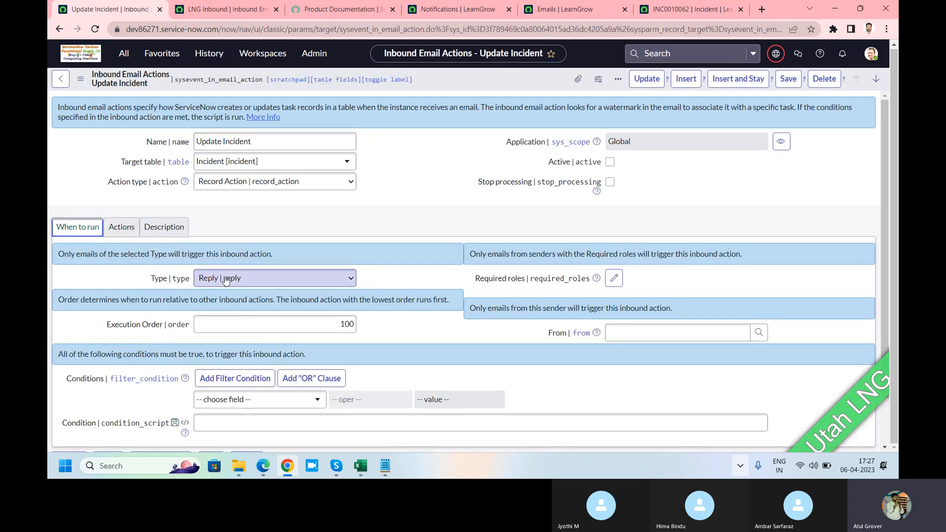
Review the Update Incident script, highlighting "validators", and view the field action choices without choosing a field
{"action": "left_click", "coordinate": [122, 227]}
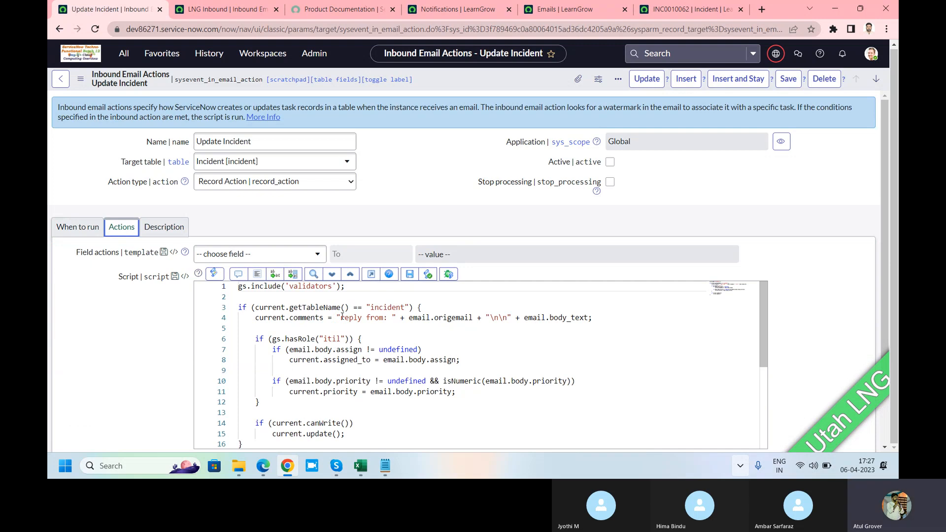
{"action": "left_click_drag", "start_coordinate": [611, 319], "coordinate": [289, 320]}
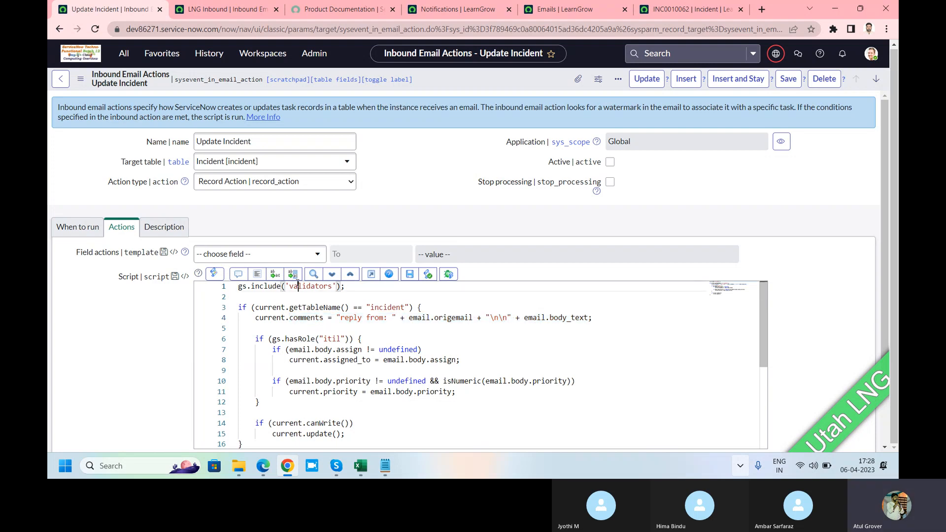
{"action": "double_click", "coordinate": [311, 286]}
{"action": "scroll", "coordinate": [729, 294], "scroll_direction": "down", "scroll_amount": 3}
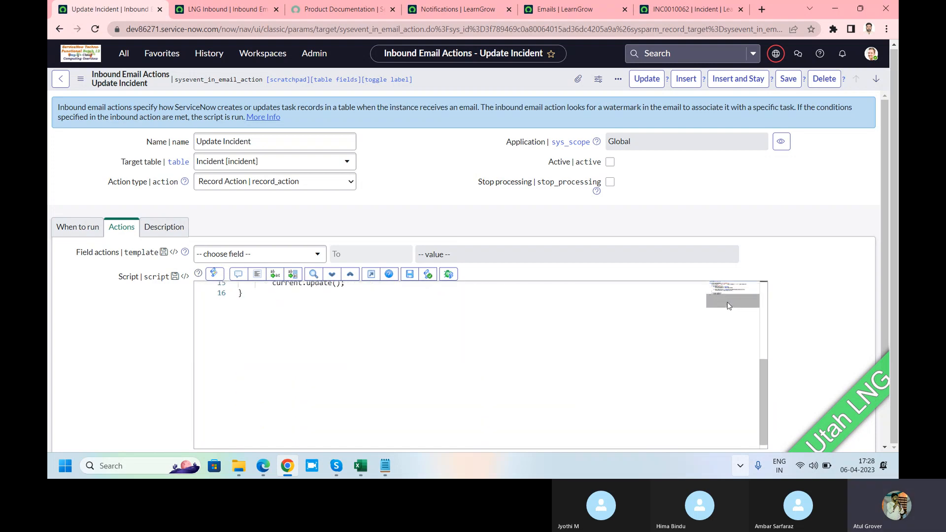
{"action": "scroll", "coordinate": [729, 302], "scroll_direction": "up", "scroll_amount": 3}
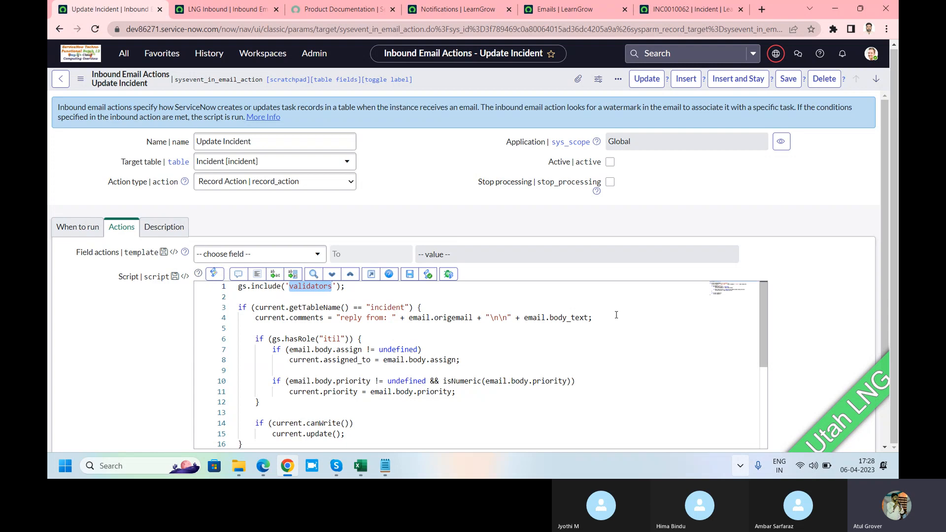
{"action": "left_click", "coordinate": [252, 255]}
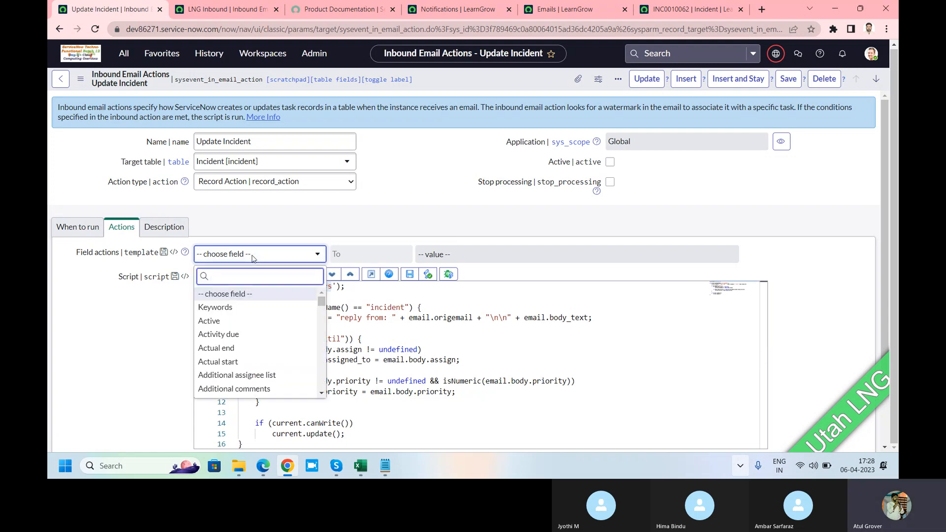
{"action": "left_click", "coordinate": [347, 218]}
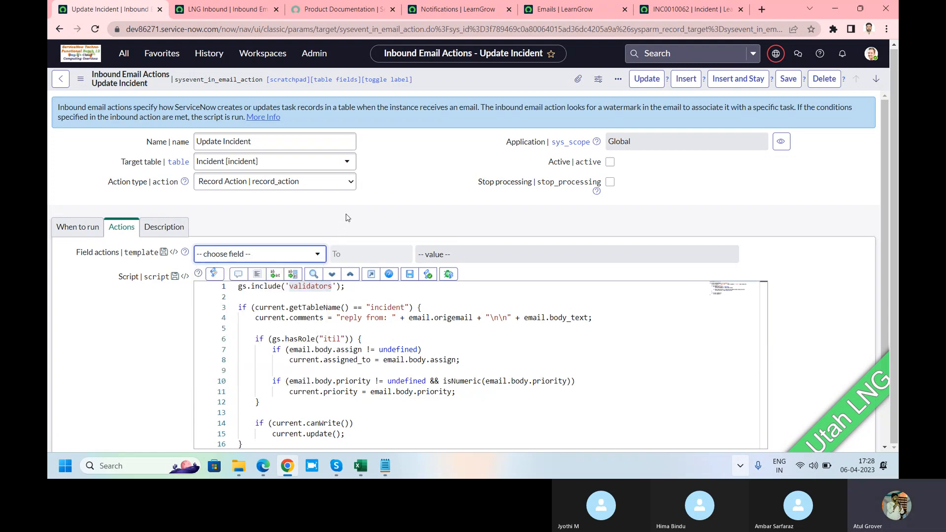
Return to the inbound email actions list and widen the name filter to "*update"
{"action": "left_click", "coordinate": [59, 29]}
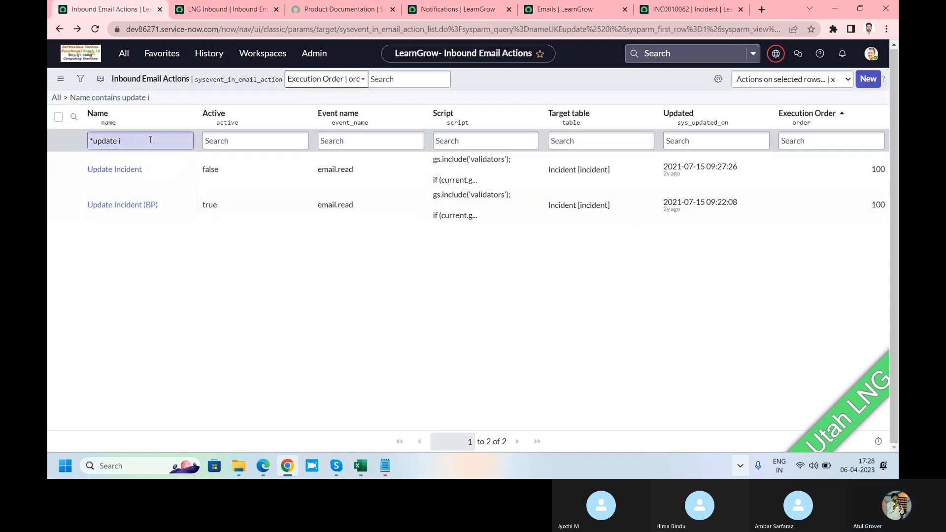
{"action": "left_click", "coordinate": [151, 140]}
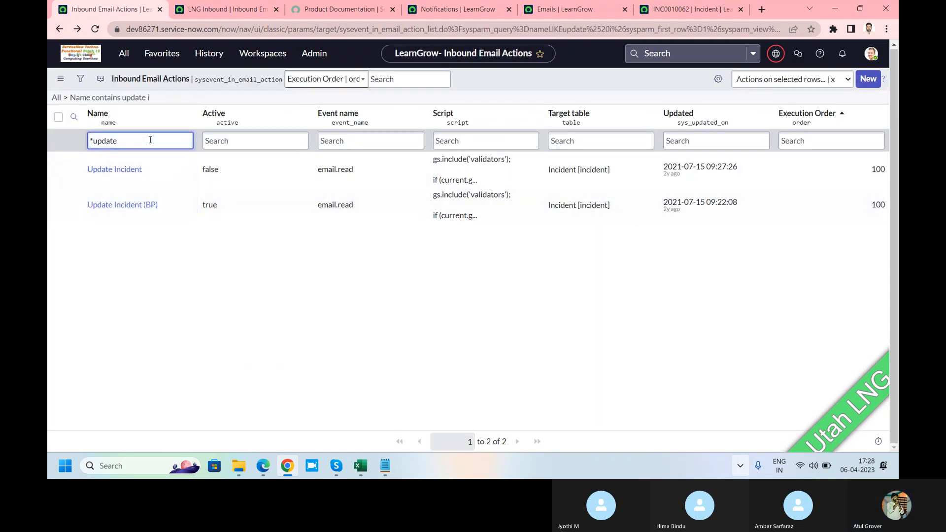
{"action": "key", "text": "Return"}
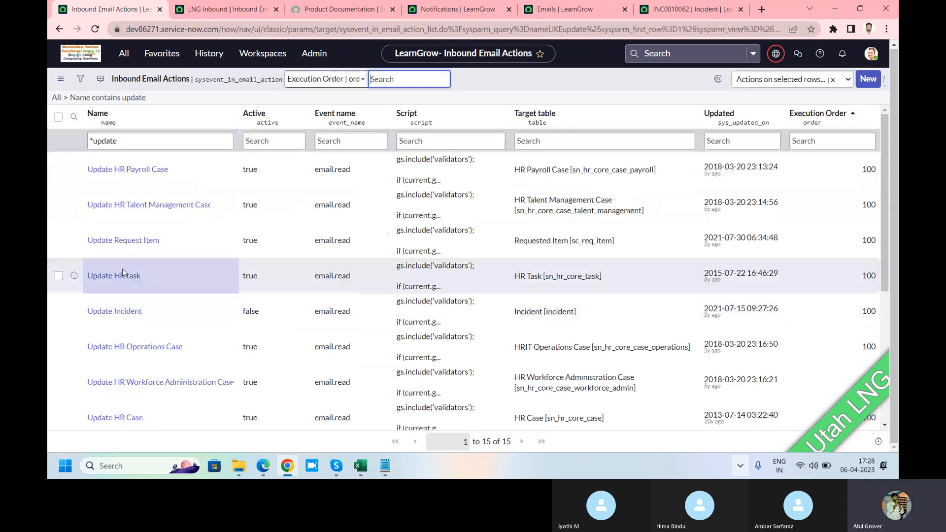
Open the Update Request Item action and view its When to run settings
{"action": "left_click", "coordinate": [124, 244]}
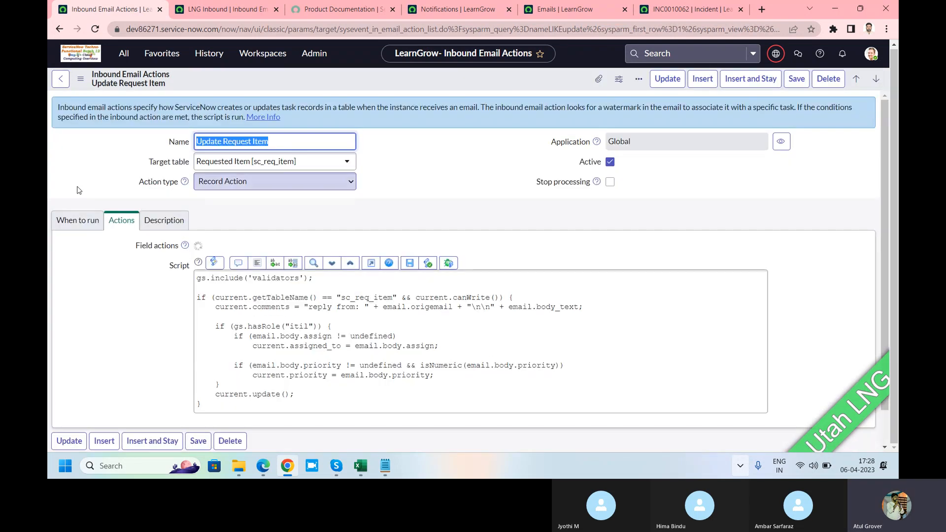
{"action": "left_click", "coordinate": [69, 225]}
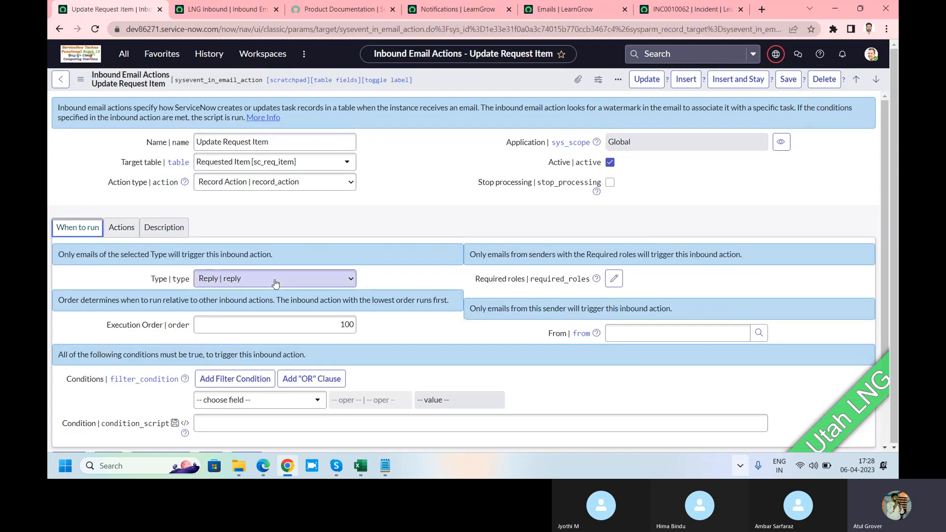
Review the Update Request Item script and highlight the "sc_req_item" table name in its condition
{"action": "scroll", "coordinate": [89, 222], "scroll_direction": "down", "scroll_amount": 1}
{"action": "left_click", "coordinate": [121, 172]}
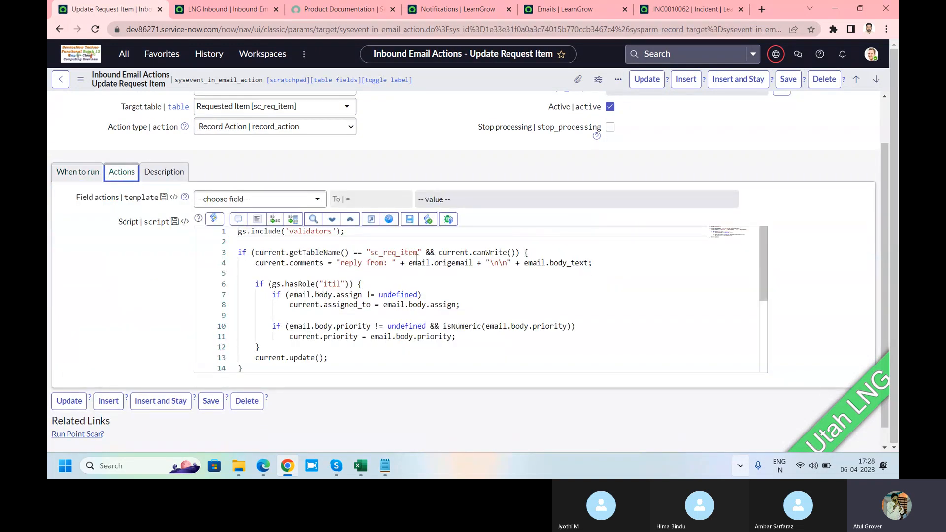
{"action": "scroll", "coordinate": [408, 281], "scroll_direction": "down", "scroll_amount": 2}
{"action": "scroll", "coordinate": [408, 281], "scroll_direction": "up", "scroll_amount": 3}
{"action": "double_click", "coordinate": [372, 253]}
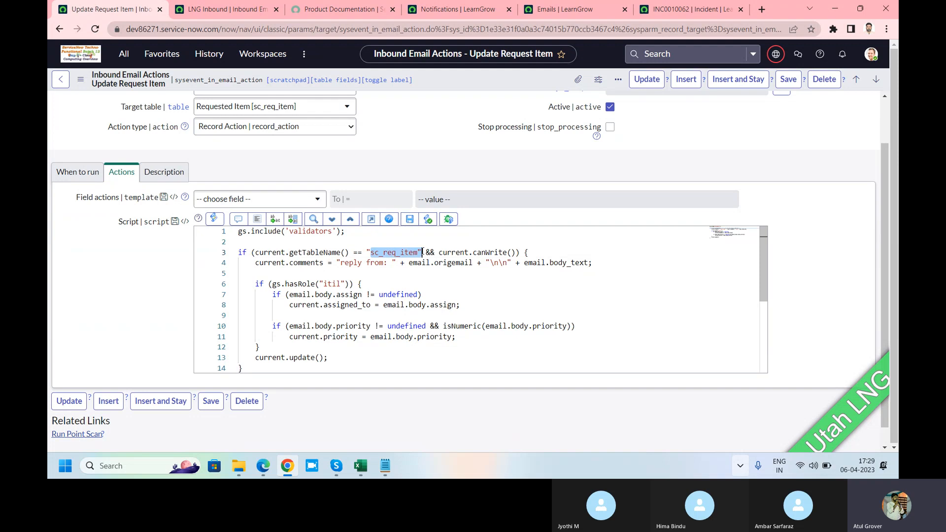
Browse the field action choices of Update Request Item and close them without choosing a field
{"action": "left_click", "coordinate": [302, 201]}
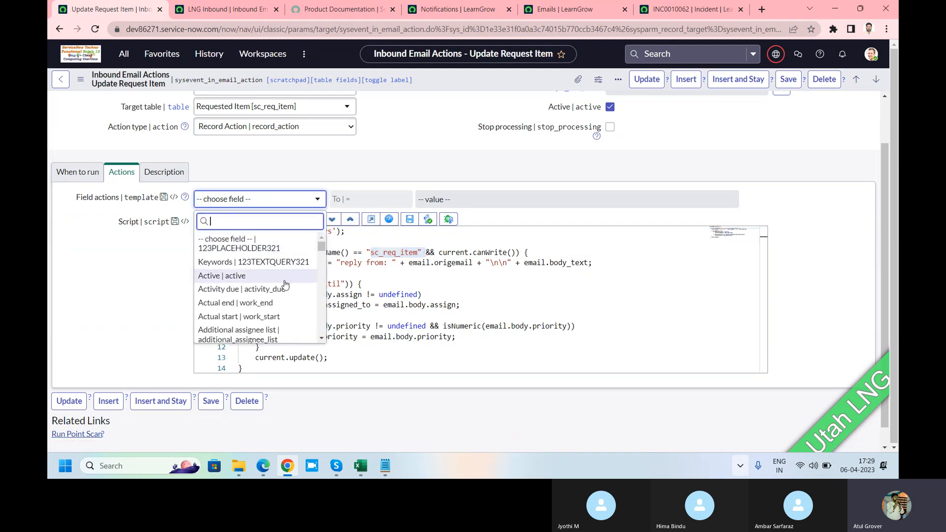
{"action": "scroll", "coordinate": [286, 284], "scroll_direction": "down", "scroll_amount": 3}
{"action": "scroll", "coordinate": [285, 285], "scroll_direction": "down", "scroll_amount": 2}
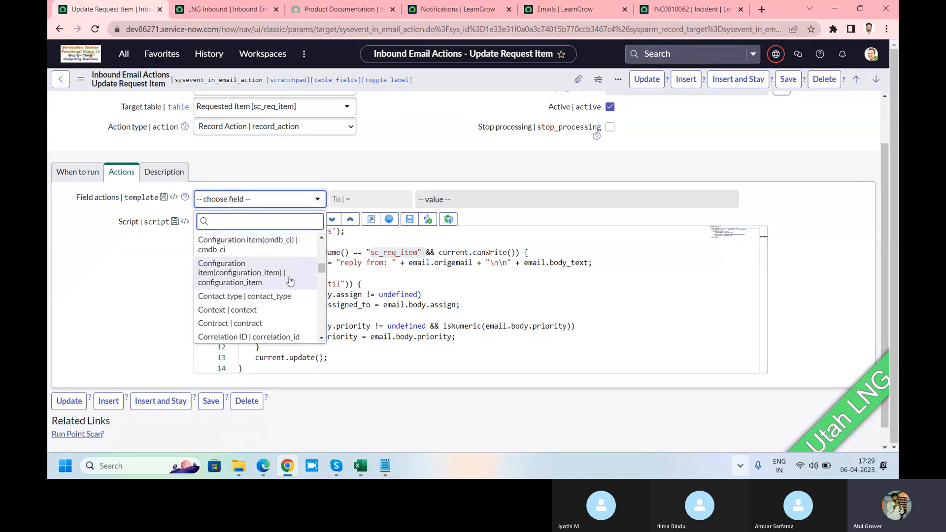
{"action": "scroll", "coordinate": [319, 269], "scroll_direction": "down", "scroll_amount": 1}
{"action": "left_click_drag", "start_coordinate": [321, 272], "coordinate": [321, 284]}
{"action": "left_click", "coordinate": [125, 281]}
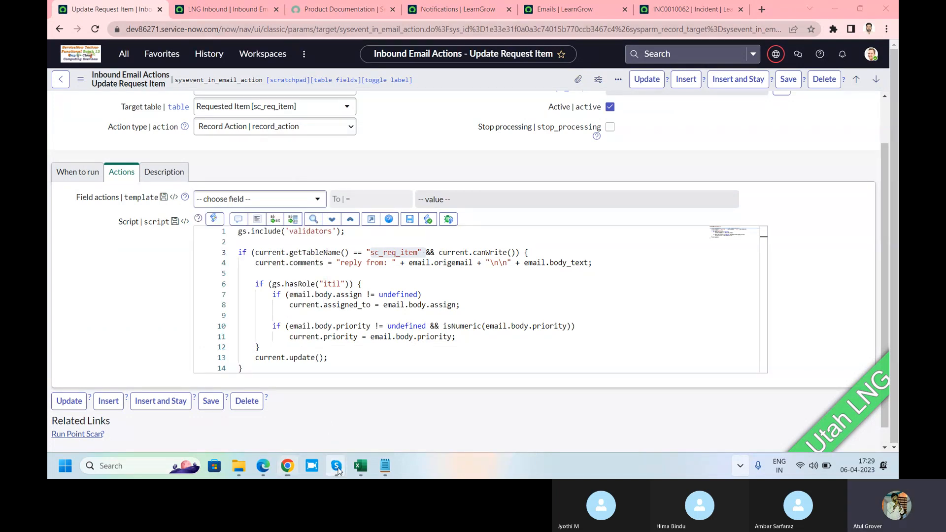
Switch to the ongoing group call in Skype
{"action": "mouse_move", "coordinate": [335, 470]}
{"action": "left_click", "coordinate": [315, 429]}
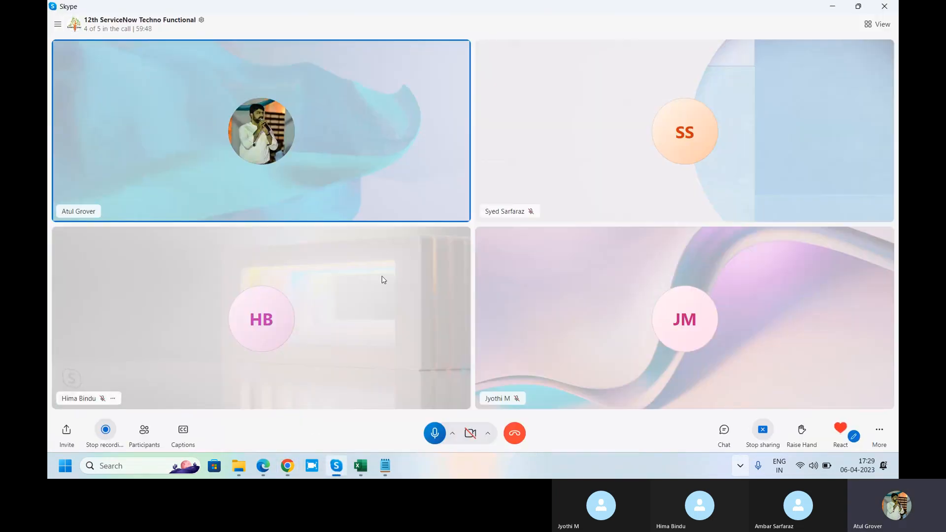